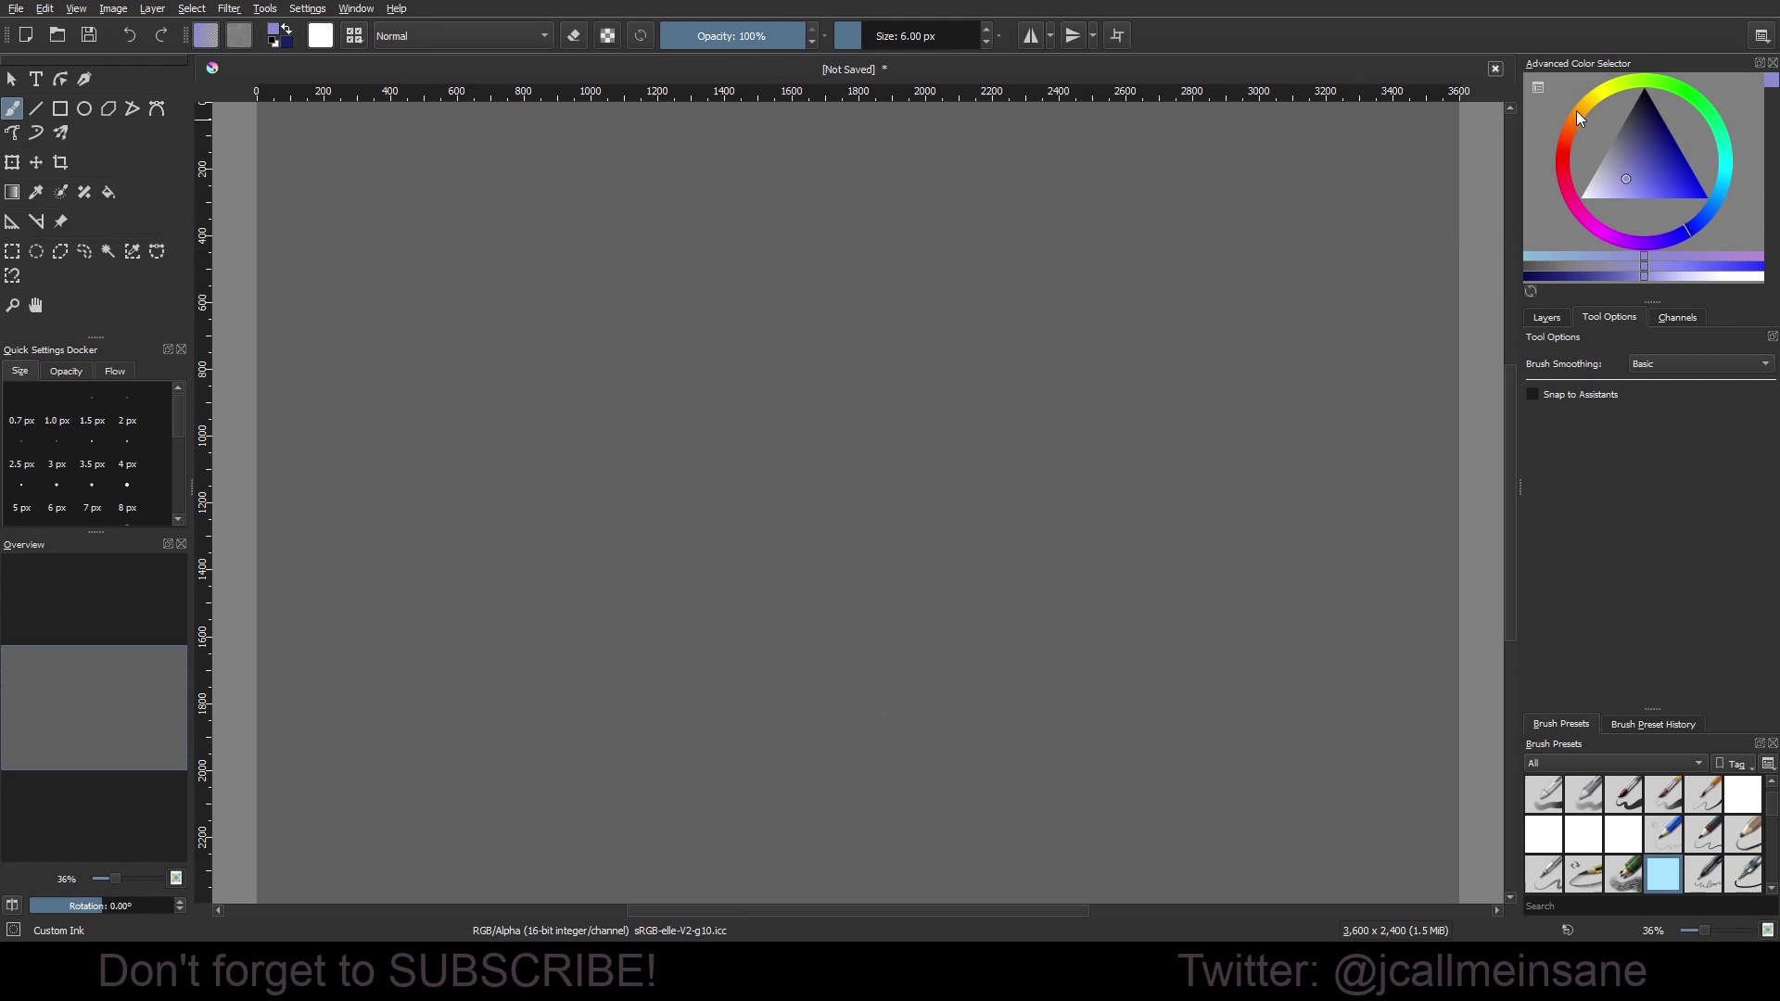
click(1637, 174)
right_click(959, 401)
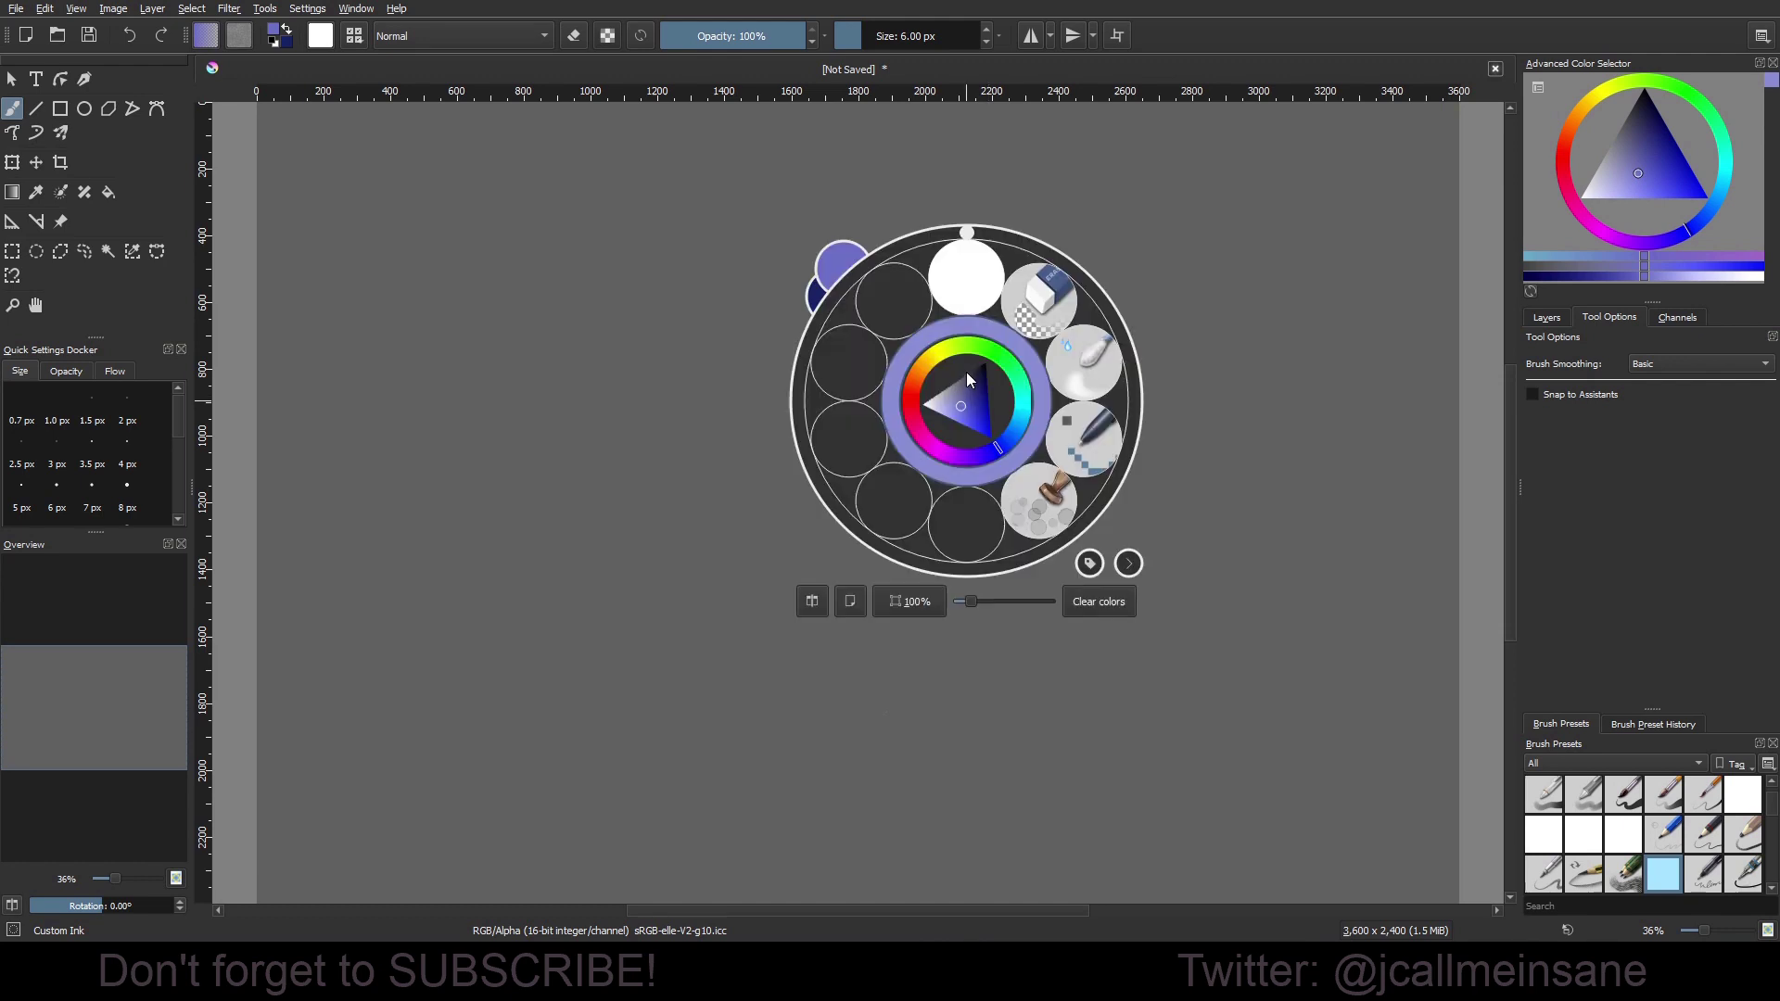
scroll(786, 482, down, 2)
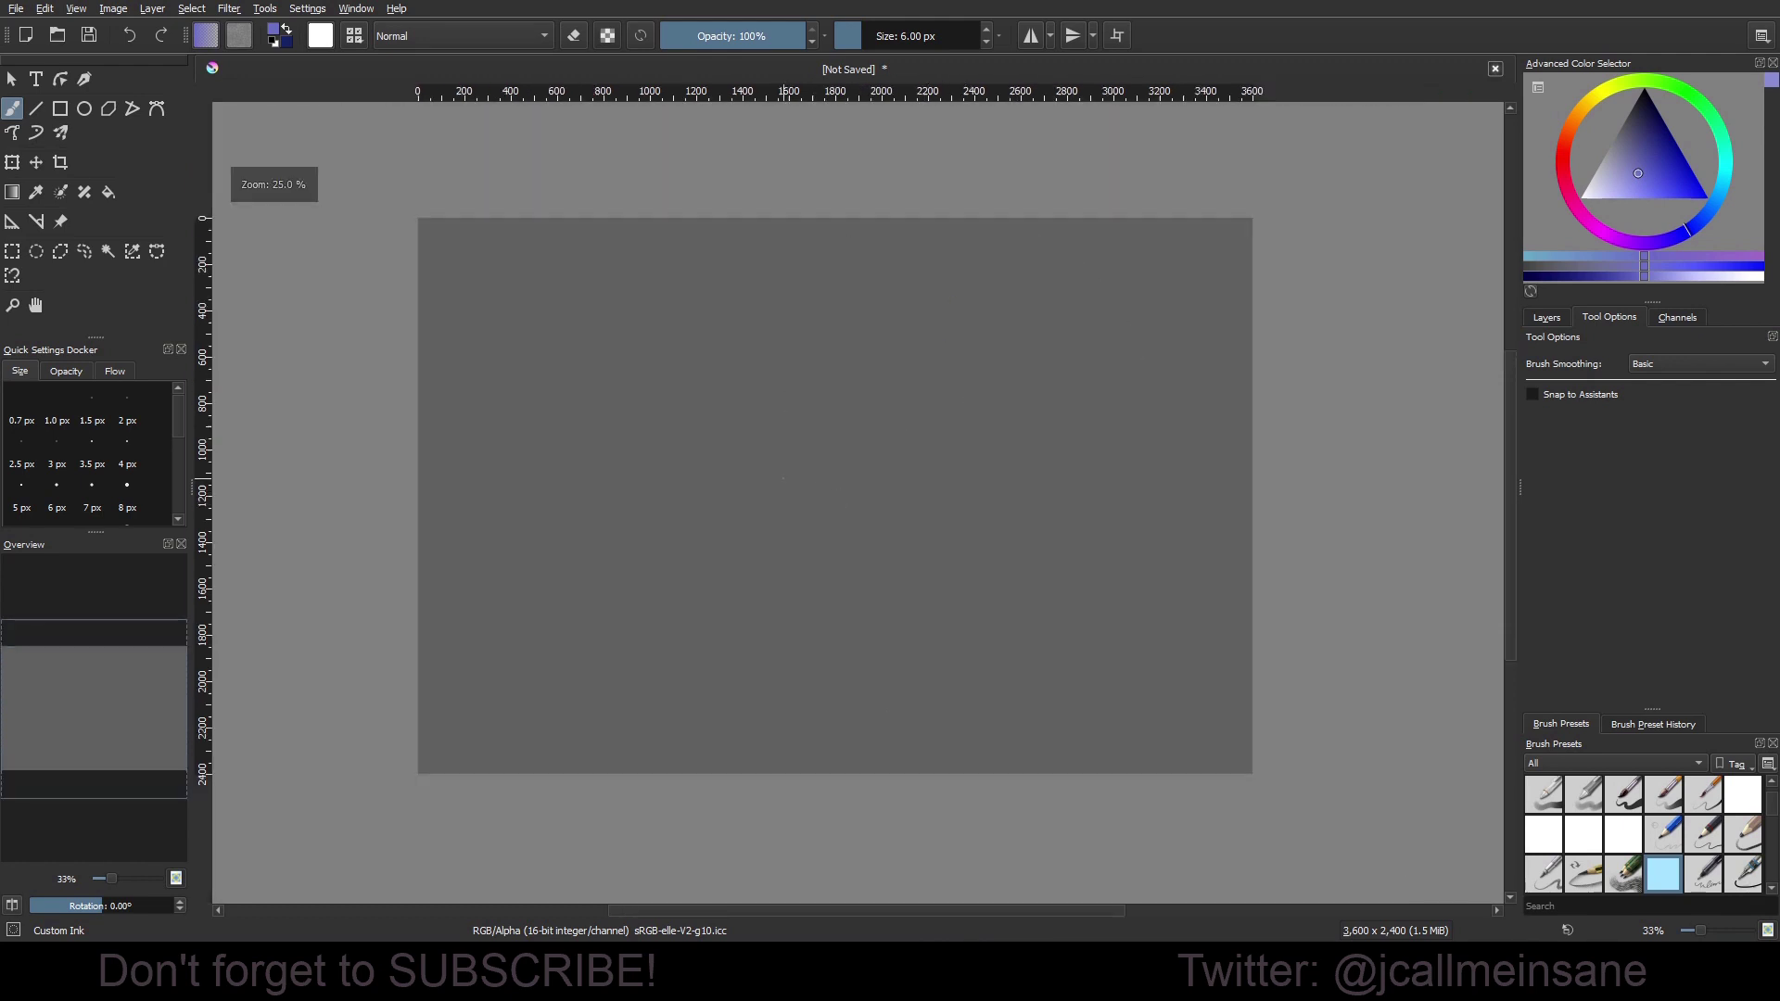
mouse_move(512, 469)
mouse_down()
mouse_move(917, 423)
mouse_move(854, 524)
mouse_up()
key(ctrl+z)
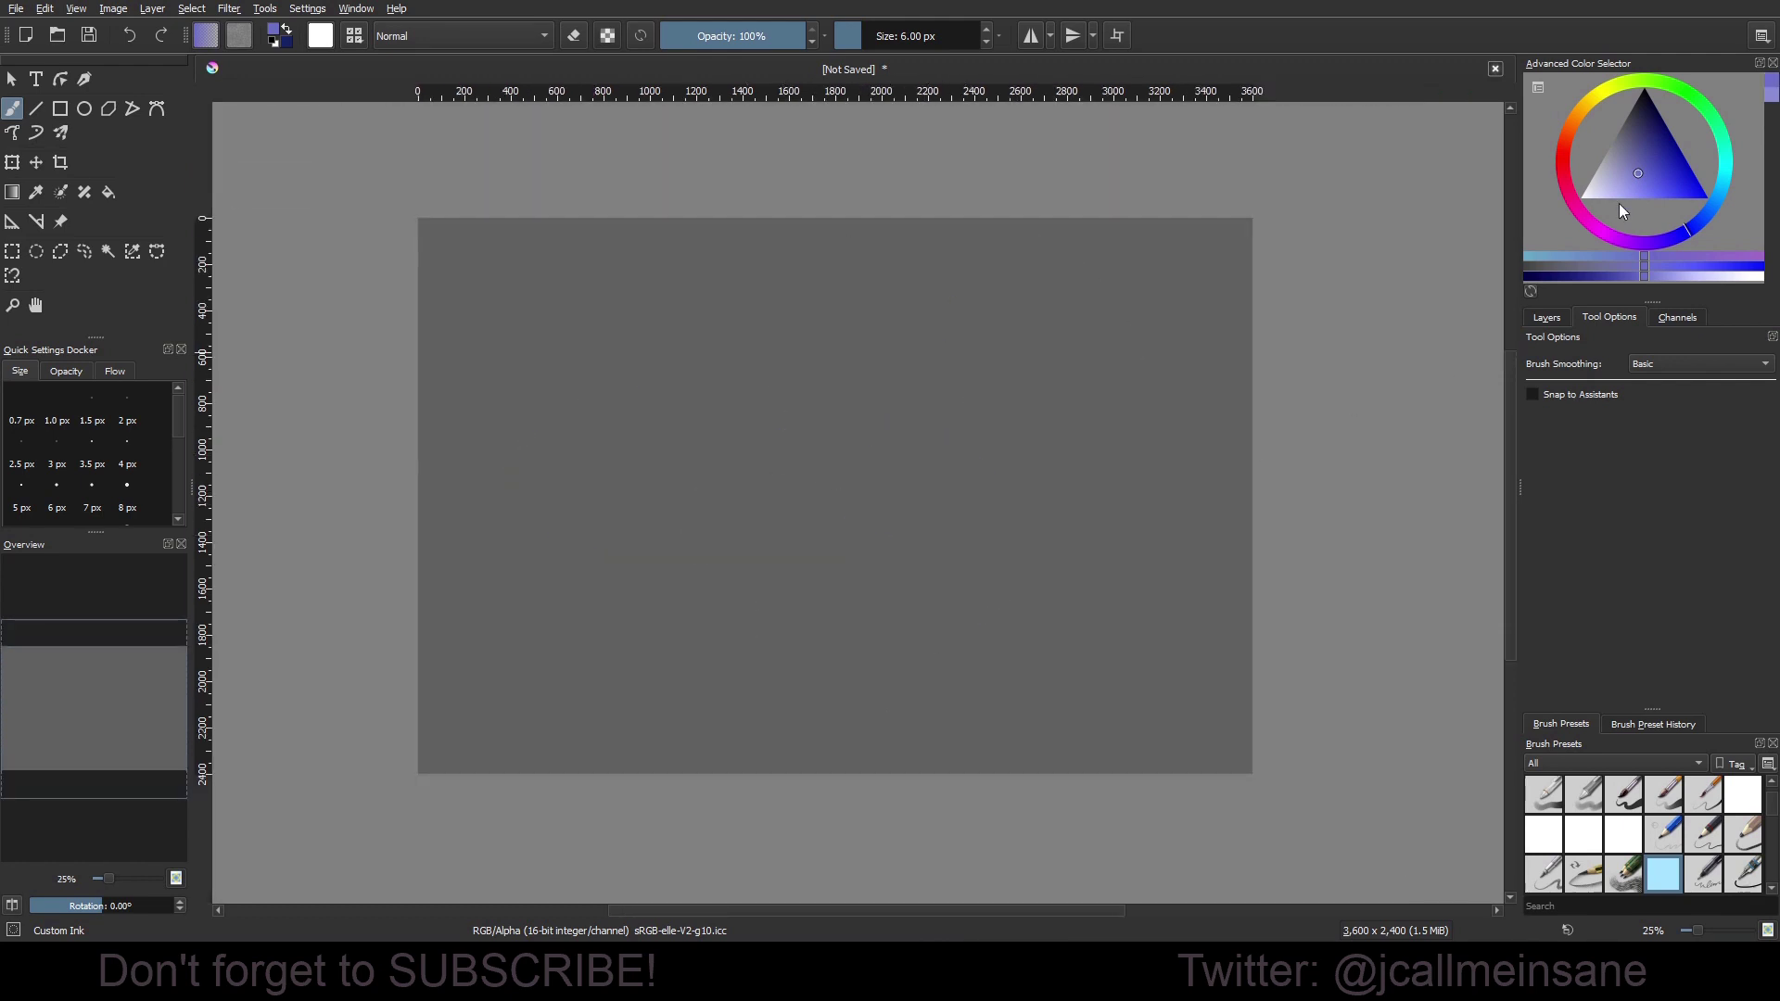
Choose a light lavender and paint loose looping strokes across the canvas with wrap-around mode turned on.
click(1608, 199)
mouse_move(620, 440)
mouse_down()
mouse_move(815, 414)
mouse_move(1094, 447)
mouse_move(1148, 405)
mouse_move(951, 417)
mouse_move(1108, 431)
mouse_move(1029, 404)
mouse_move(1190, 382)
mouse_move(871, 404)
mouse_move(1075, 413)
mouse_move(918, 496)
mouse_up()
key(w)
scroll(1148, 405, down, 3)
scroll(932, 490, up, 2)
key(w)
key(w)
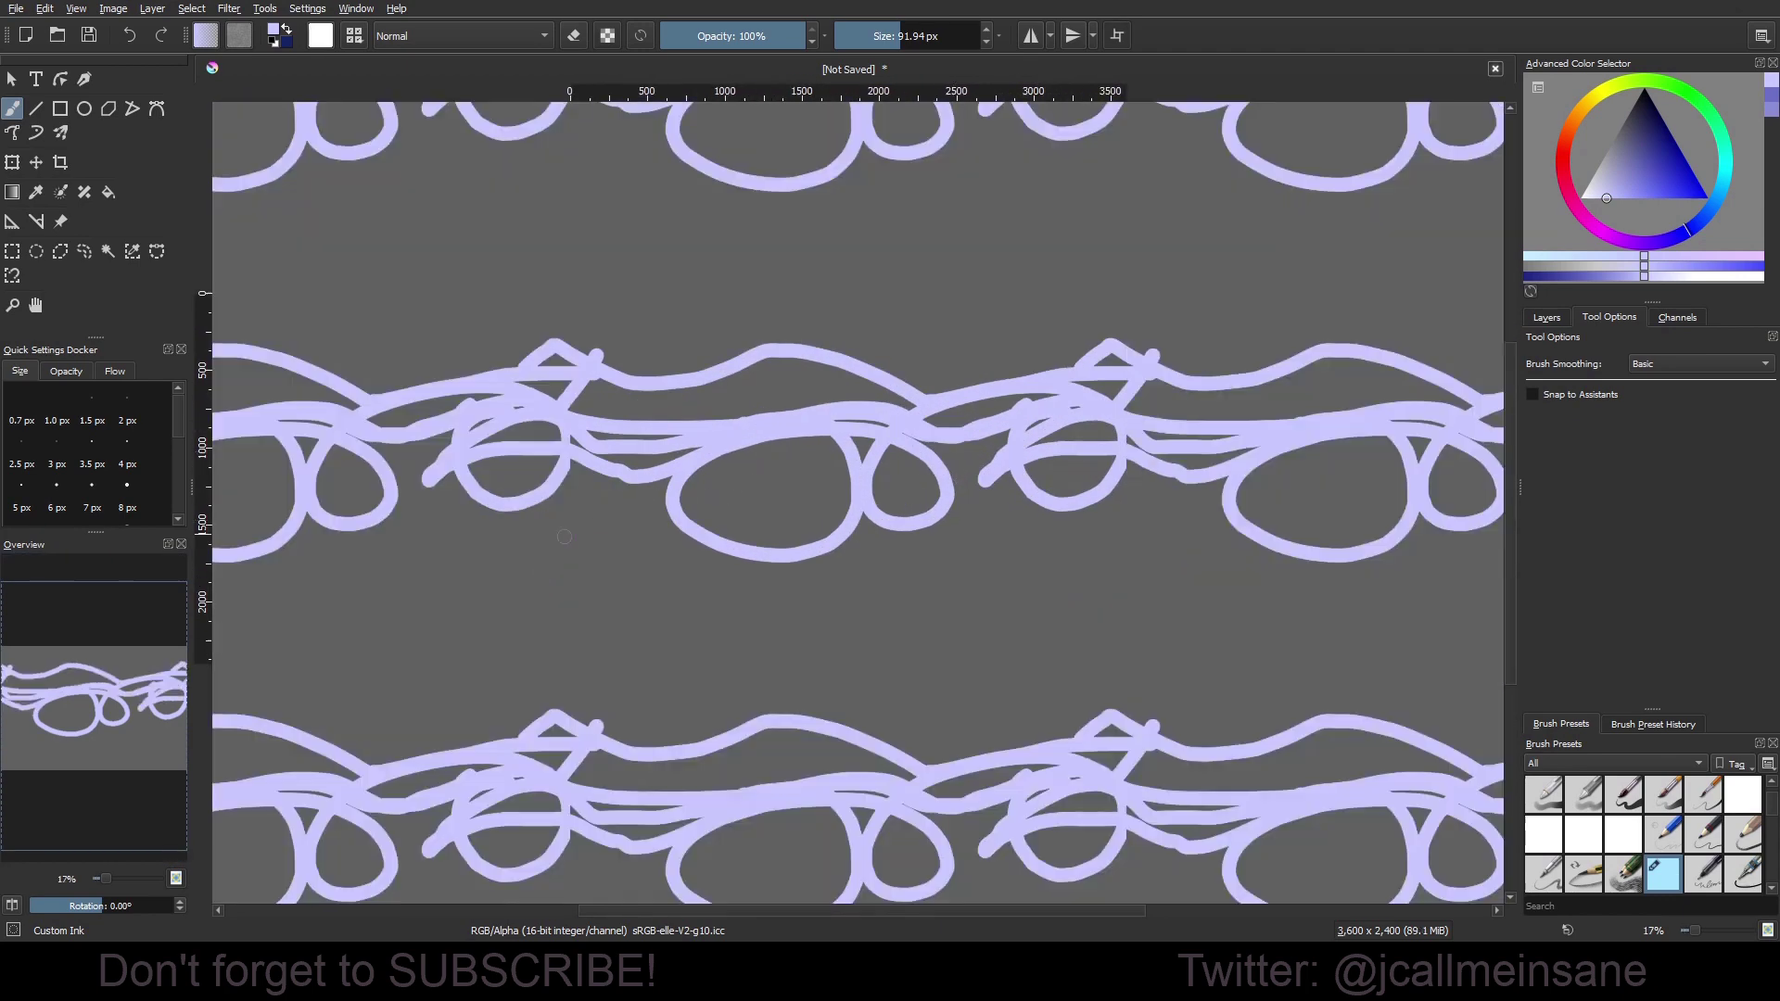
Paint a wavy horizontal line below the loops in the tiled view, and turn wrap-around mode off.
mouse_move(539, 588)
mouse_down()
mouse_move(632, 578)
mouse_move(756, 599)
mouse_move(949, 573)
mouse_move(1103, 586)
mouse_up()
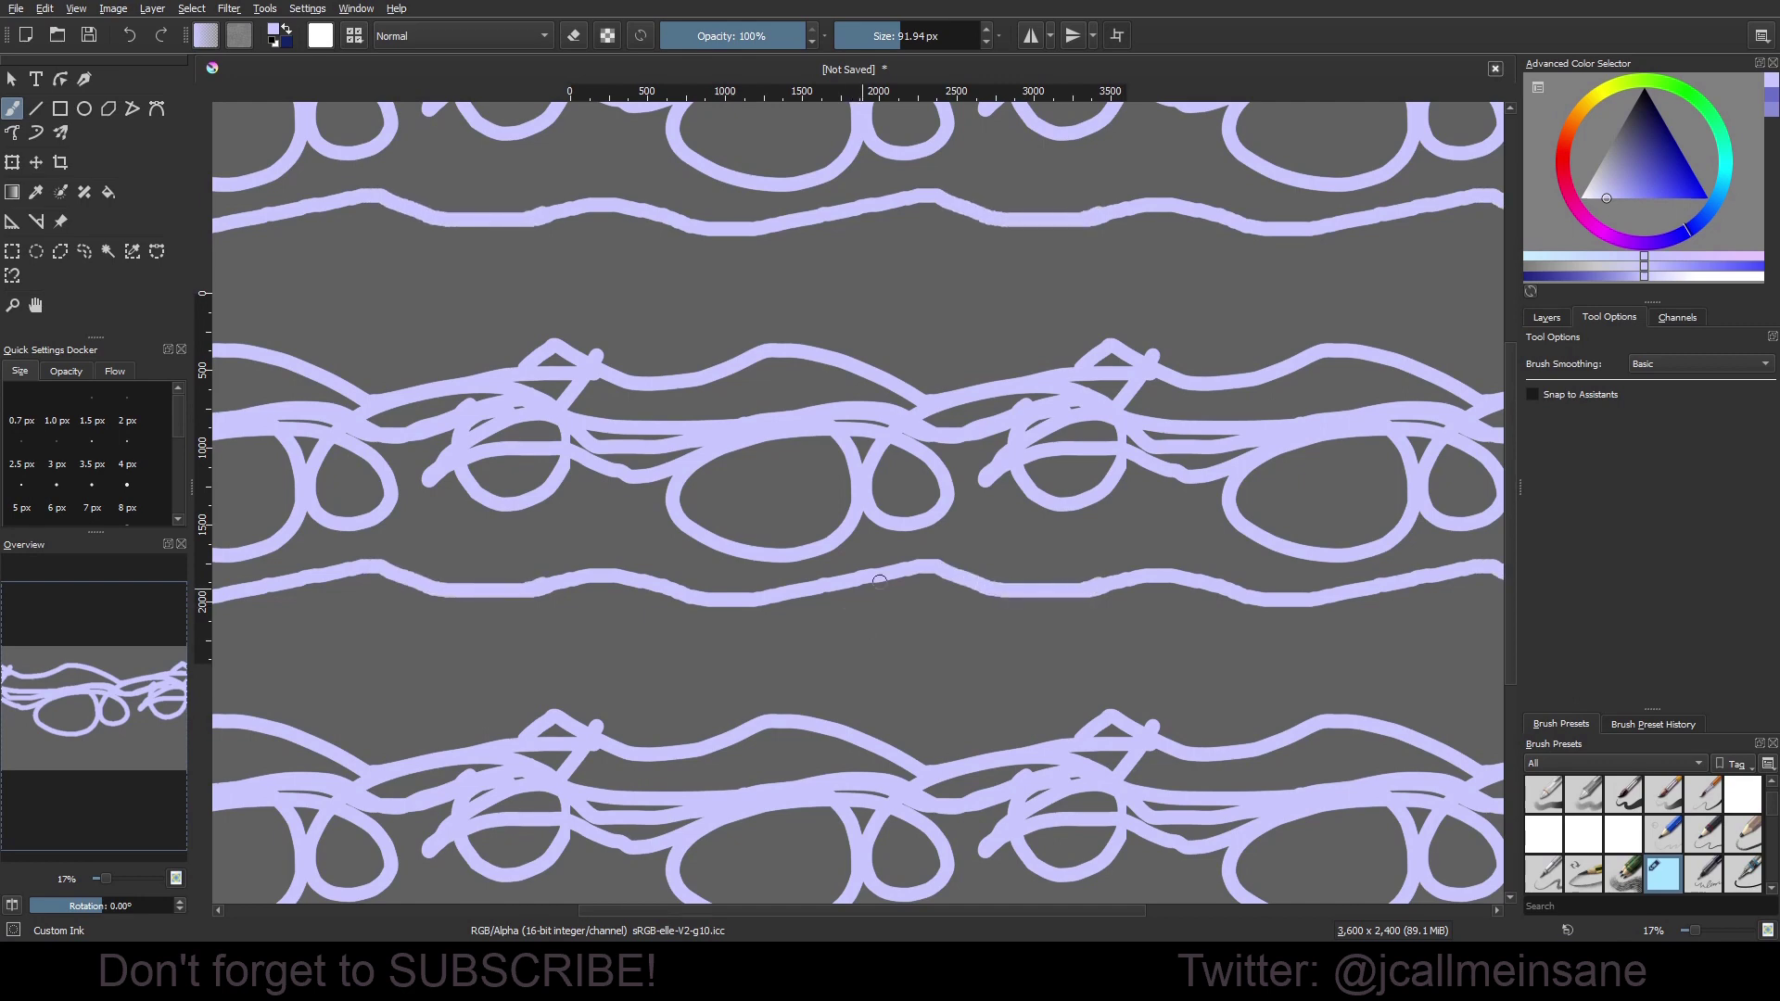
key(w)
key(w)
key(w)
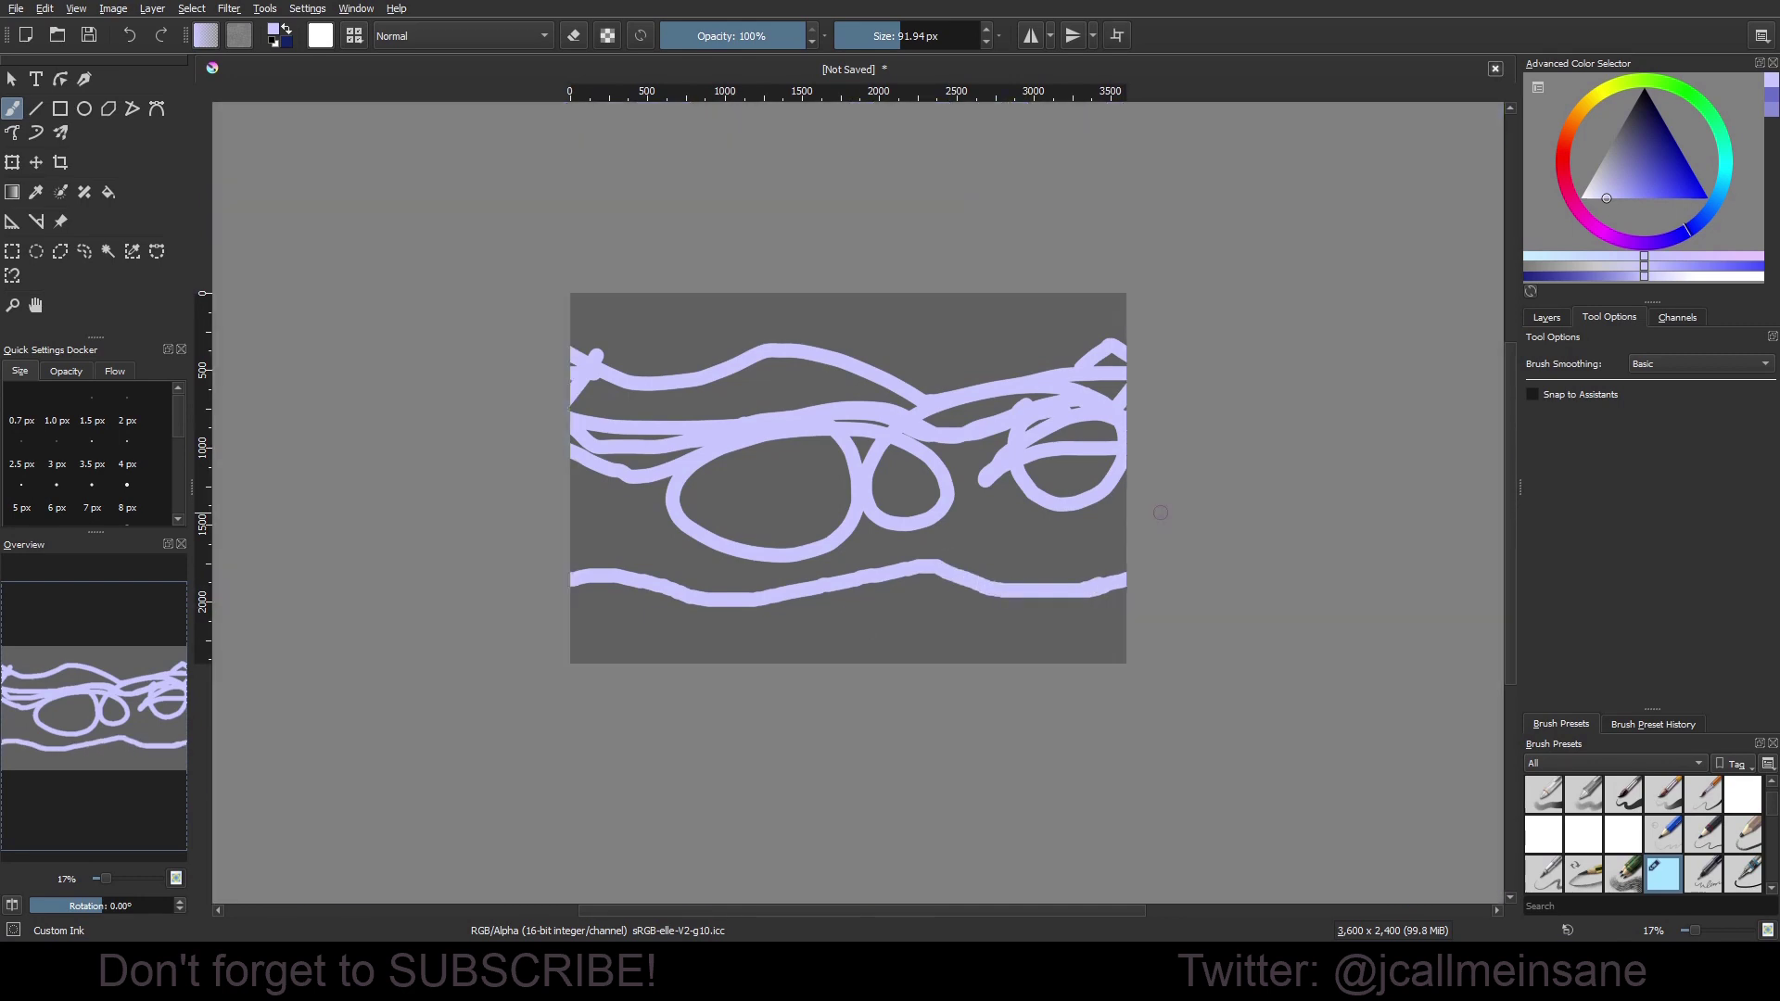
Select the whole canvas, delete all the painted strokes and clear the selection.
key(ctrl+a)
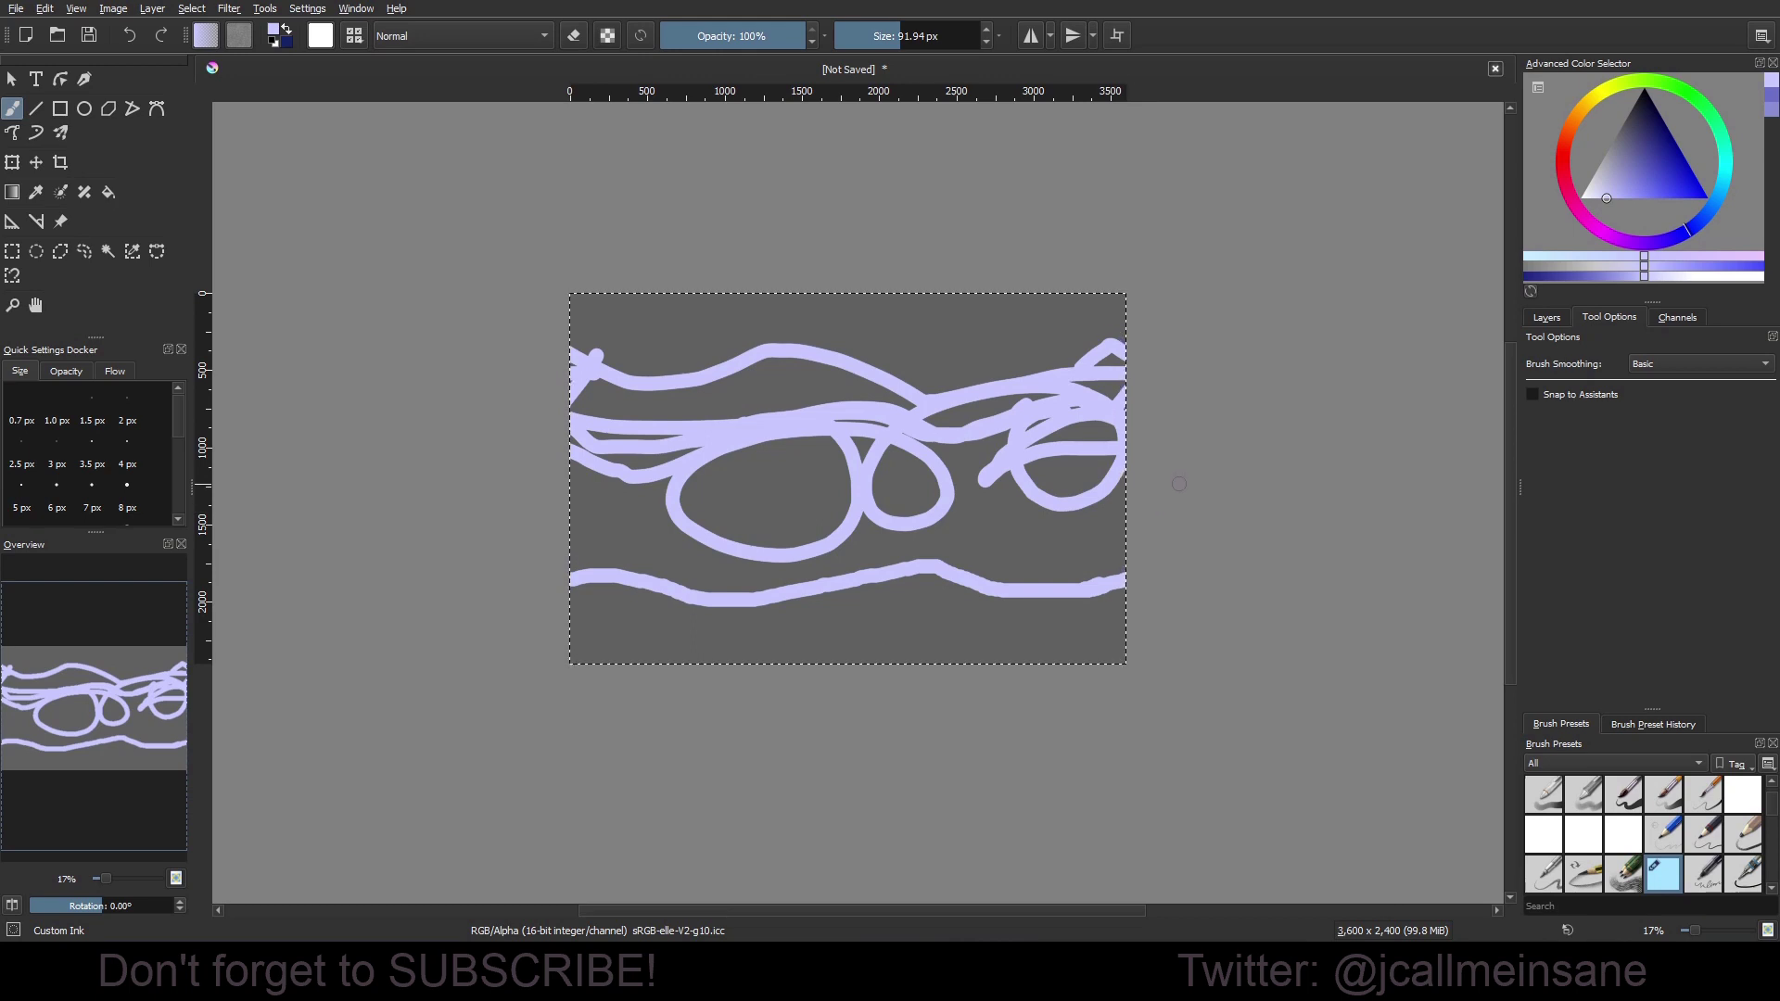
key(Delete)
key(ctrl+shift+a)
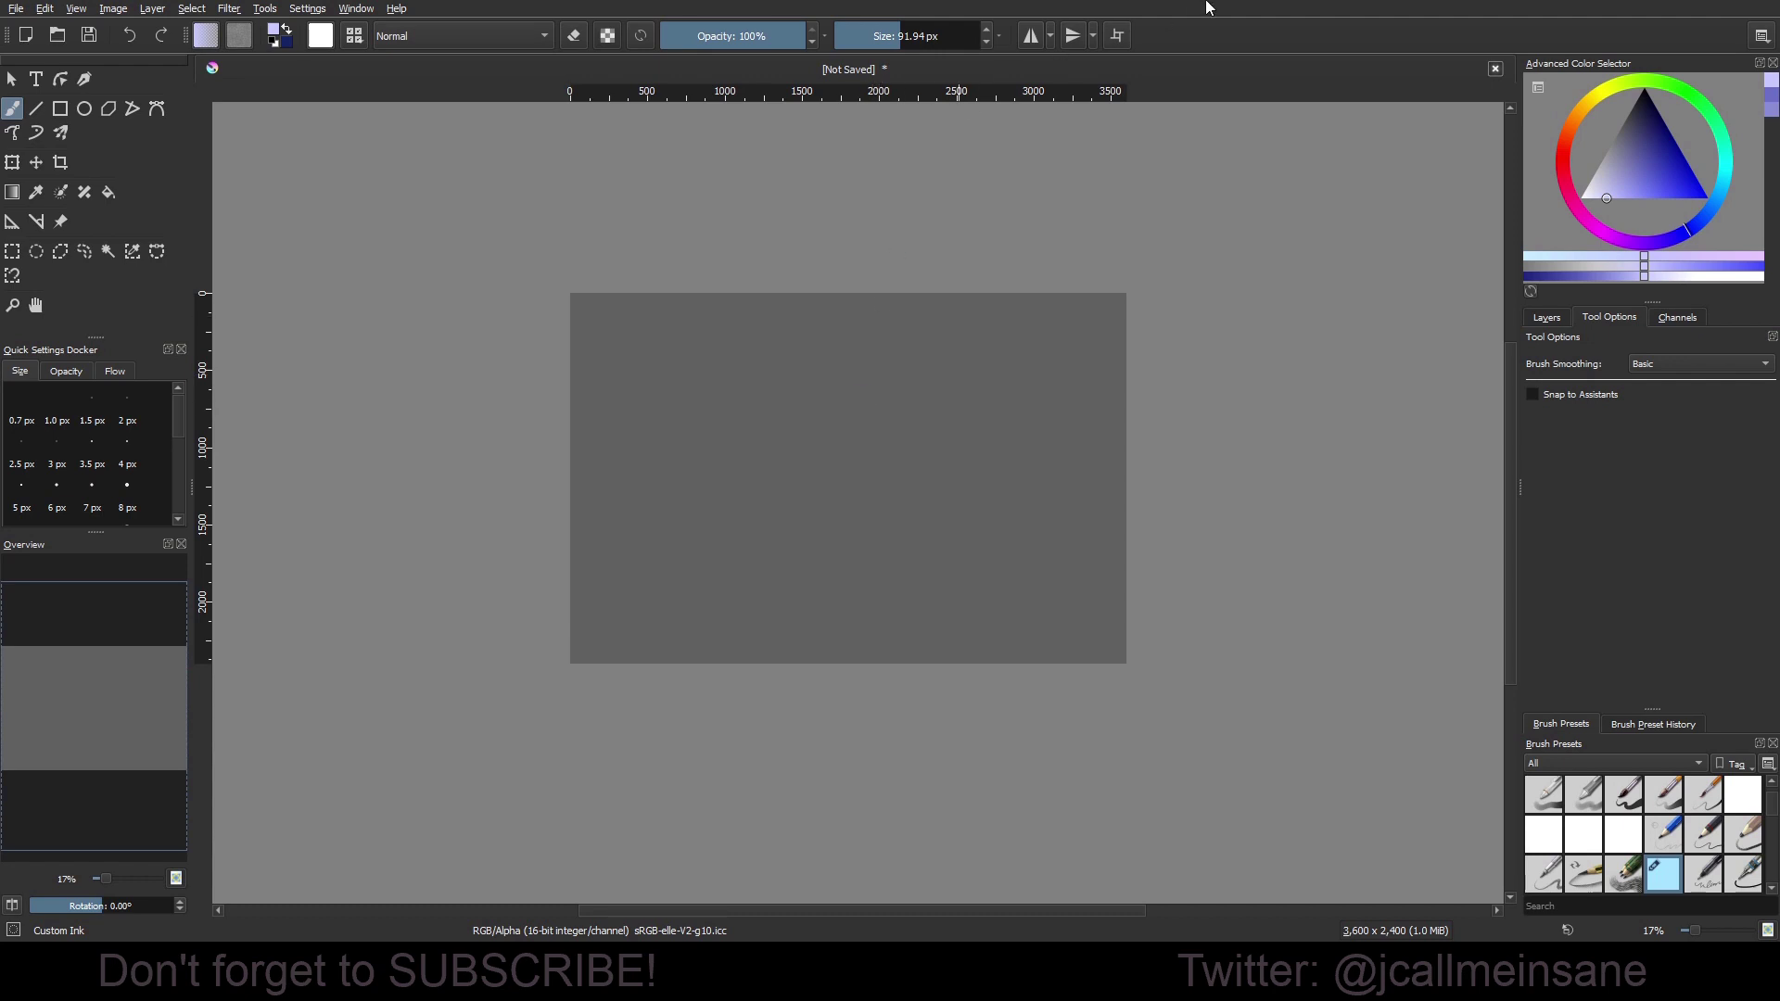
Paint a wavy lavender line across the canvas, and extend it past the canvas edges in wrap-around mode.
scroll(1075, 197, up, 1)
drag(936, 258, 998, 180)
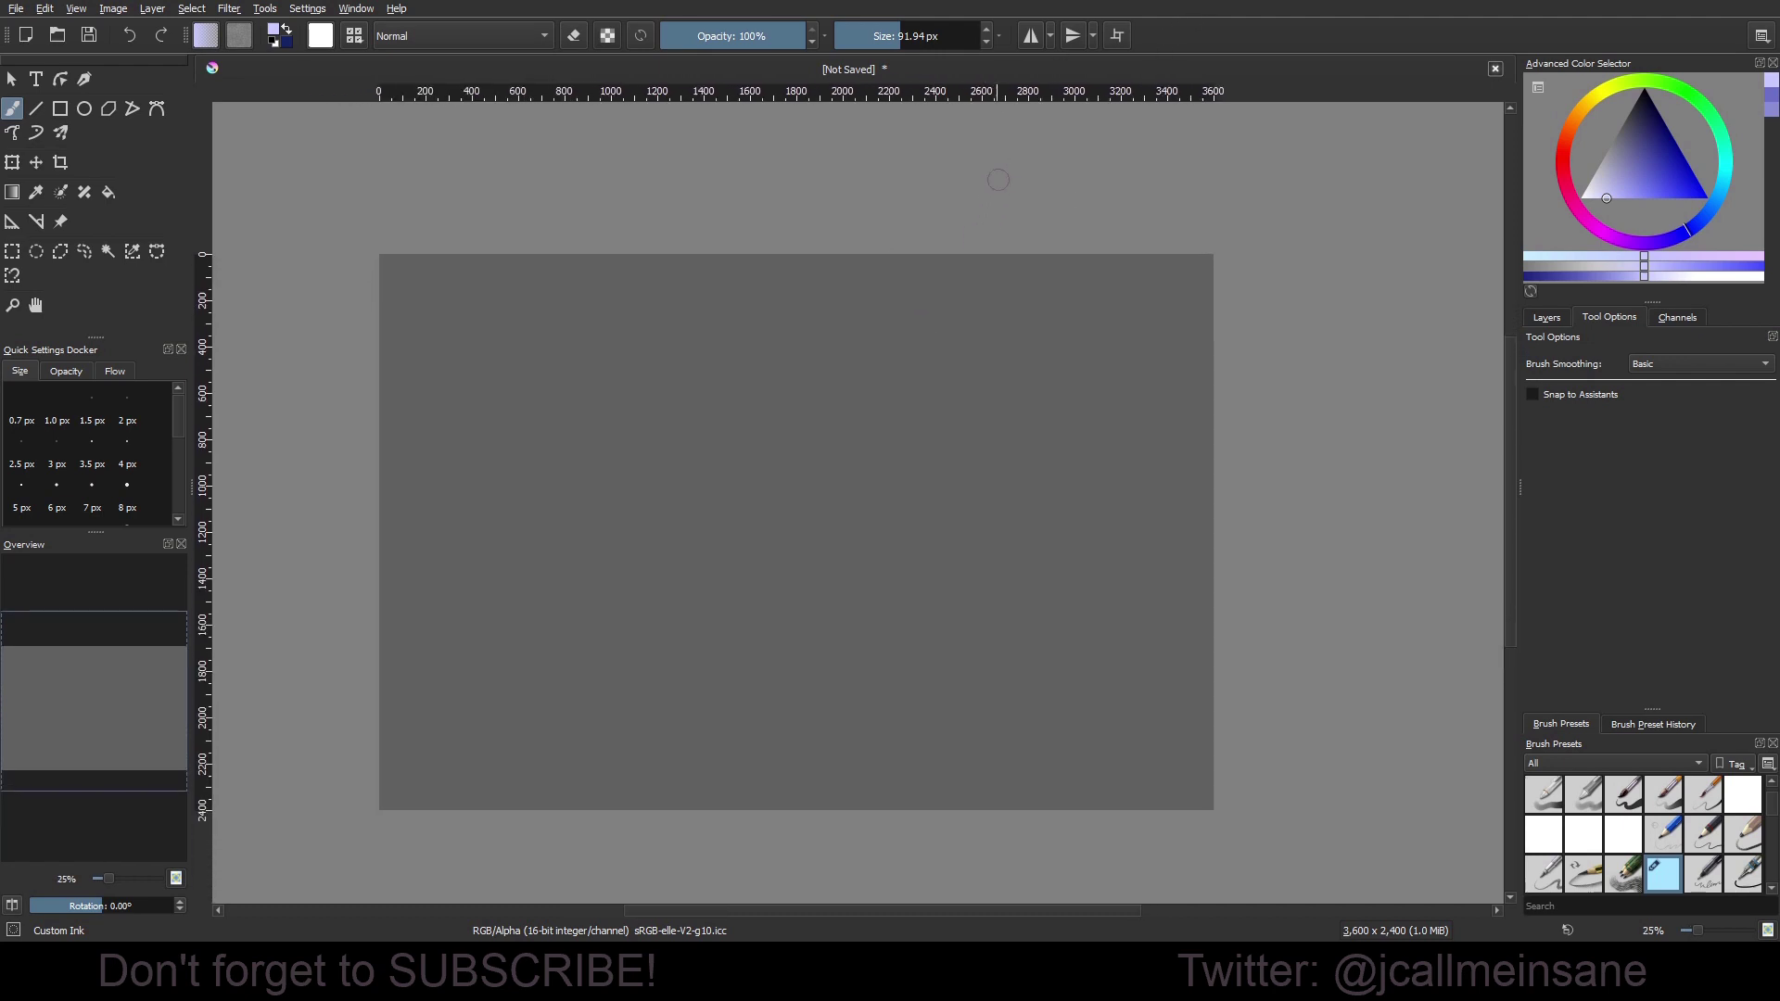
click(1118, 37)
click(1118, 36)
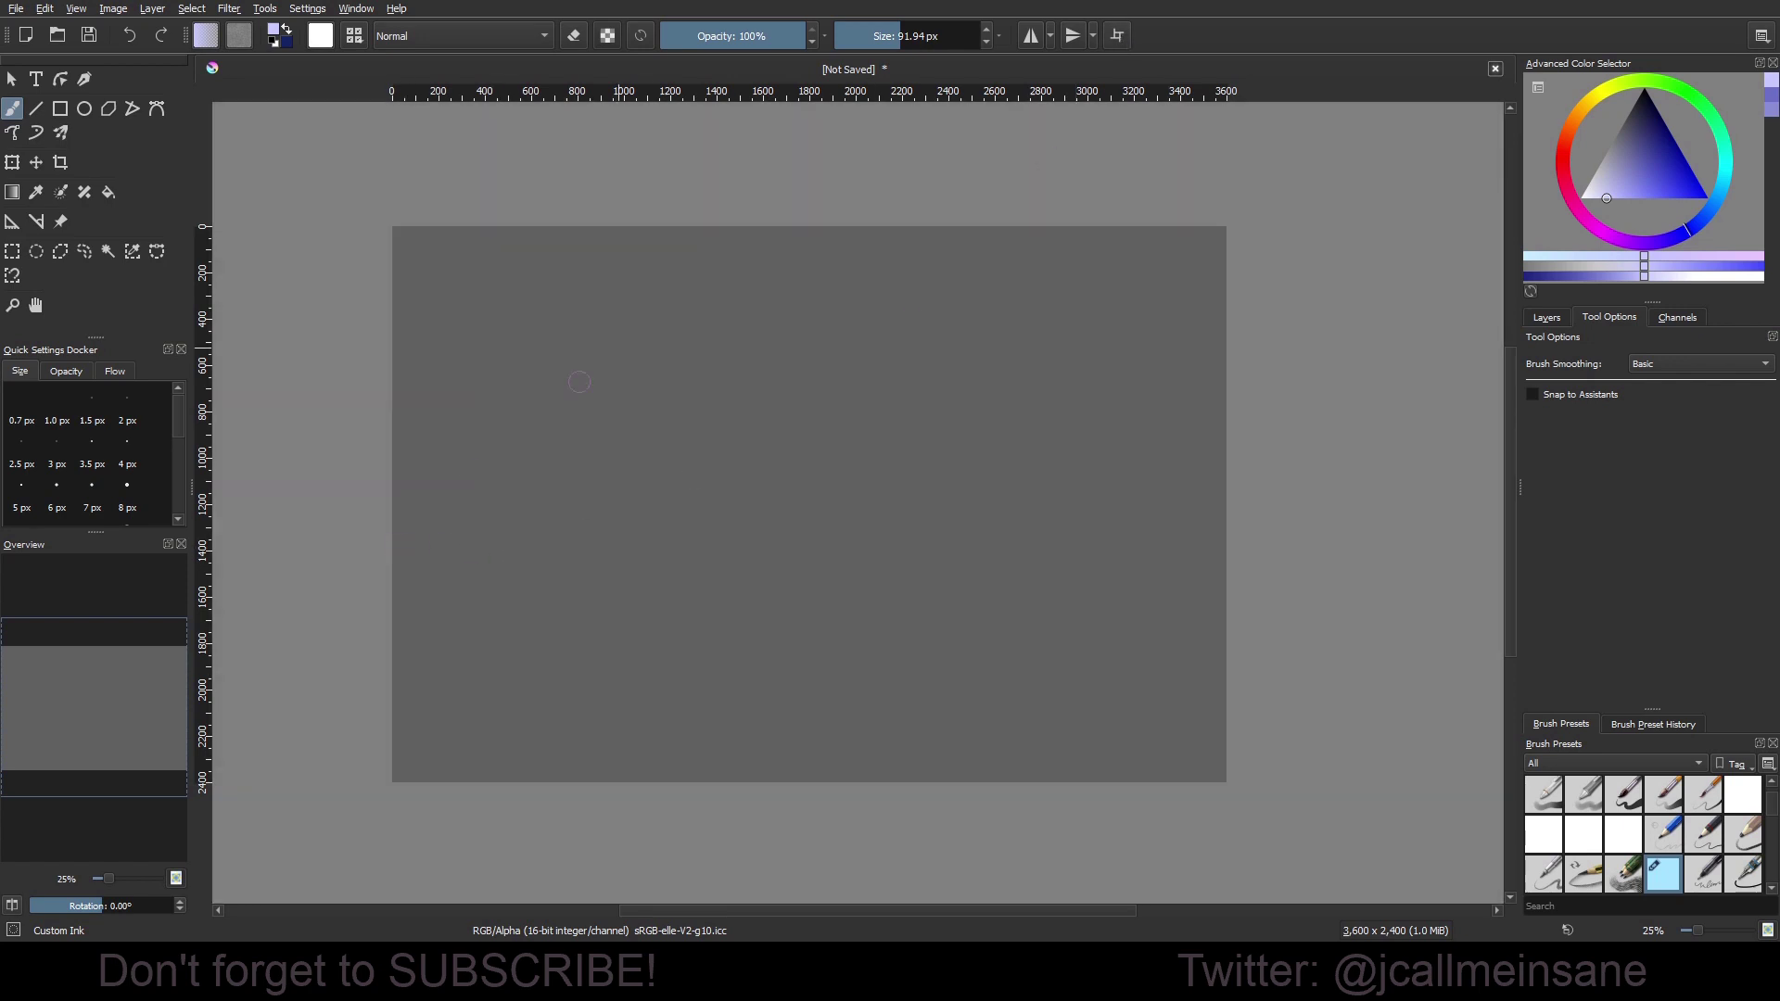
mouse_move(392, 443)
mouse_down()
mouse_move(584, 409)
mouse_move(1030, 438)
mouse_move(1212, 373)
mouse_up()
click(1118, 36)
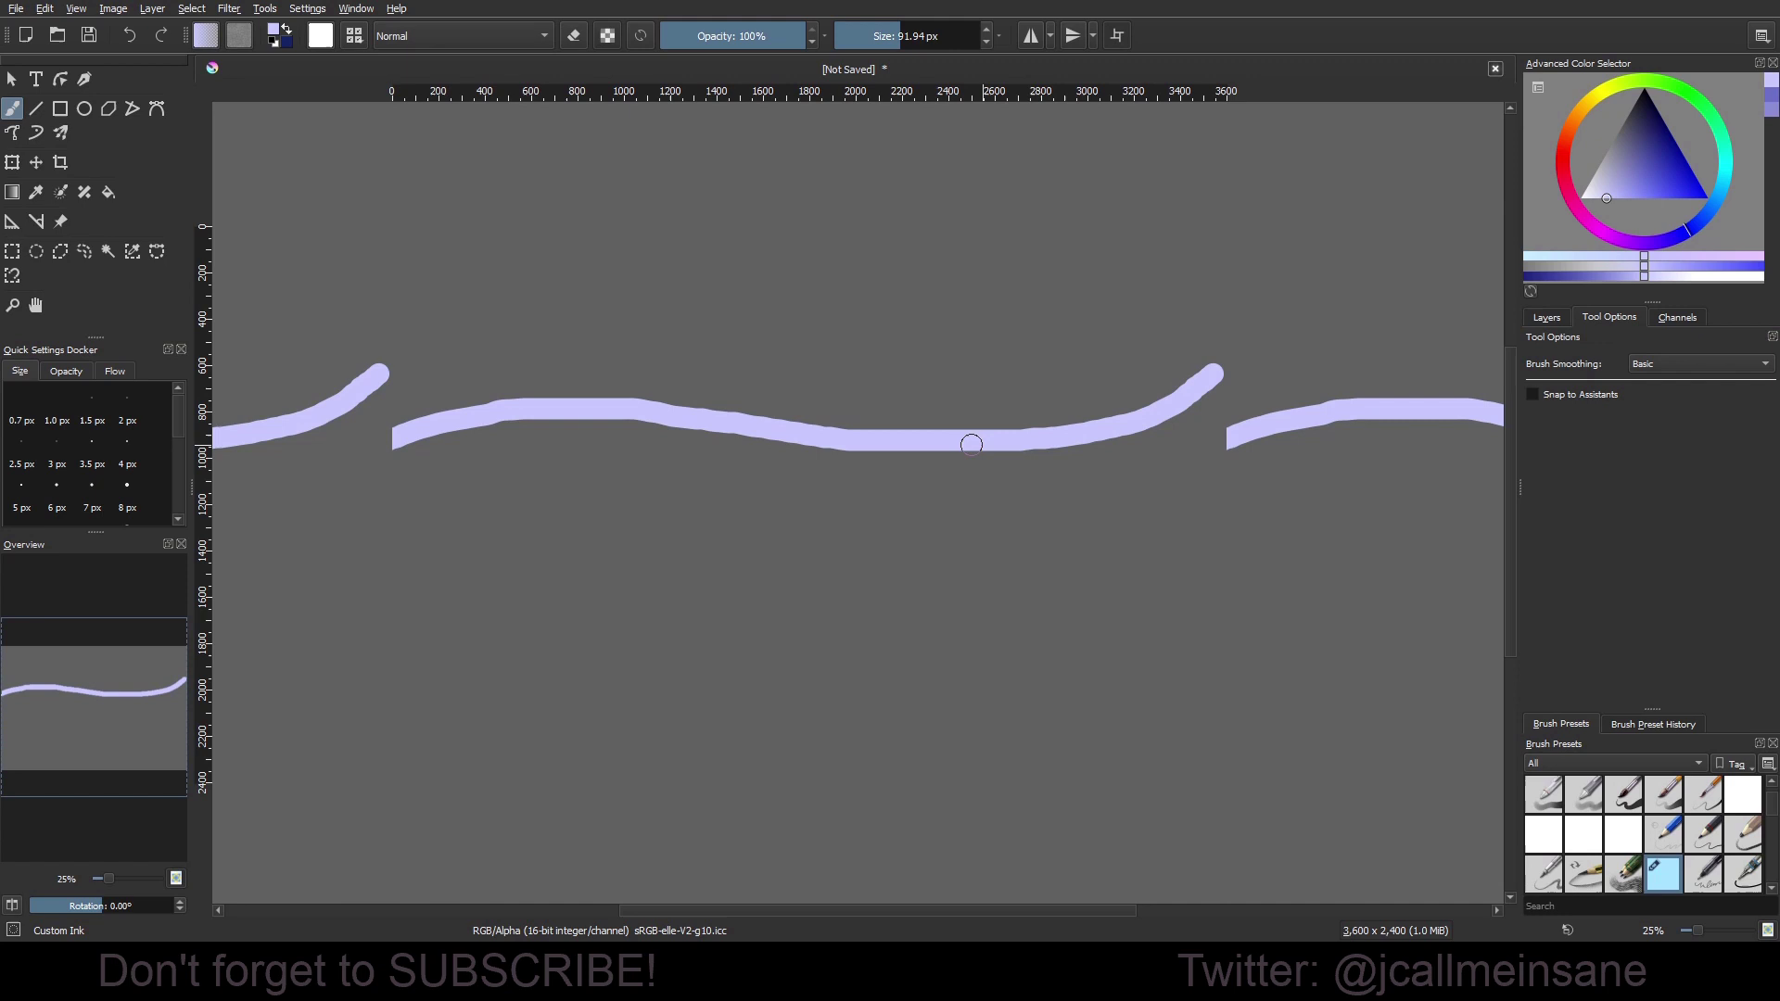
mouse_move(971, 444)
mouse_down()
mouse_move(1244, 431)
mouse_move(360, 430)
mouse_move(1076, 402)
mouse_up()
Switch wrap-around mode off and on repeatedly to compare the single canvas with the tiled pattern, leaving it off.
click(1118, 36)
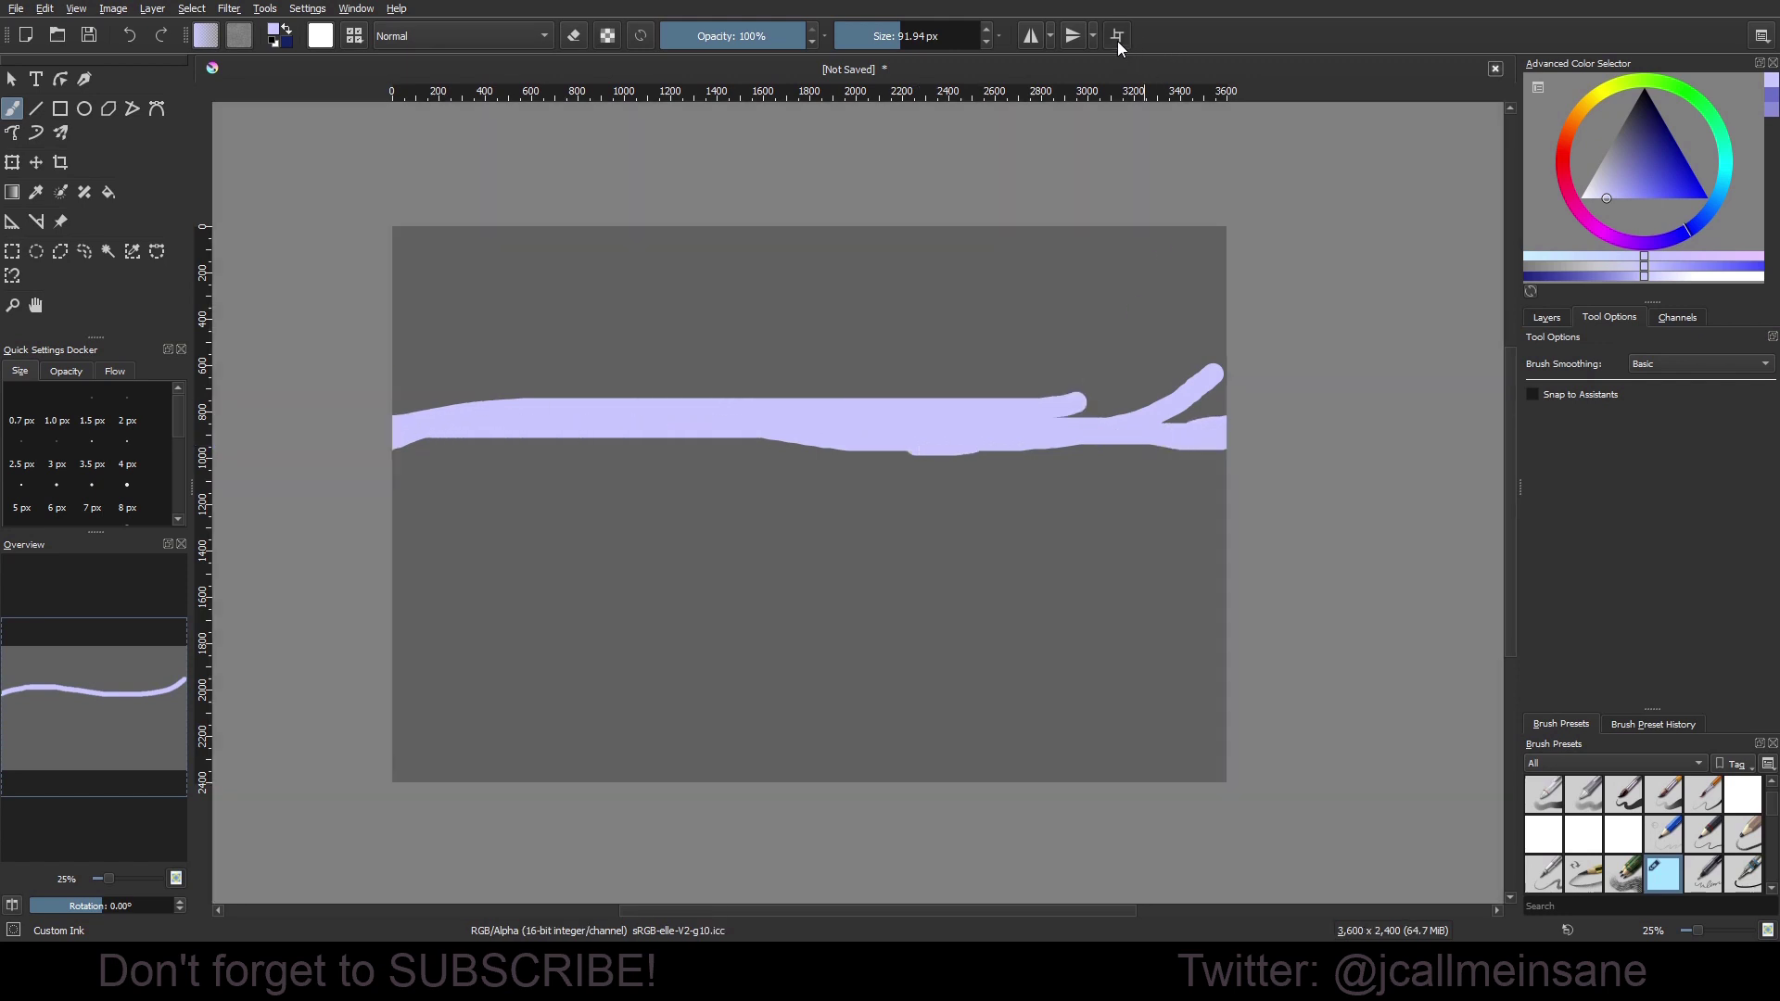
click(1116, 41)
click(1116, 40)
click(1116, 40)
click(1116, 41)
click(1116, 41)
click(1116, 41)
click(1124, 44)
click(1124, 45)
click(1118, 37)
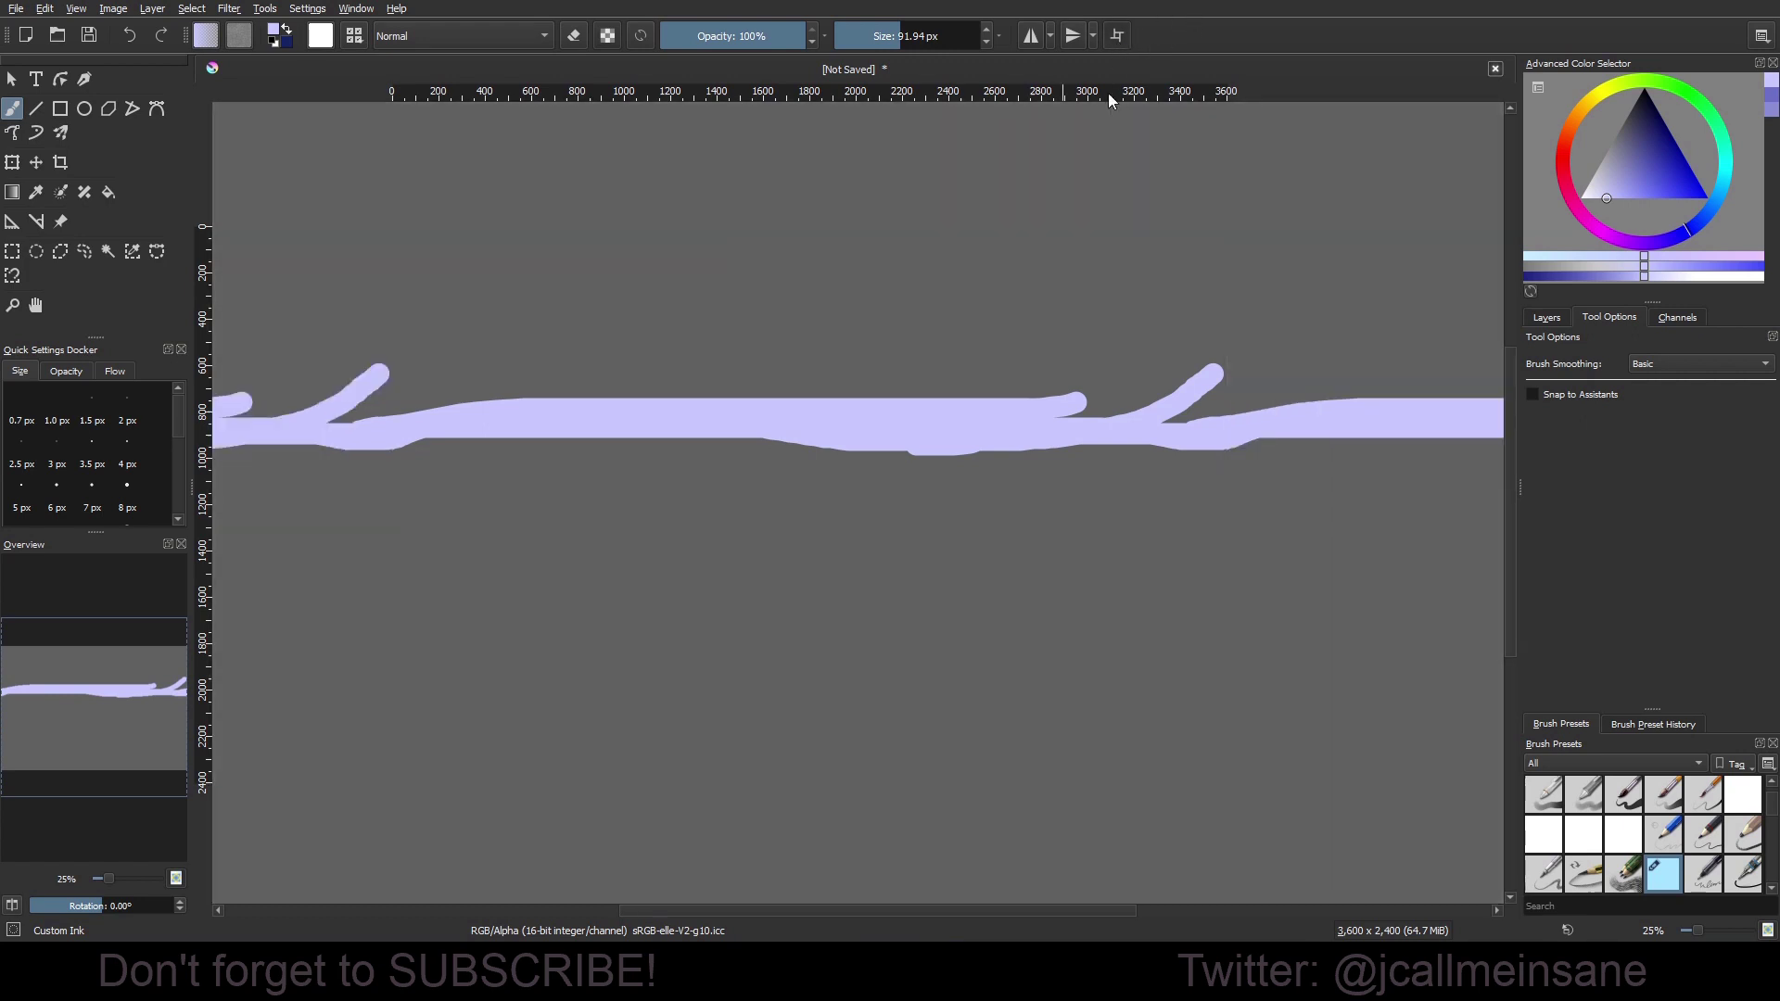
scroll(749, 356, down, 5)
scroll(852, 356, up, 5)
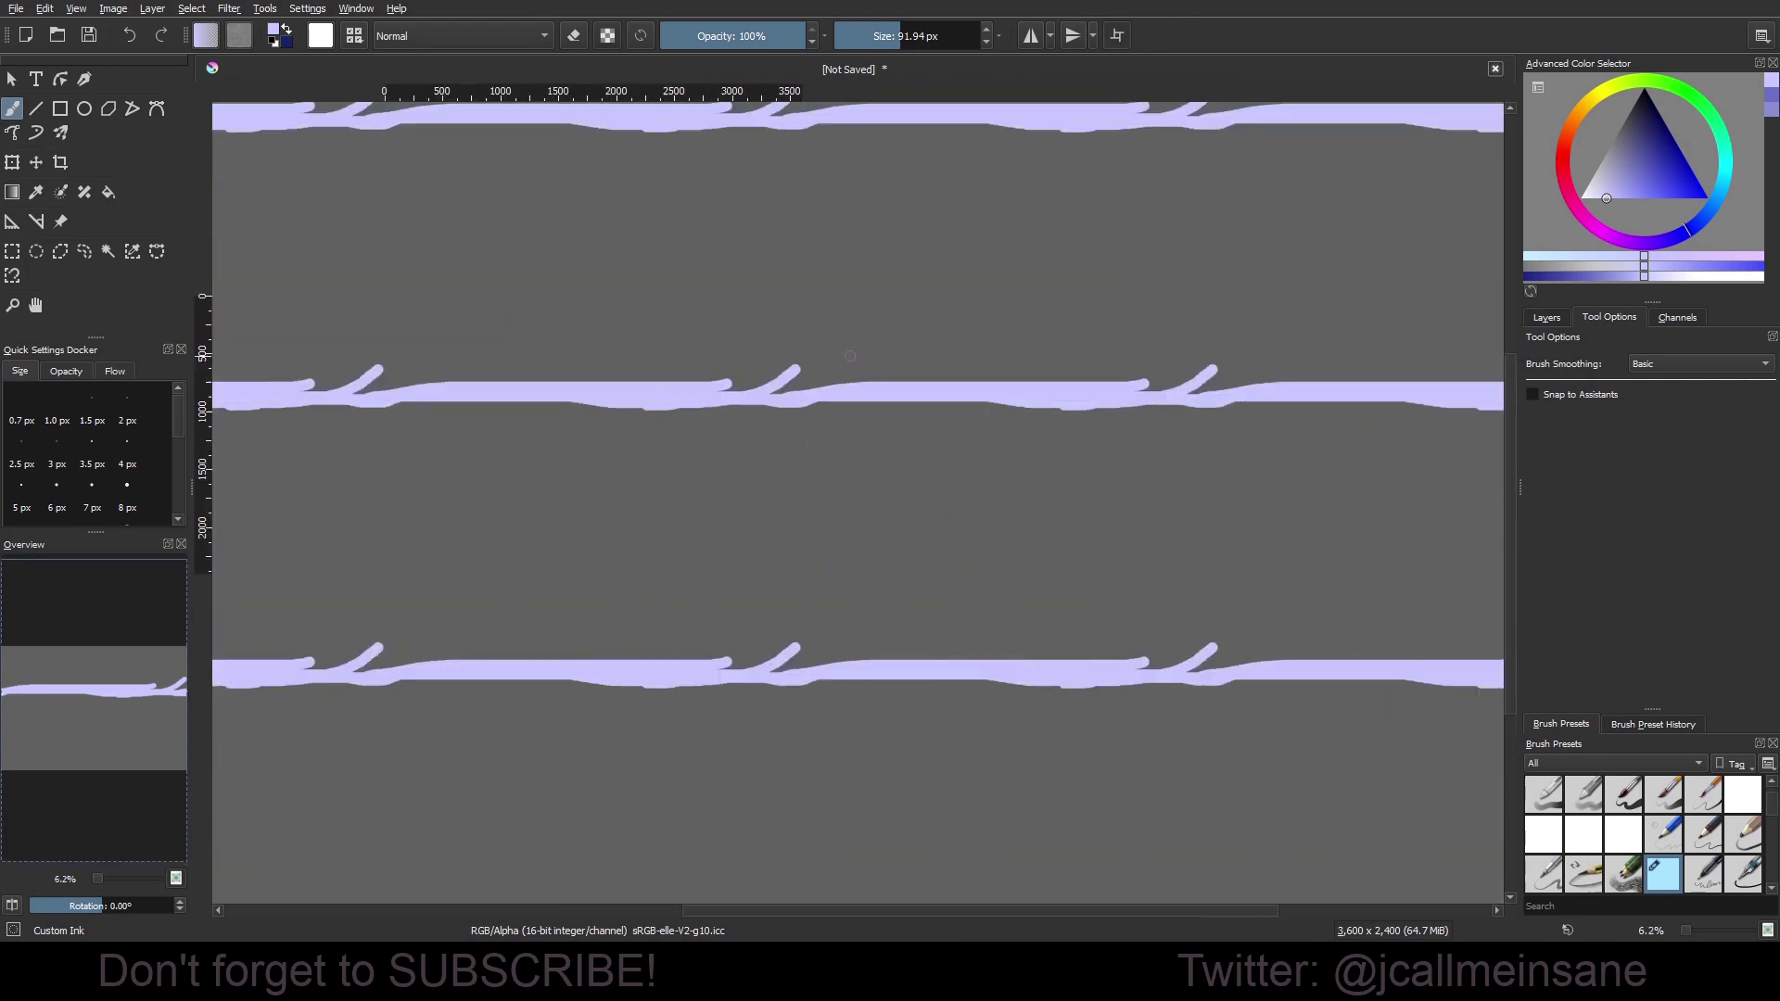
click(1117, 36)
Clear all the lavender strokes from the current layer.
drag(655, 392, 962, 355)
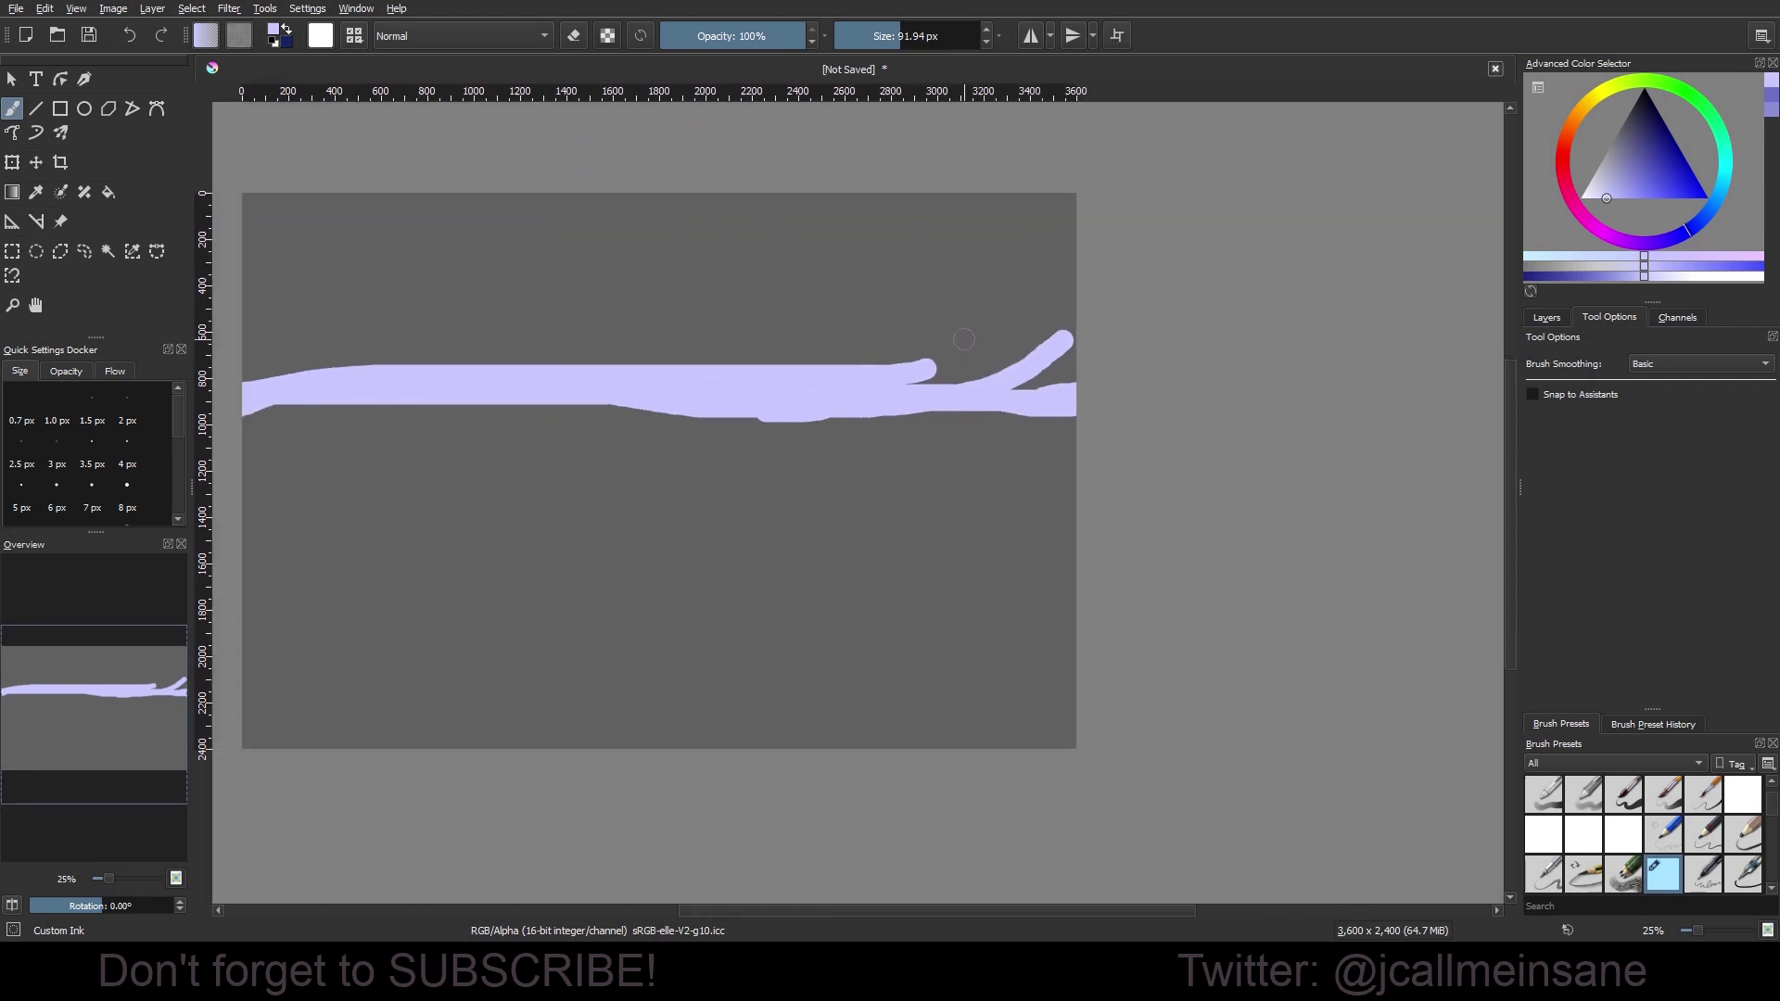
key(Delete)
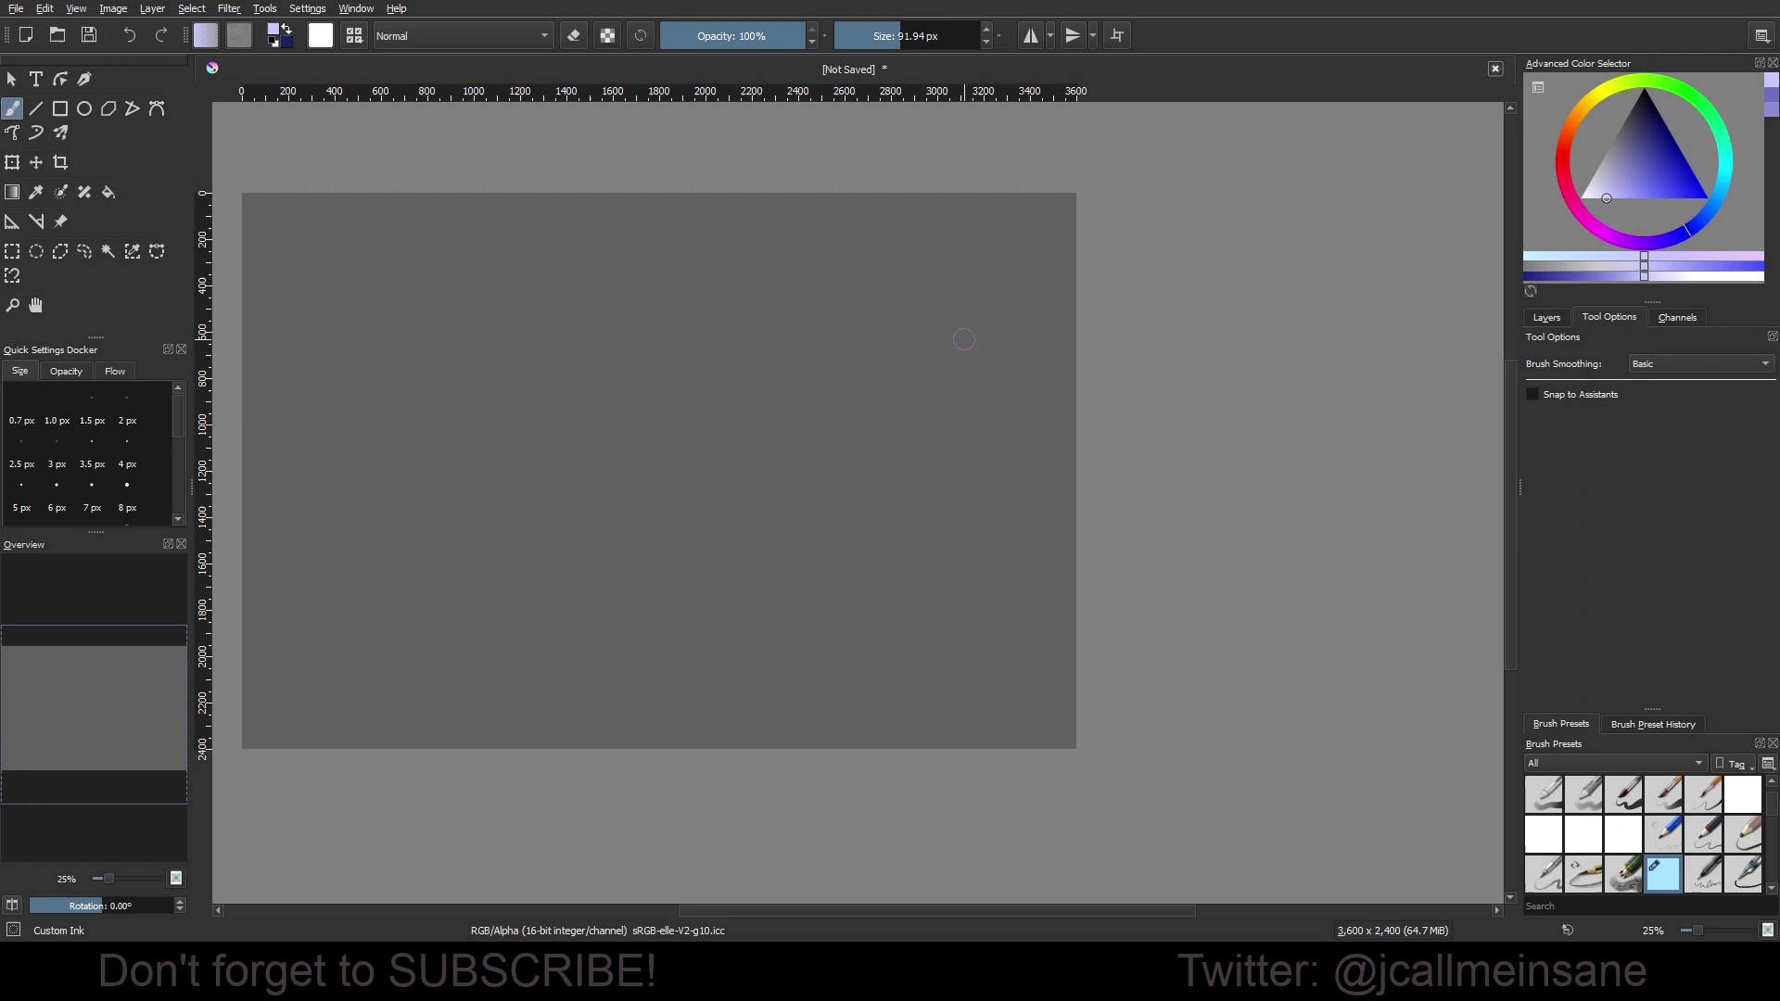
mouse_move(716, 415)
mouse_down()
mouse_move(795, 401)
mouse_move(806, 425)
mouse_move(817, 408)
mouse_up()
scroll(795, 417, up, 1)
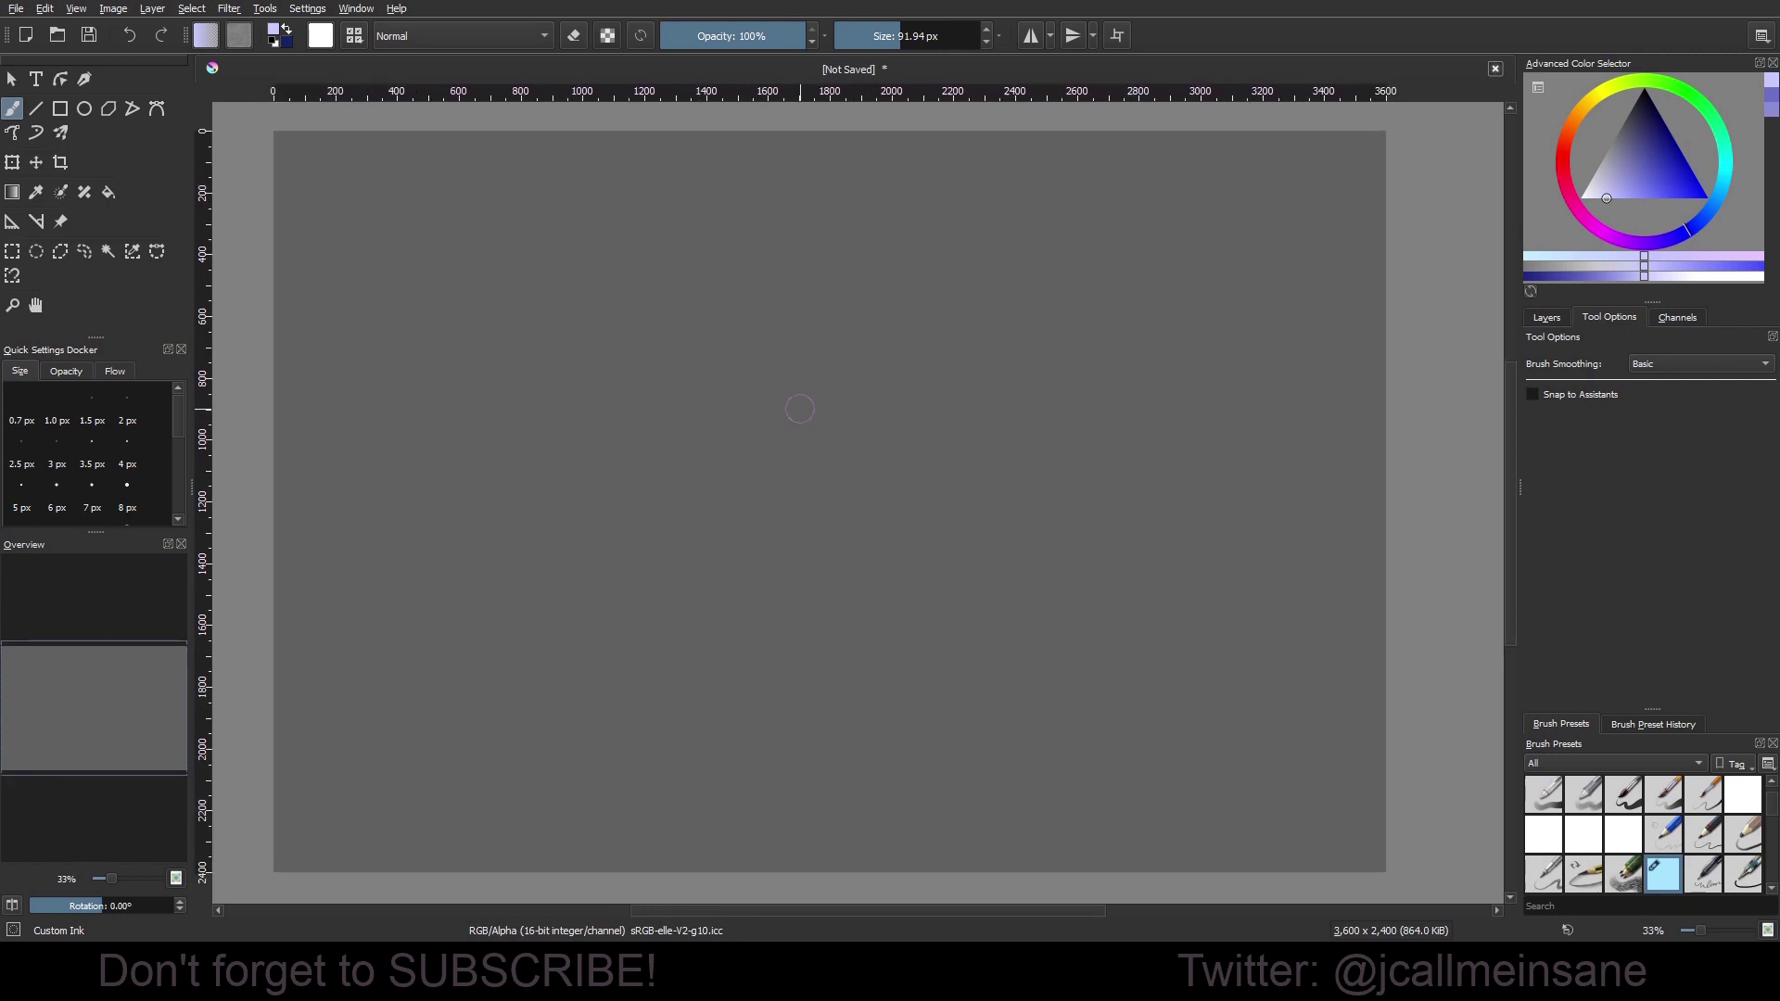
Clear the recent colors in the pop-up palette and show the list of layers.
right_click(801, 409)
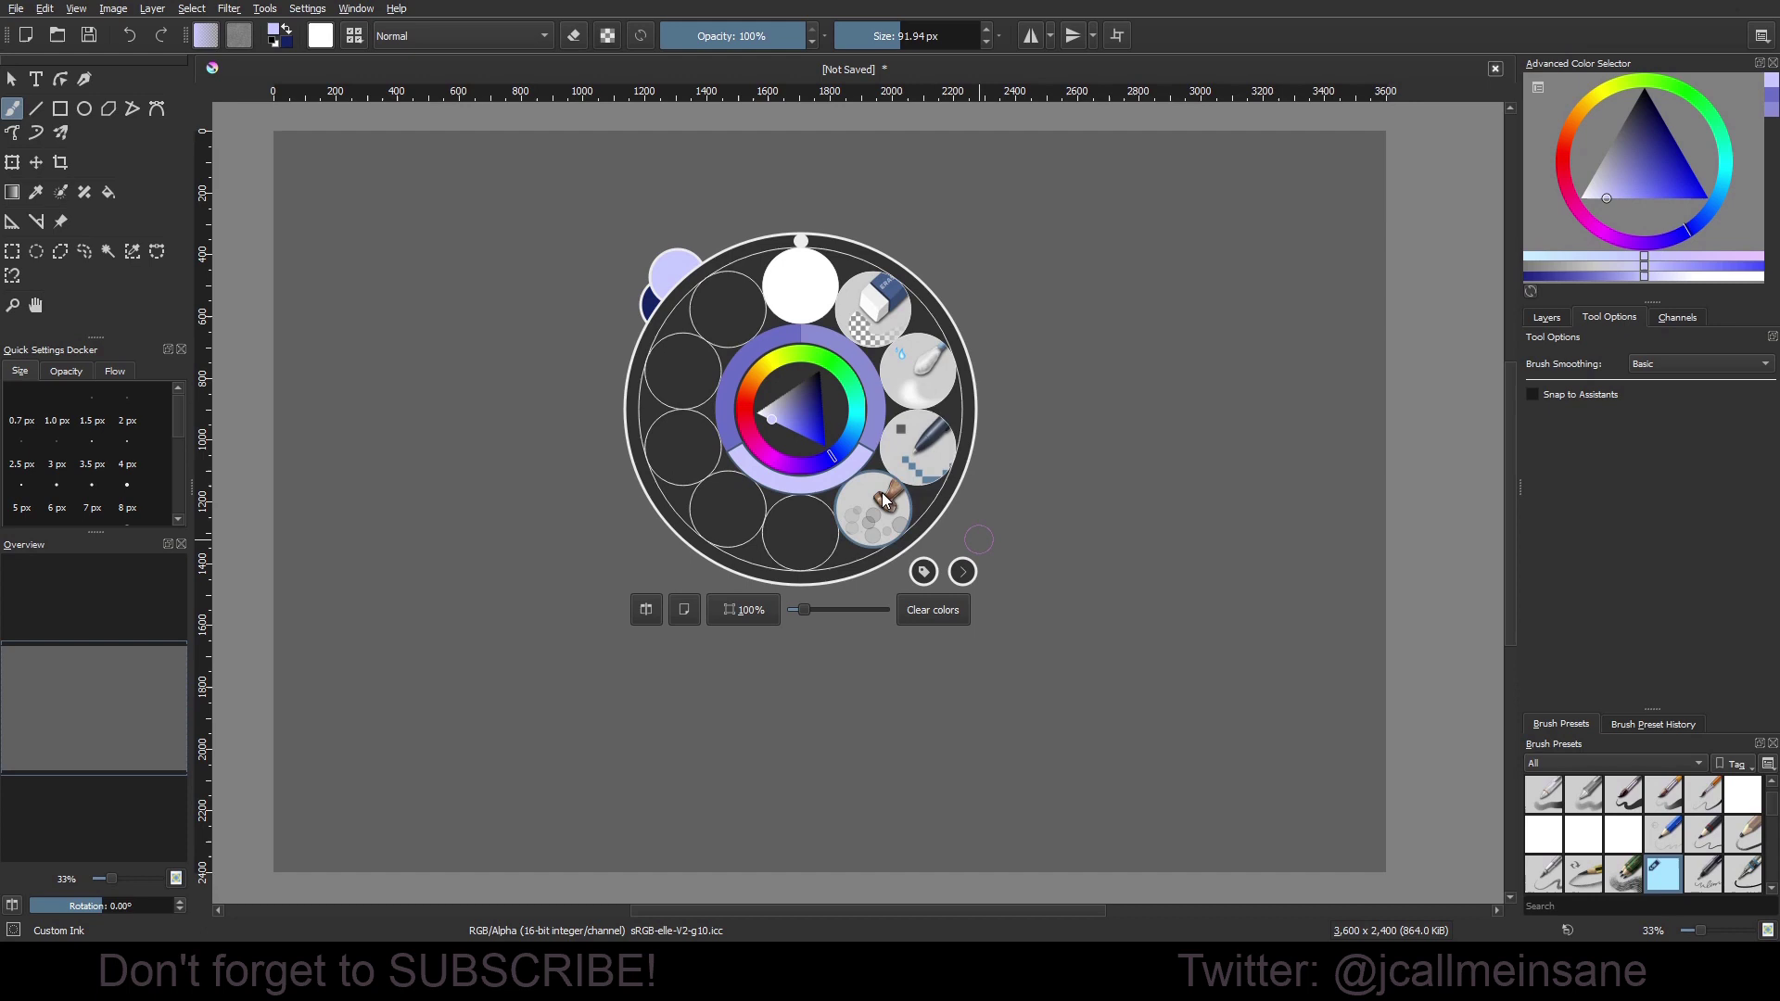
click(1567, 318)
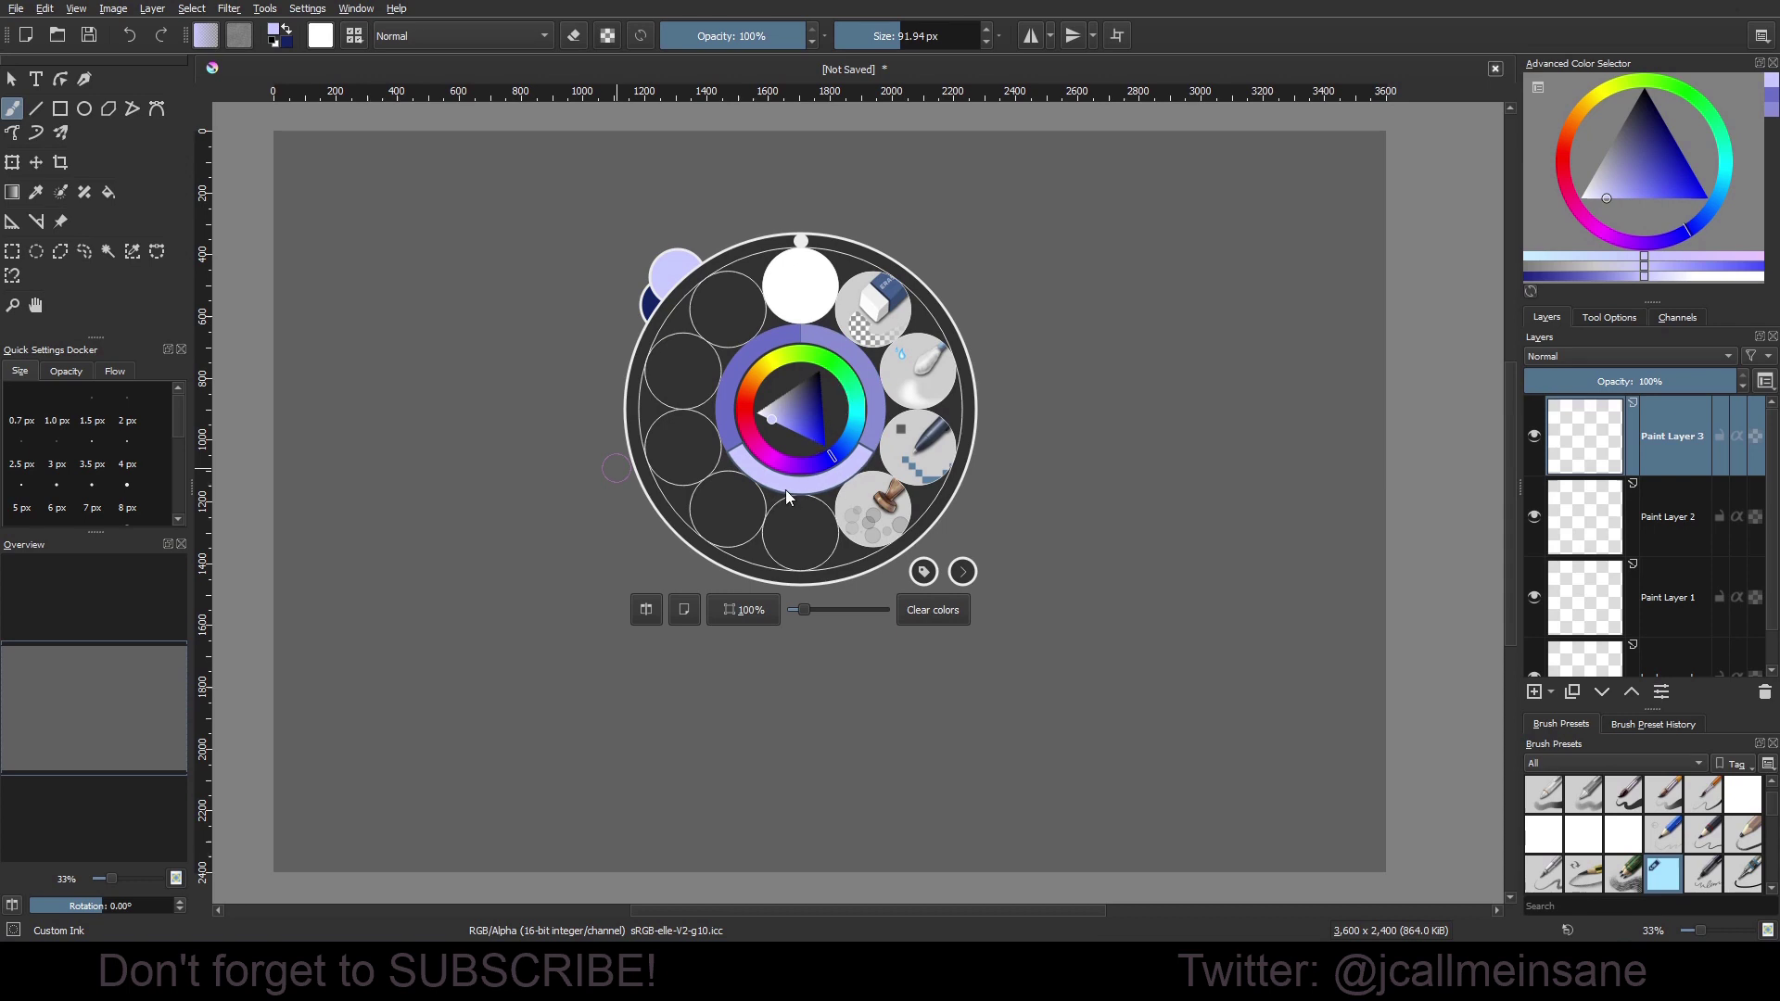
click(934, 614)
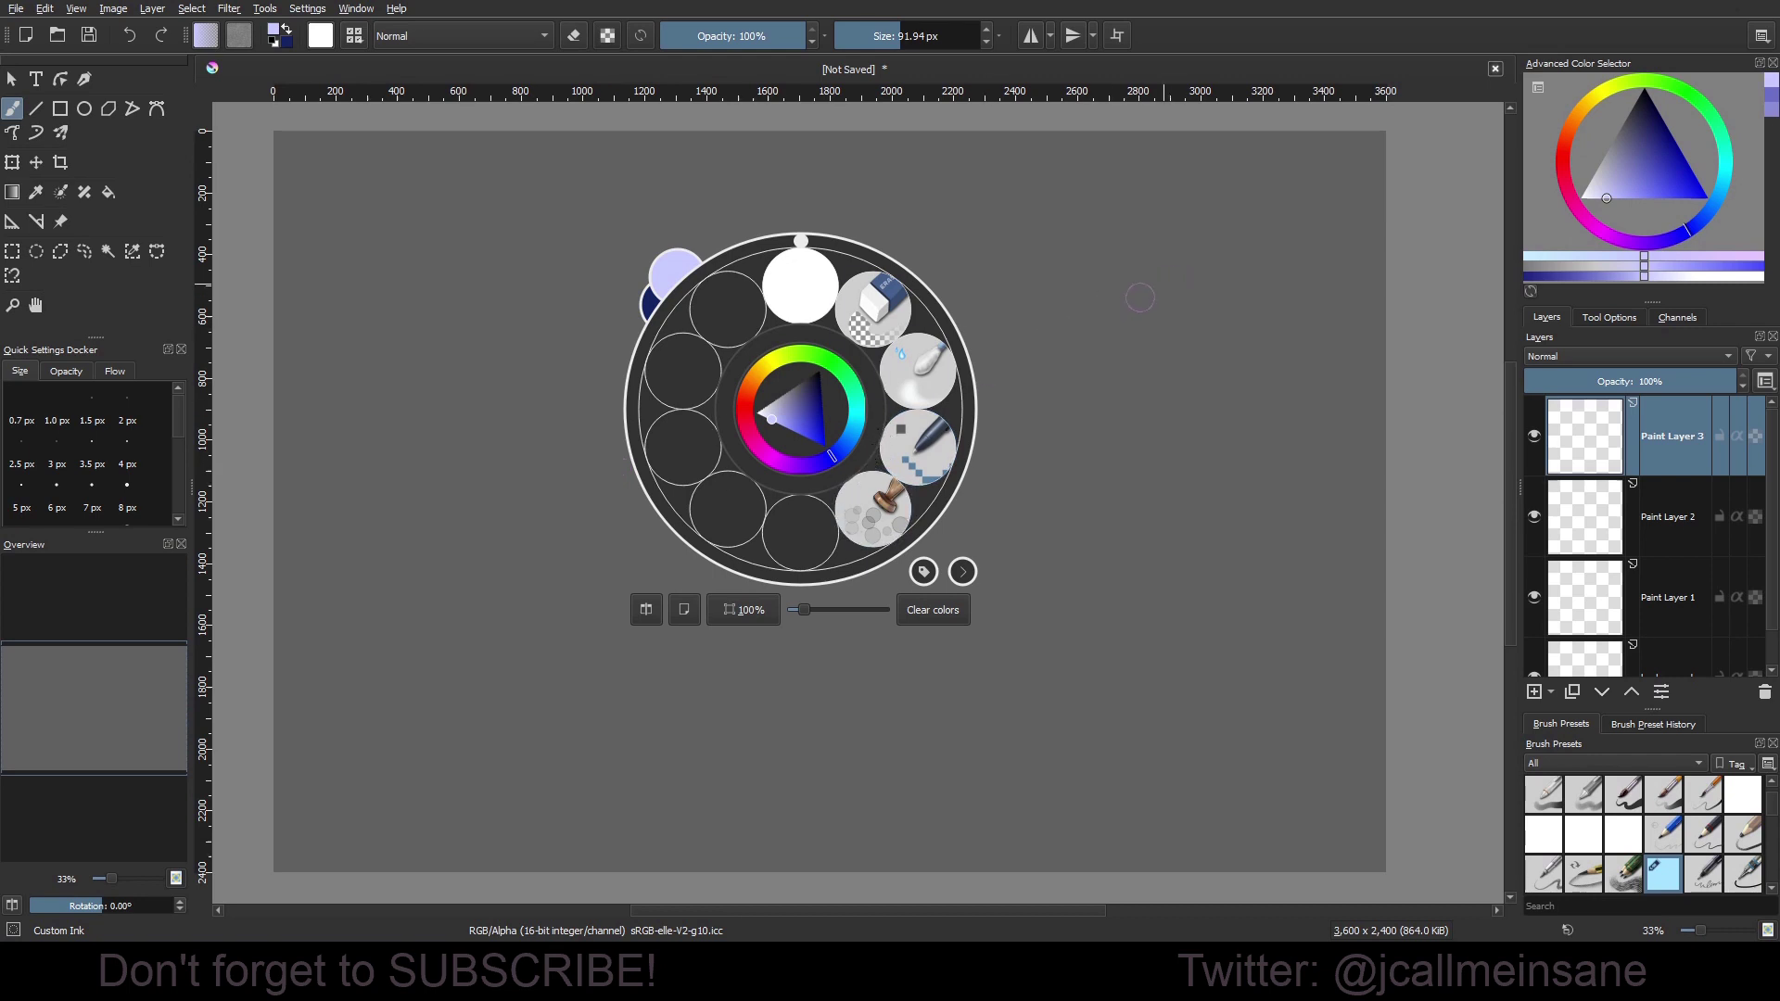
Paint a short violet-blue stroke on Paint Layer 3 and a longer teal stroke below it.
click(1610, 160)
drag(1610, 159, 1639, 162)
drag(935, 366, 1053, 331)
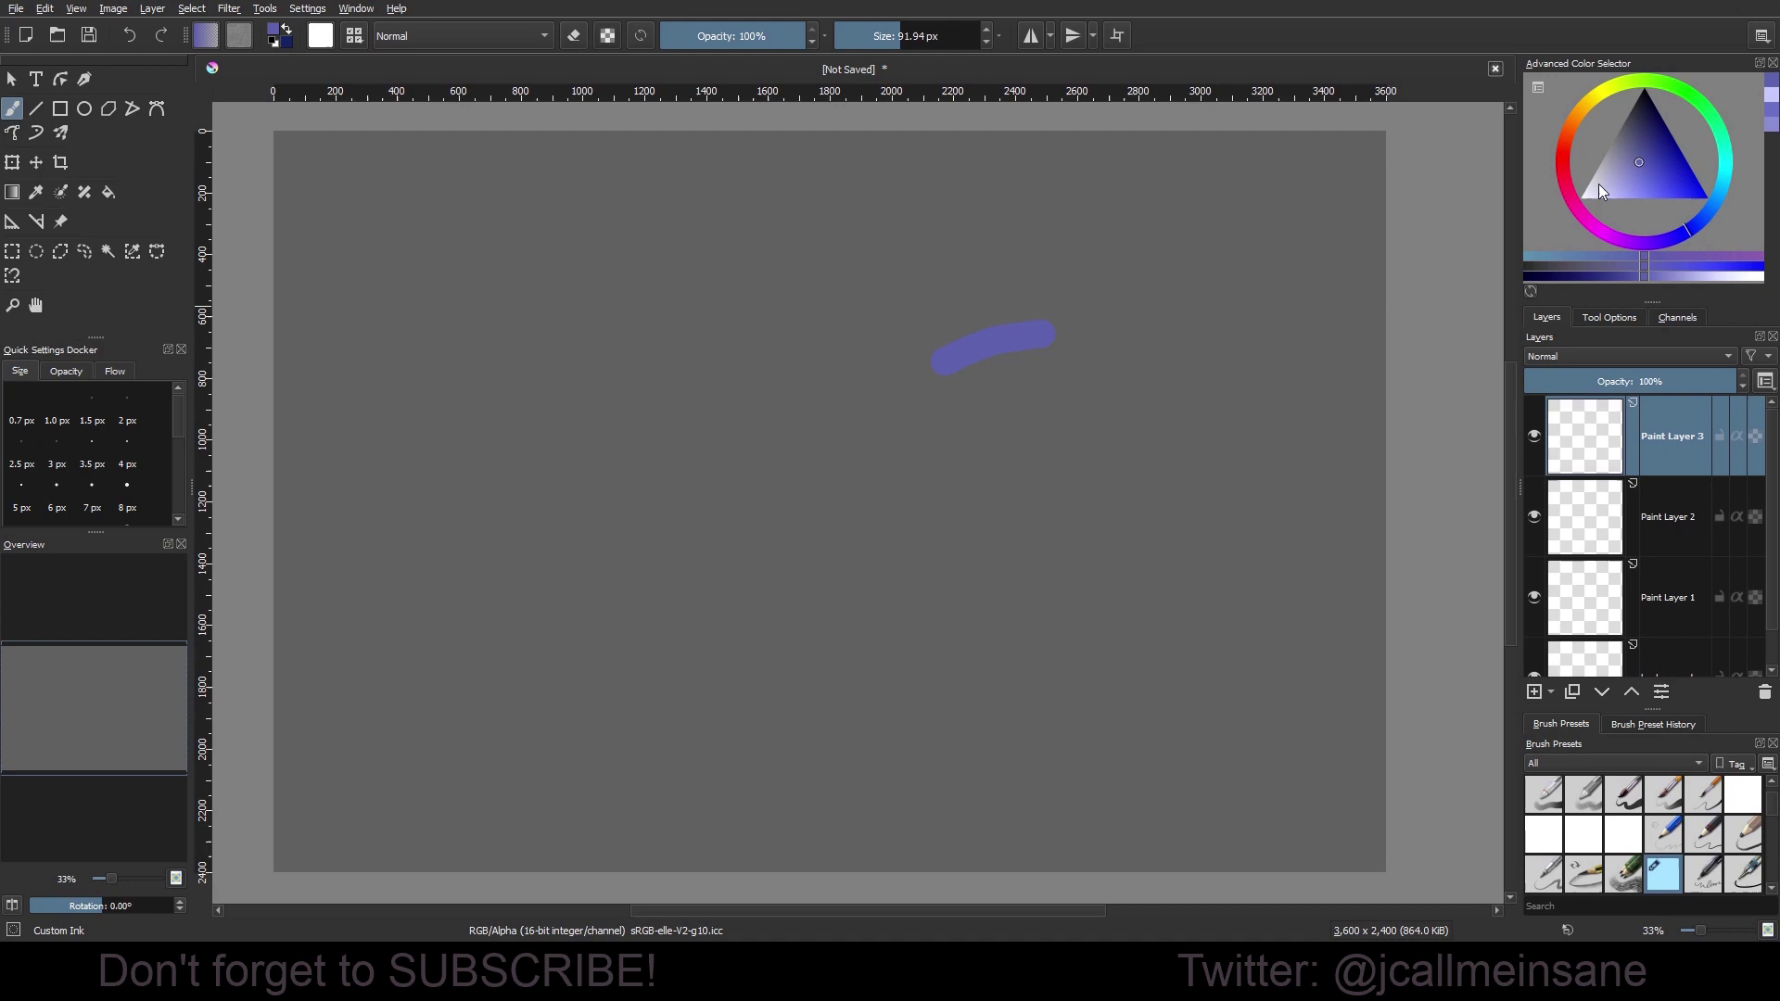
click(1726, 160)
drag(777, 530, 1053, 459)
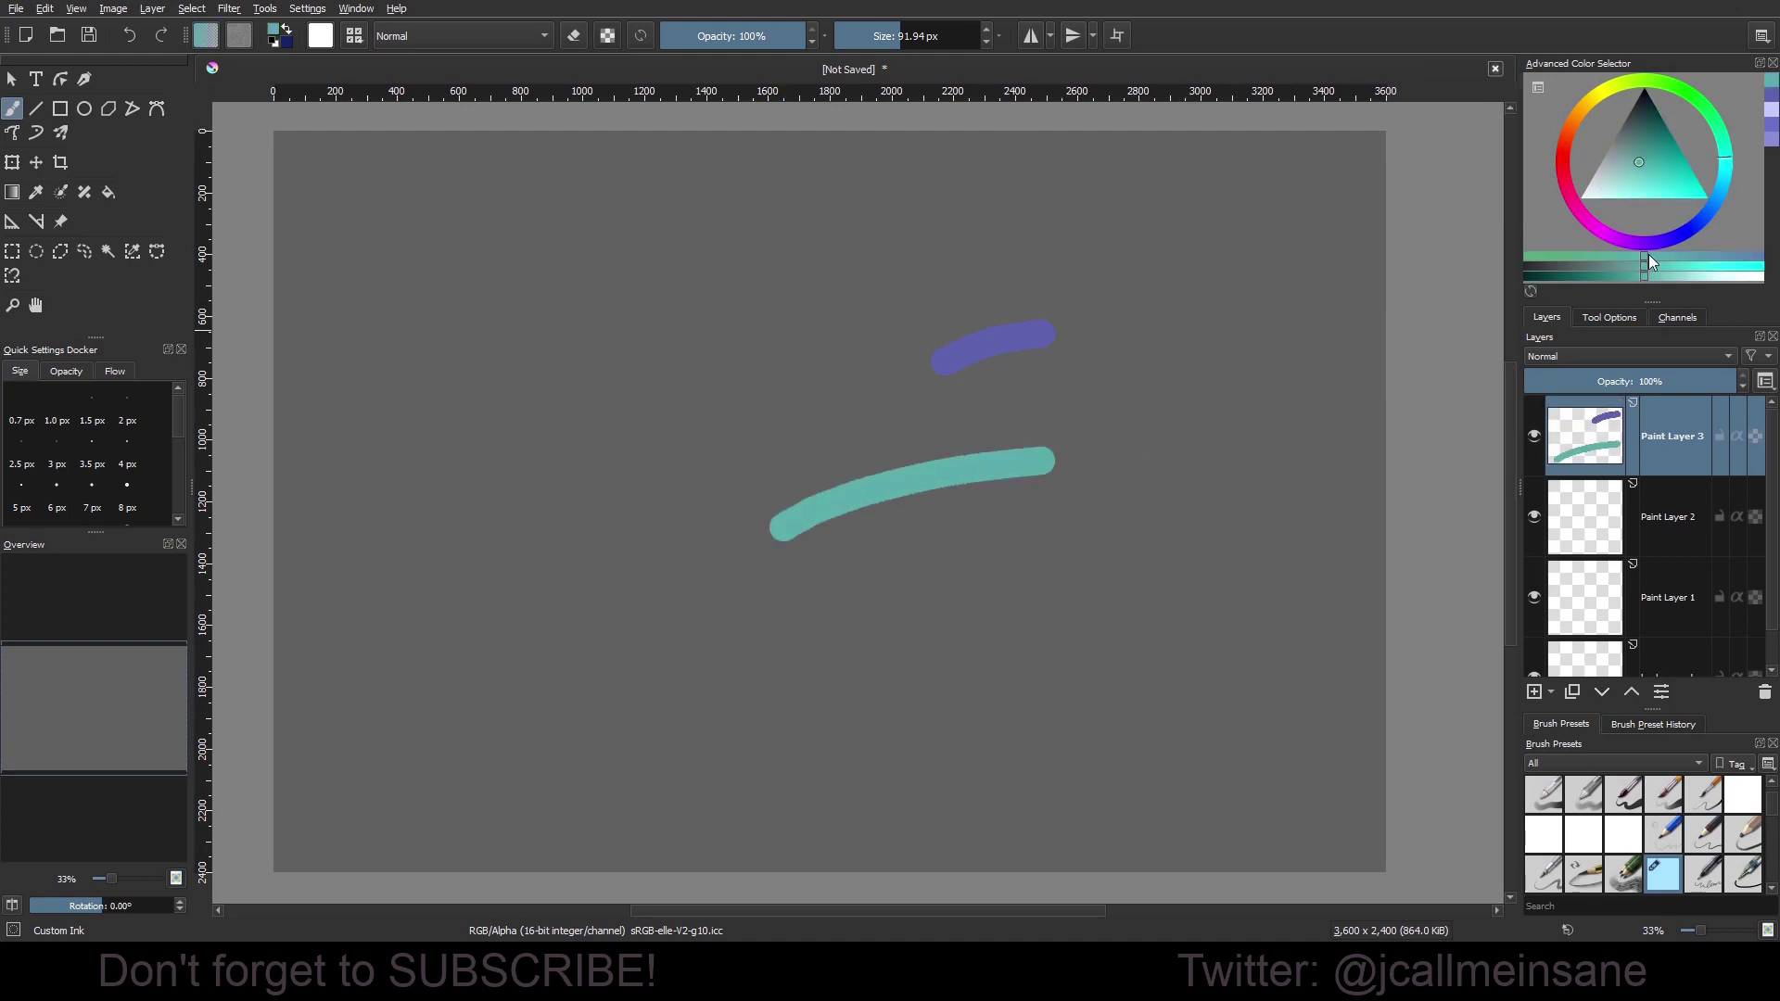
Paint a long muted red stroke above the blue one and an ochre stroke running off the canvas's right edge.
click(1576, 154)
drag(742, 332, 1124, 226)
click(1589, 113)
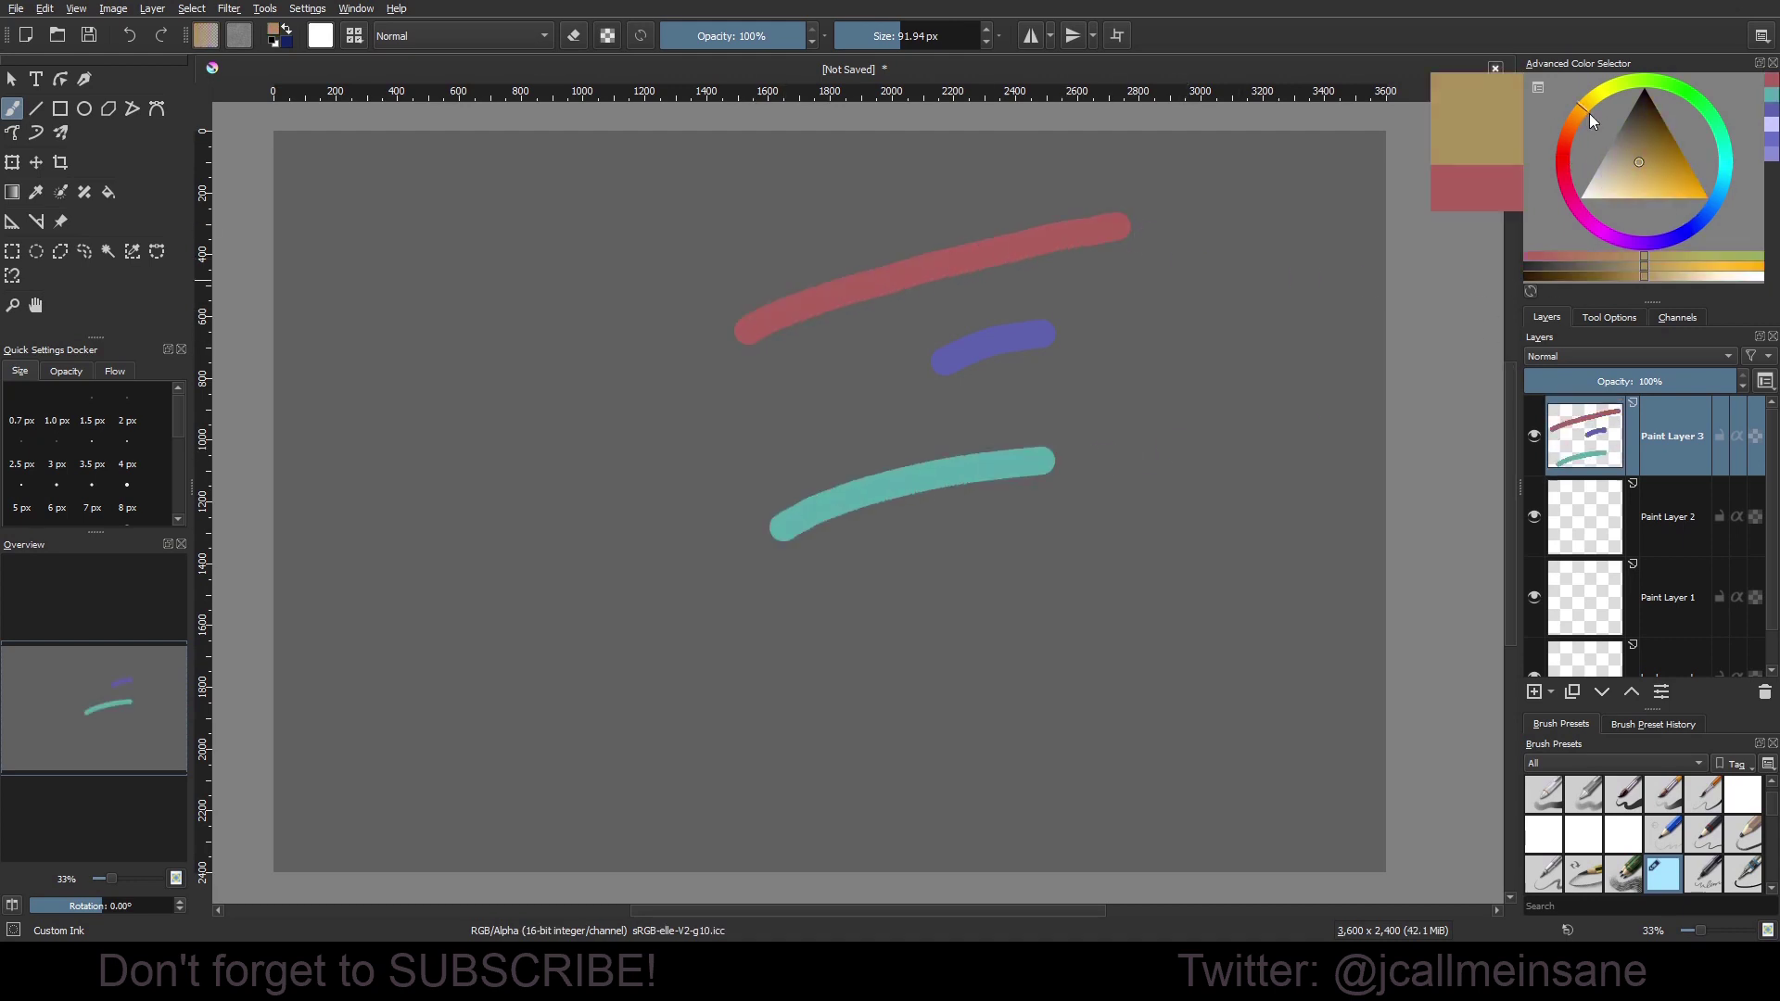
drag(1409, 380, 1193, 418)
Check the recent colors in the pop-up palette, clear them and close the palette.
right_click(950, 504)
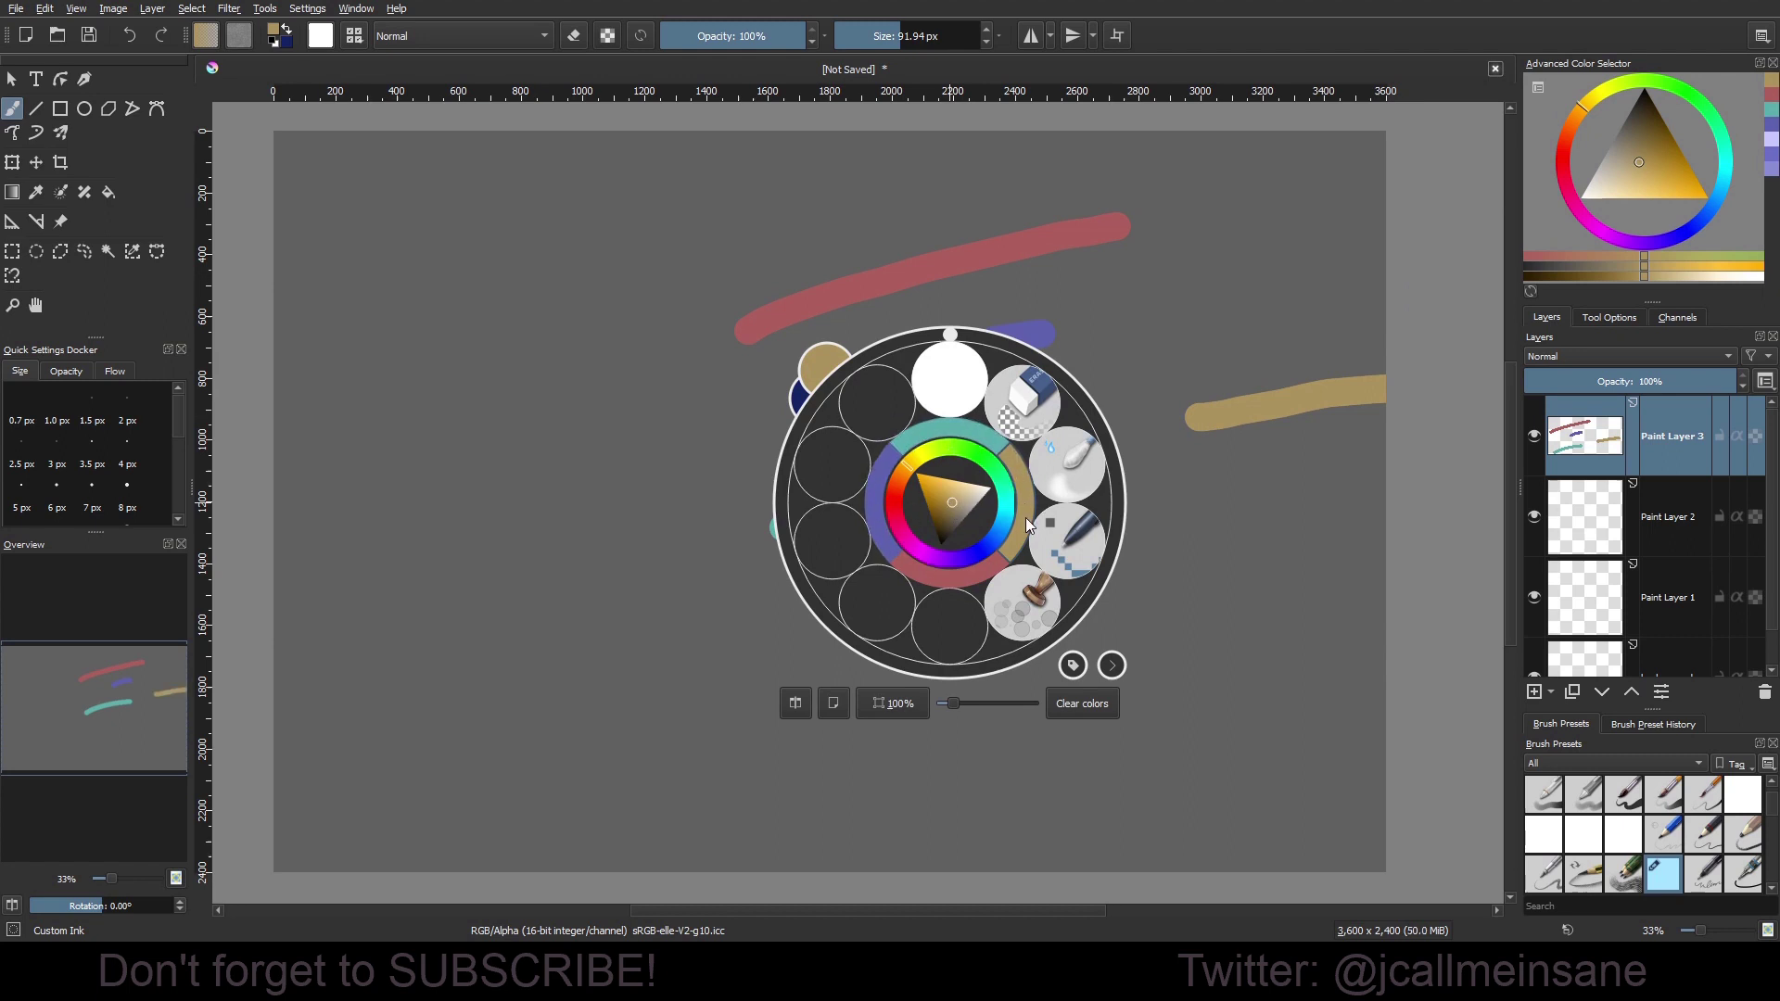
right_click(994, 490)
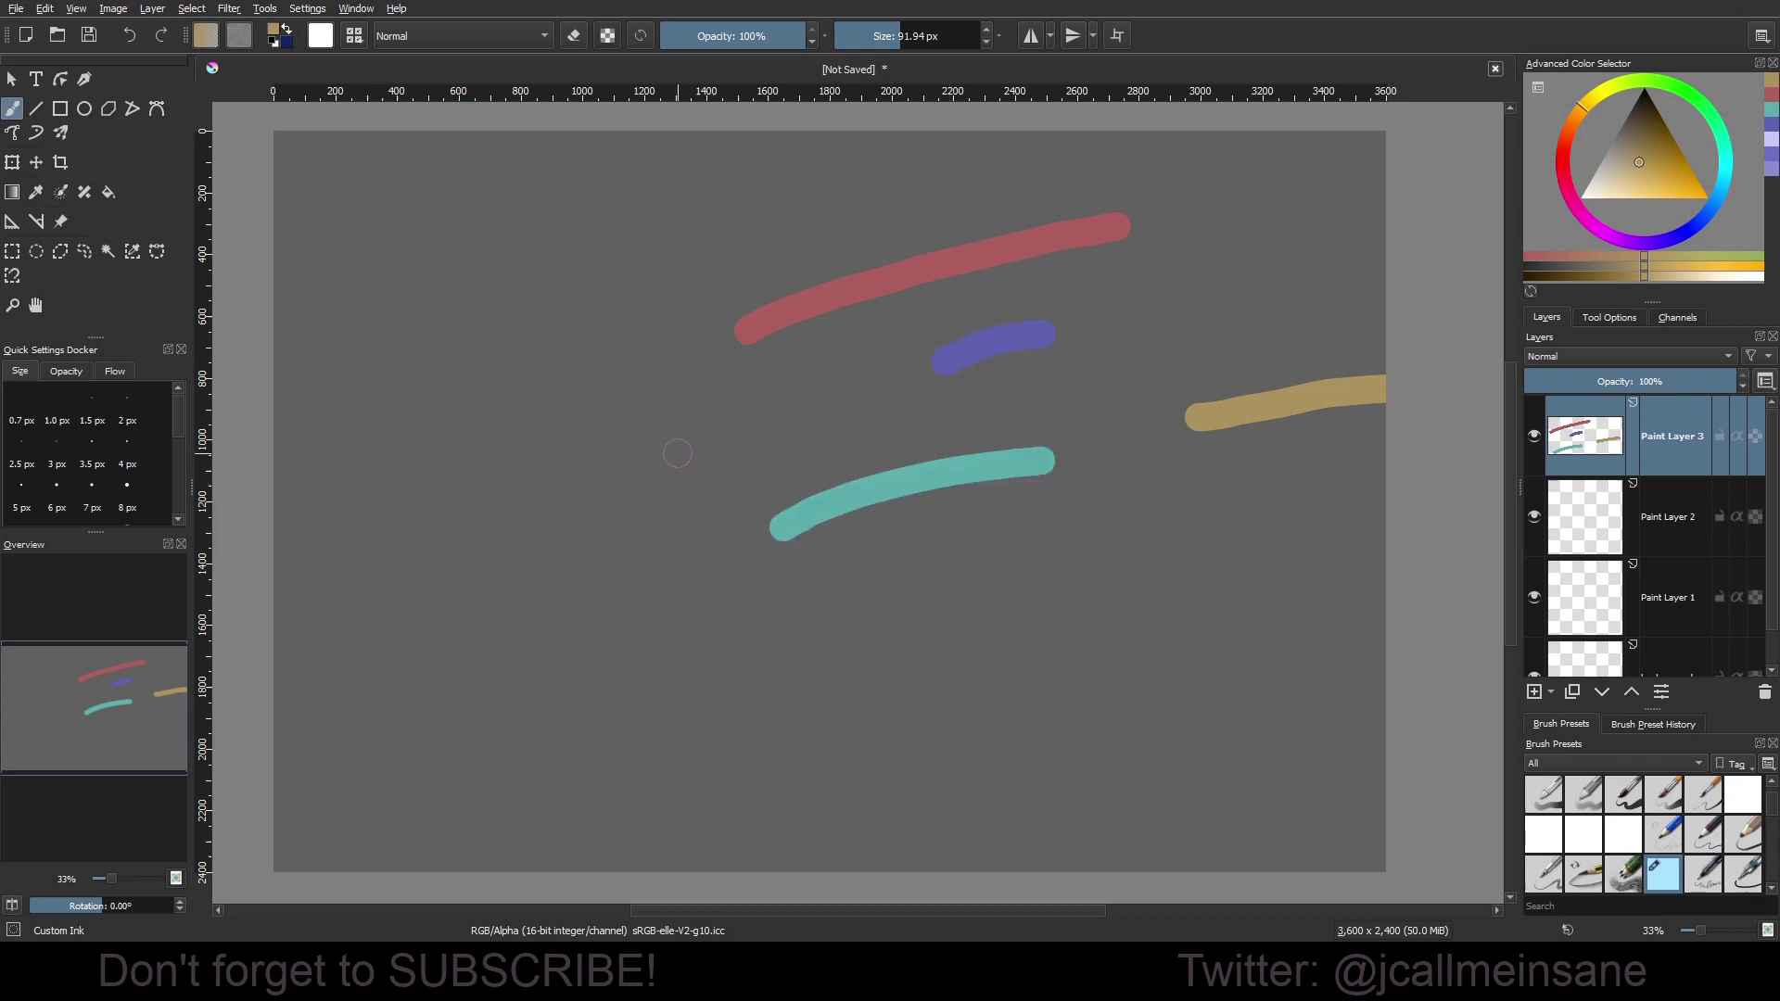
right_click(676, 455)
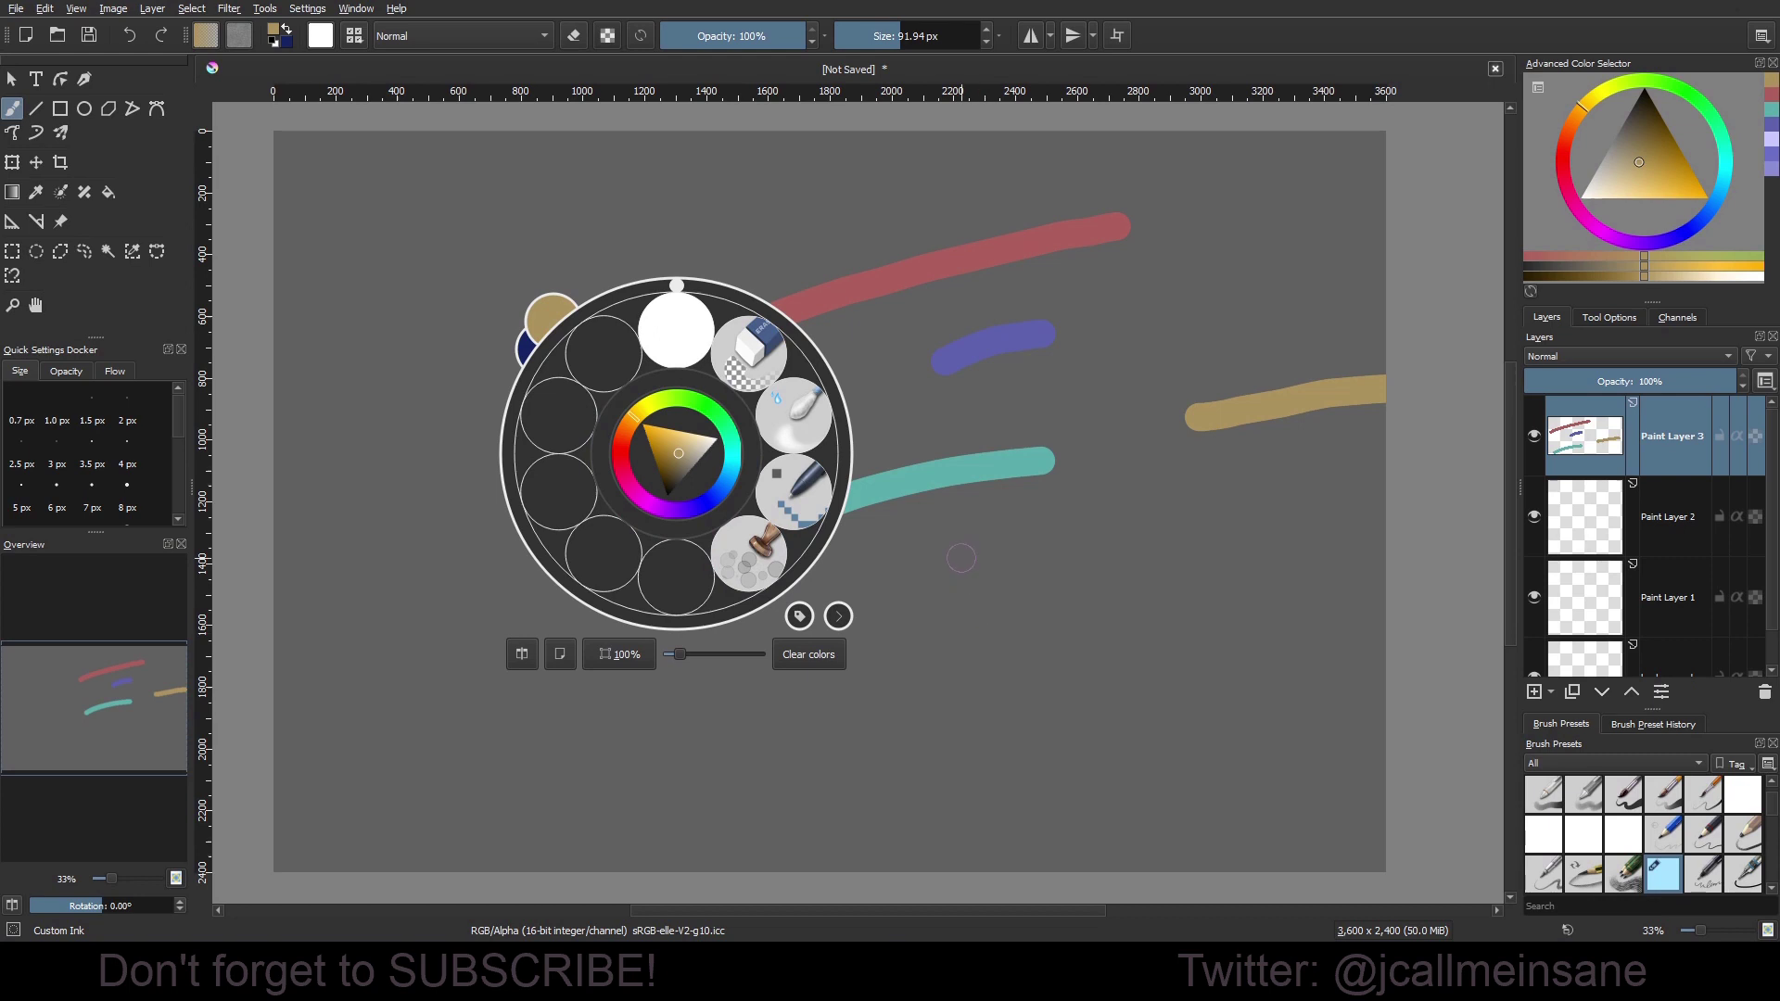
click(938, 533)
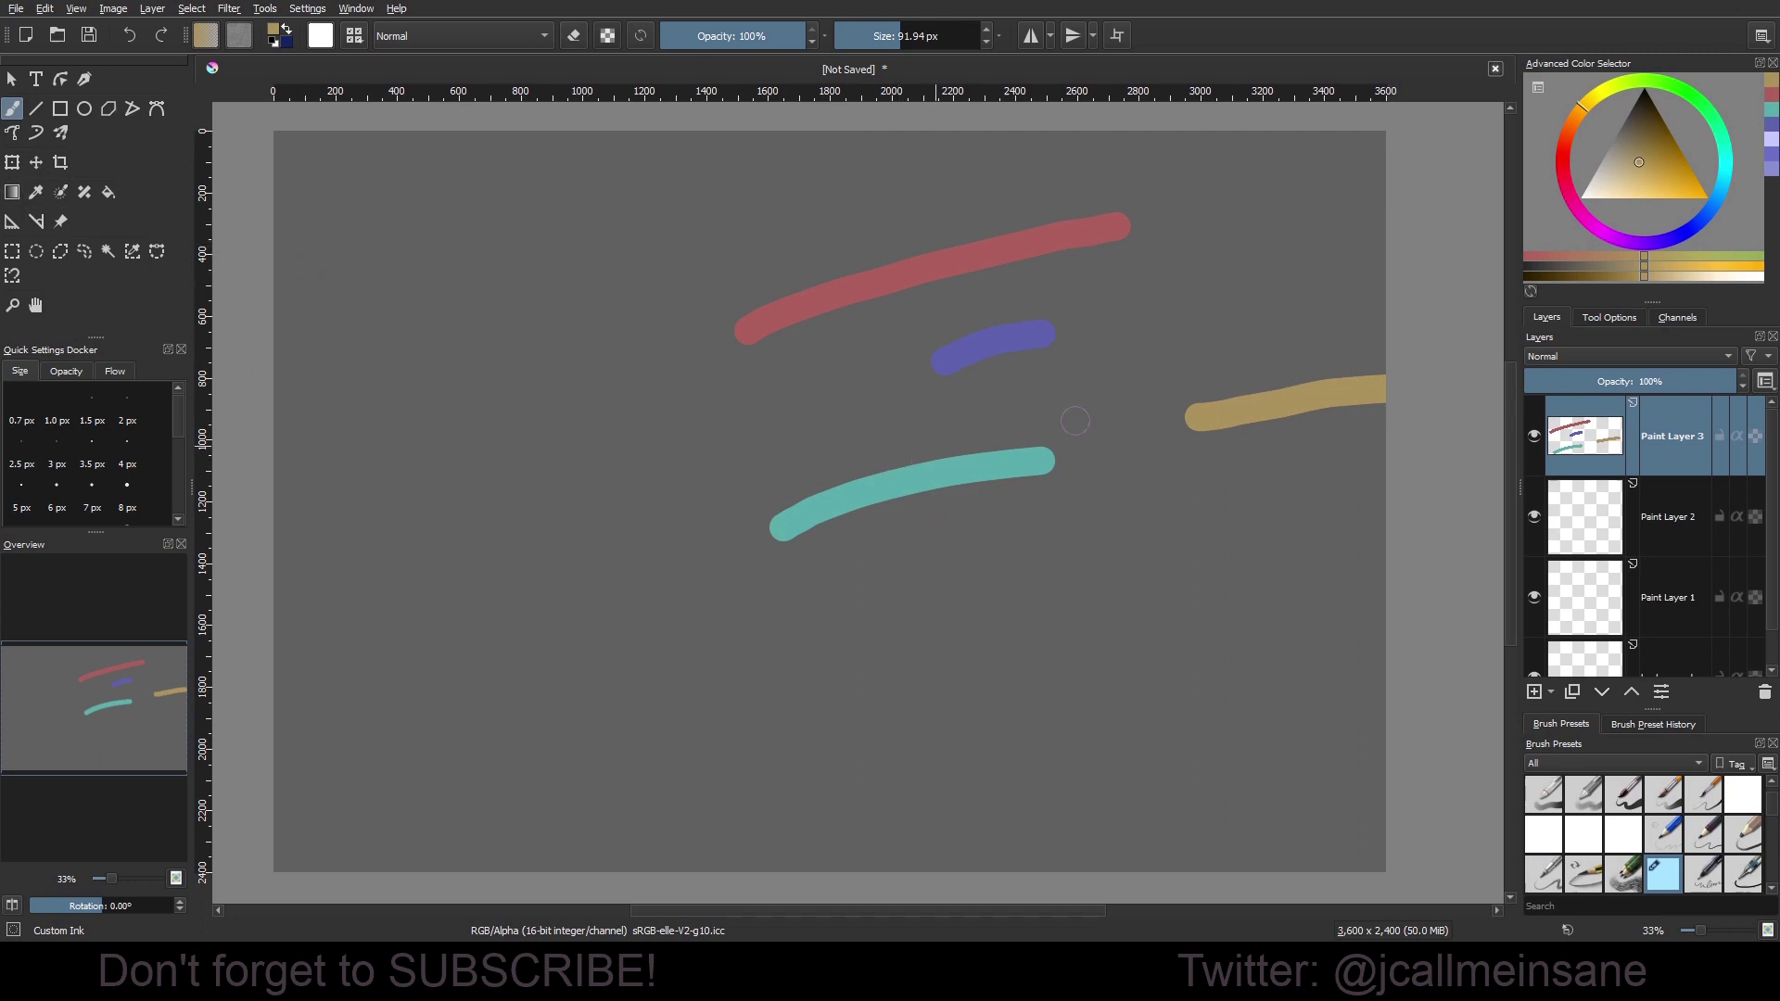
Choose a slightly more saturated ochre and paint a filled square about 700 px wide beside the strokes.
click(1646, 166)
mouse_move(497, 329)
mouse_down()
mouse_move(637, 339)
mouse_move(664, 374)
mouse_move(662, 522)
mouse_move(483, 522)
mouse_move(485, 351)
mouse_move(625, 358)
mouse_move(555, 375)
mouse_move(657, 439)
mouse_move(645, 375)
mouse_move(639, 499)
mouse_move(497, 499)
mouse_move(619, 484)
mouse_move(628, 421)
mouse_move(624, 388)
mouse_move(606, 469)
mouse_move(579, 487)
mouse_move(509, 467)
mouse_move(490, 407)
mouse_move(611, 380)
mouse_move(533, 382)
mouse_move(513, 482)
mouse_move(504, 338)
mouse_move(475, 343)
mouse_move(471, 519)
mouse_up()
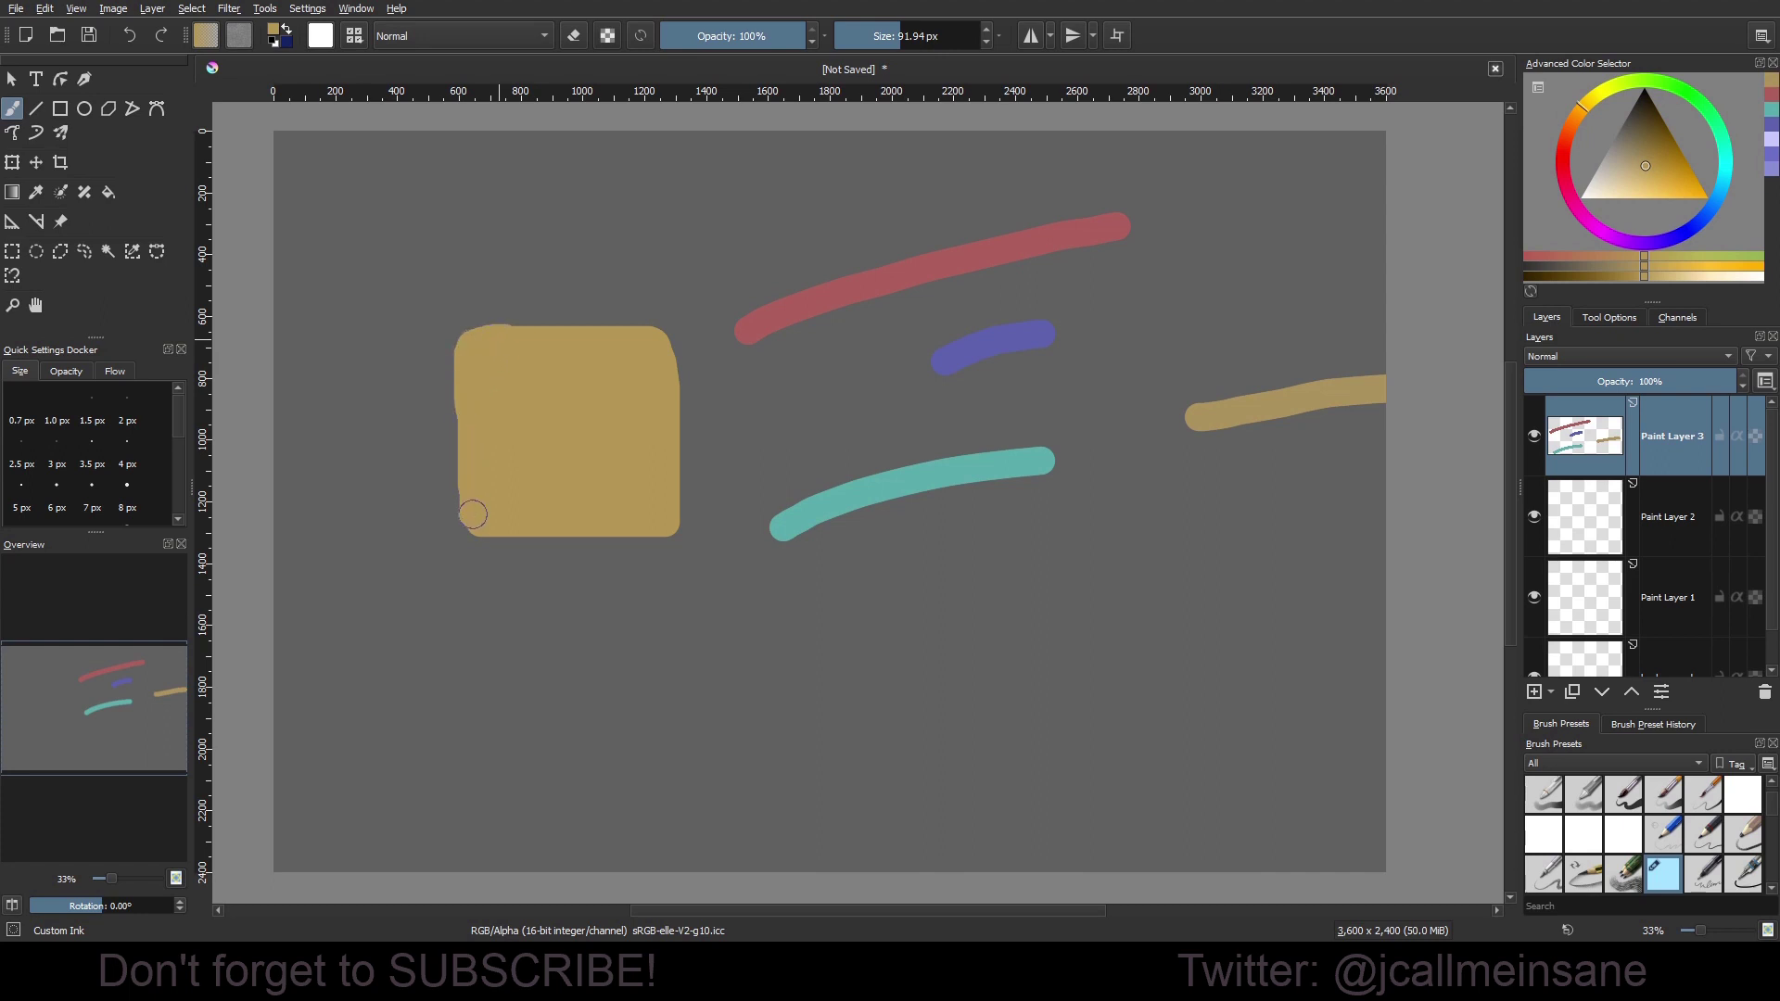
Cut the ochre square out with a rectangular selection, paste it as a new layer above Paint Layer 2, and deselect.
click(14, 163)
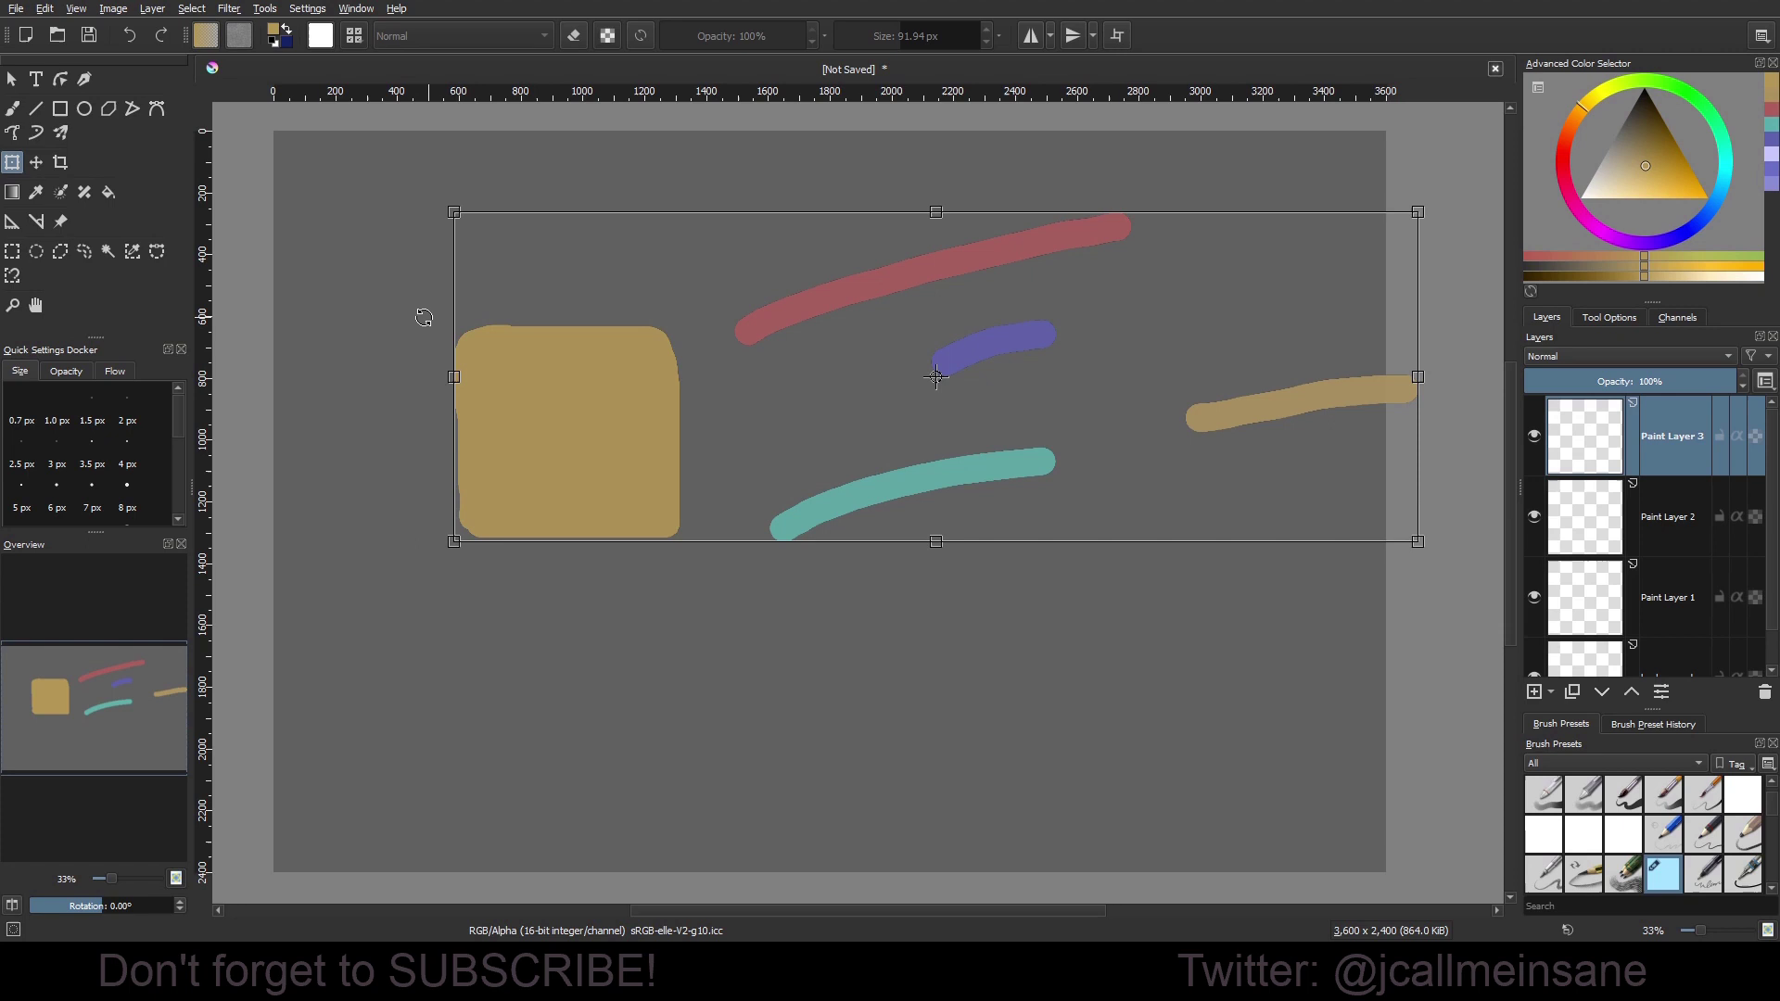
key(b)
click(12, 250)
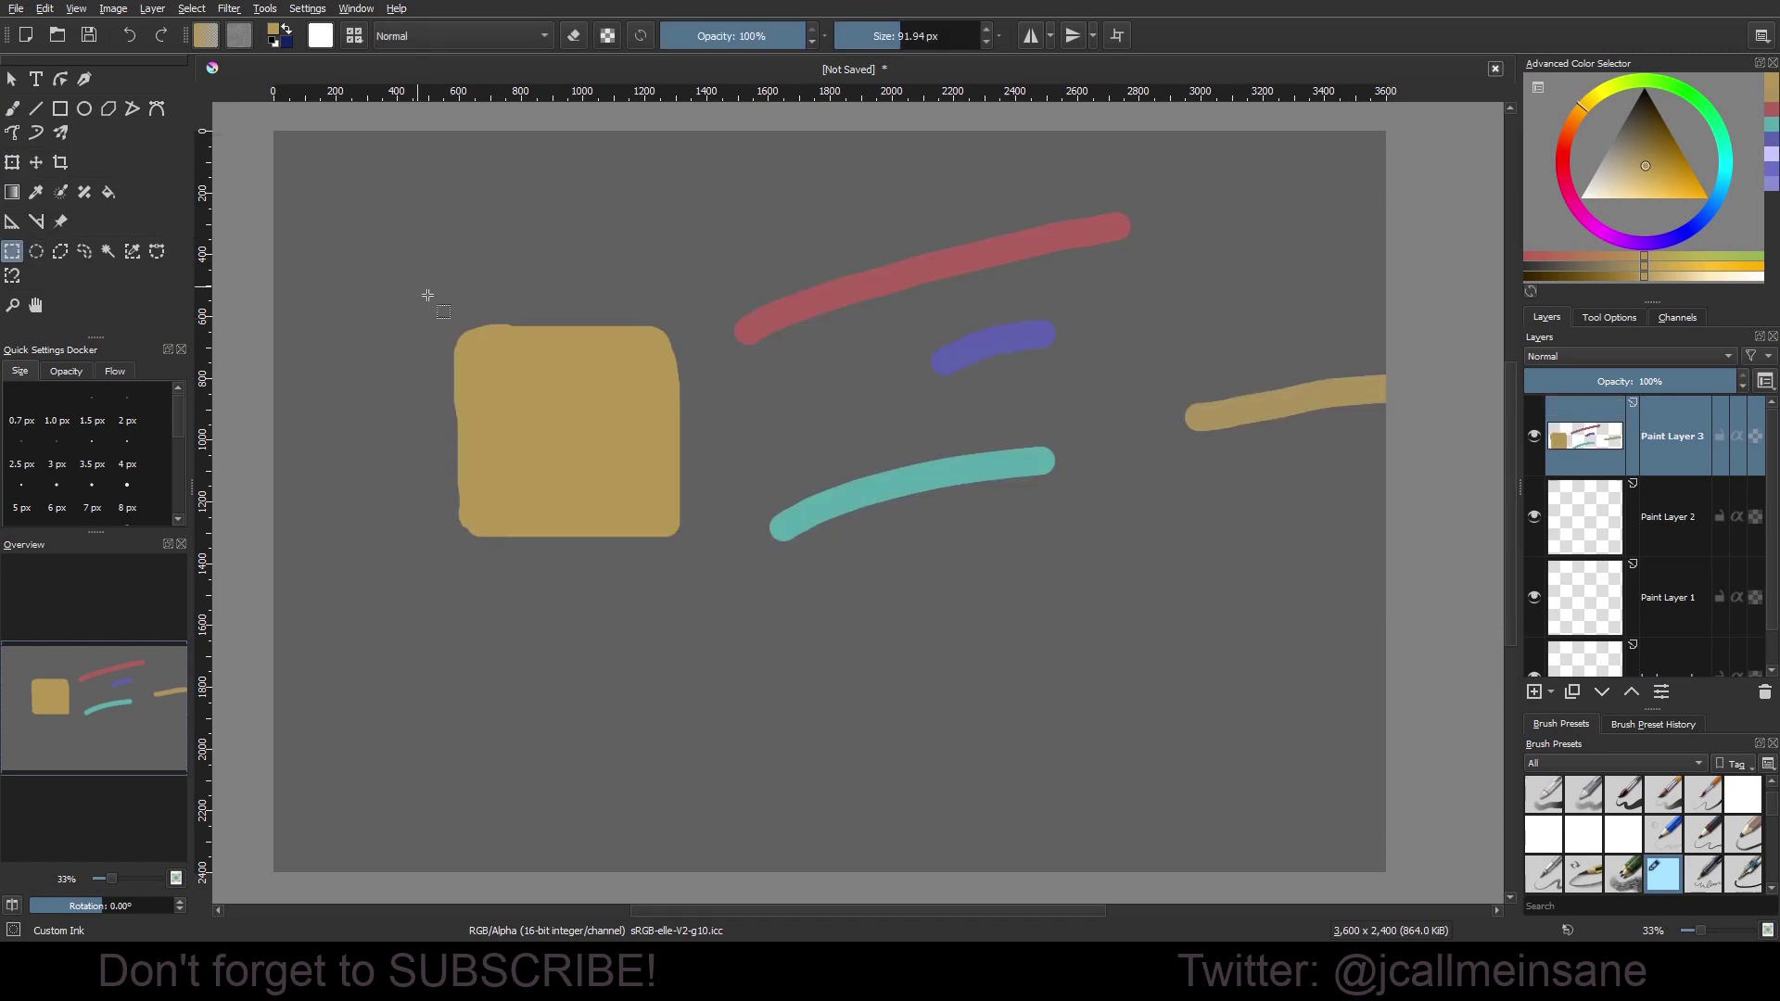
drag(420, 287, 696, 573)
key(Delete)
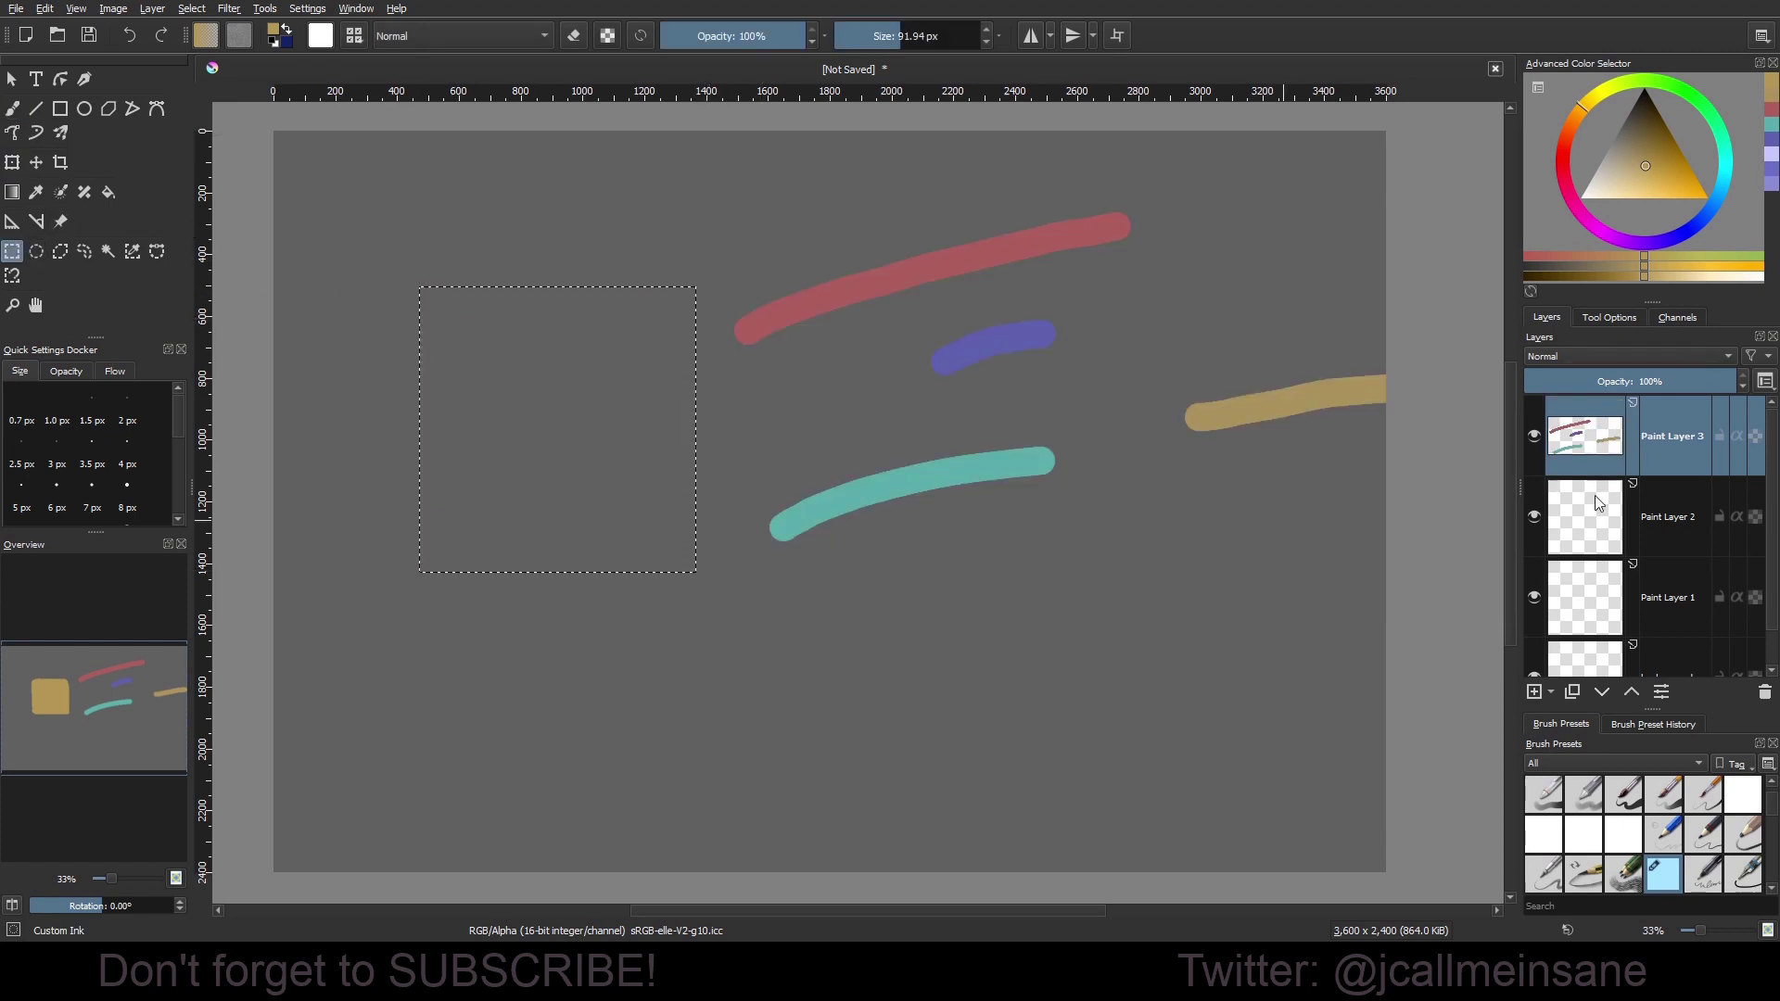
click(1594, 495)
key(ctrl+v)
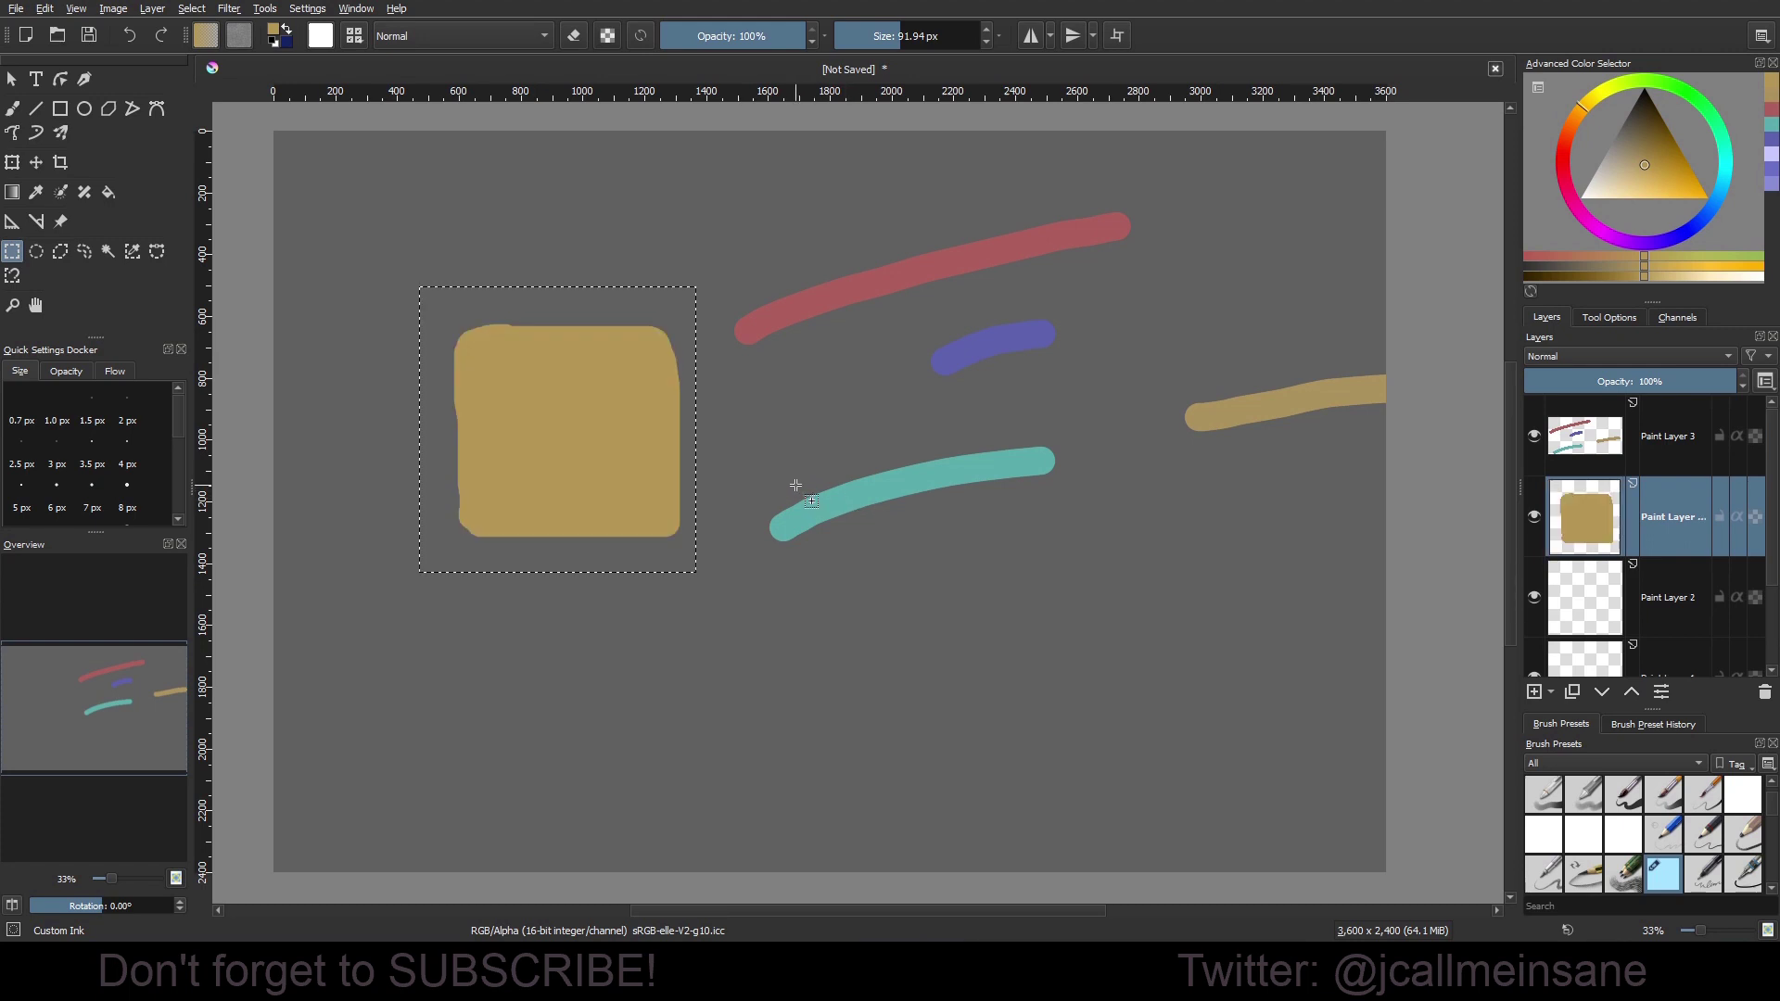
click(796, 485)
Start a free transform on the ochre square's layer and hide Paint Layer 3.
click(22, 164)
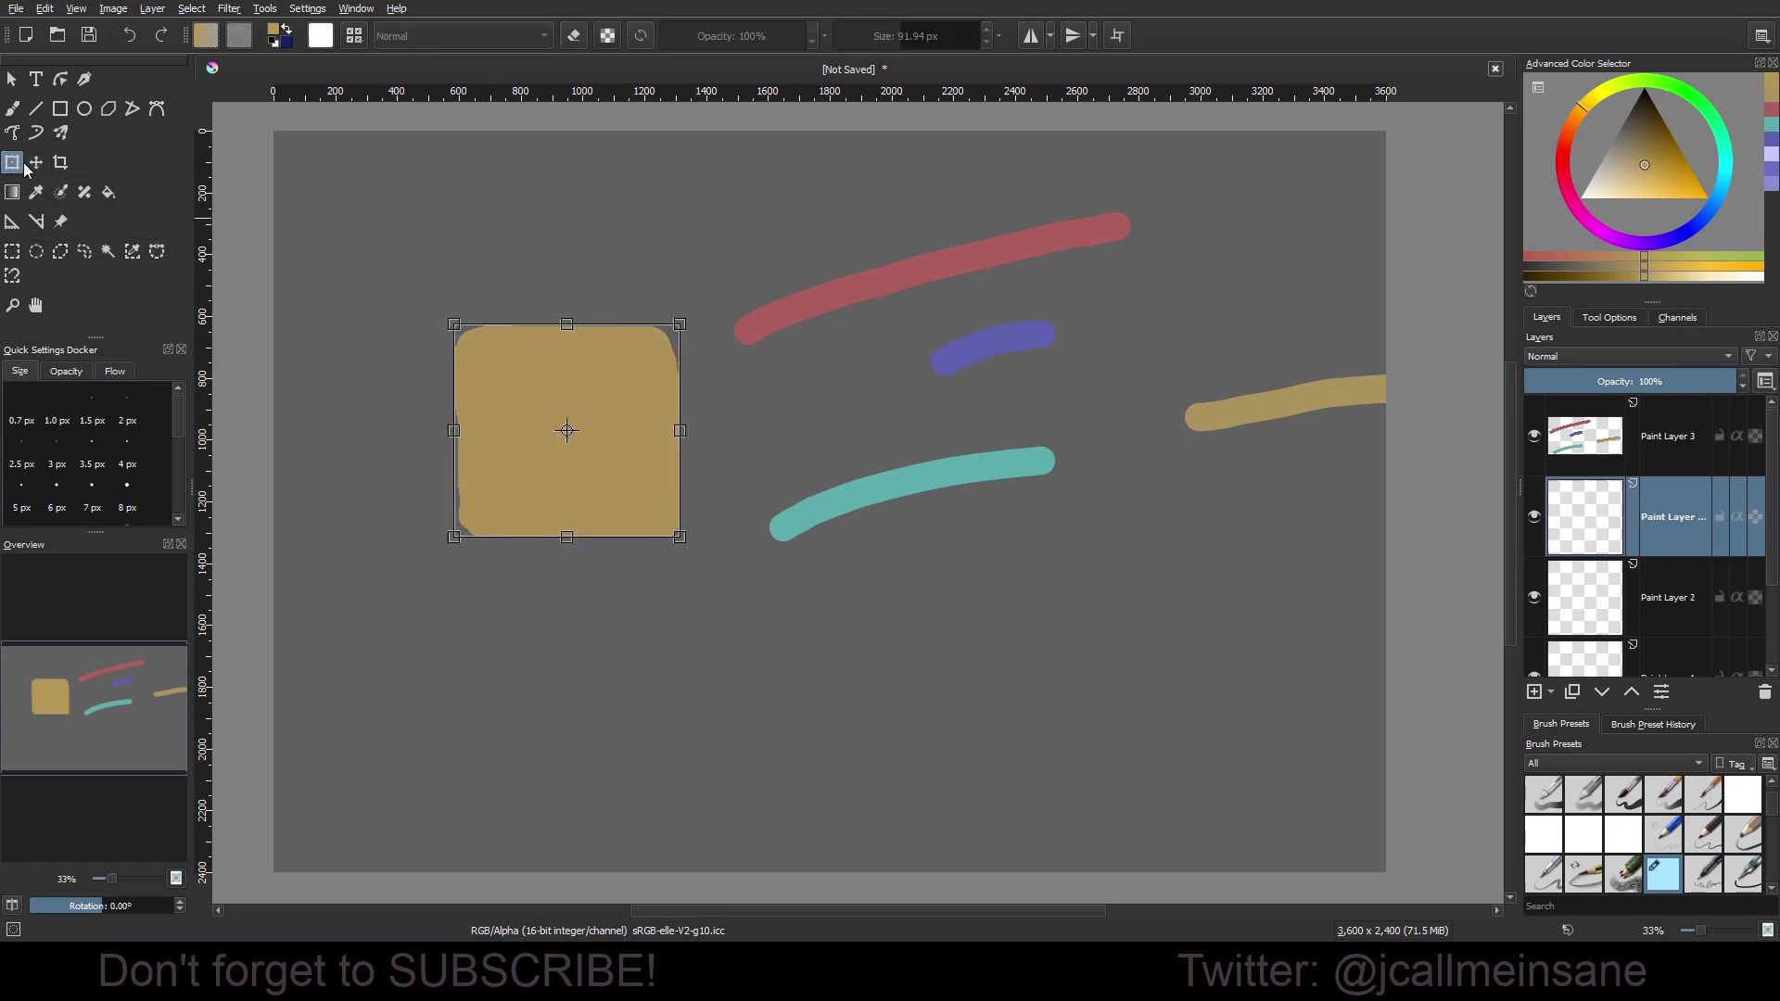
drag(861, 427, 875, 442)
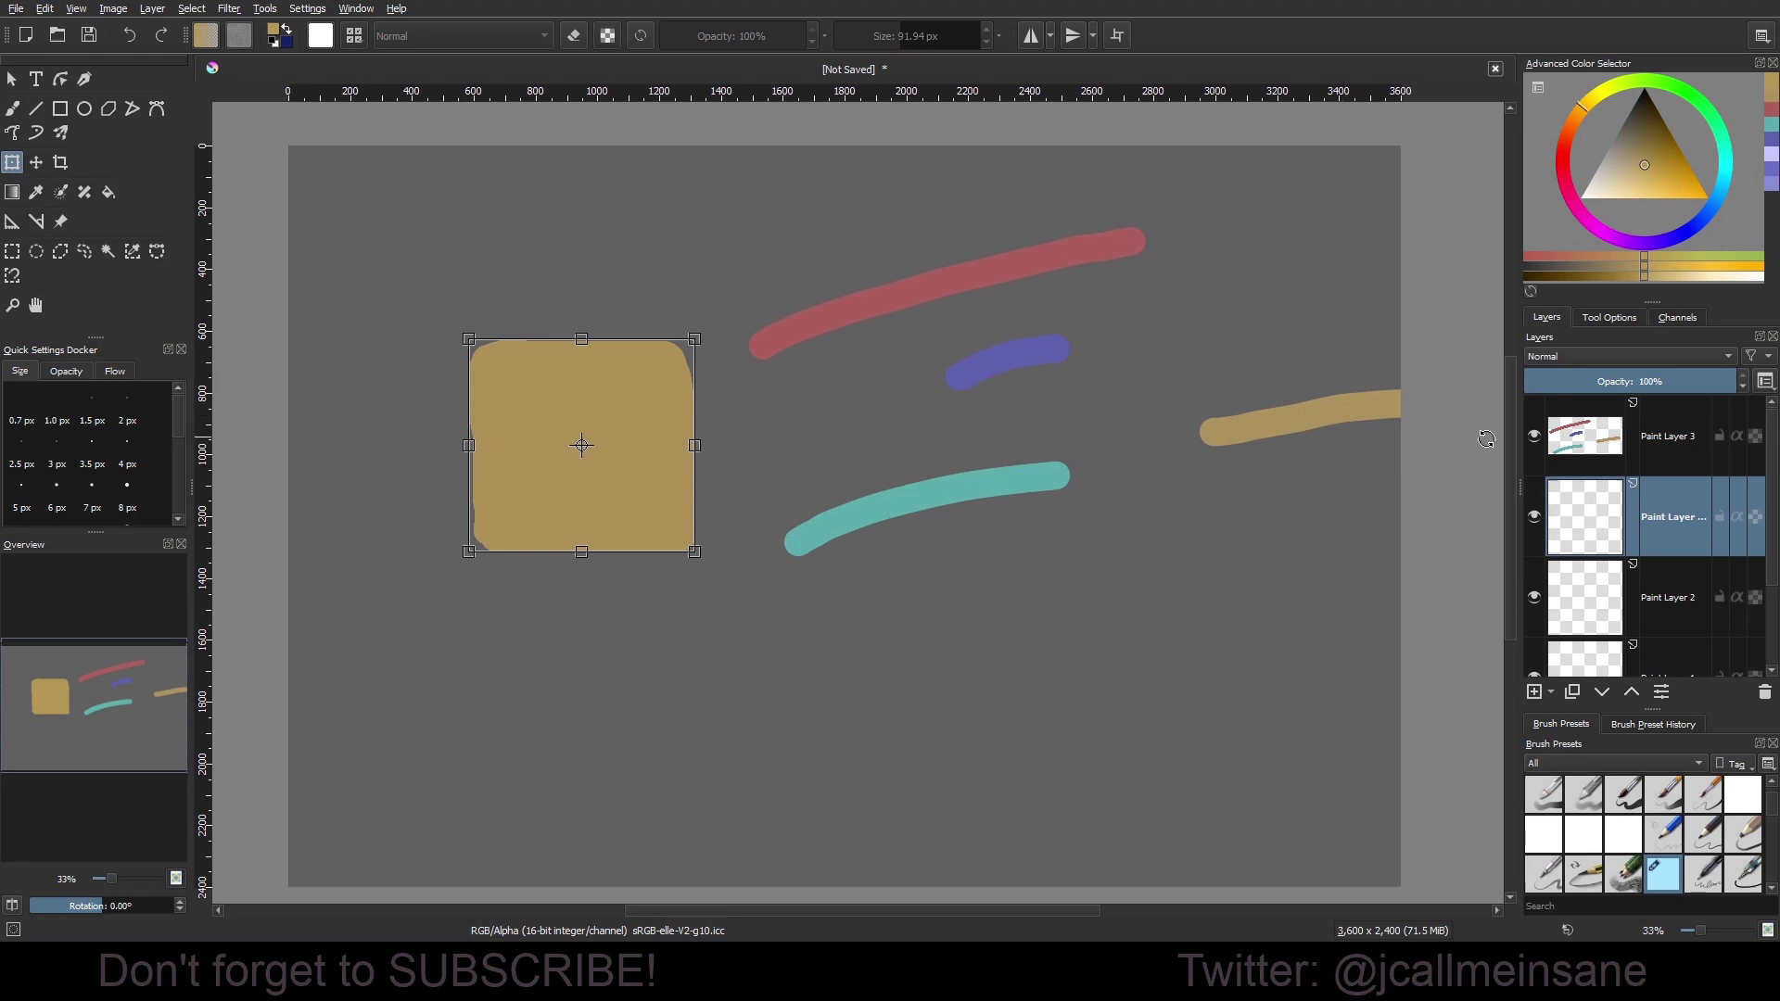
click(1534, 436)
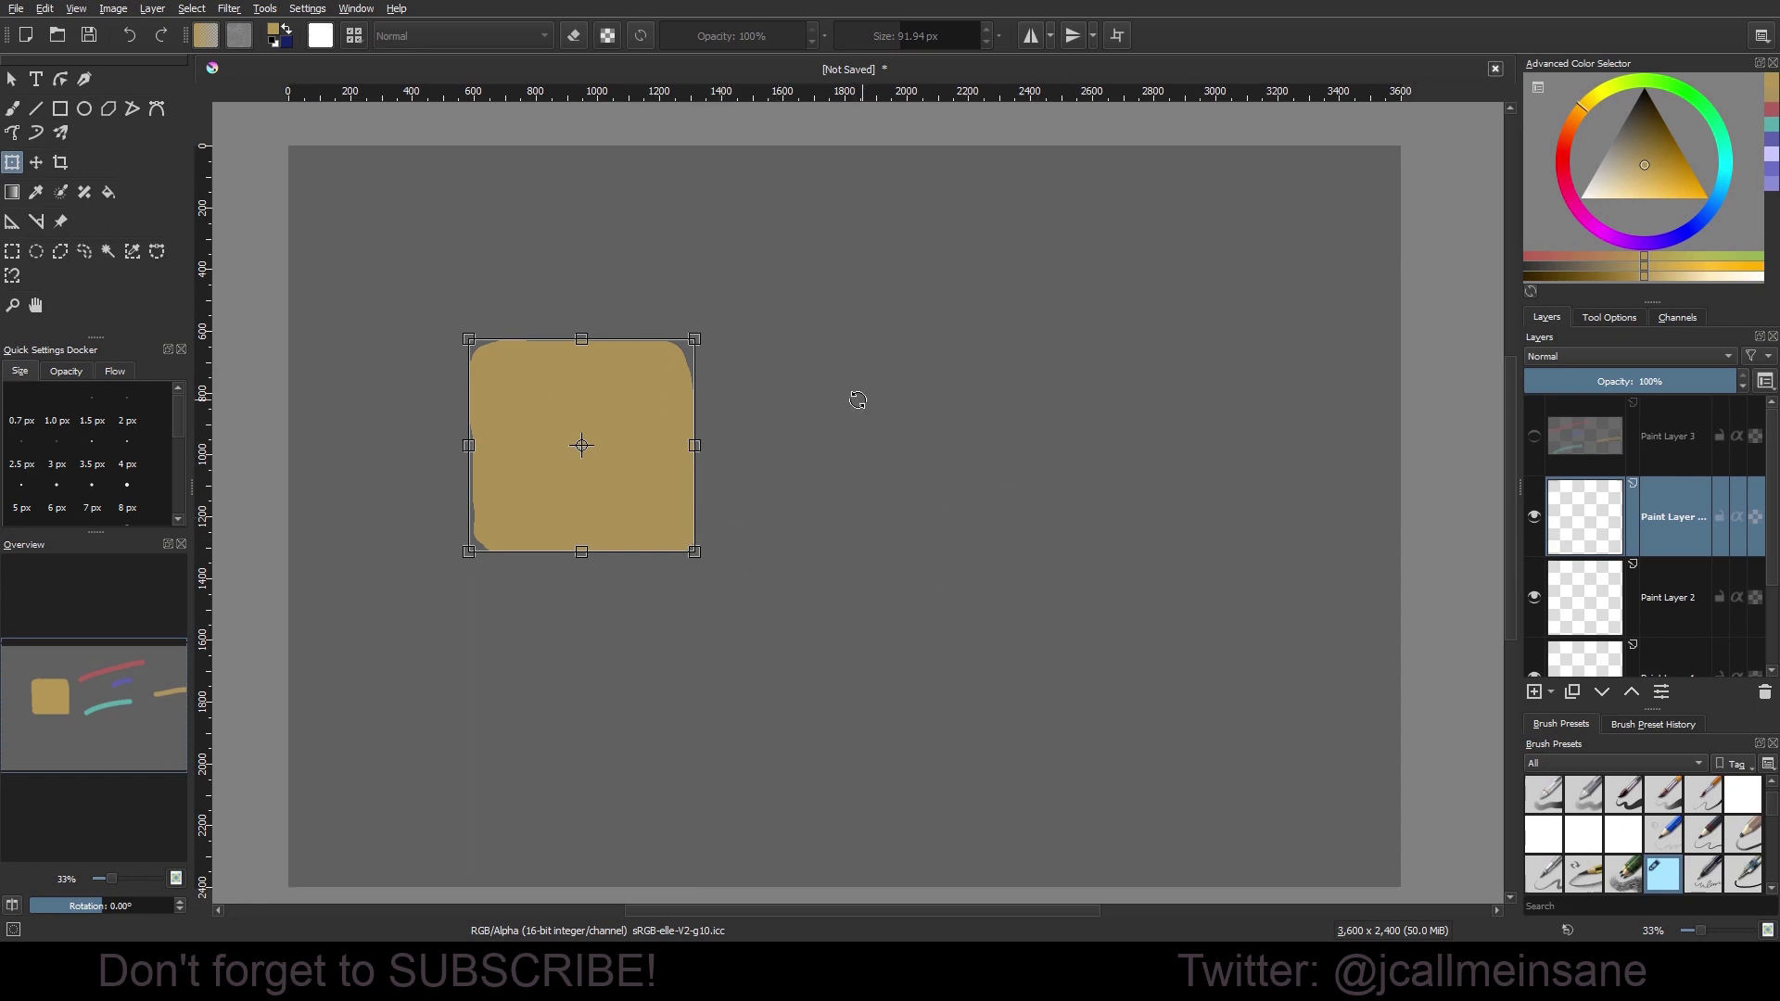
scroll(771, 414, up, 2)
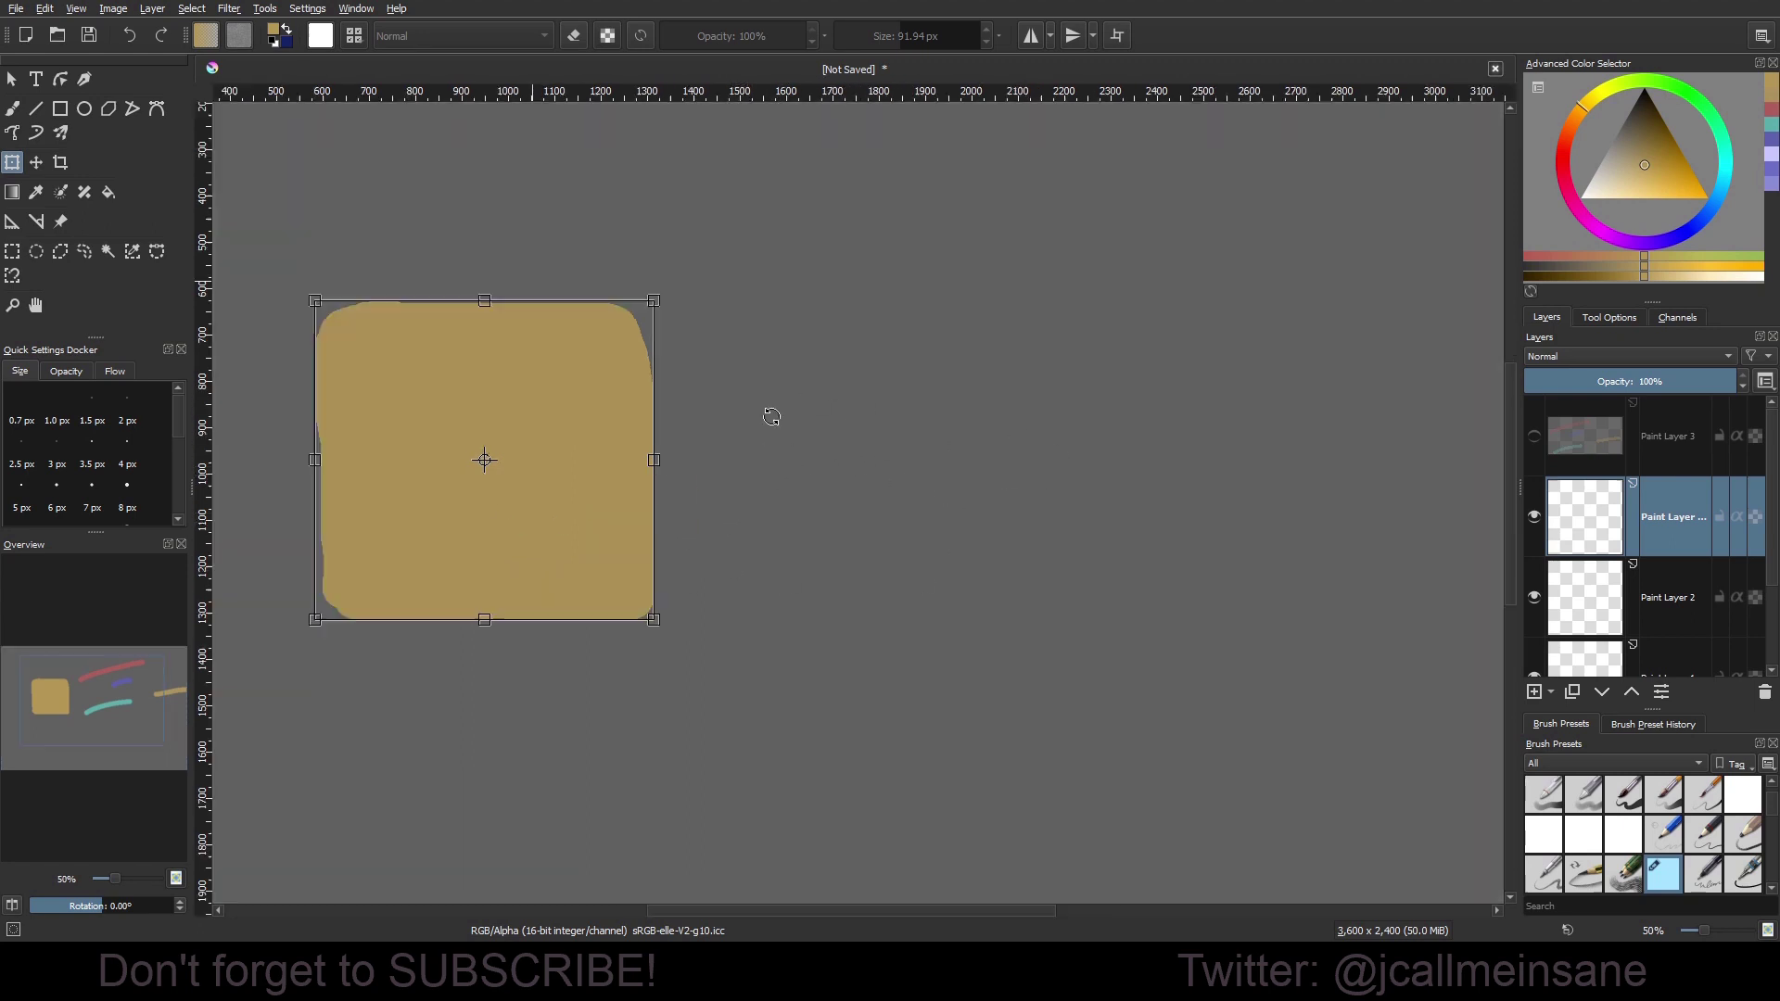
drag(769, 414, 1026, 416)
scroll(1026, 416, down, 1)
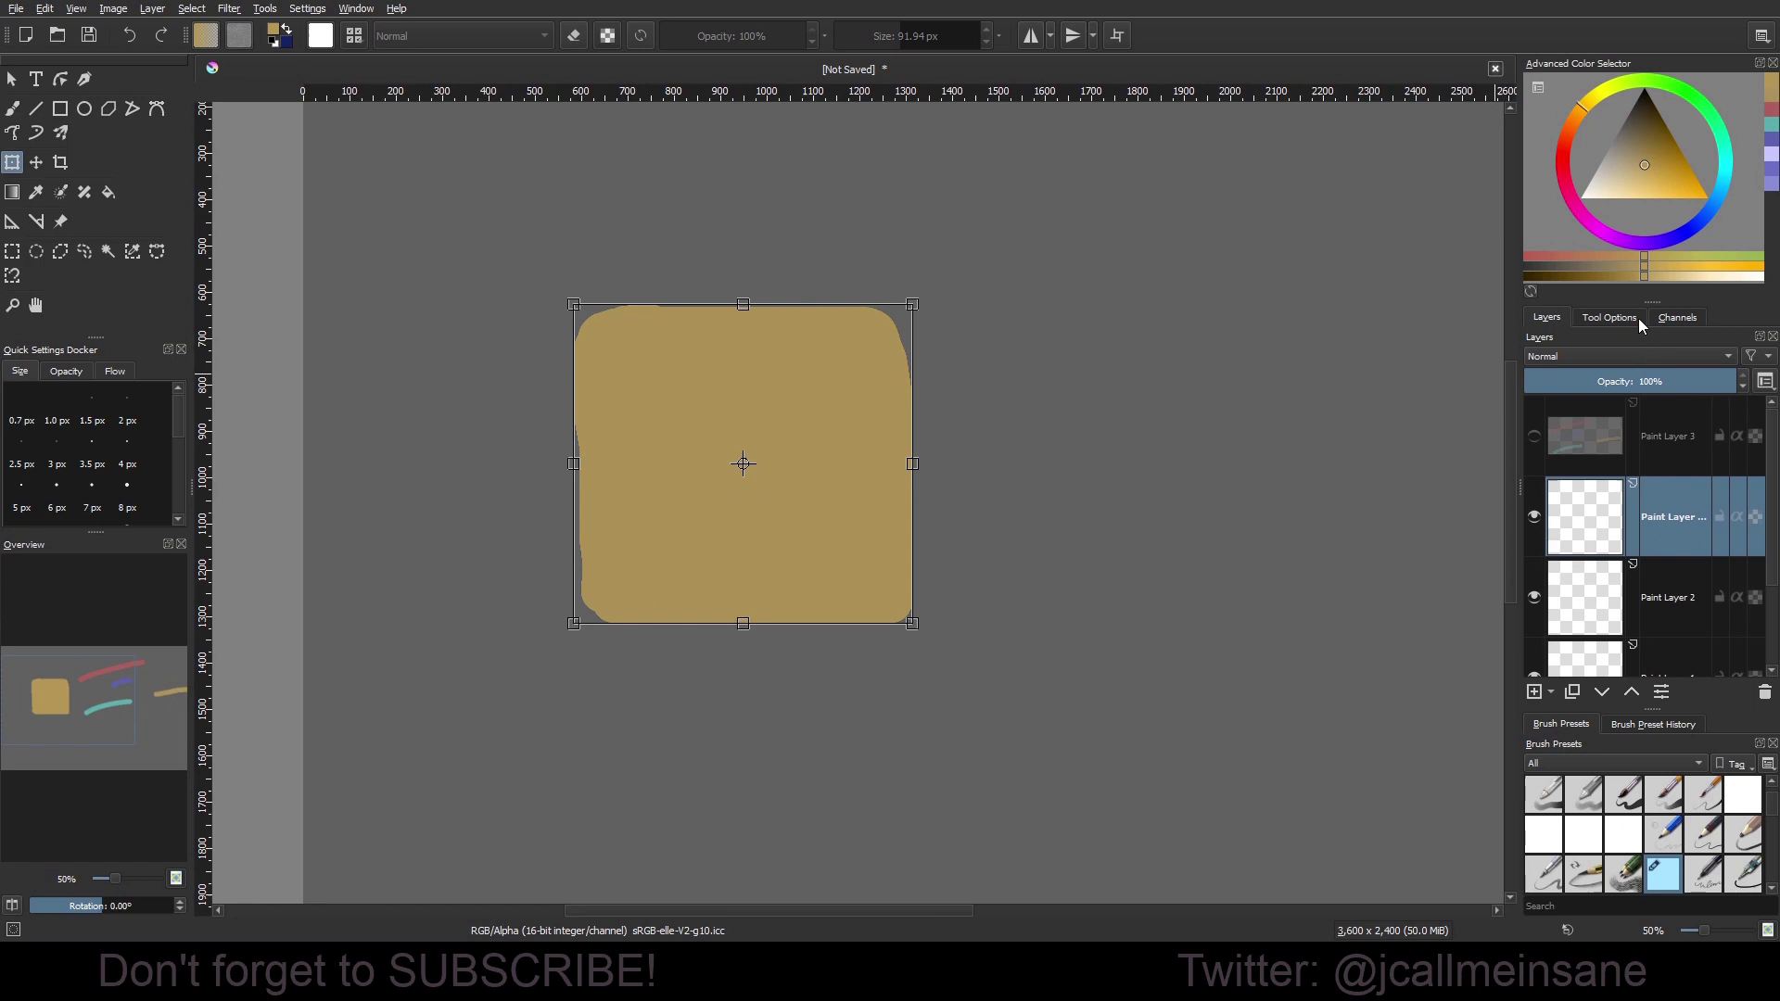
Try free transforming the ochre square from its upper-right corner and undo the changes.
drag(913, 298, 1265, 246)
key(ctrl+z)
drag(859, 275, 819, 242)
drag(895, 308, 842, 328)
key(ctrl+z)
Switch the transform to Mesh mode and bulge the square's upper and right edges outward with the corner handles.
click(1604, 325)
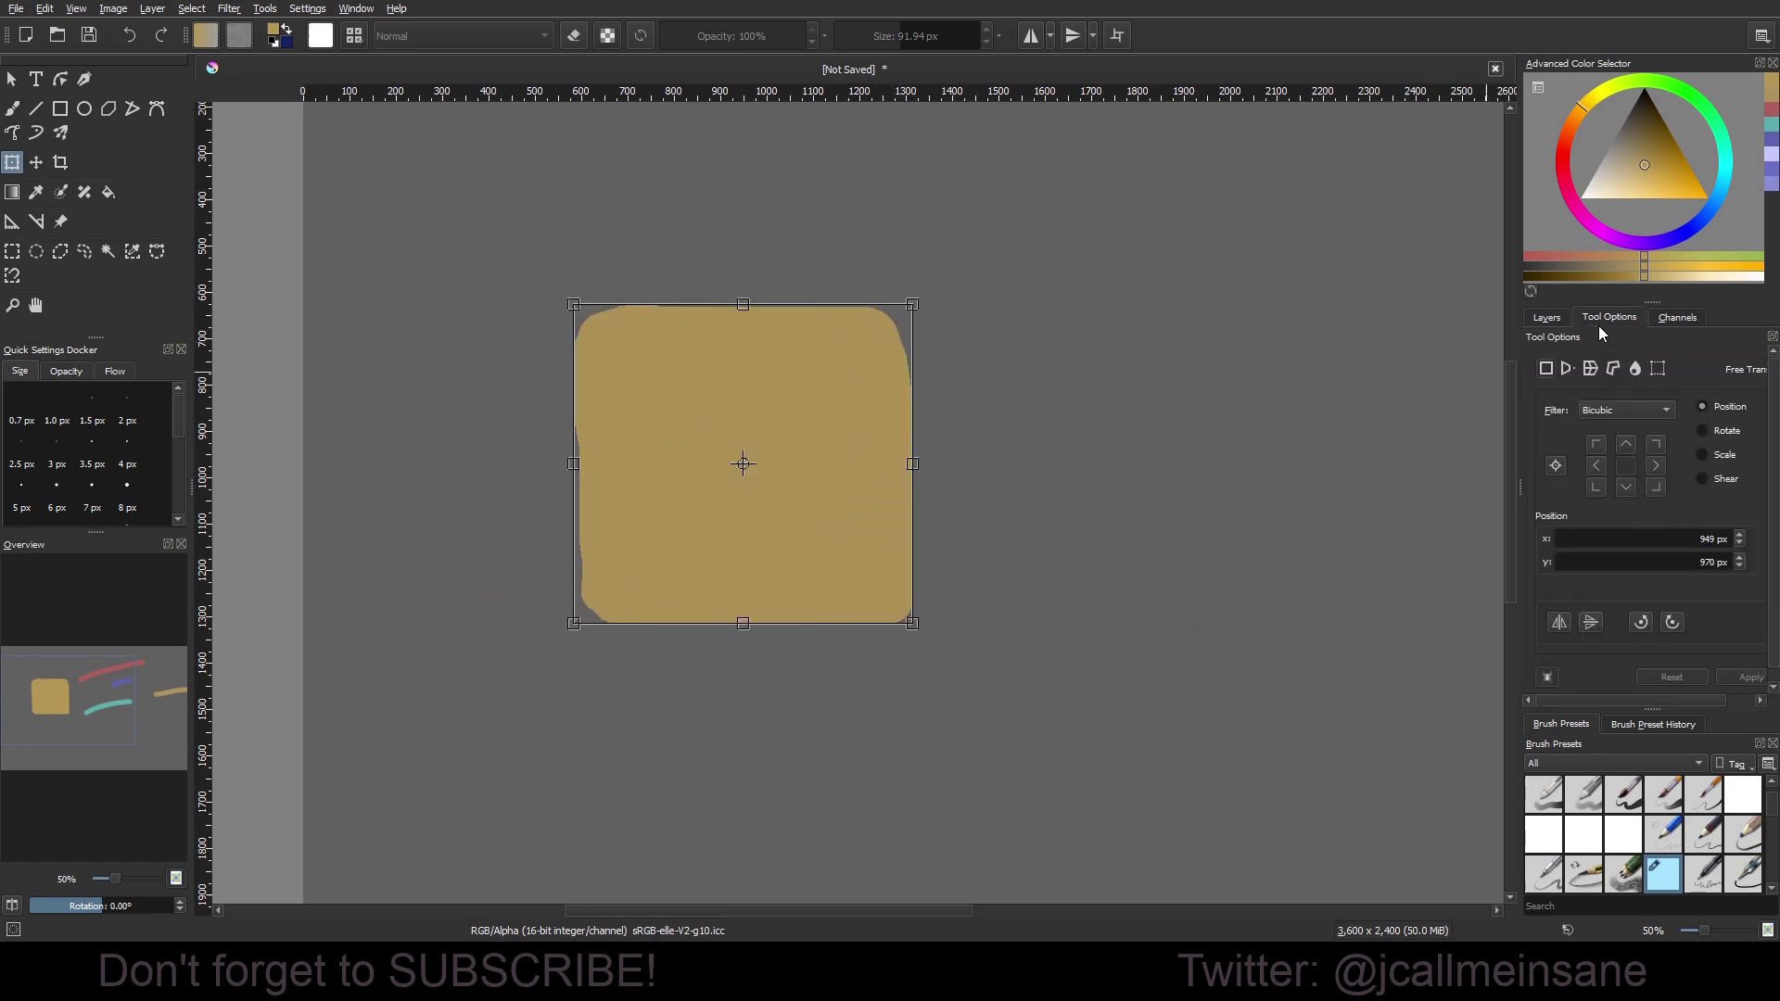
click(1657, 367)
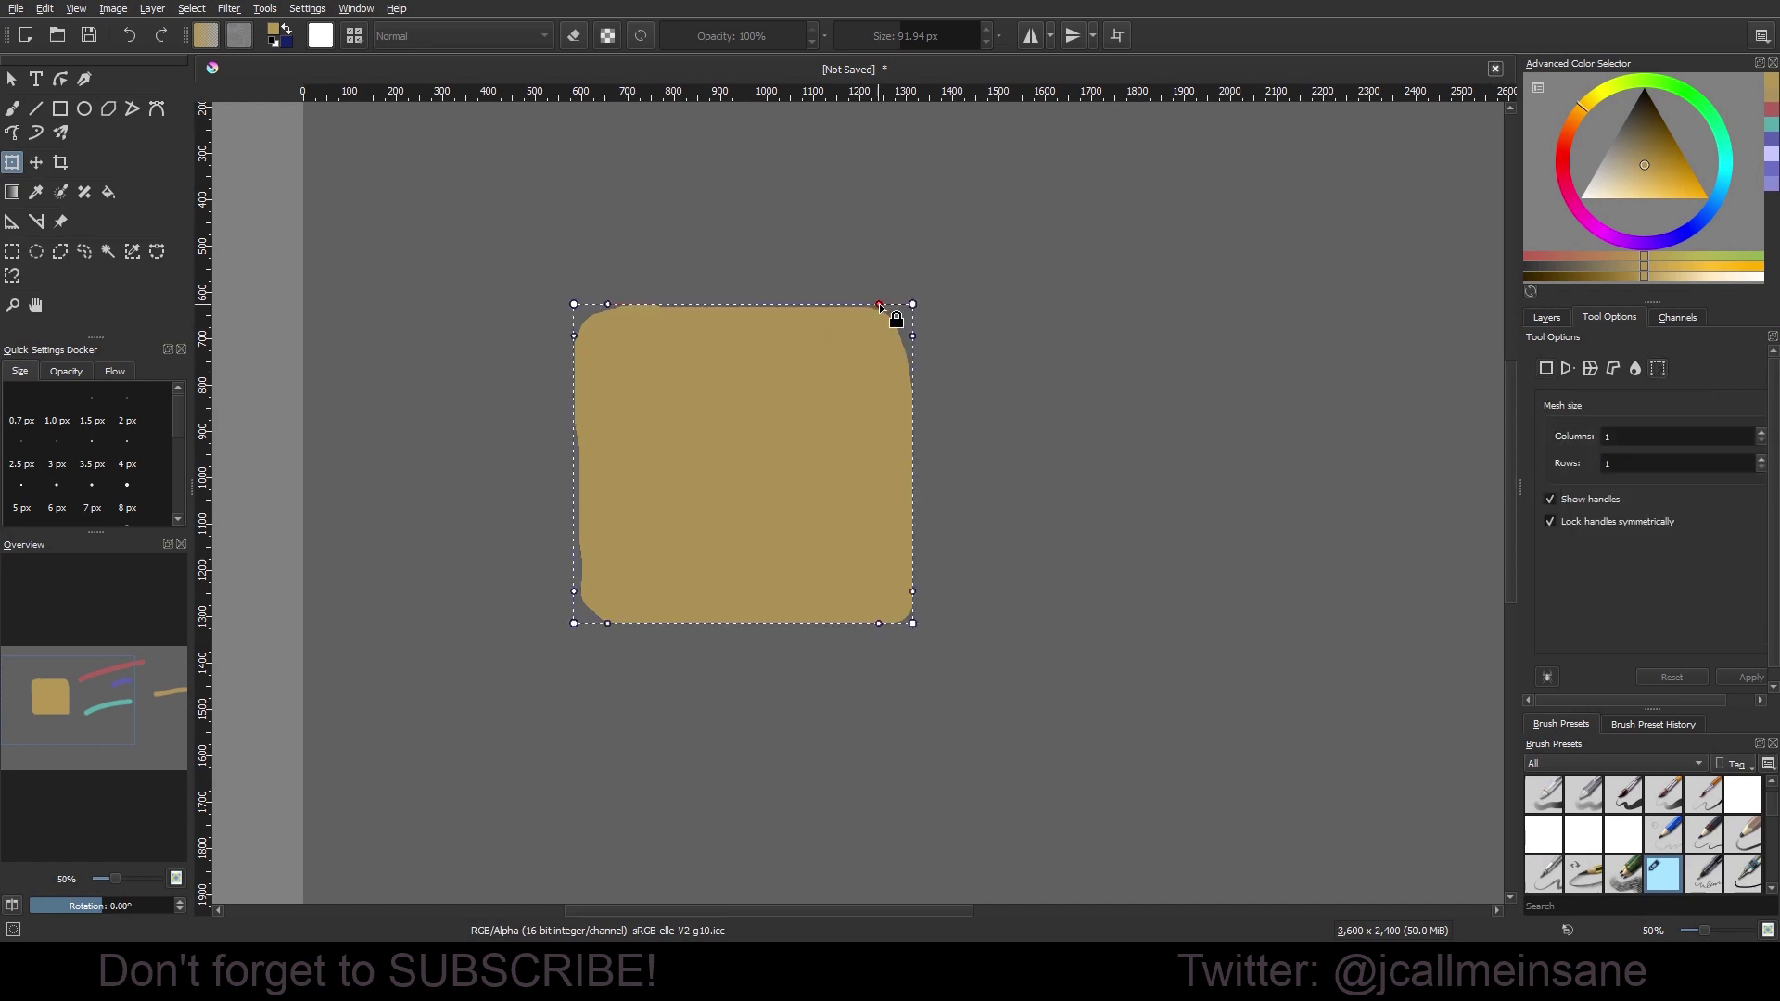
drag(880, 307, 714, 147)
drag(914, 336, 1063, 591)
drag(912, 592, 1027, 668)
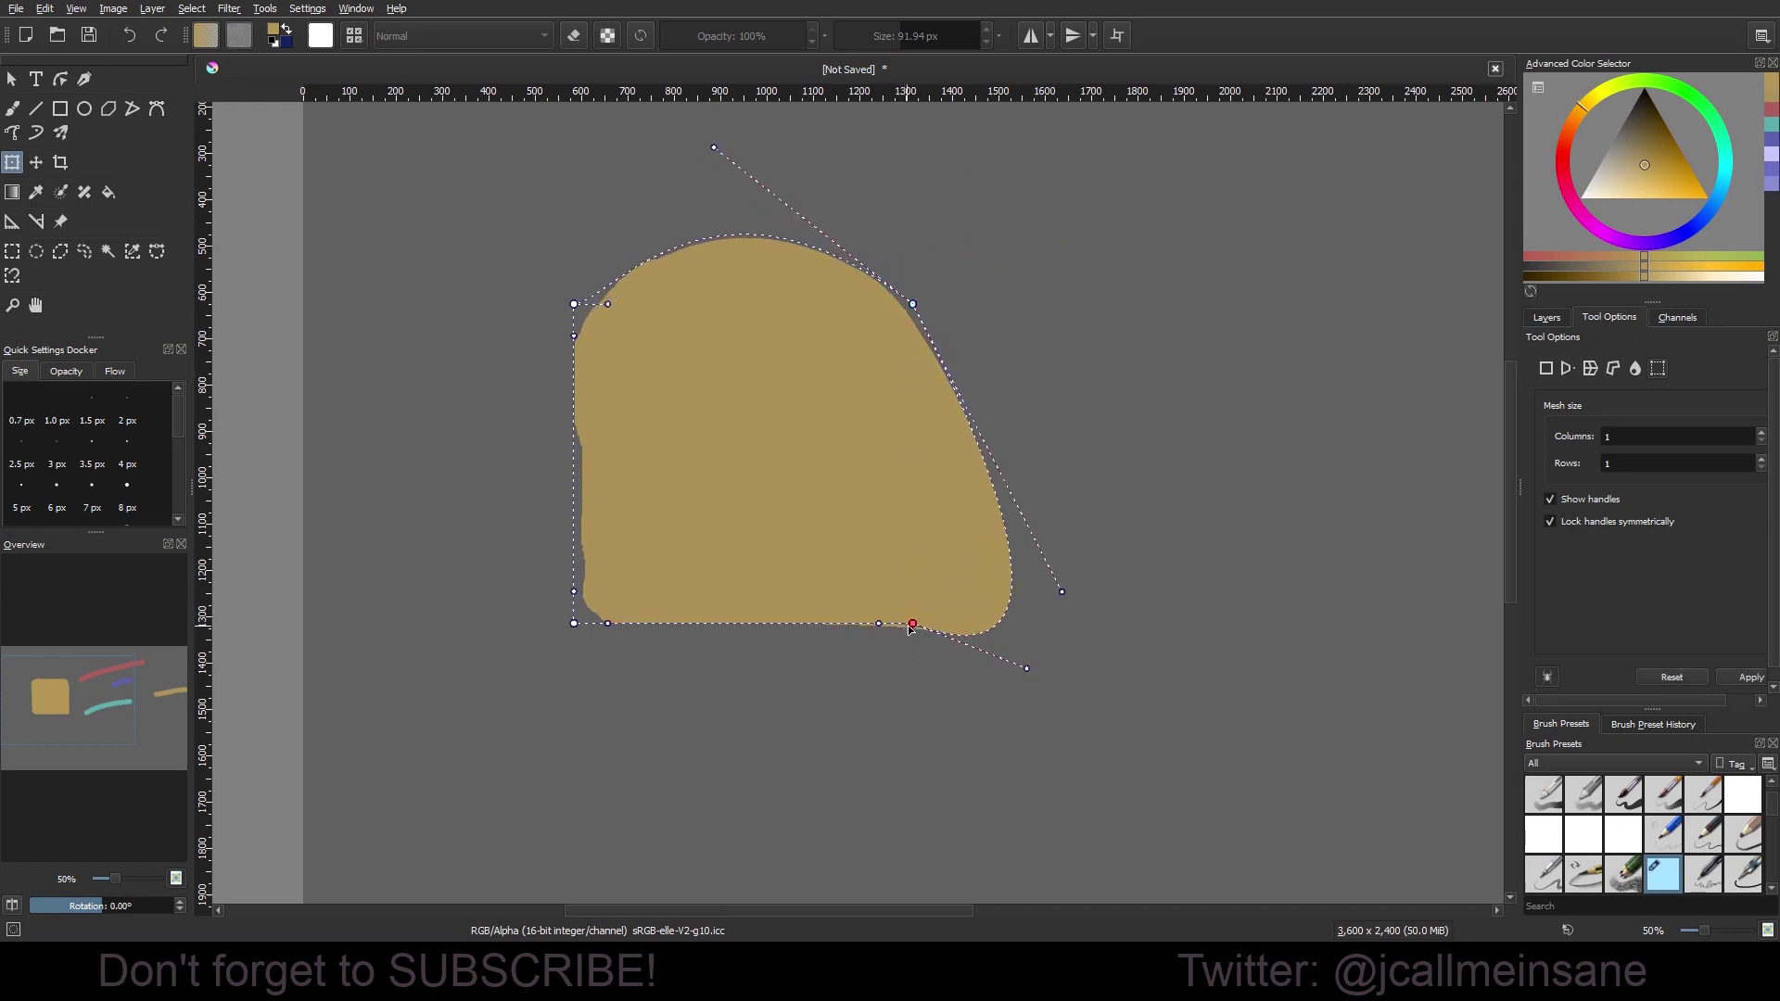
Arch the mesh's bottom edge upward and move its lower-right corner outward.
drag(909, 626, 771, 283)
drag(945, 701, 1002, 690)
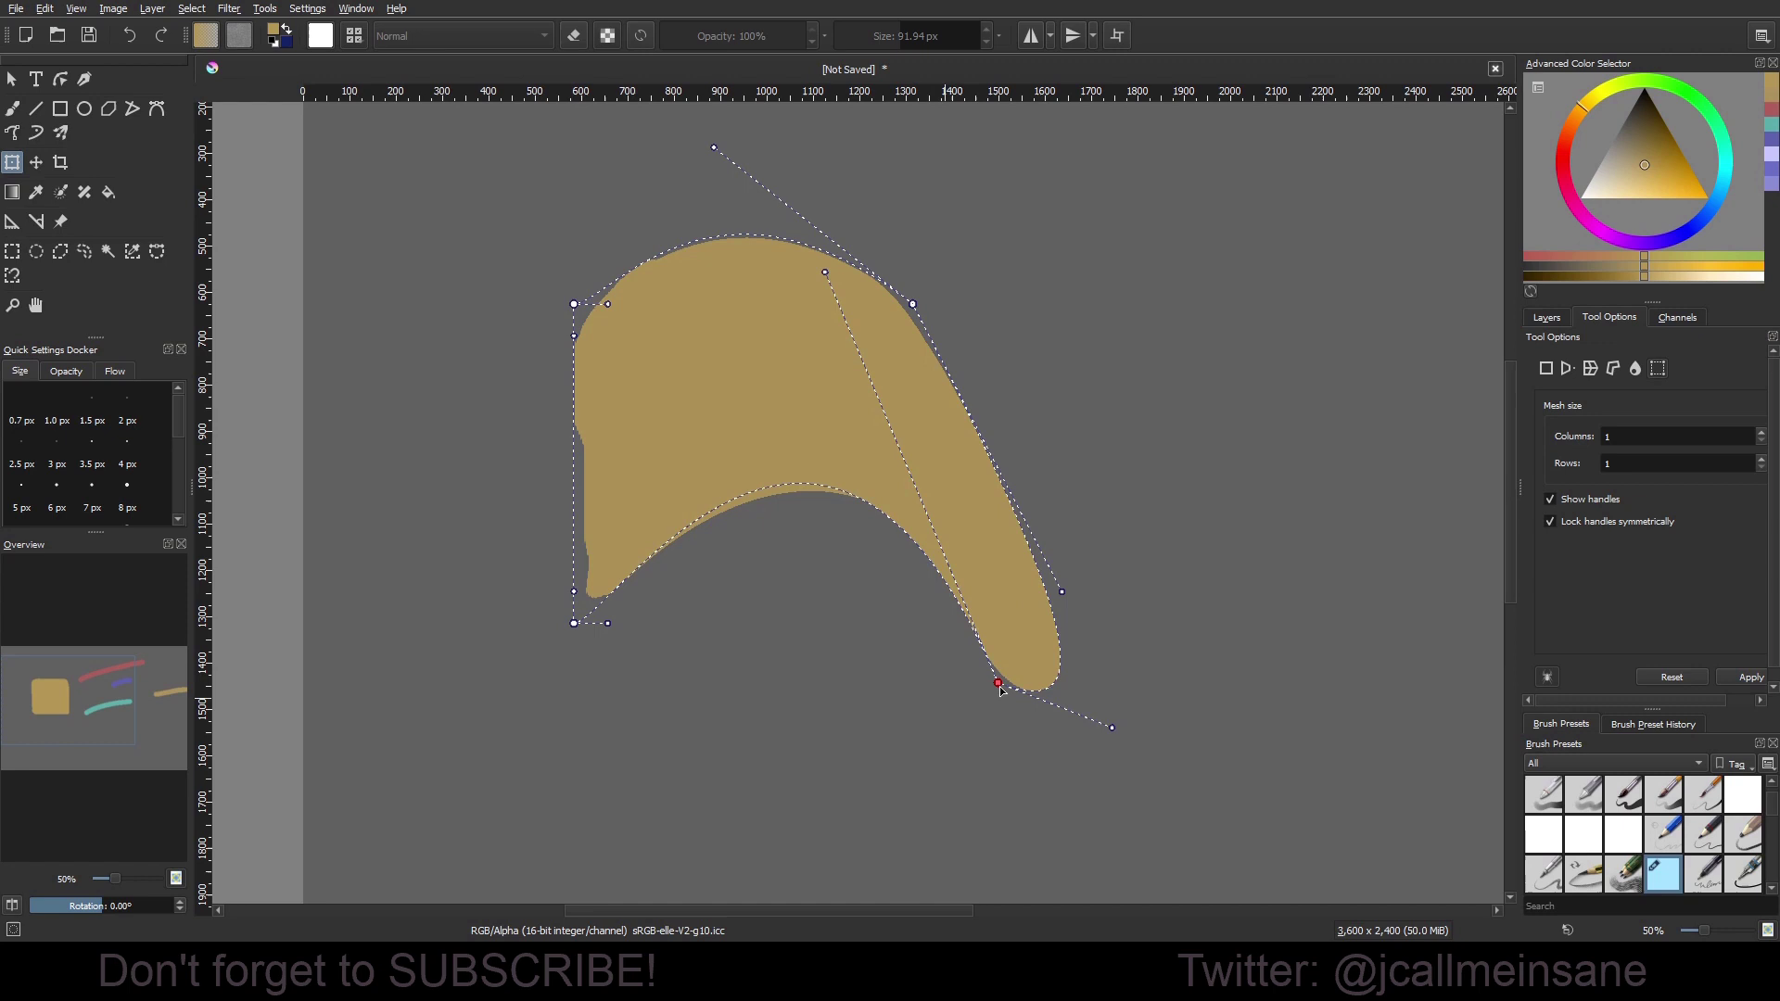
drag(831, 292, 828, 427)
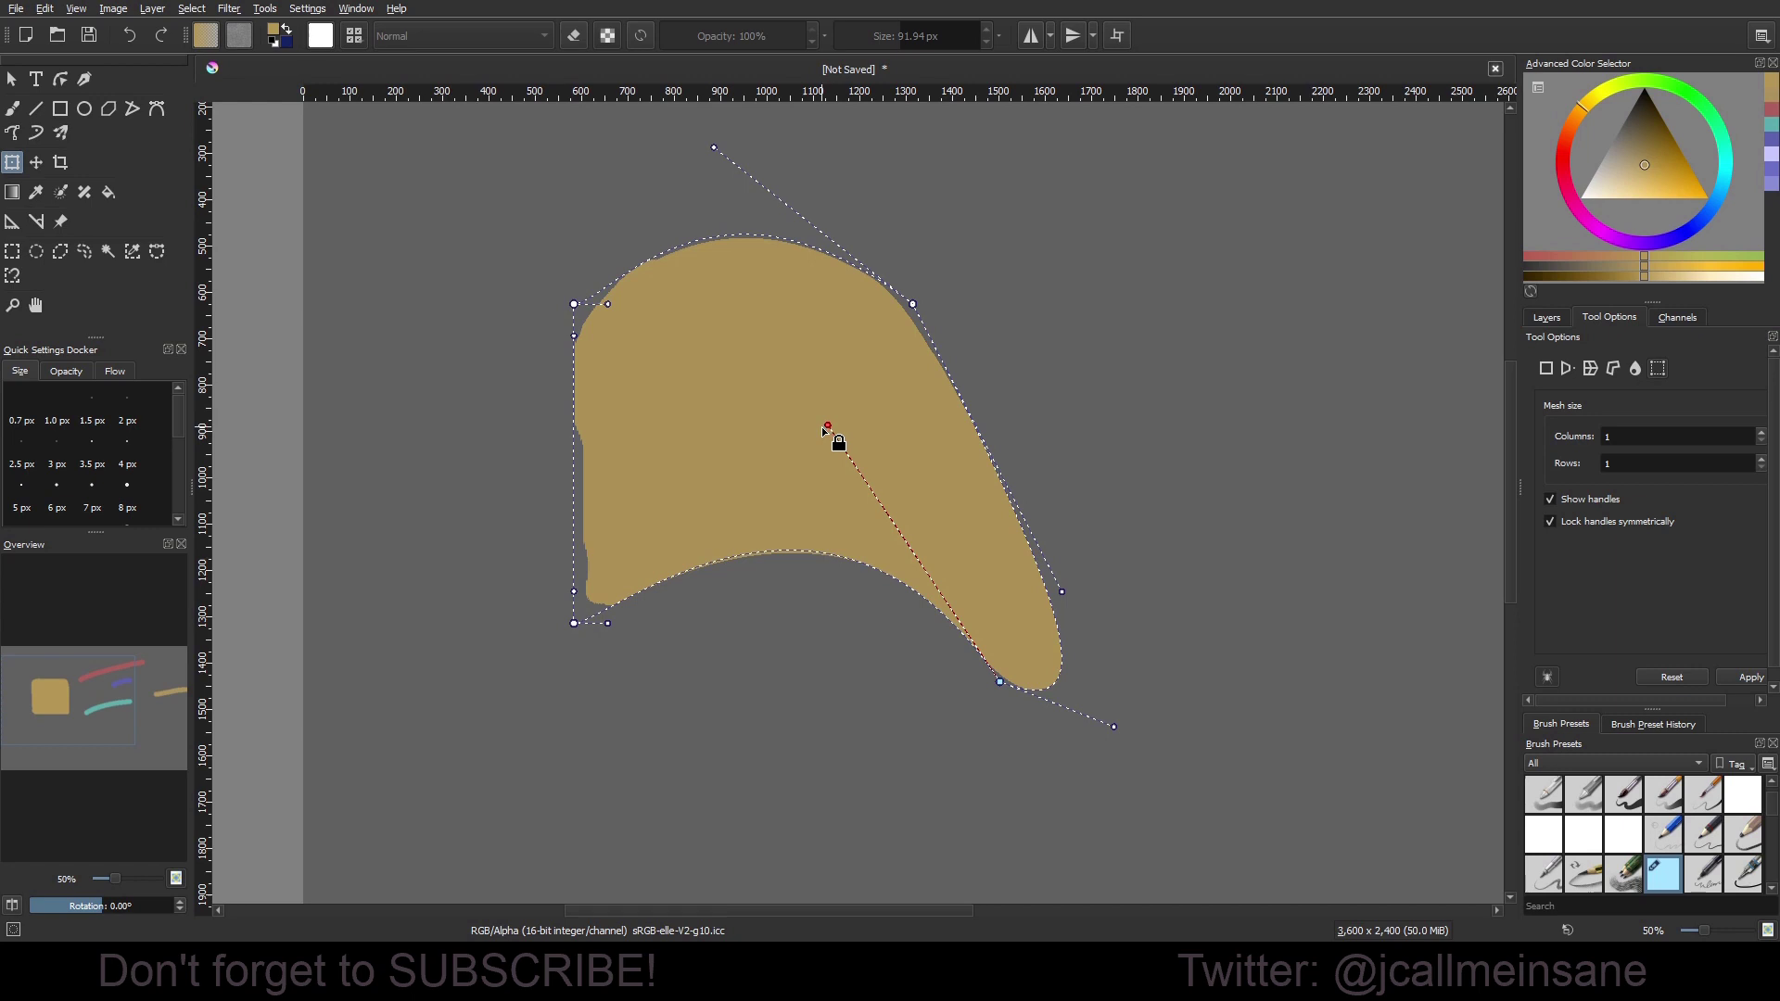
Curve the mesh's left side outward with the handles of its upper-left and lower-left corners.
drag(607, 303, 591, 222)
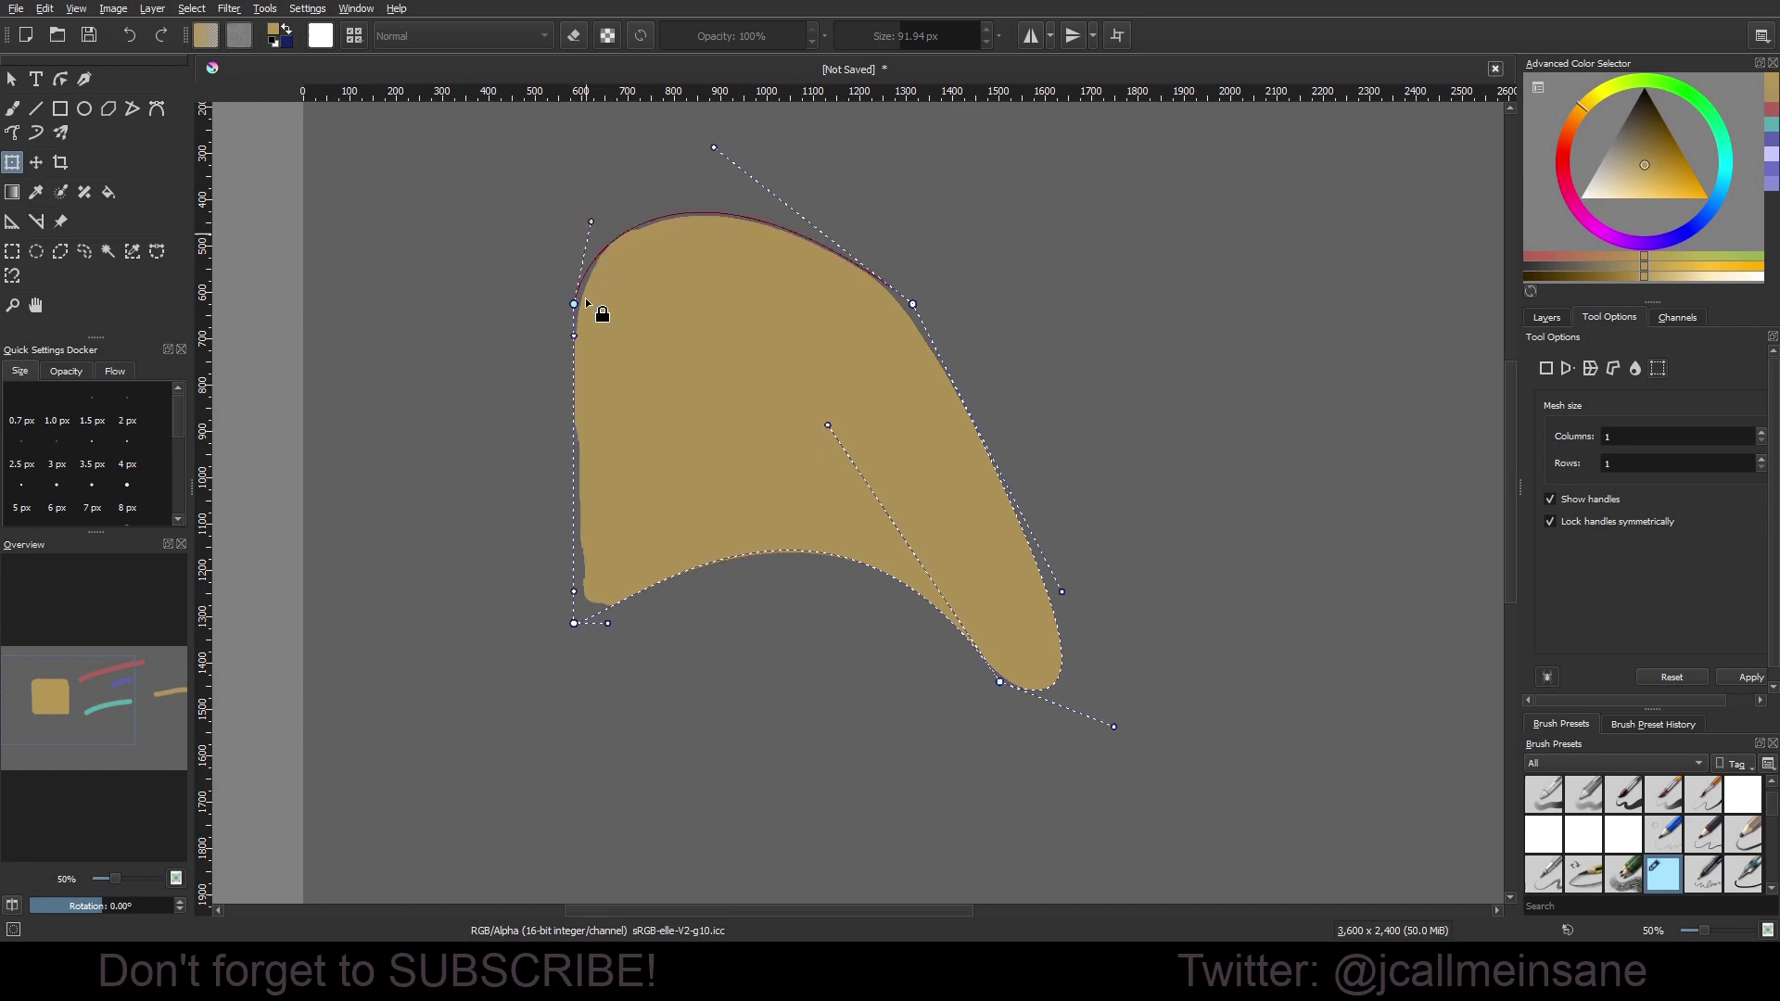
drag(567, 356, 534, 388)
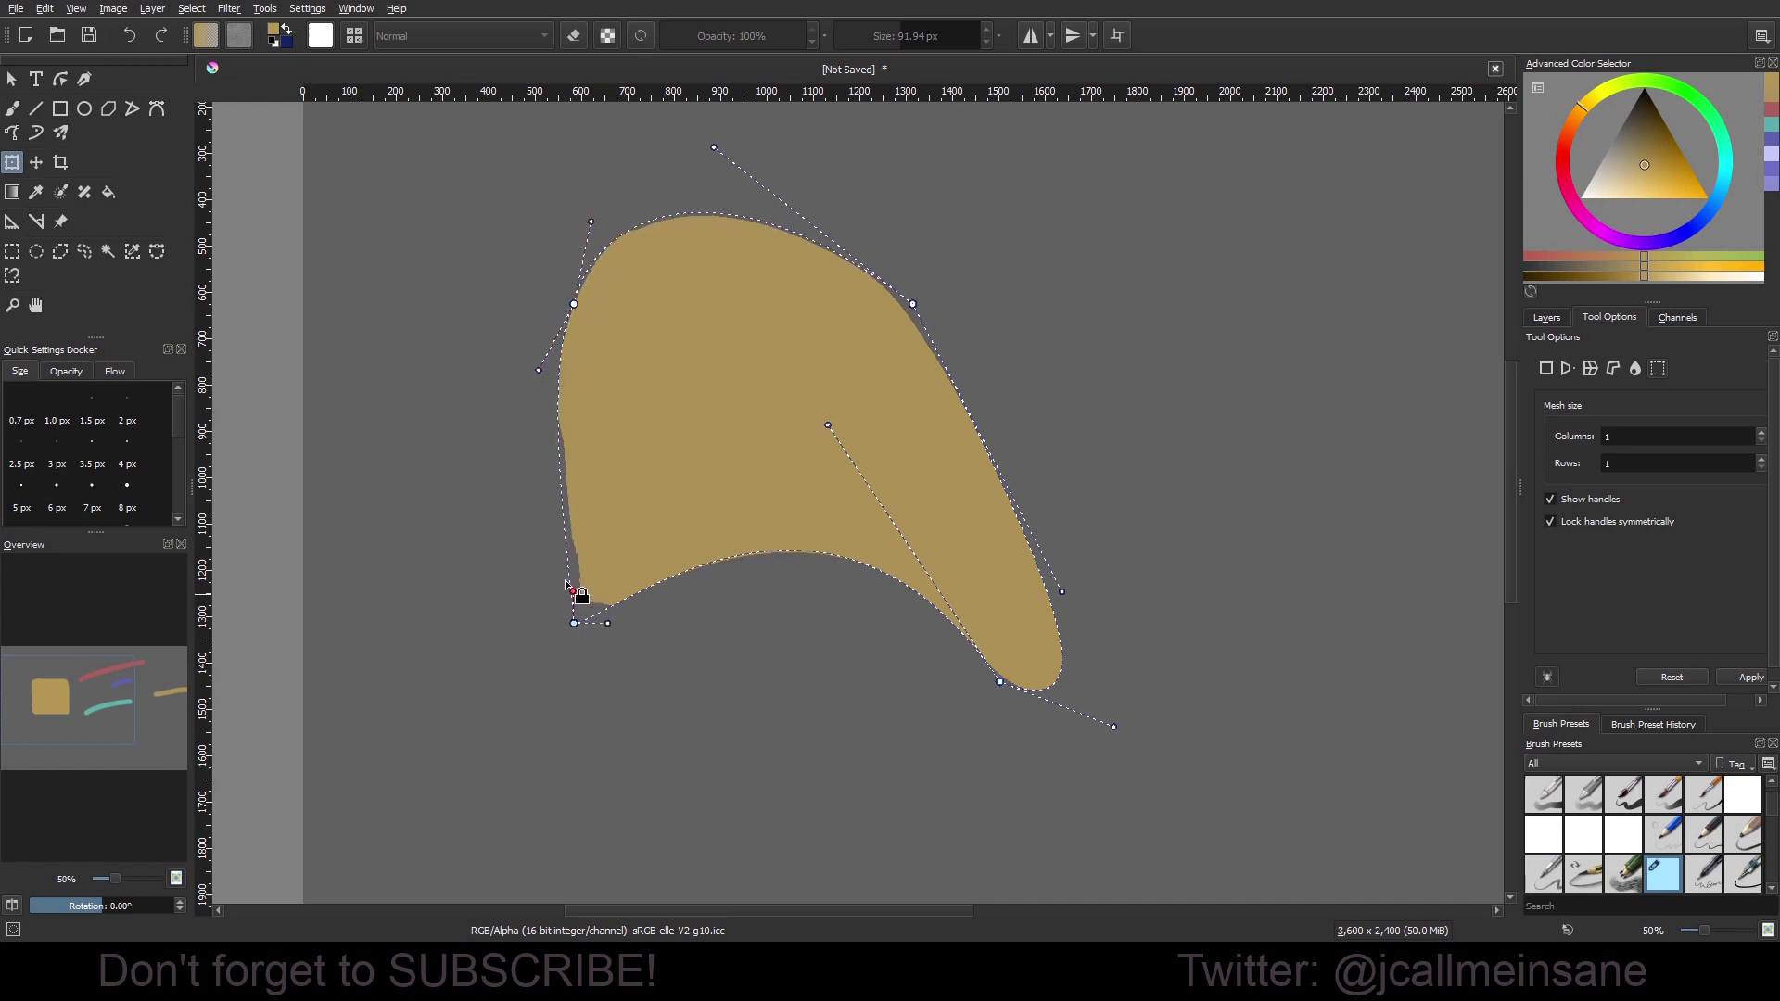
drag(567, 586, 509, 452)
drag(608, 627, 599, 741)
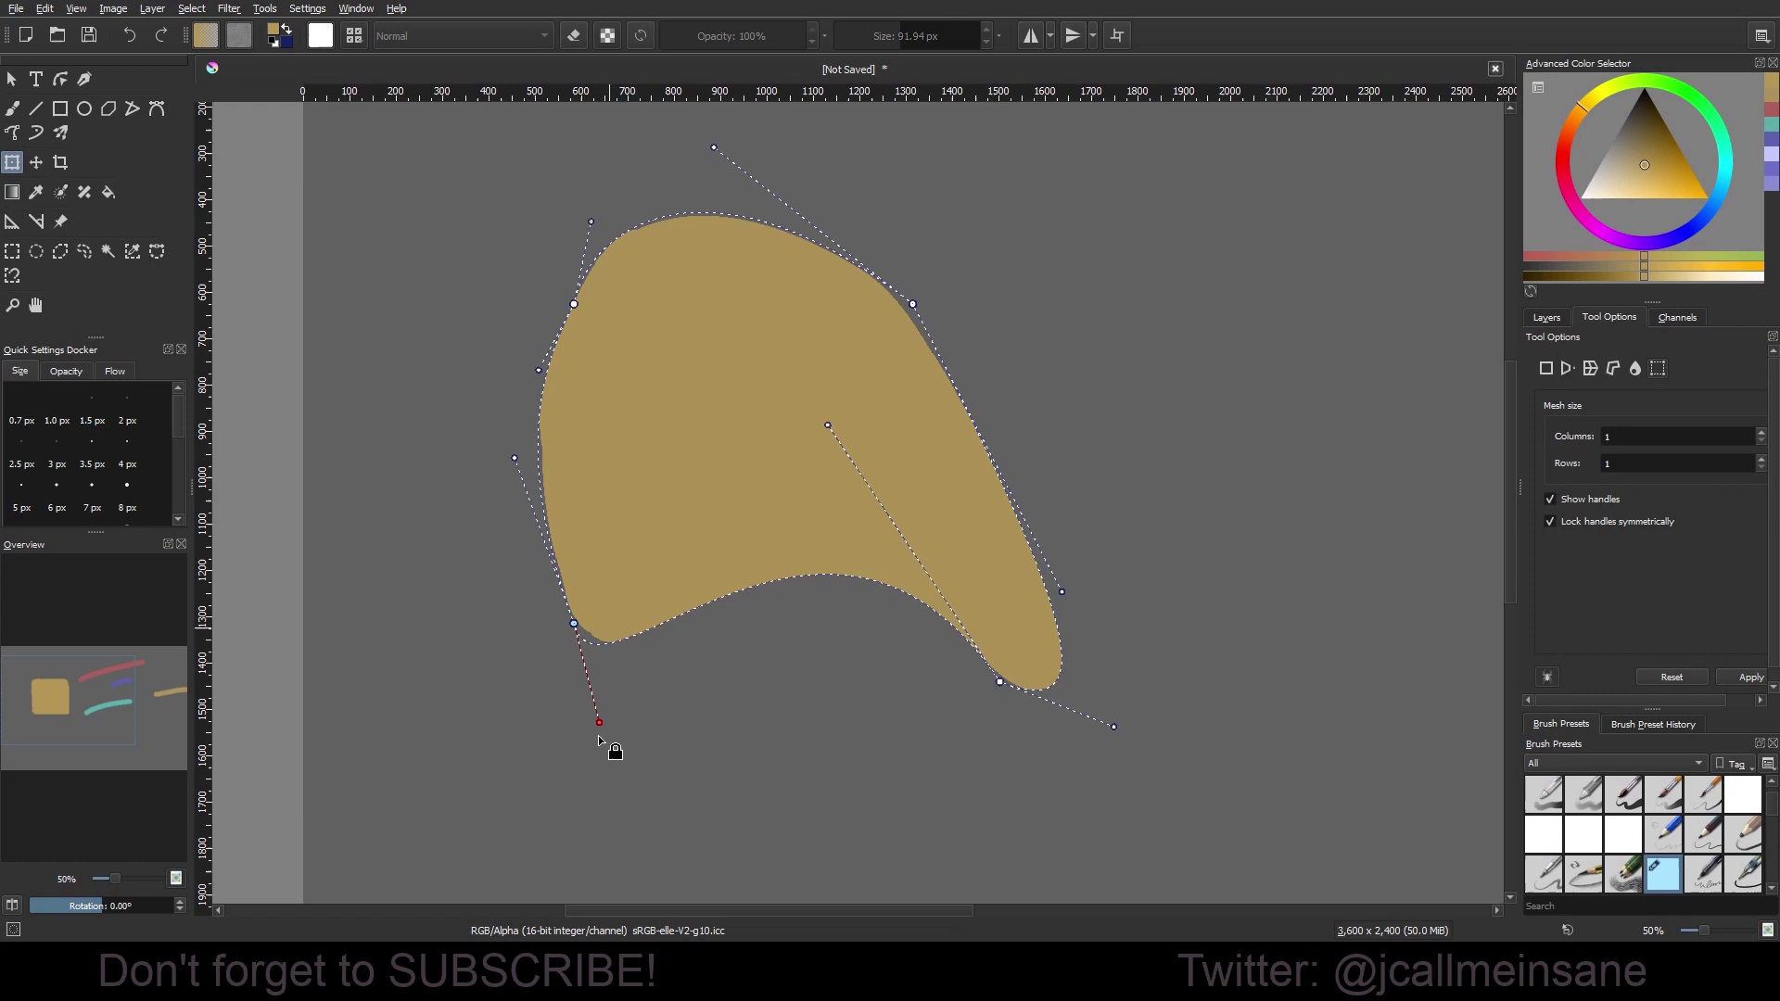
Move the mesh's lower-left corner inward and its upper-left corner outward, adjusting the curves beside them.
drag(580, 631, 647, 586)
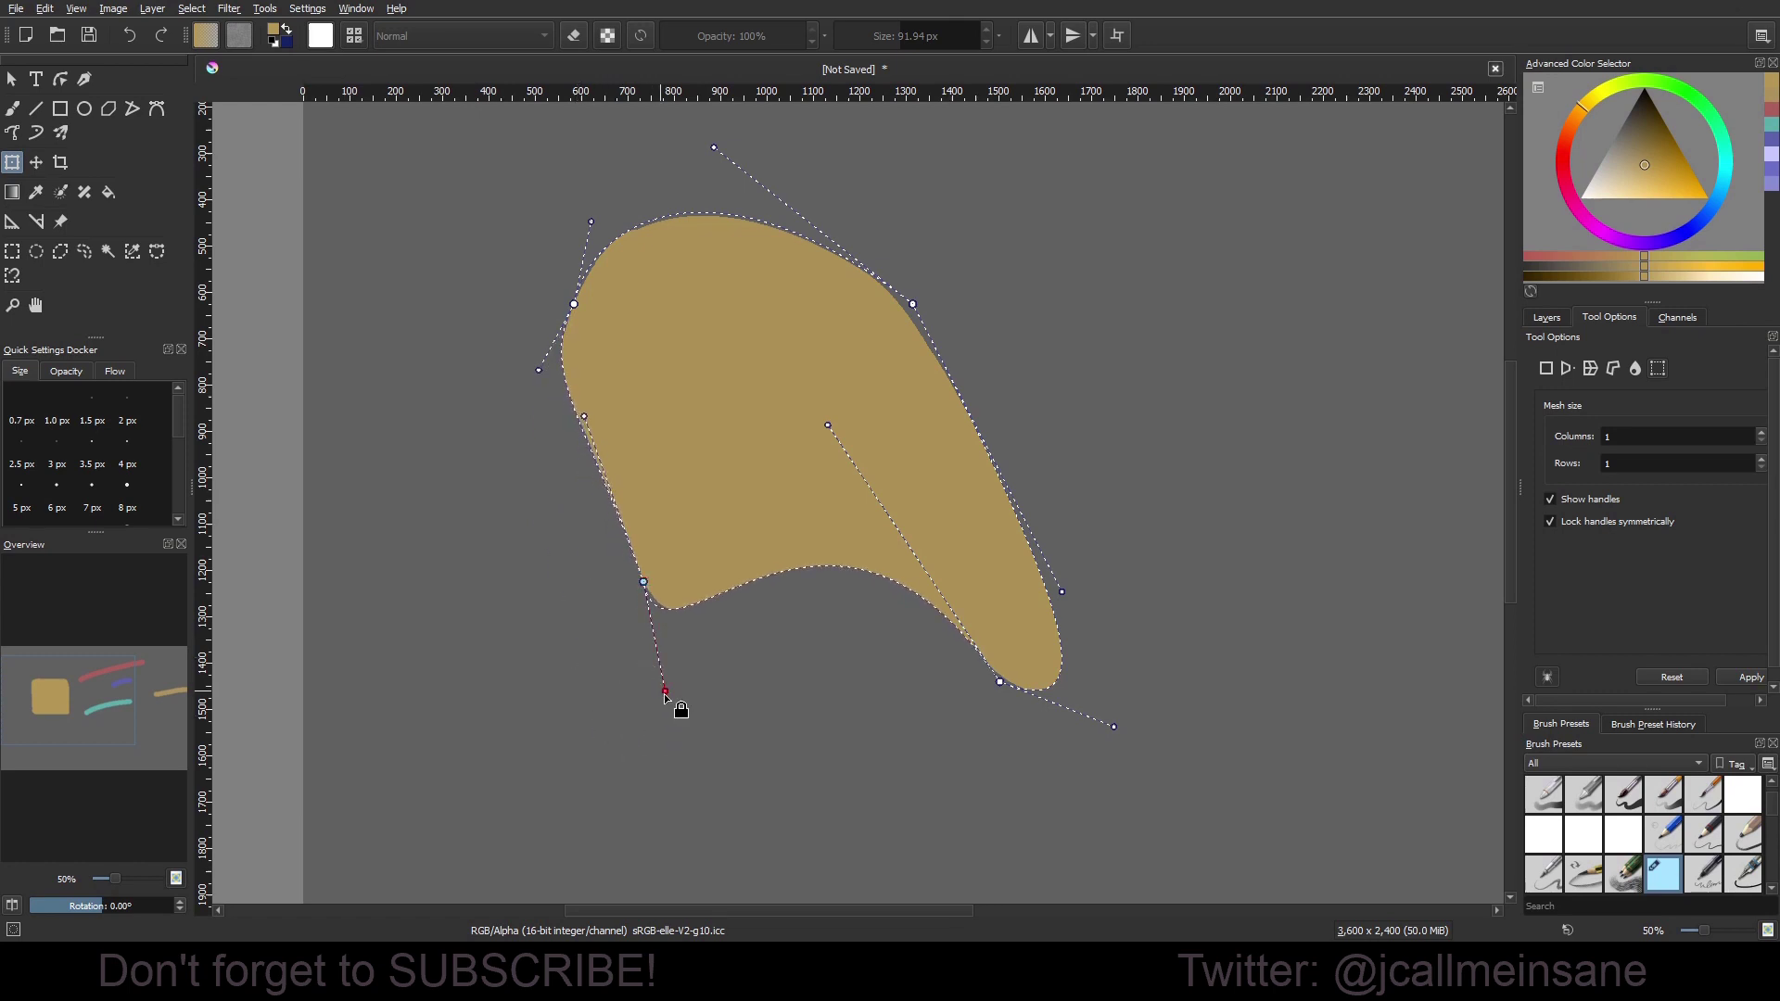
mouse_move(687, 695)
mouse_down()
mouse_move(735, 703)
mouse_move(699, 703)
mouse_up()
drag(574, 303, 559, 262)
mouse_move(584, 185)
mouse_down()
mouse_move(596, 176)
mouse_move(448, 291)
mouse_move(816, 120)
mouse_move(516, 318)
mouse_move(459, 388)
mouse_move(564, 167)
mouse_up()
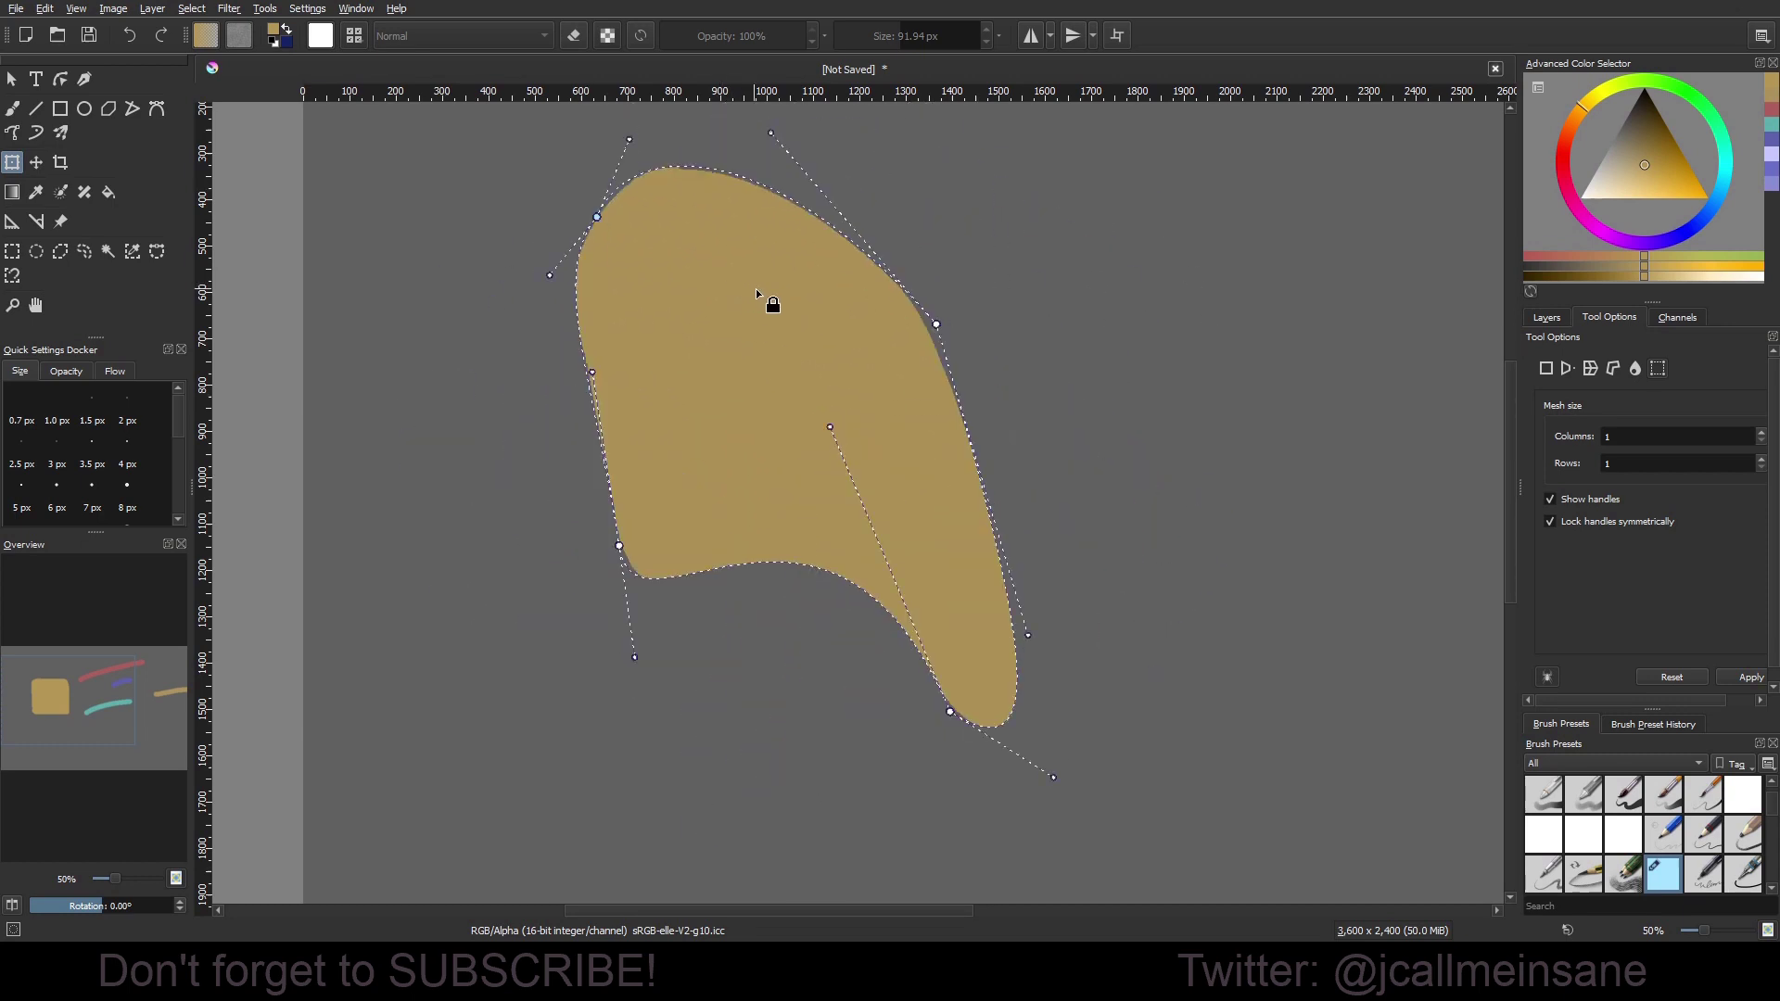
Undo all mesh deformations of the ochre square.
key(ctrl+z)
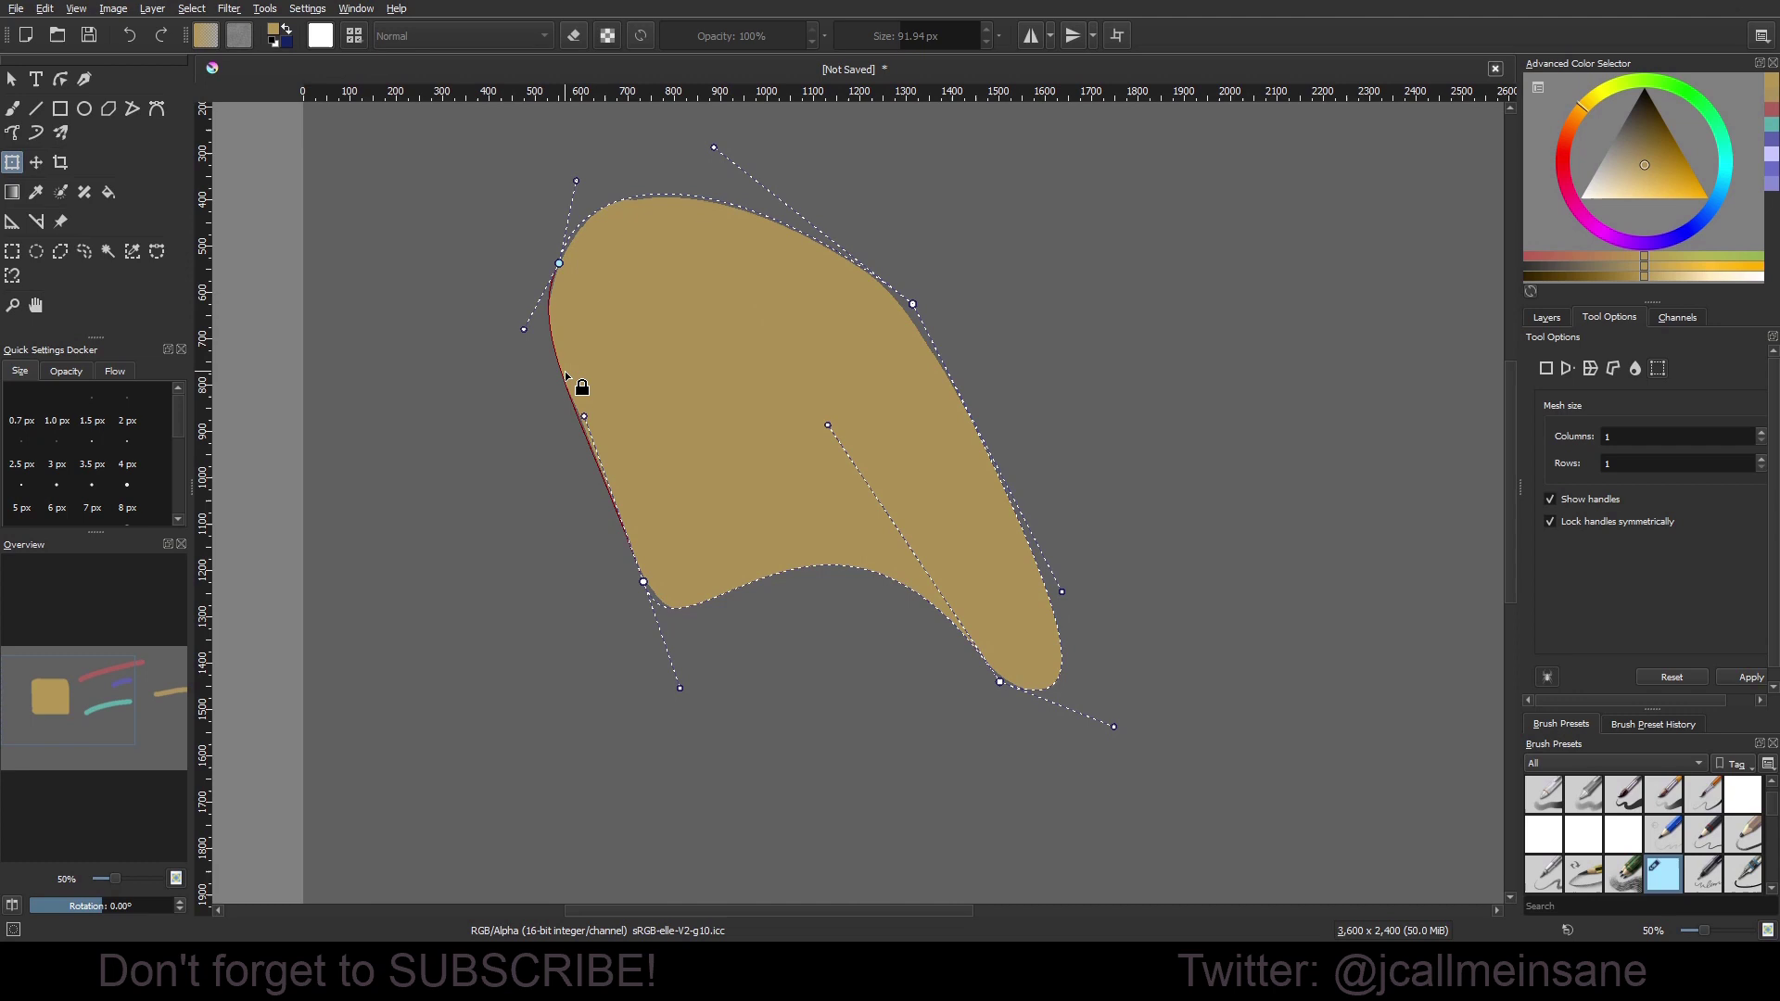
key(ctrl+z)
key(ctrl+z)
key(ctrl+z)
key(ctrl+z)
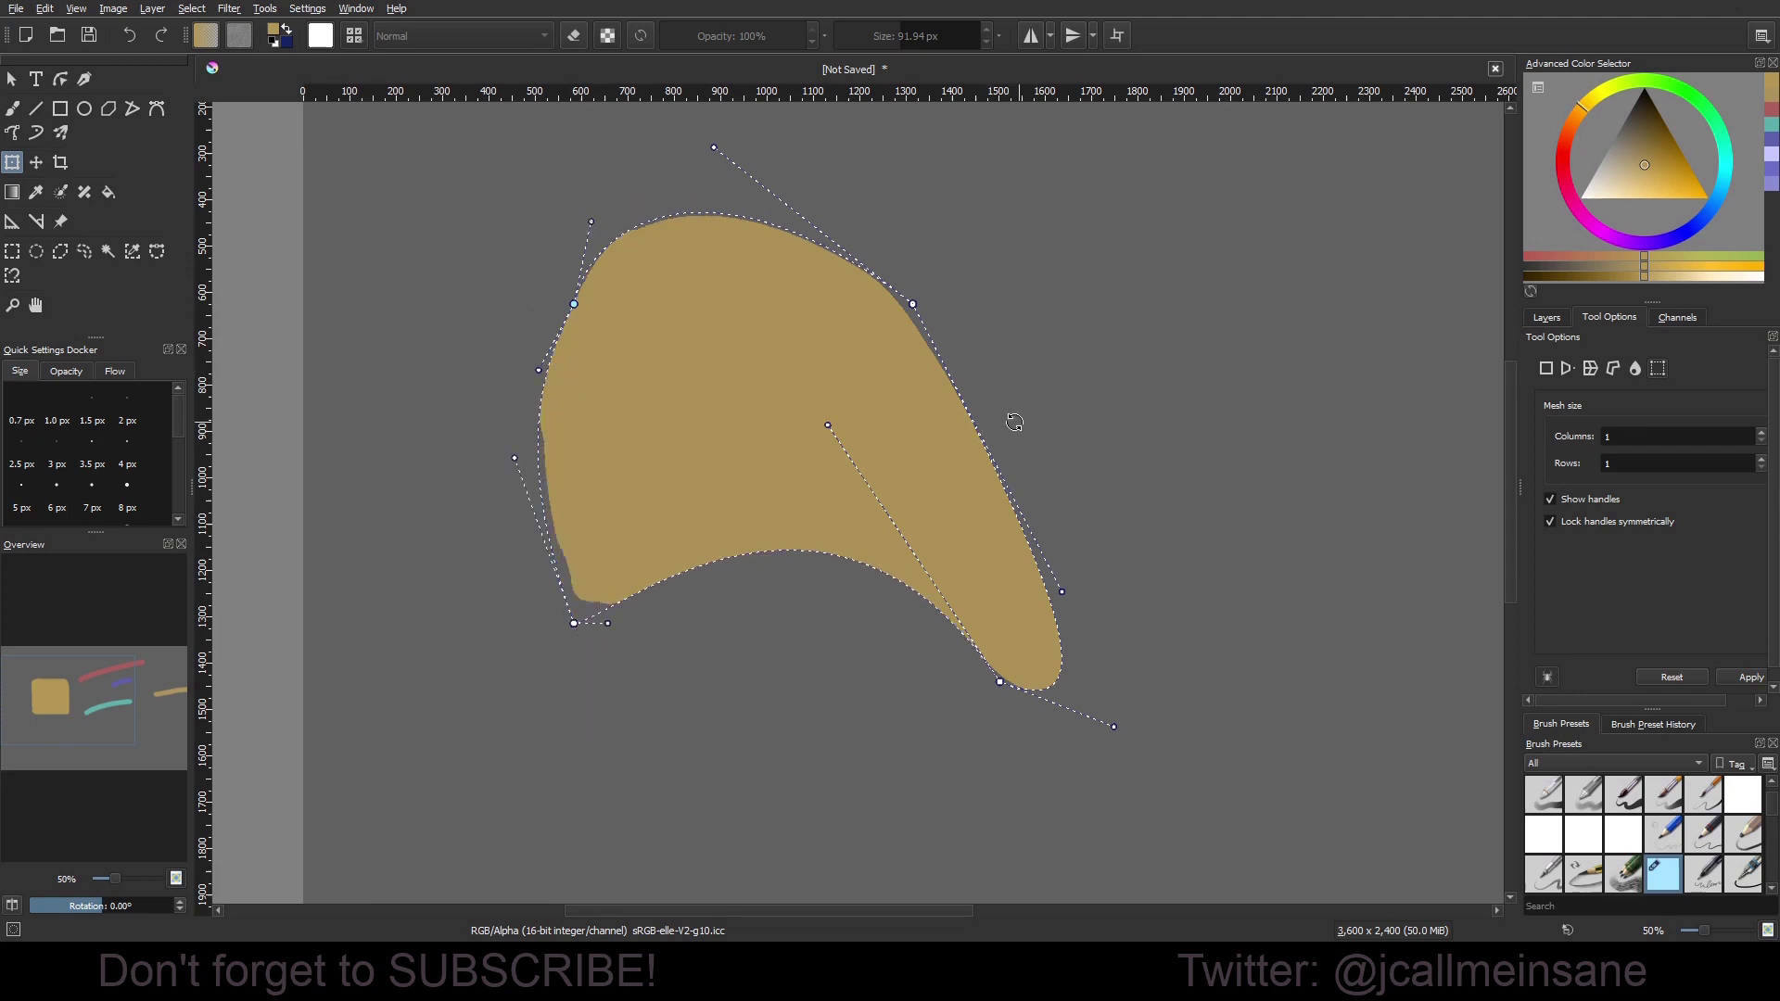
key(ctrl+z)
key(ctrl+z)
key(ctrl+z)
key(ctrl+z)
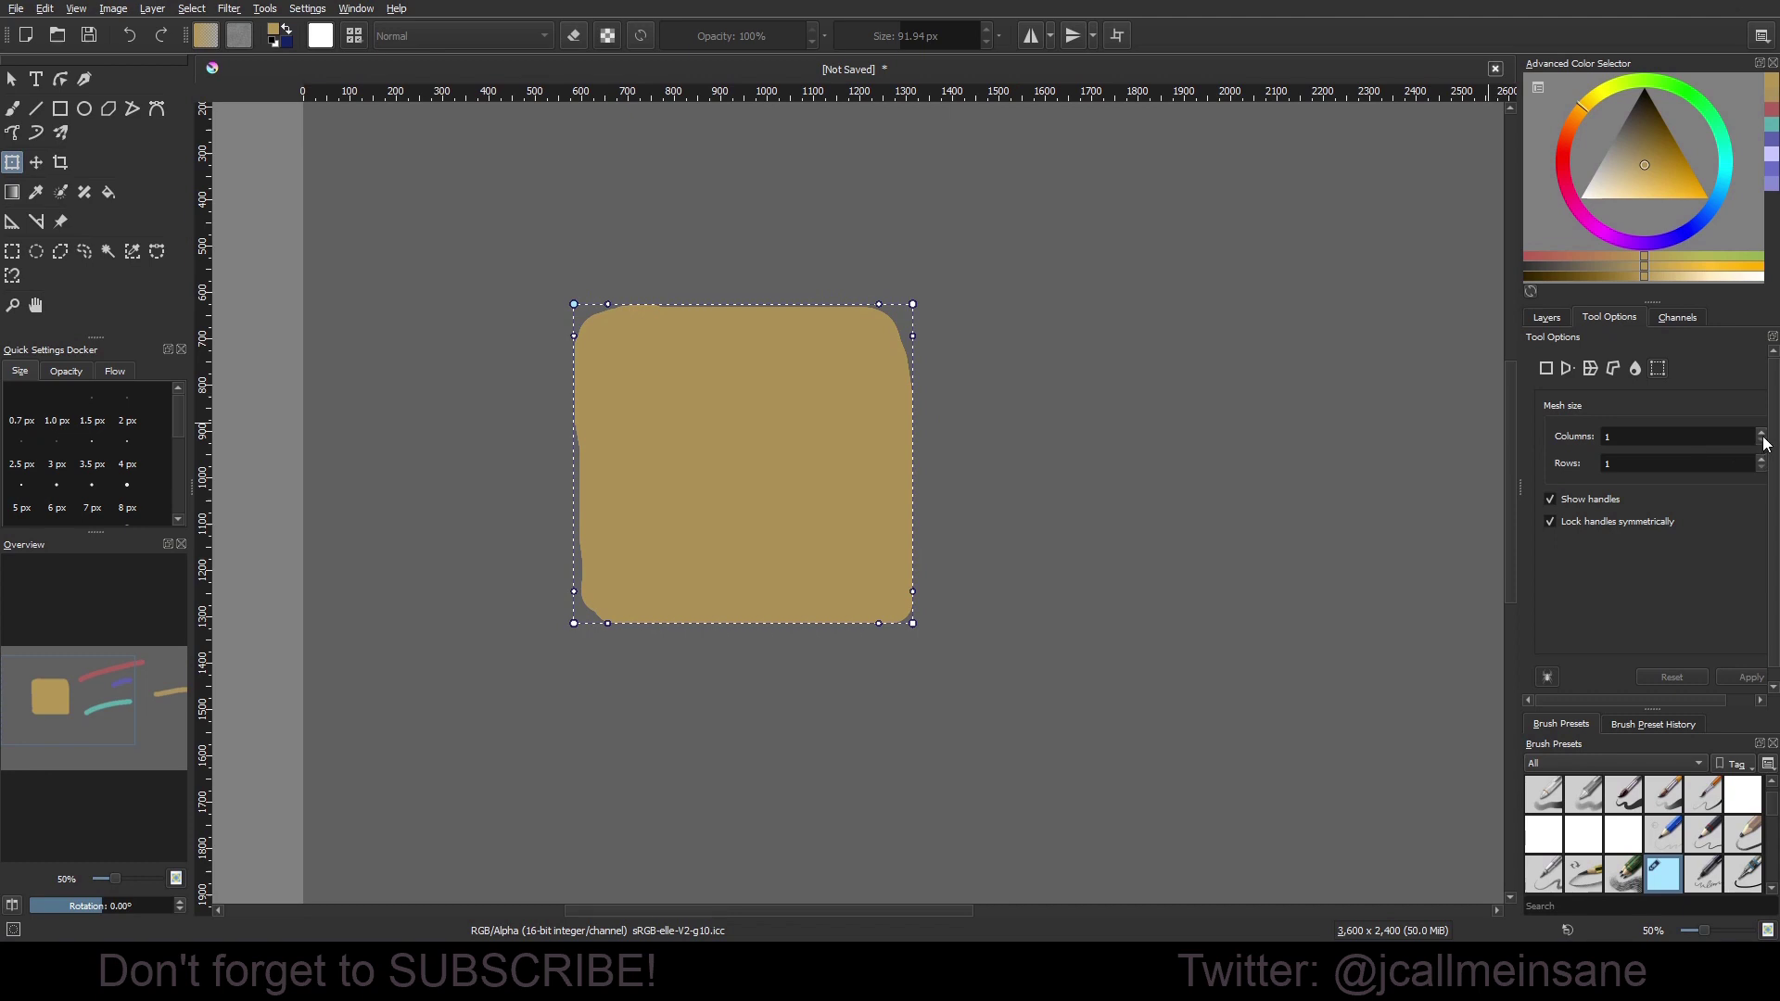
Set the mesh size to 3 columns and 2 rows.
click(1762, 434)
click(1762, 434)
click(1762, 459)
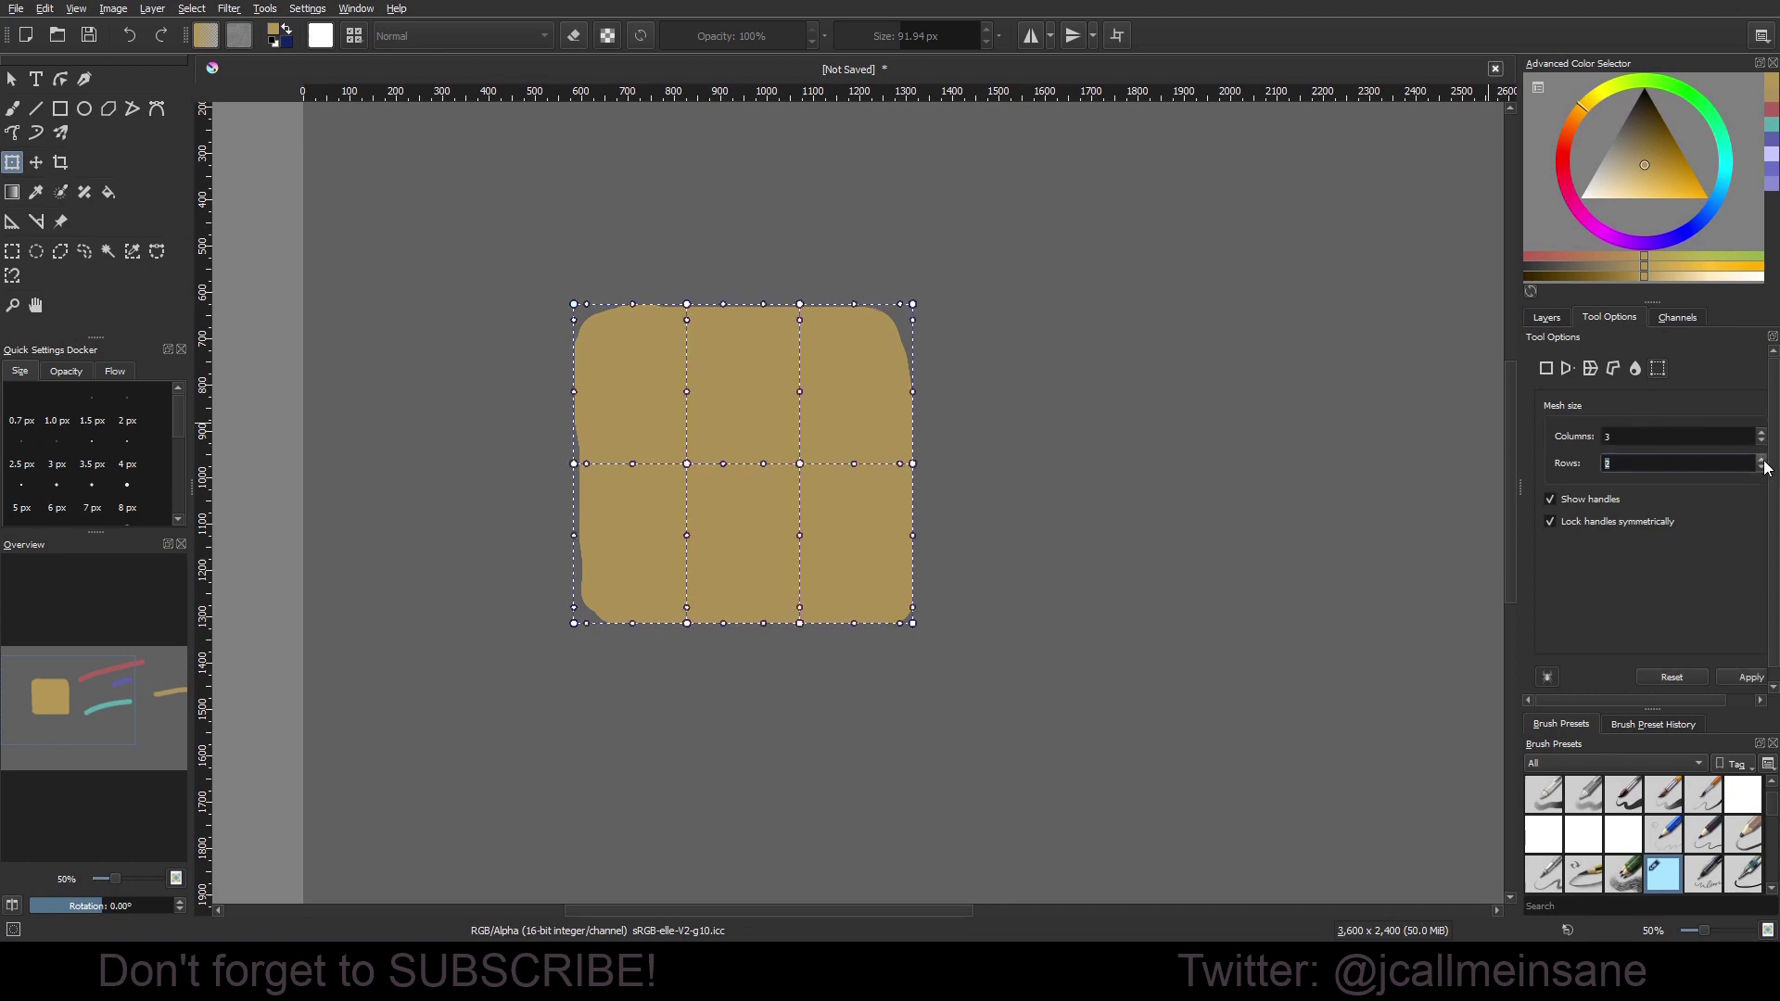
Switch to Warp mode by way of Free Transform and try pulling the square's center anchor point toward its right edge.
click(1552, 371)
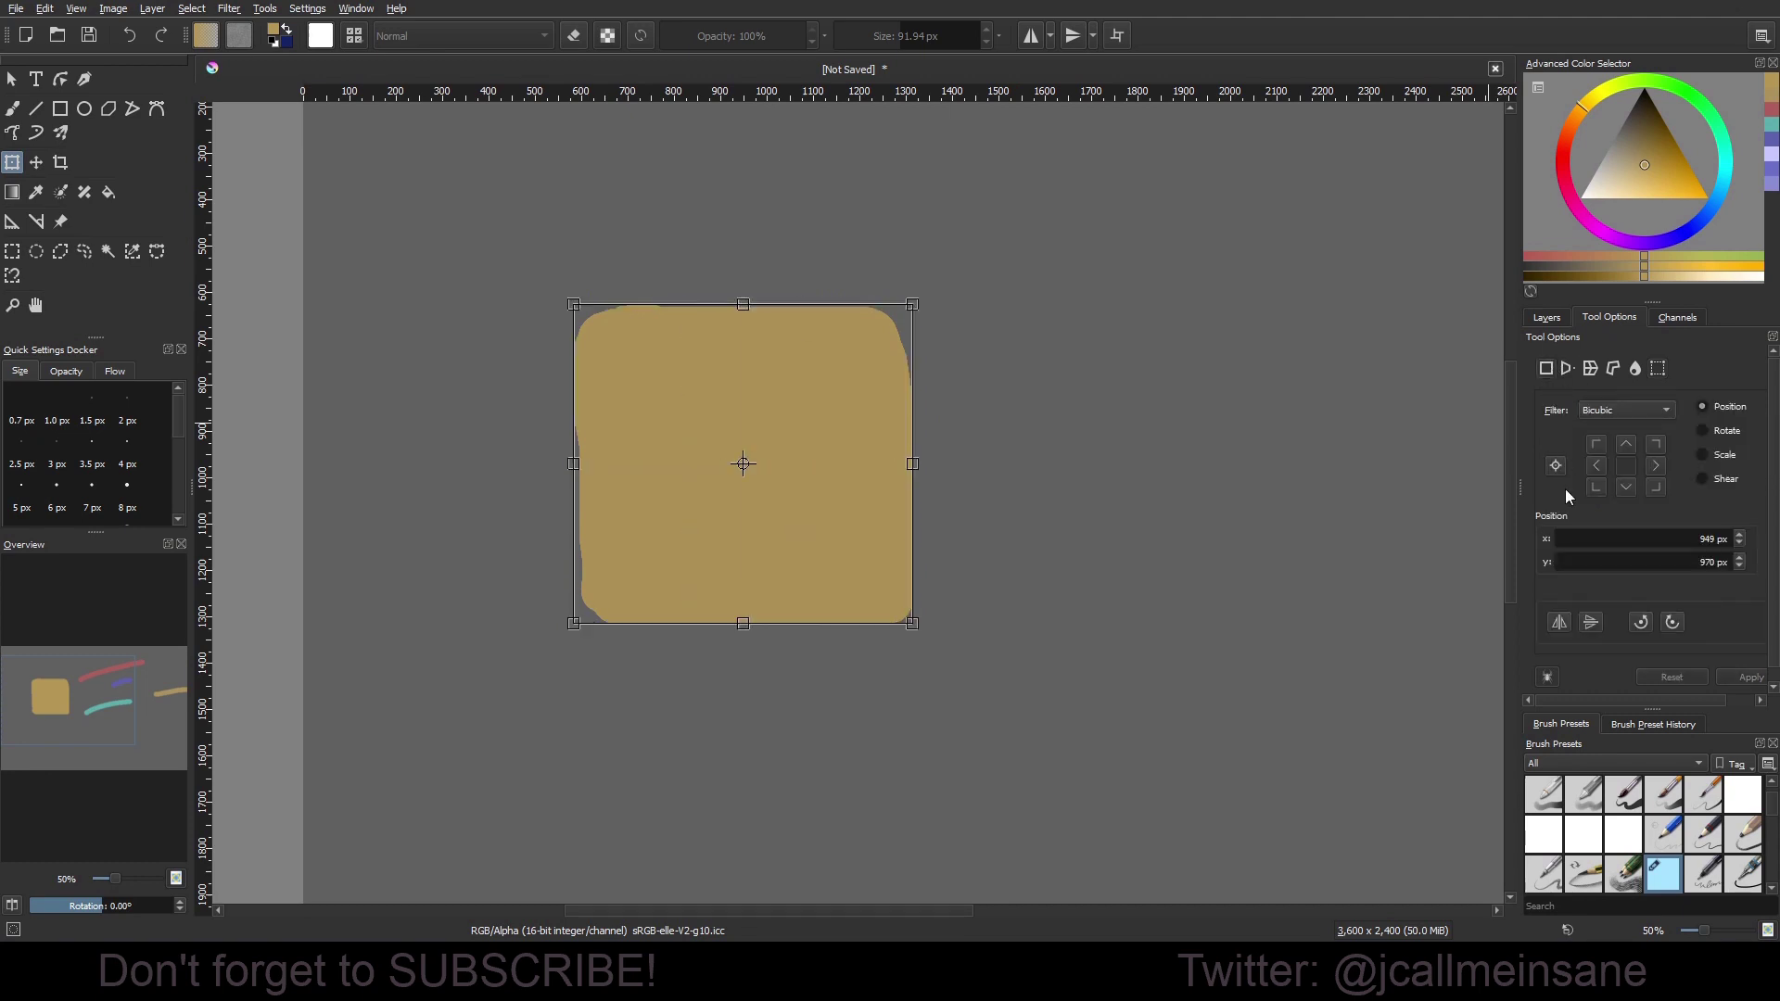
click(1590, 368)
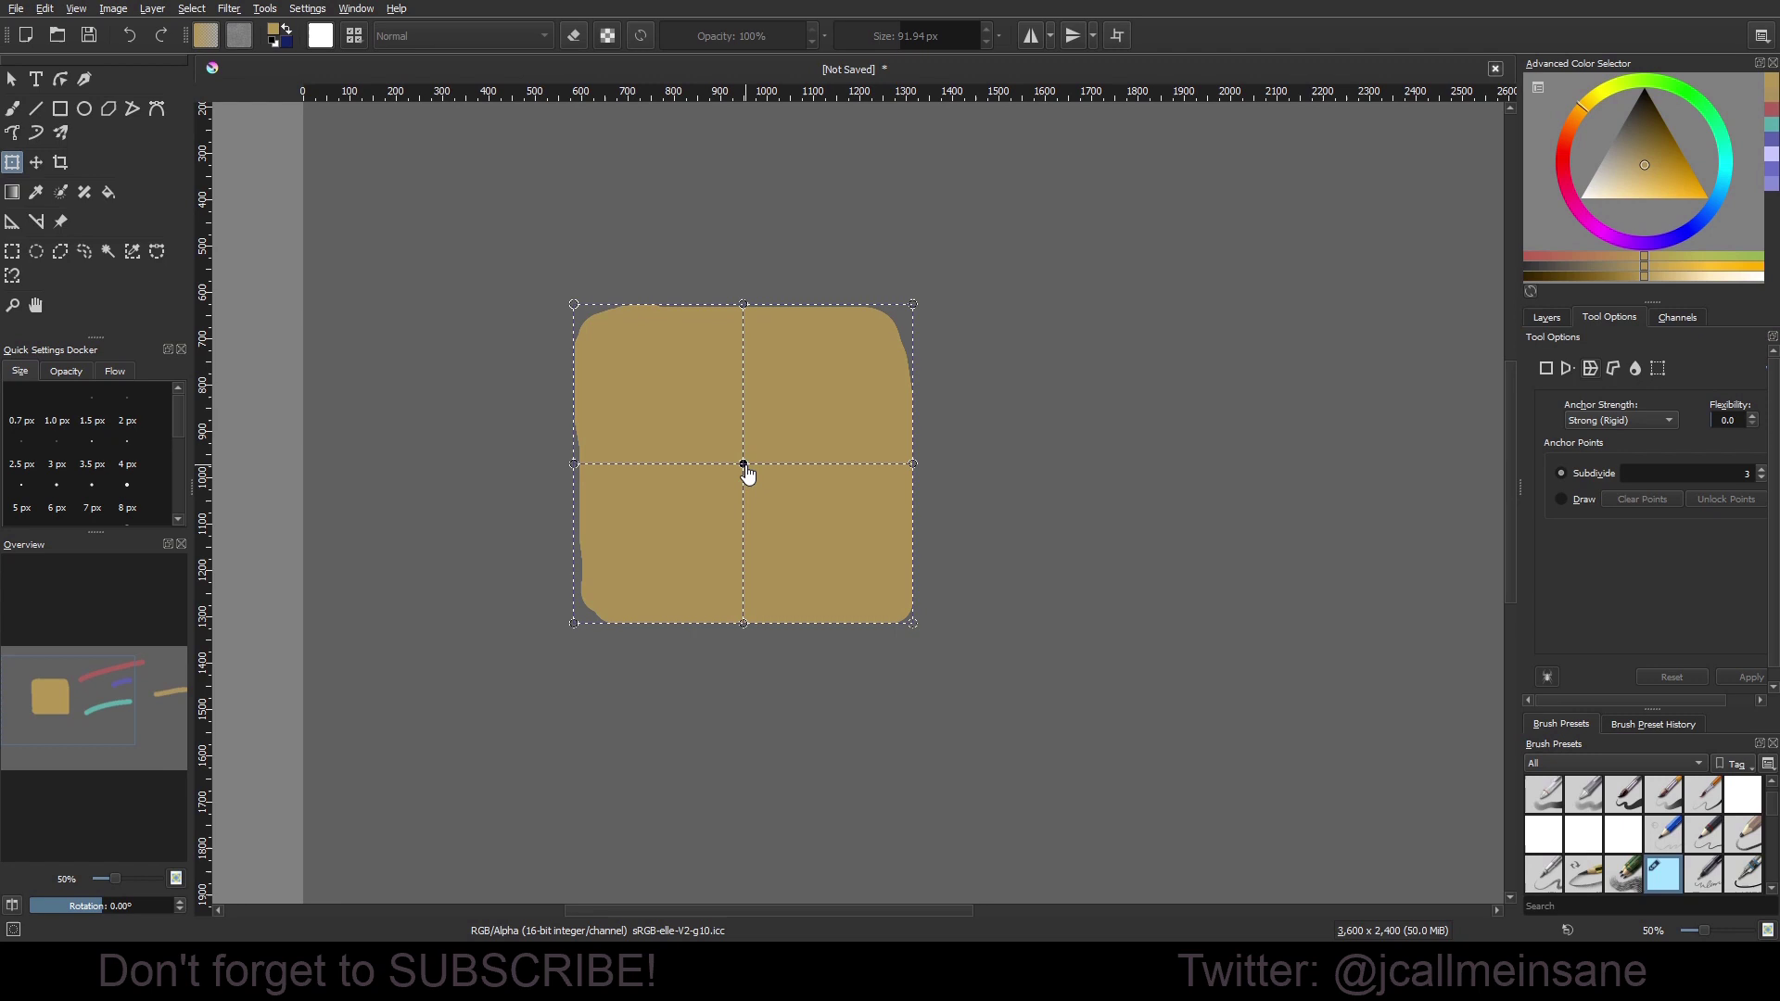
drag(743, 465, 950, 471)
Return to Mesh mode with 2 columns and 2 rows, and stretch the square's three right-edge nodes outward.
click(1658, 368)
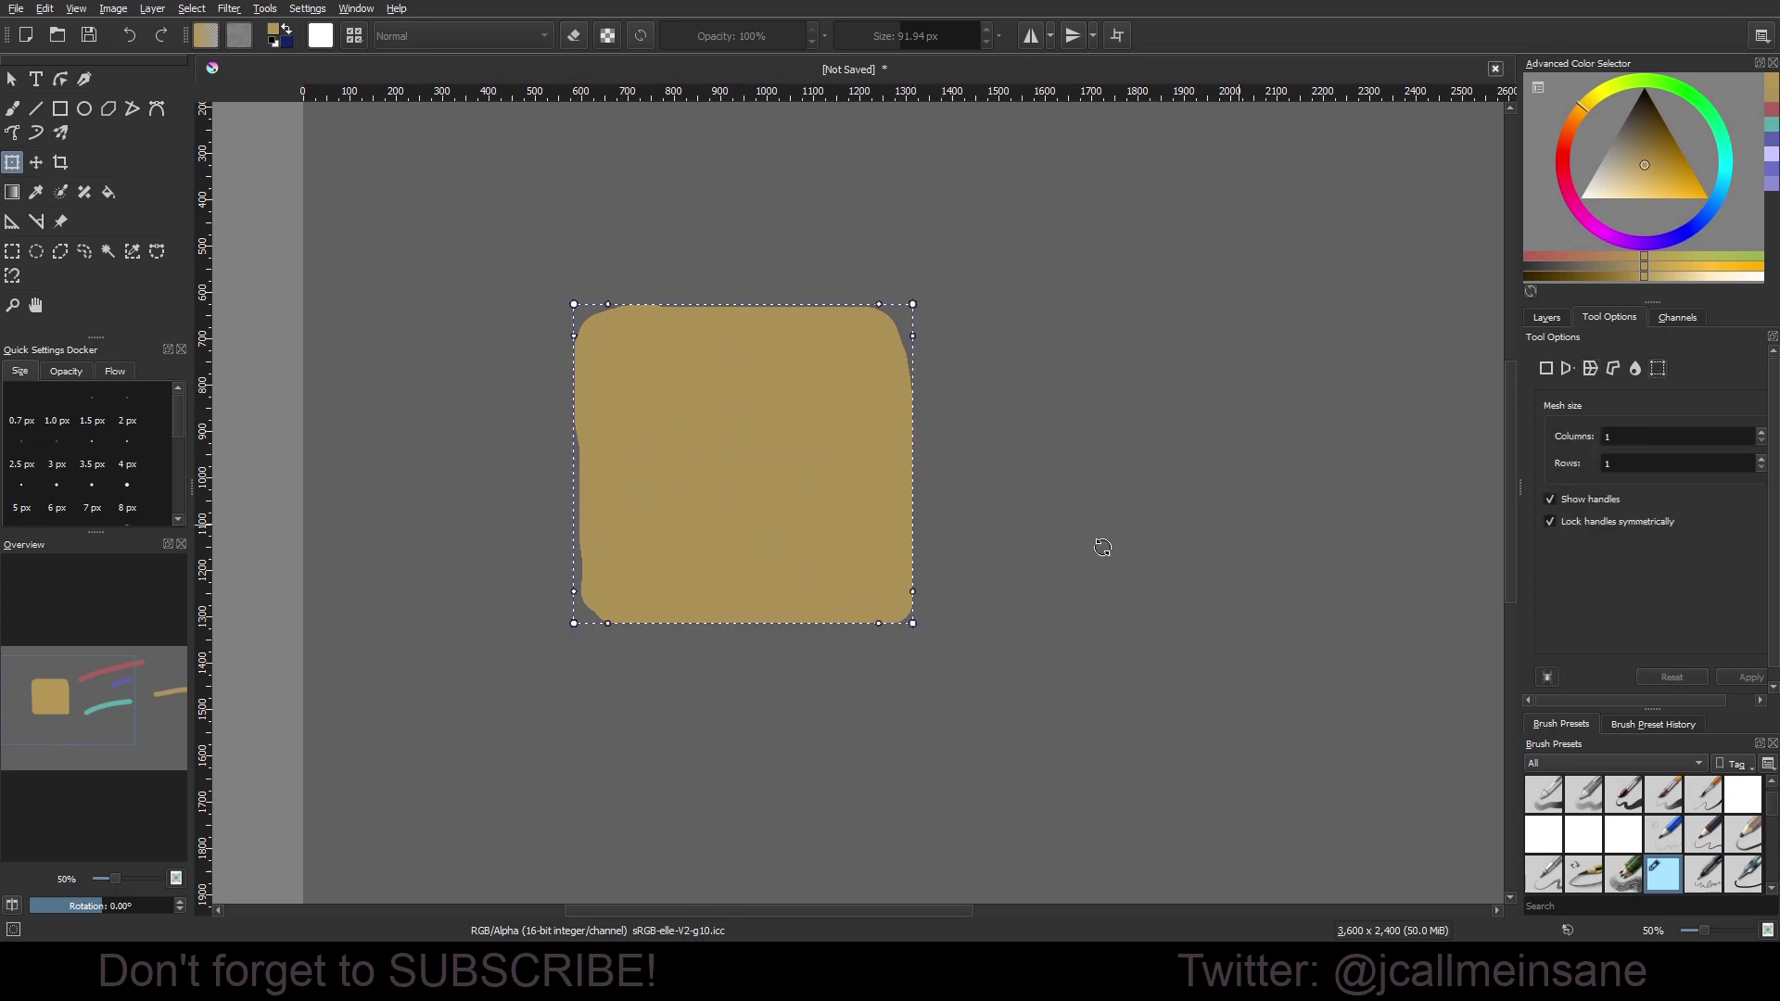
click(1762, 432)
click(1761, 459)
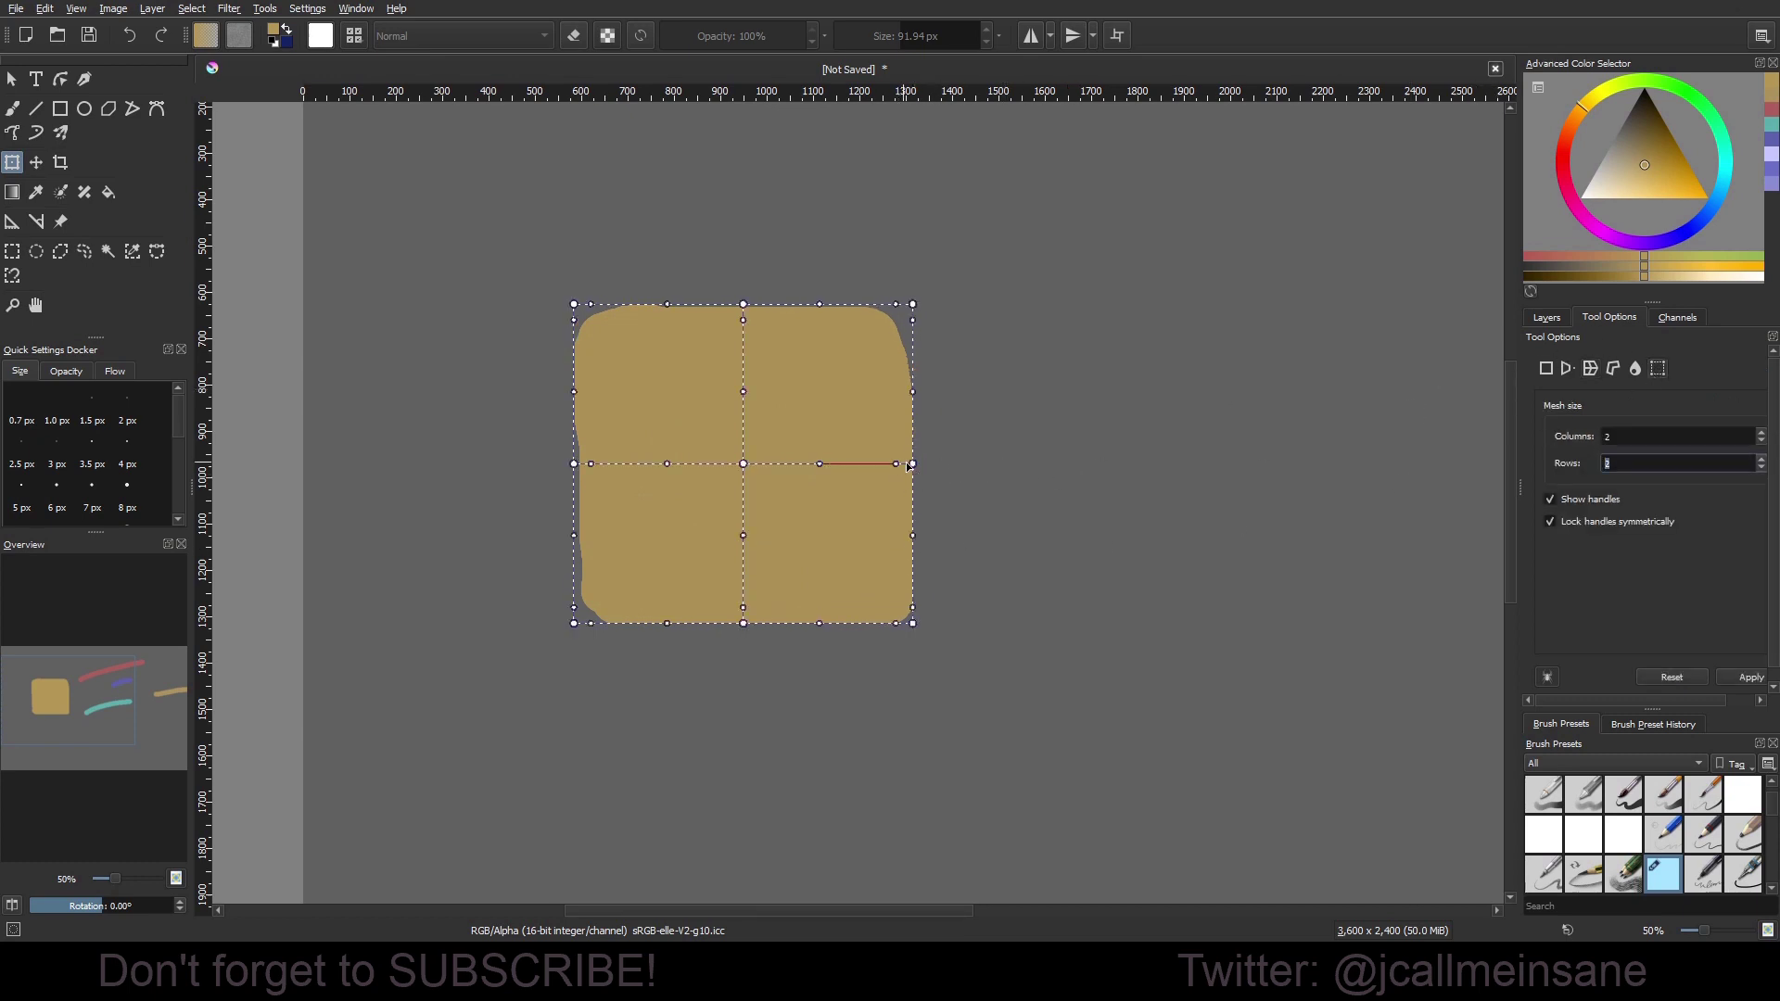
drag(909, 466, 1268, 466)
drag(913, 304, 1246, 309)
drag(914, 624, 1233, 615)
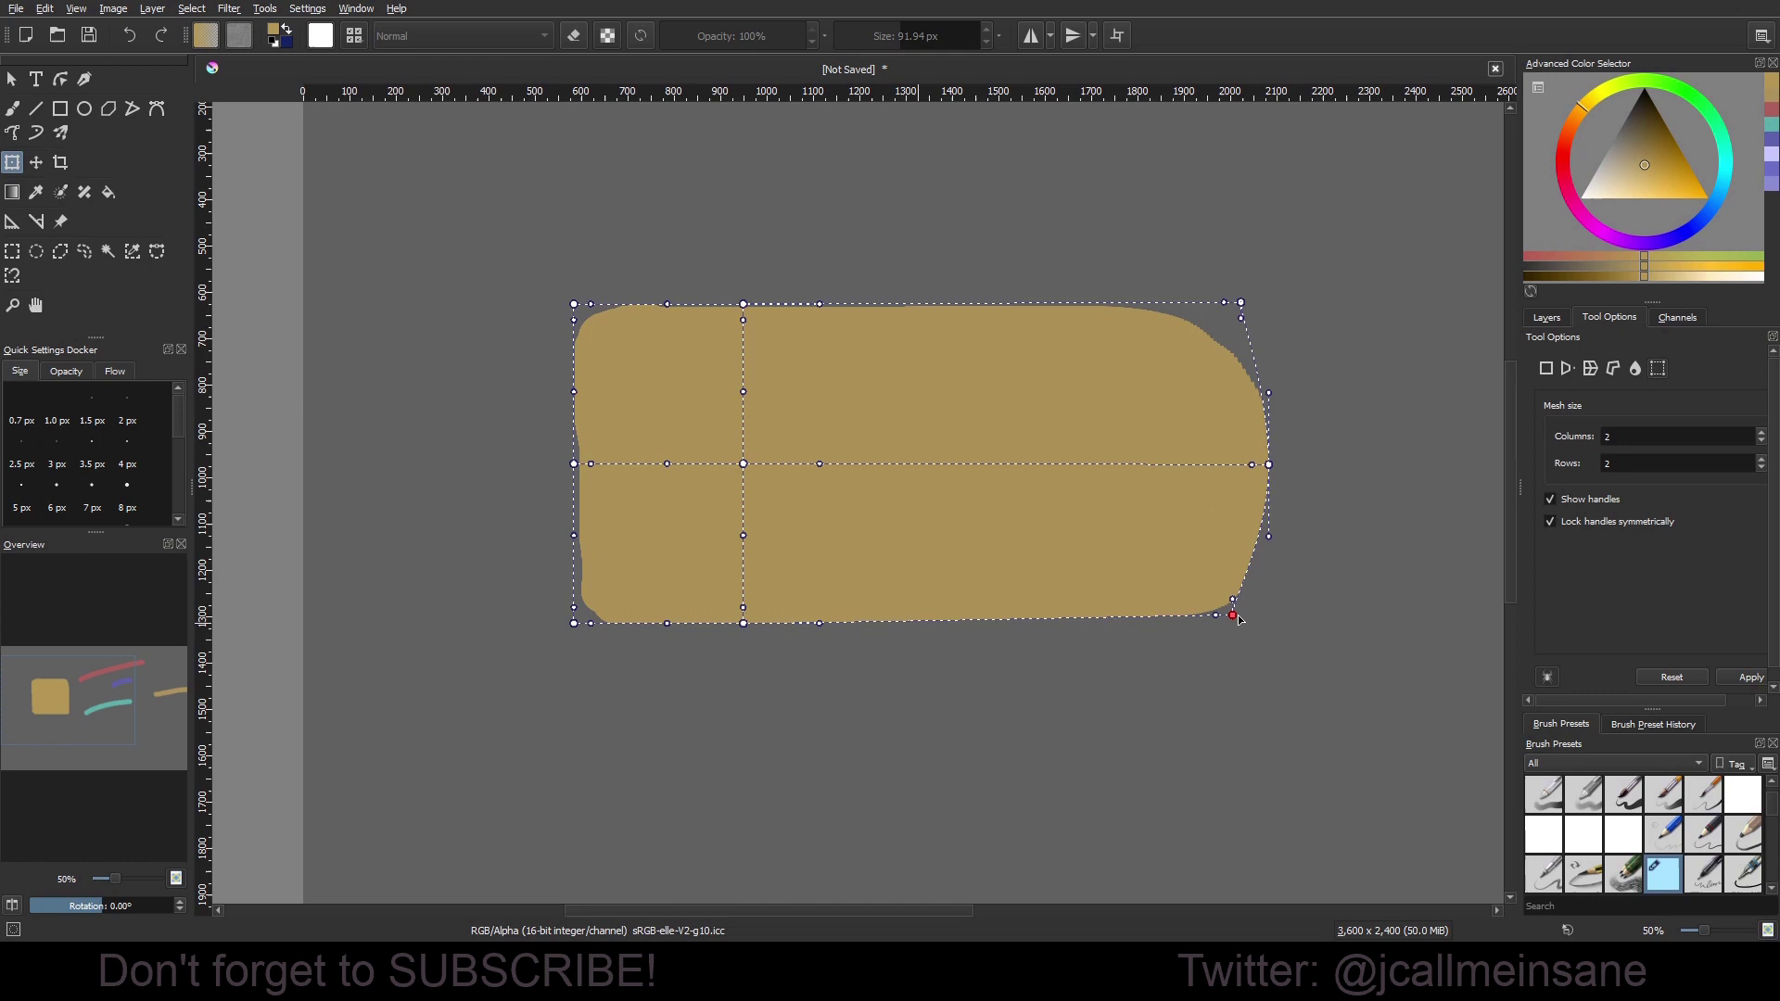
Shift the mesh's center-column nodes to the right and raise them so the shape arches in the middle.
drag(743, 464, 902, 414)
drag(745, 306, 791, 151)
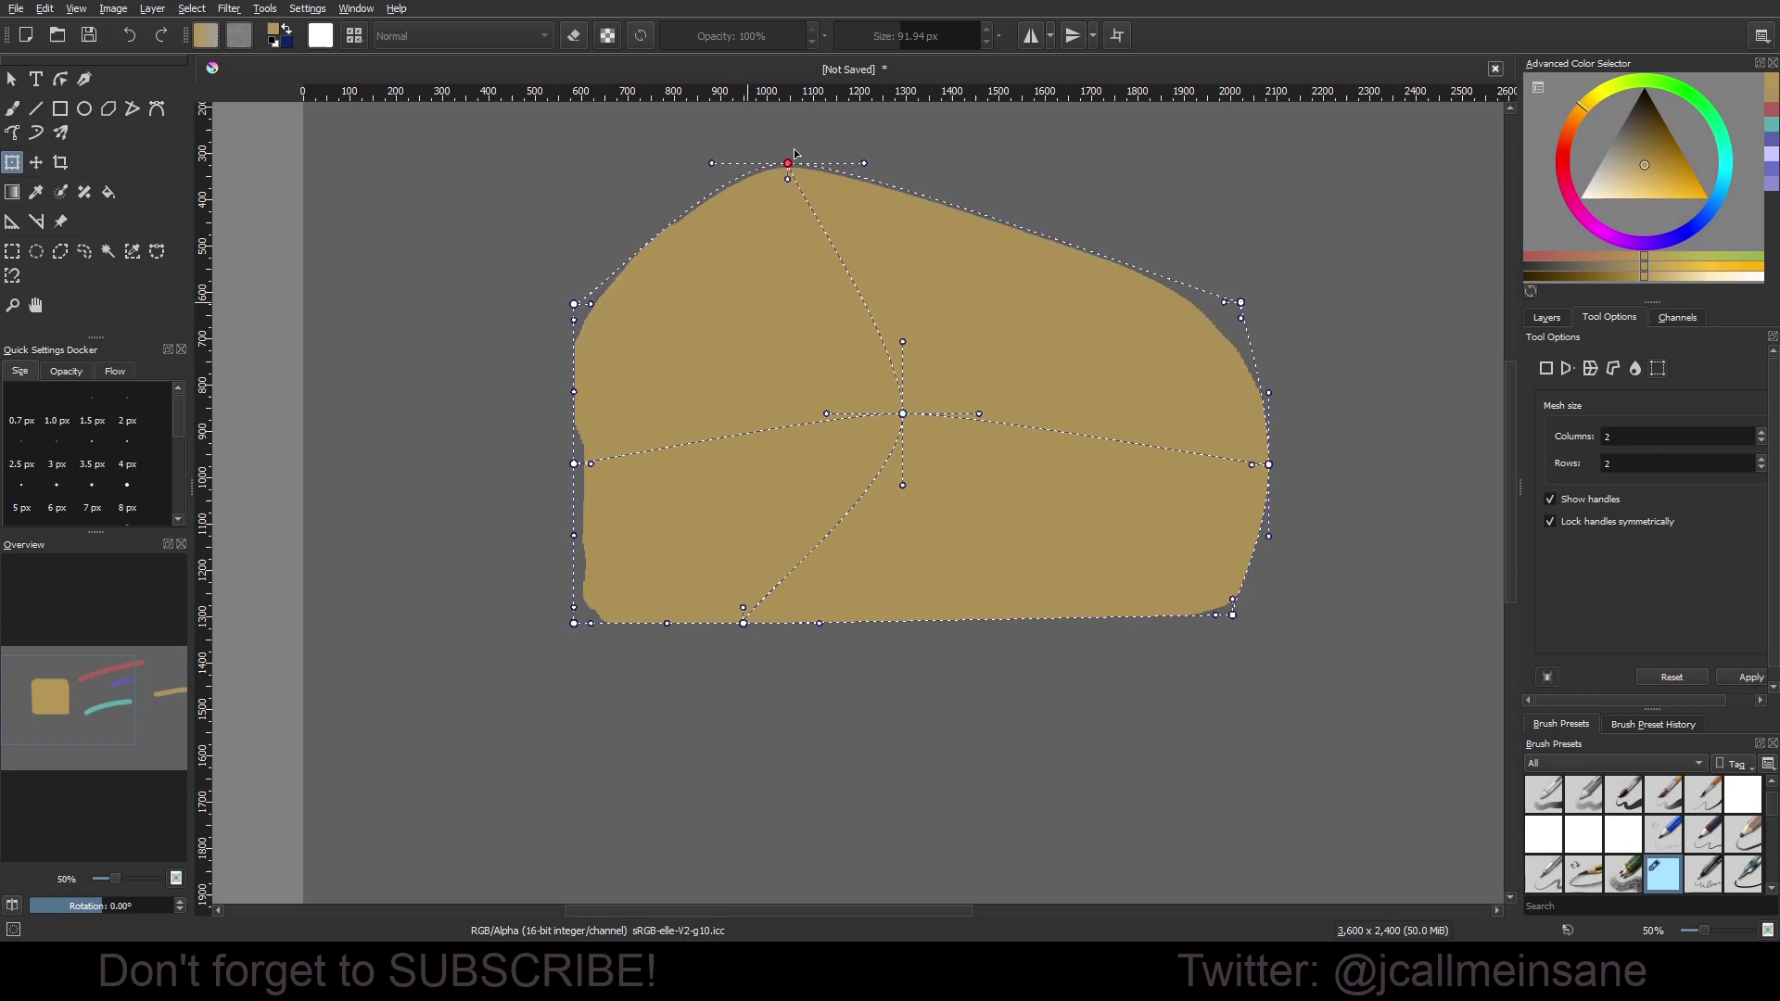
drag(743, 623, 903, 467)
drag(791, 149, 899, 133)
drag(892, 469, 897, 471)
Extend the mesh's left side outward, round its lower-left corner, and lower the top-middle node slightly.
drag(521, 465, 422, 422)
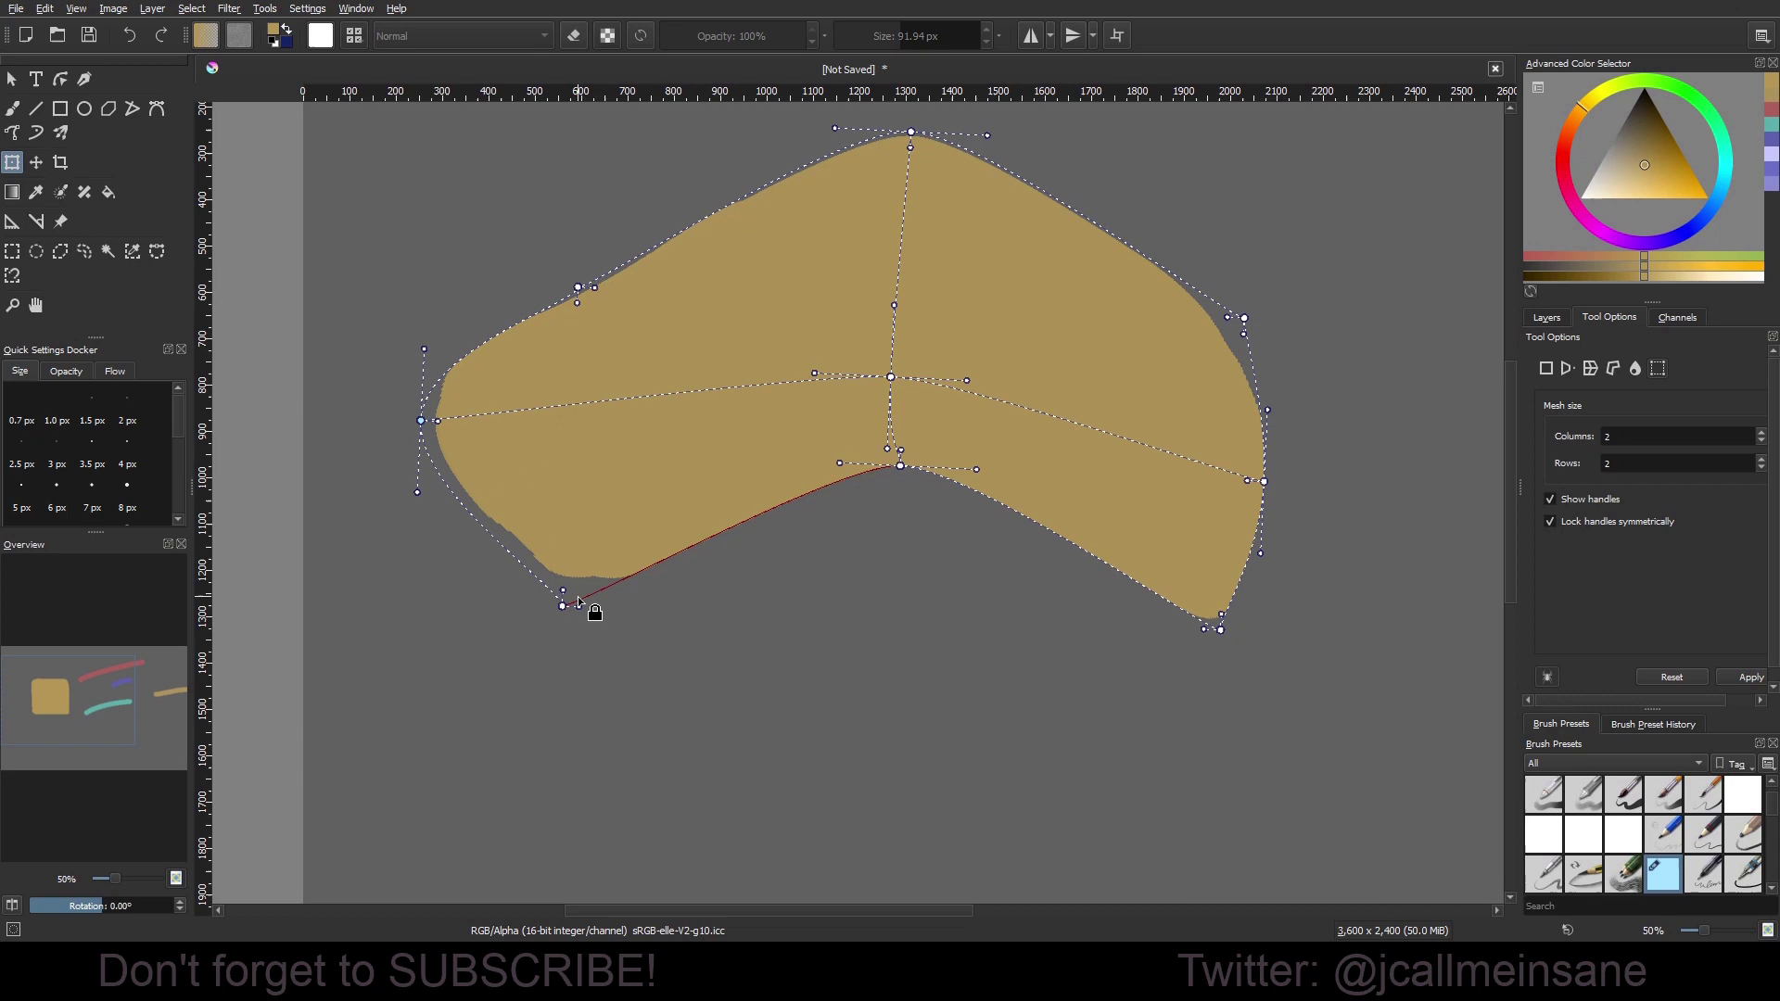
drag(577, 602, 622, 576)
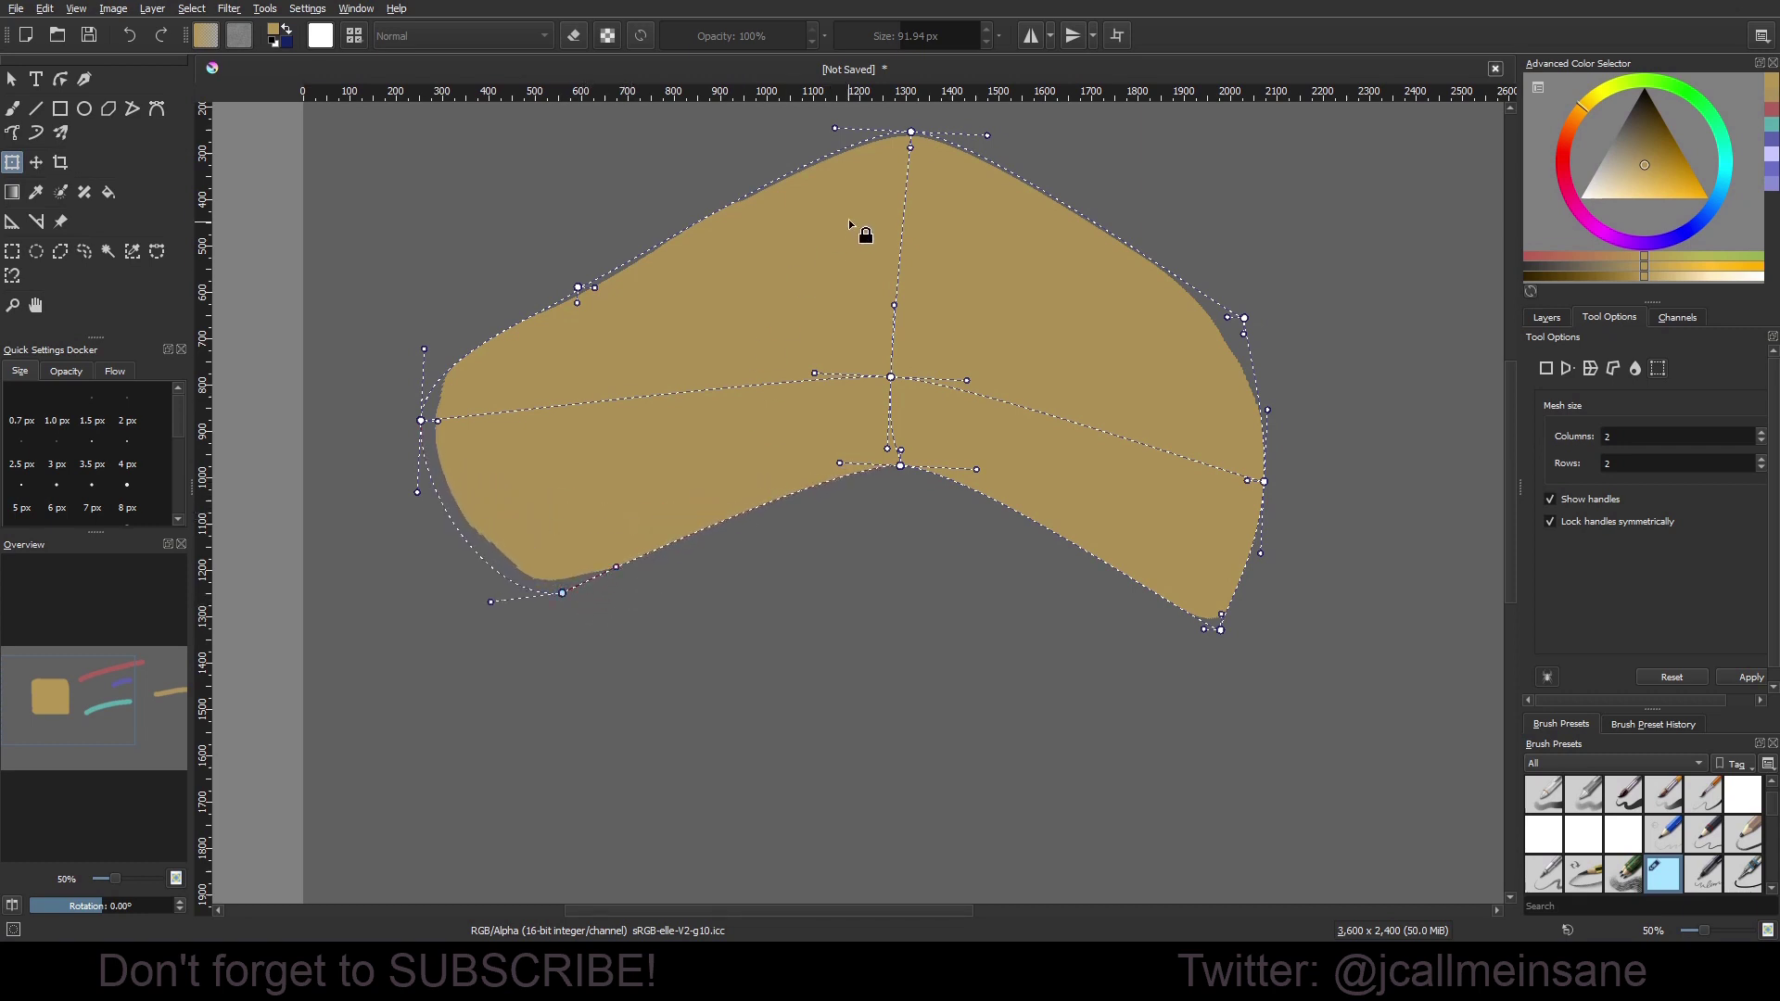
drag(911, 132, 887, 174)
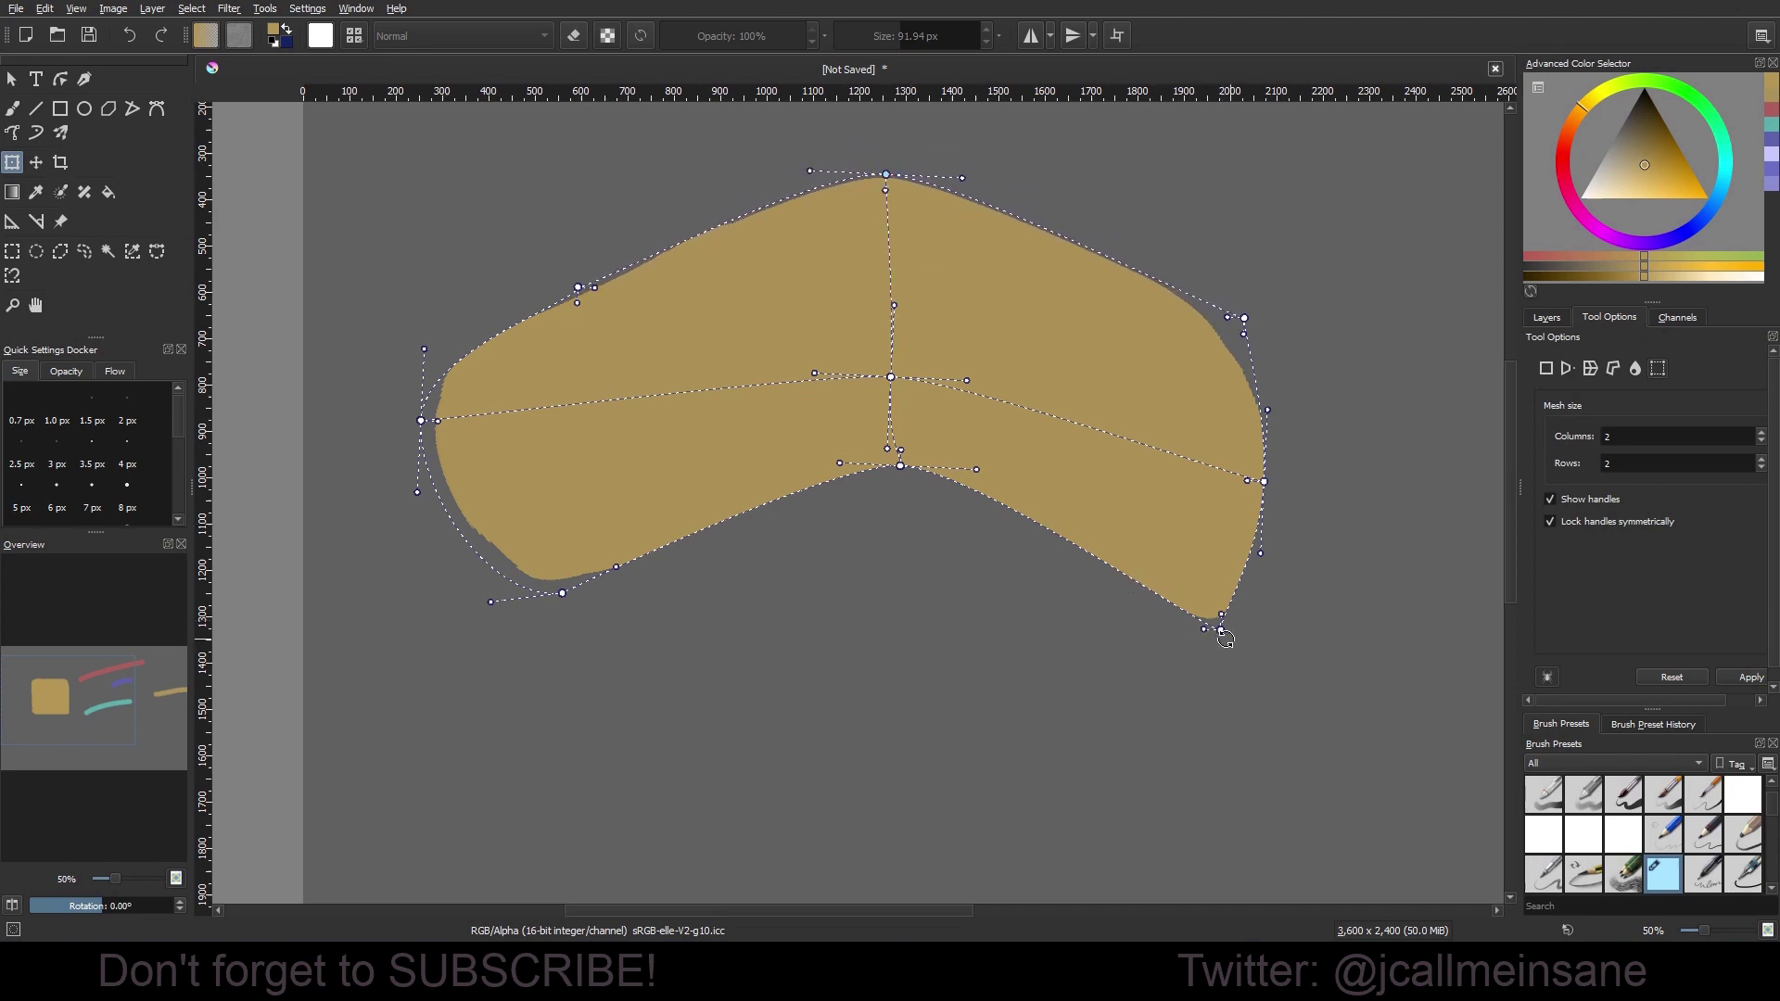
Raise the three nodes along the mesh's right edge.
drag(1224, 631, 1251, 521)
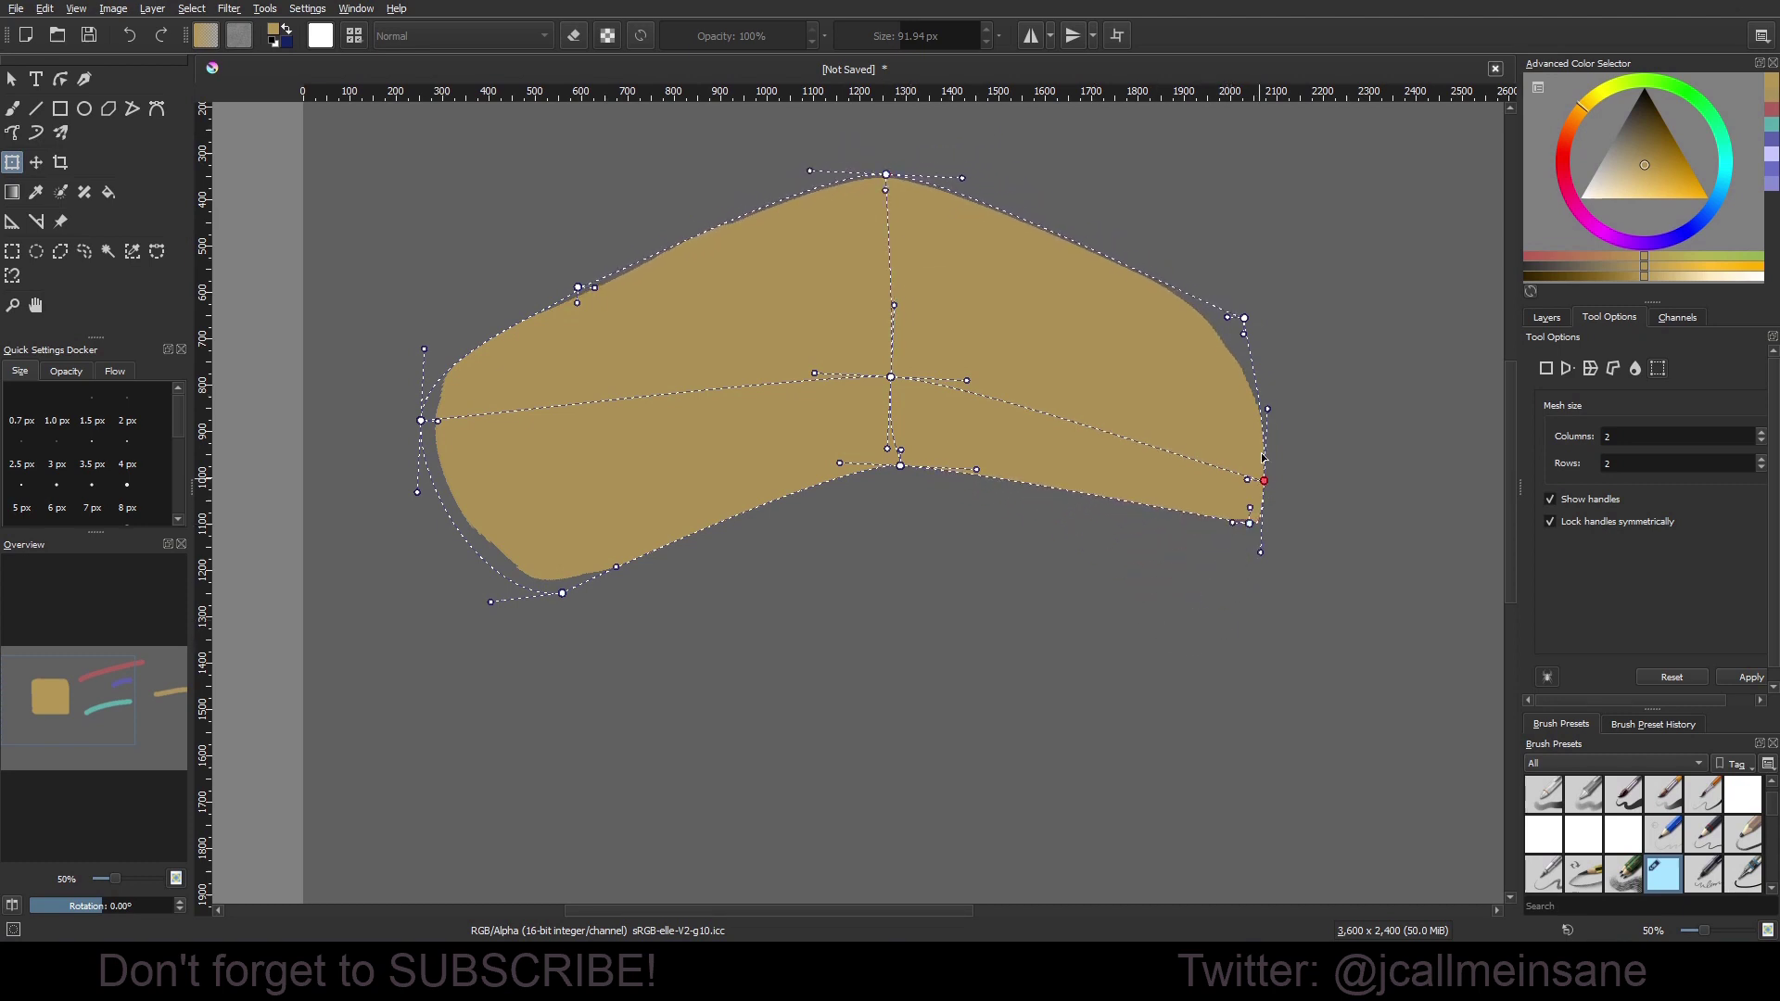
drag(1262, 455, 1257, 398)
drag(1244, 318, 1241, 191)
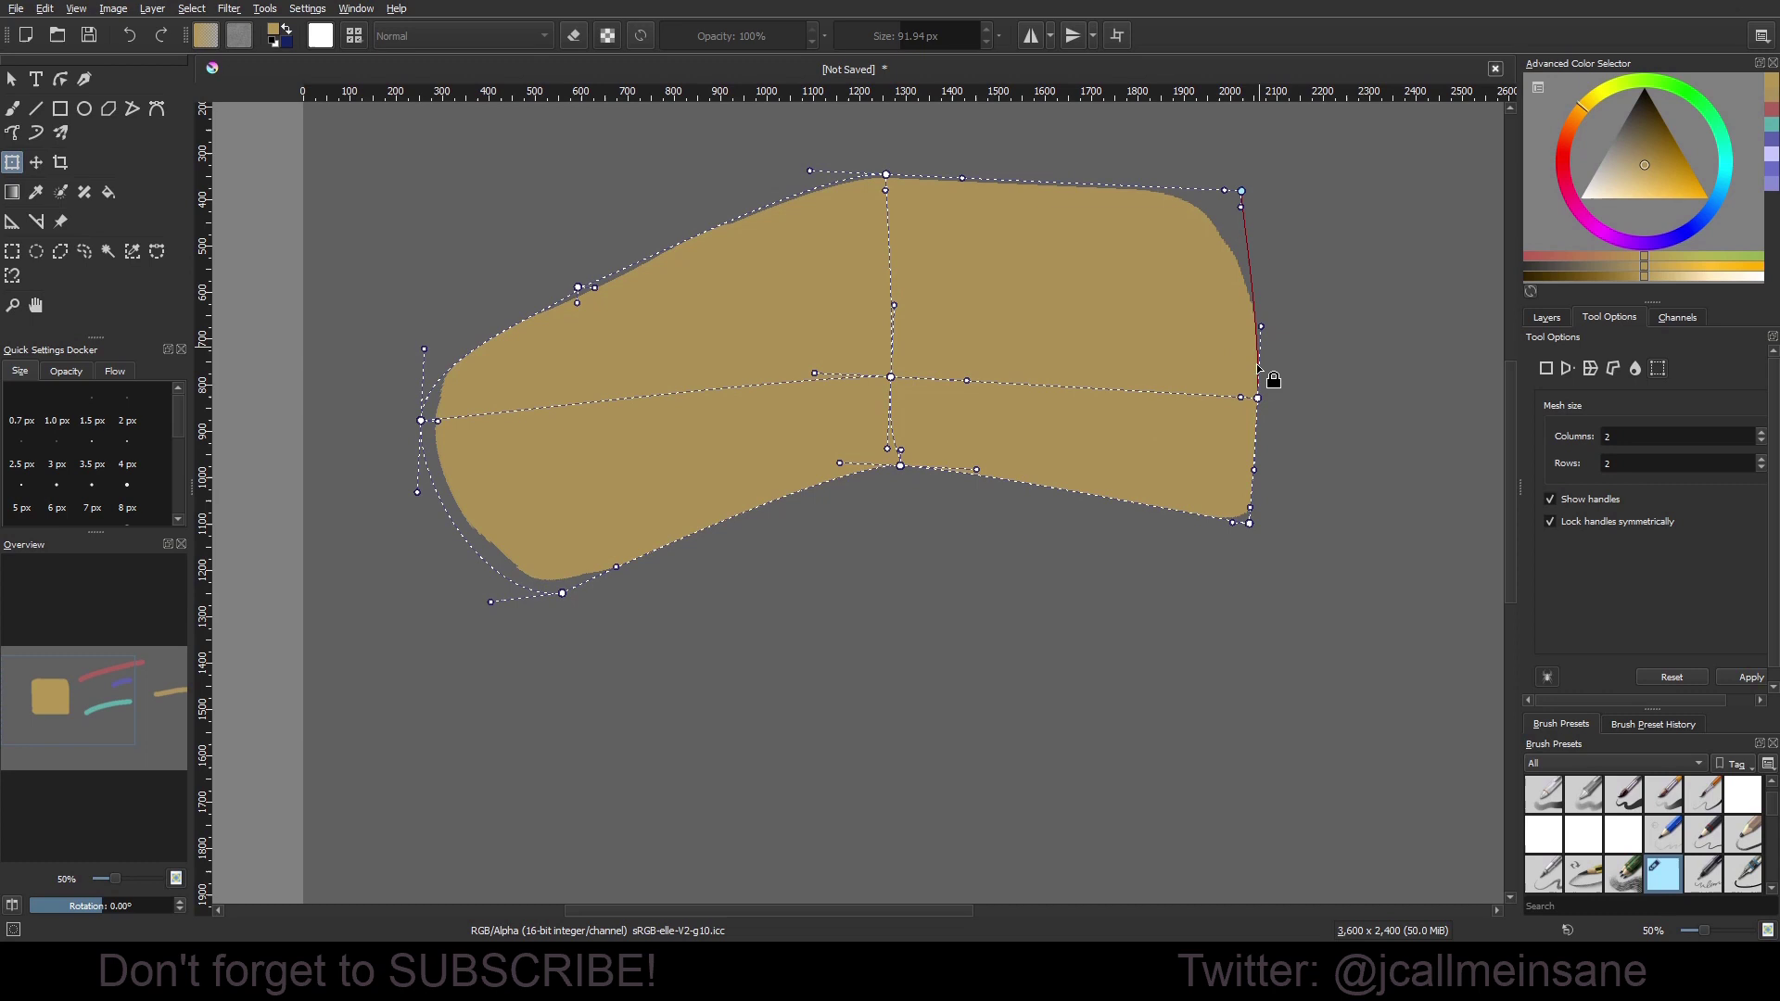
Undo all node and handle edits of the 2 by 2 mesh.
key(ctrl+z)
key(ctrl+z)
key(ctrl+z)
key(ctrl+z)
key(ctrl+z)
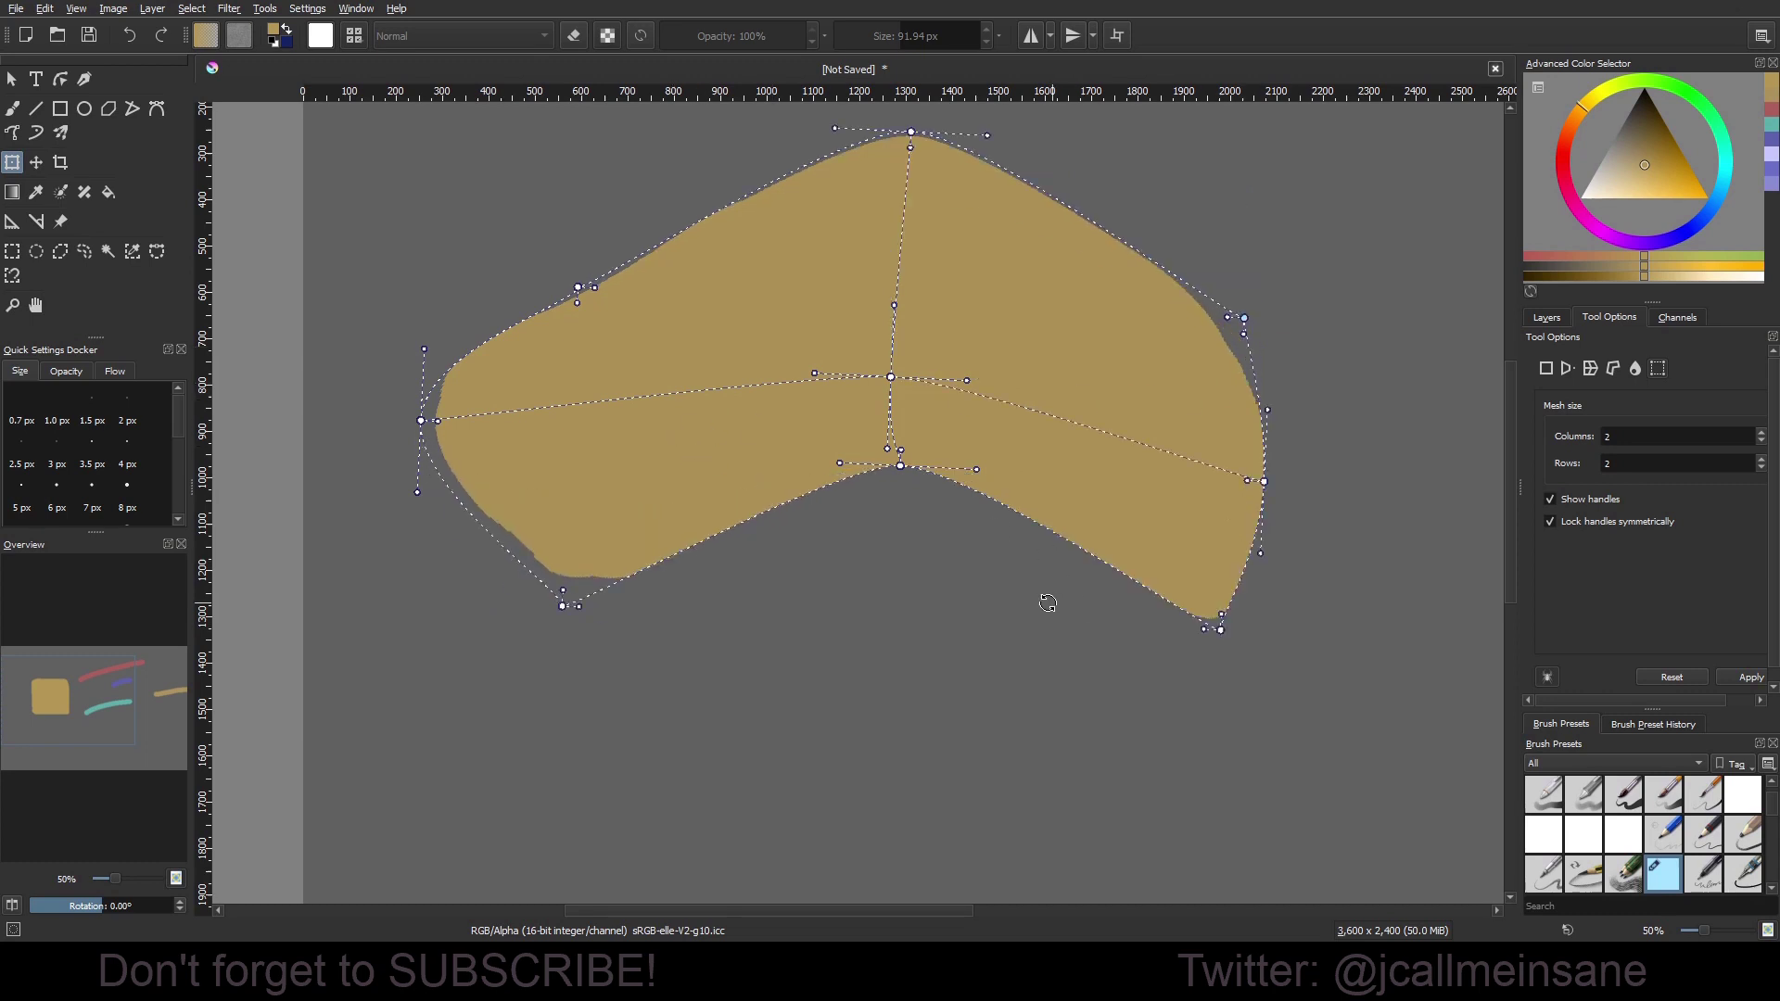
key(ctrl+z)
key(ctrl+z)
key(ctrl+z)
key(ctrl+z)
key(ctrl+z)
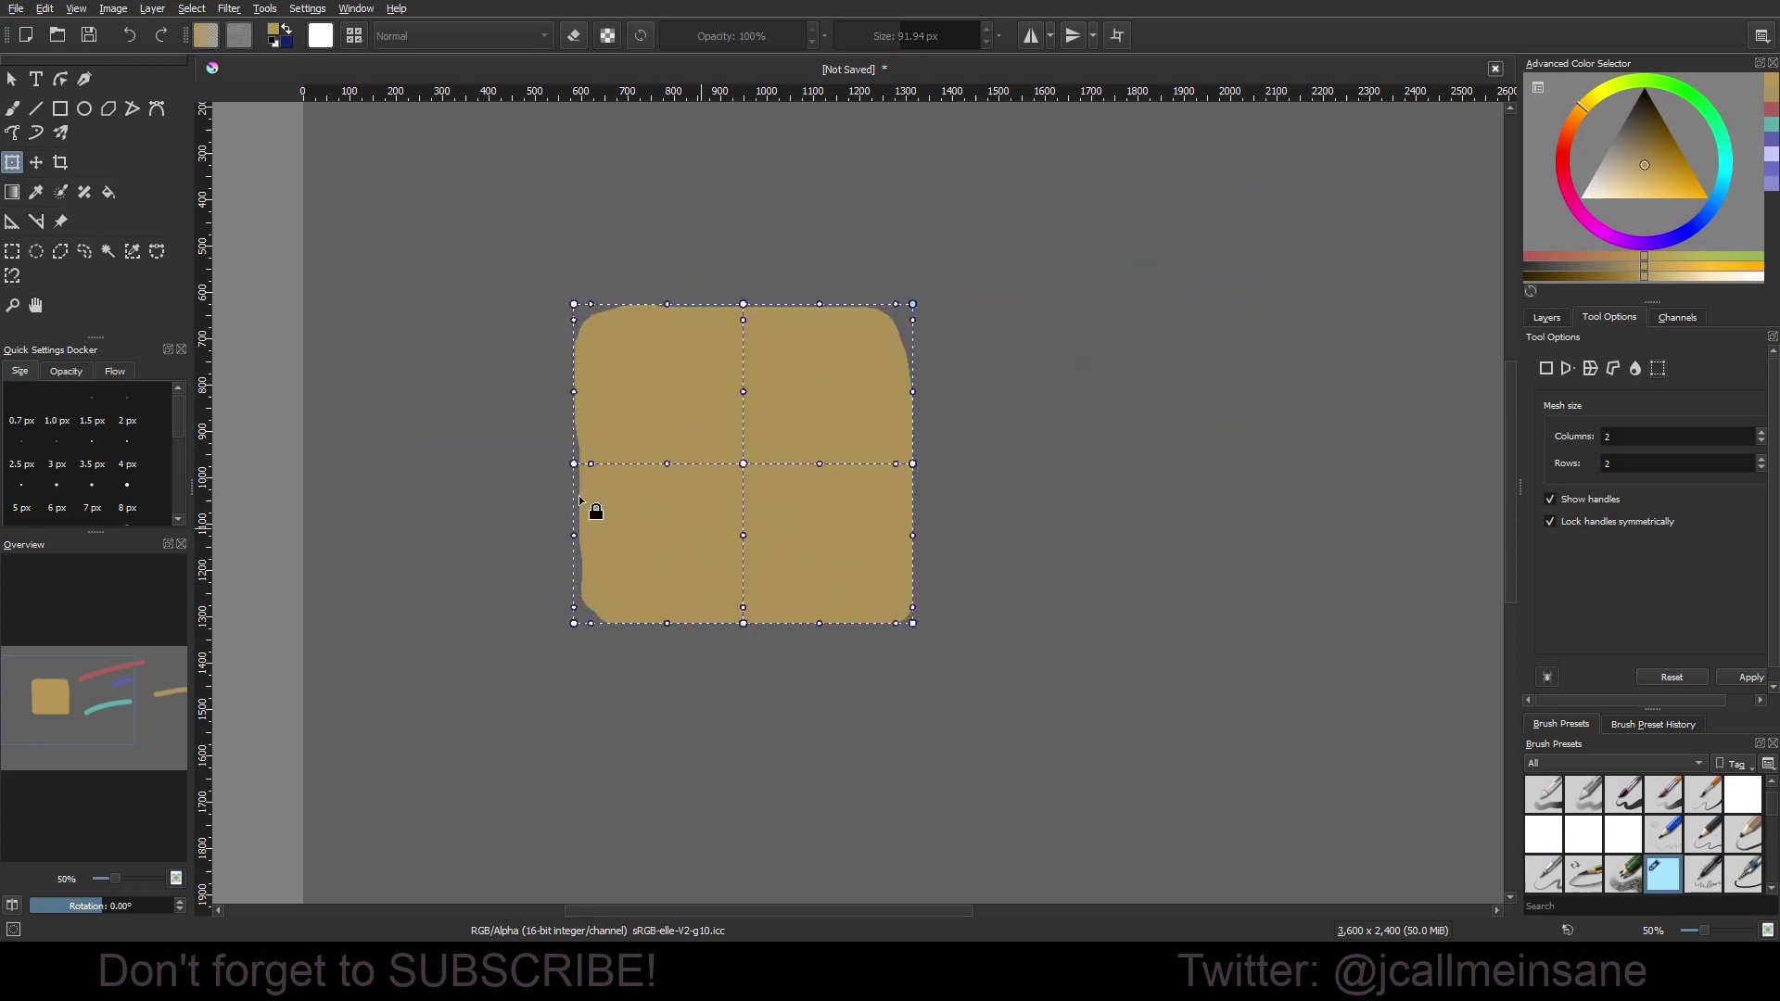
Leave the transform, activate the freehand brush, and bring the layer list back into view.
key(b)
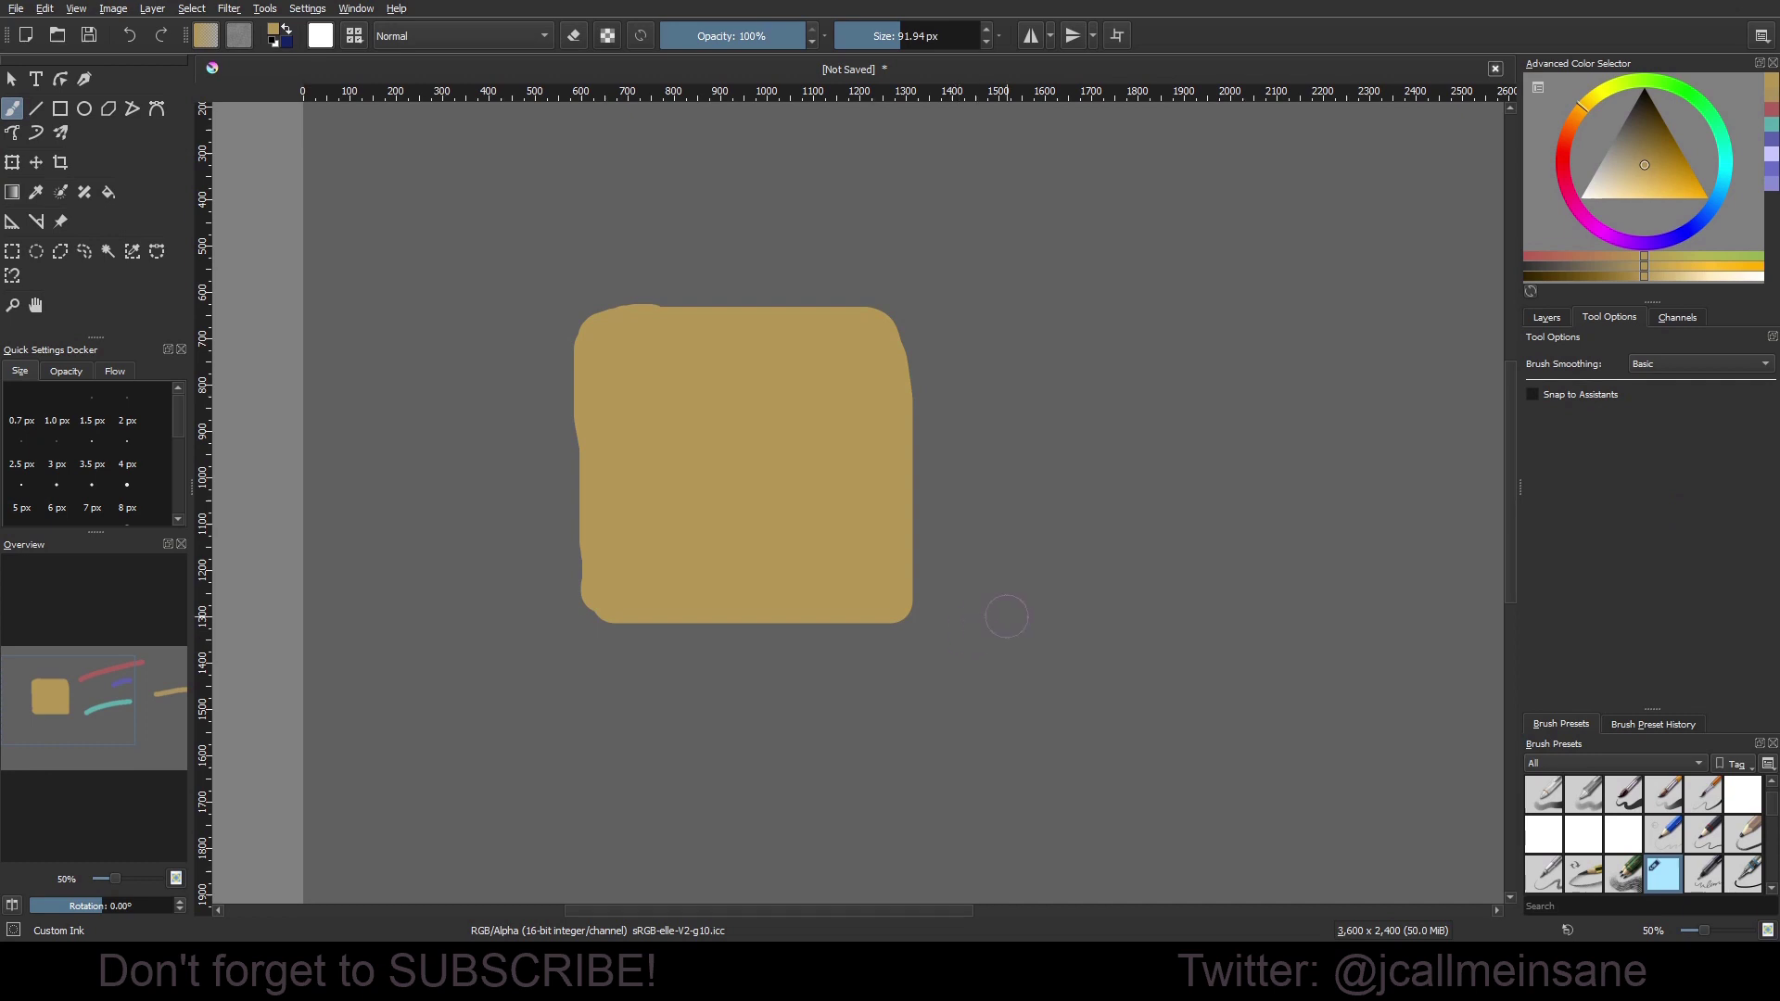
drag(1031, 593, 815, 568)
click(1528, 318)
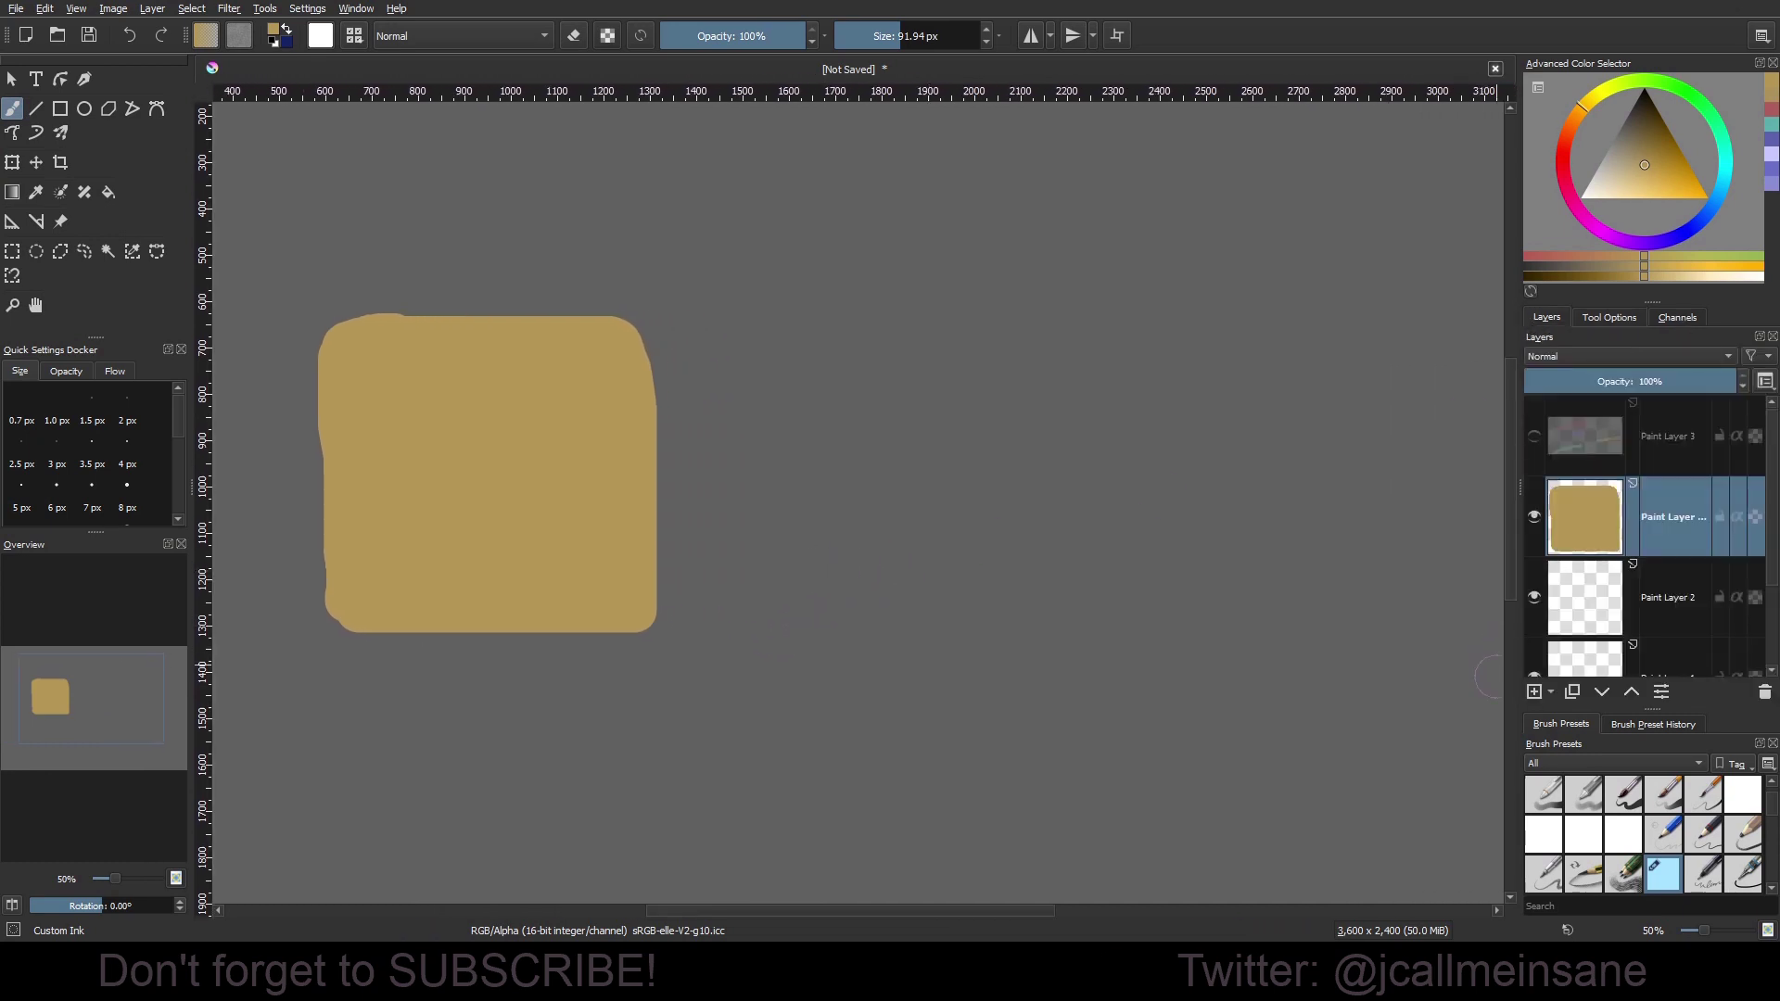
drag(1340, 577, 1249, 605)
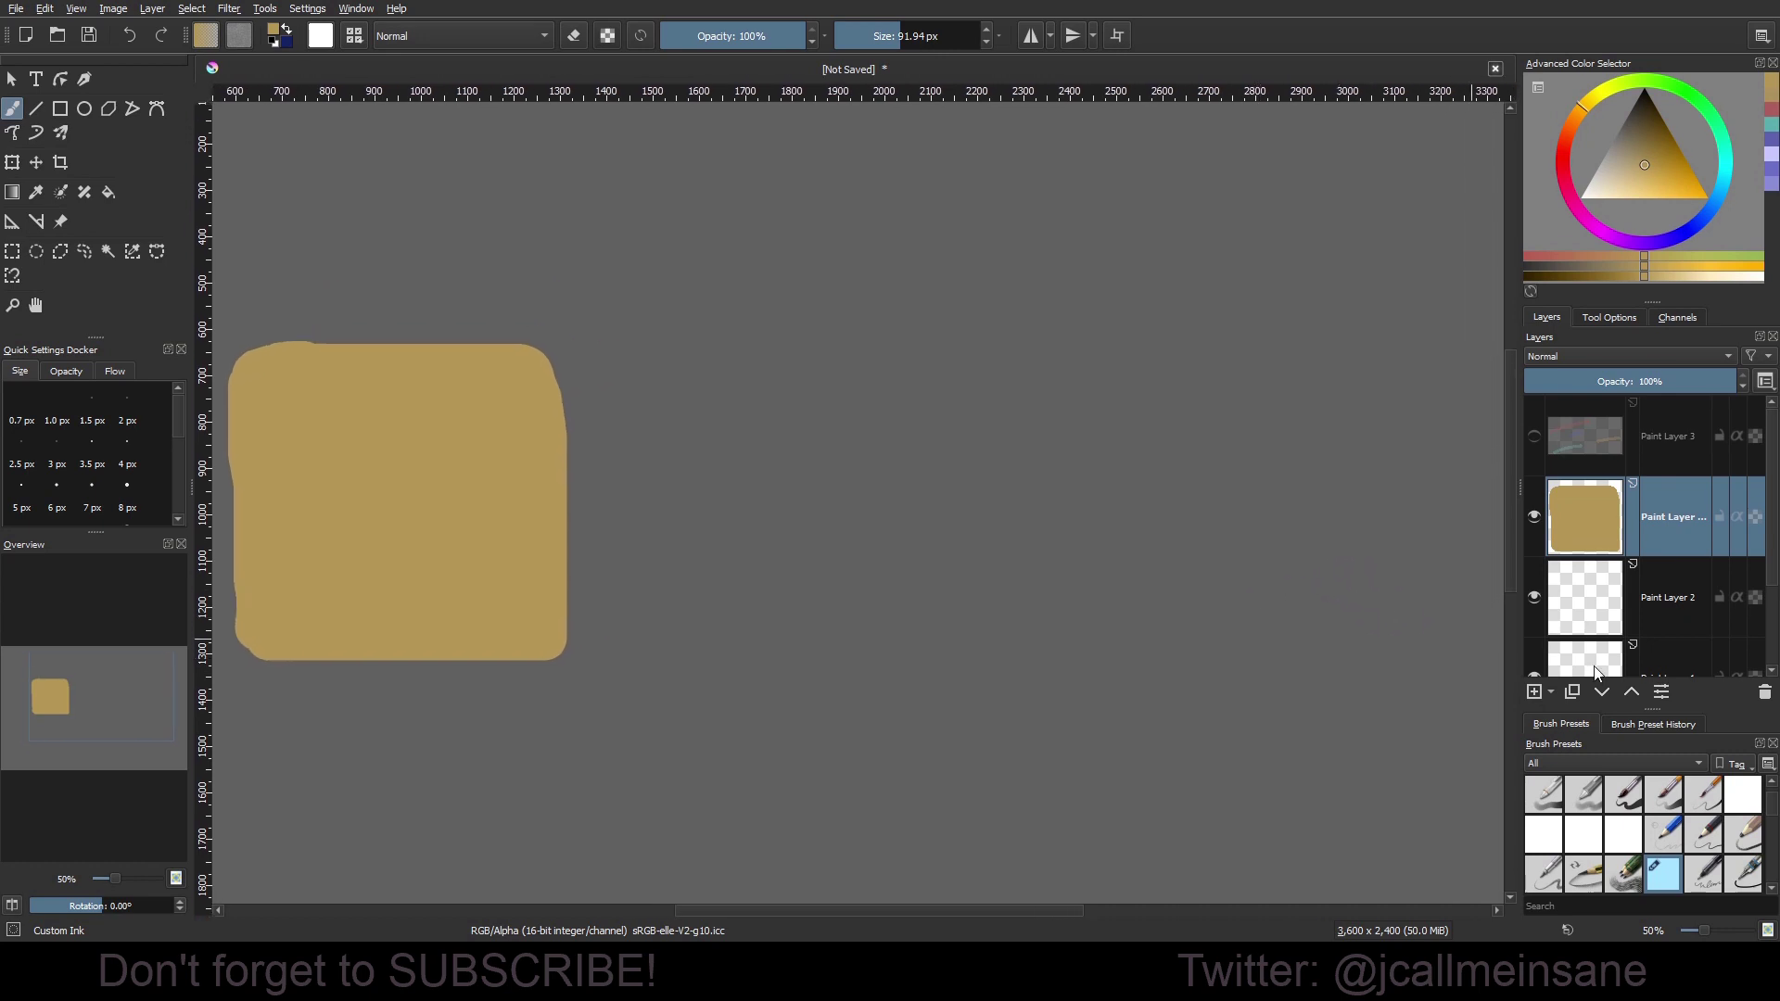
Add a fill layer above the painted square, choose Gradient as its fill type, and move its settings window aside.
click(1551, 693)
click(1523, 796)
click(598, 330)
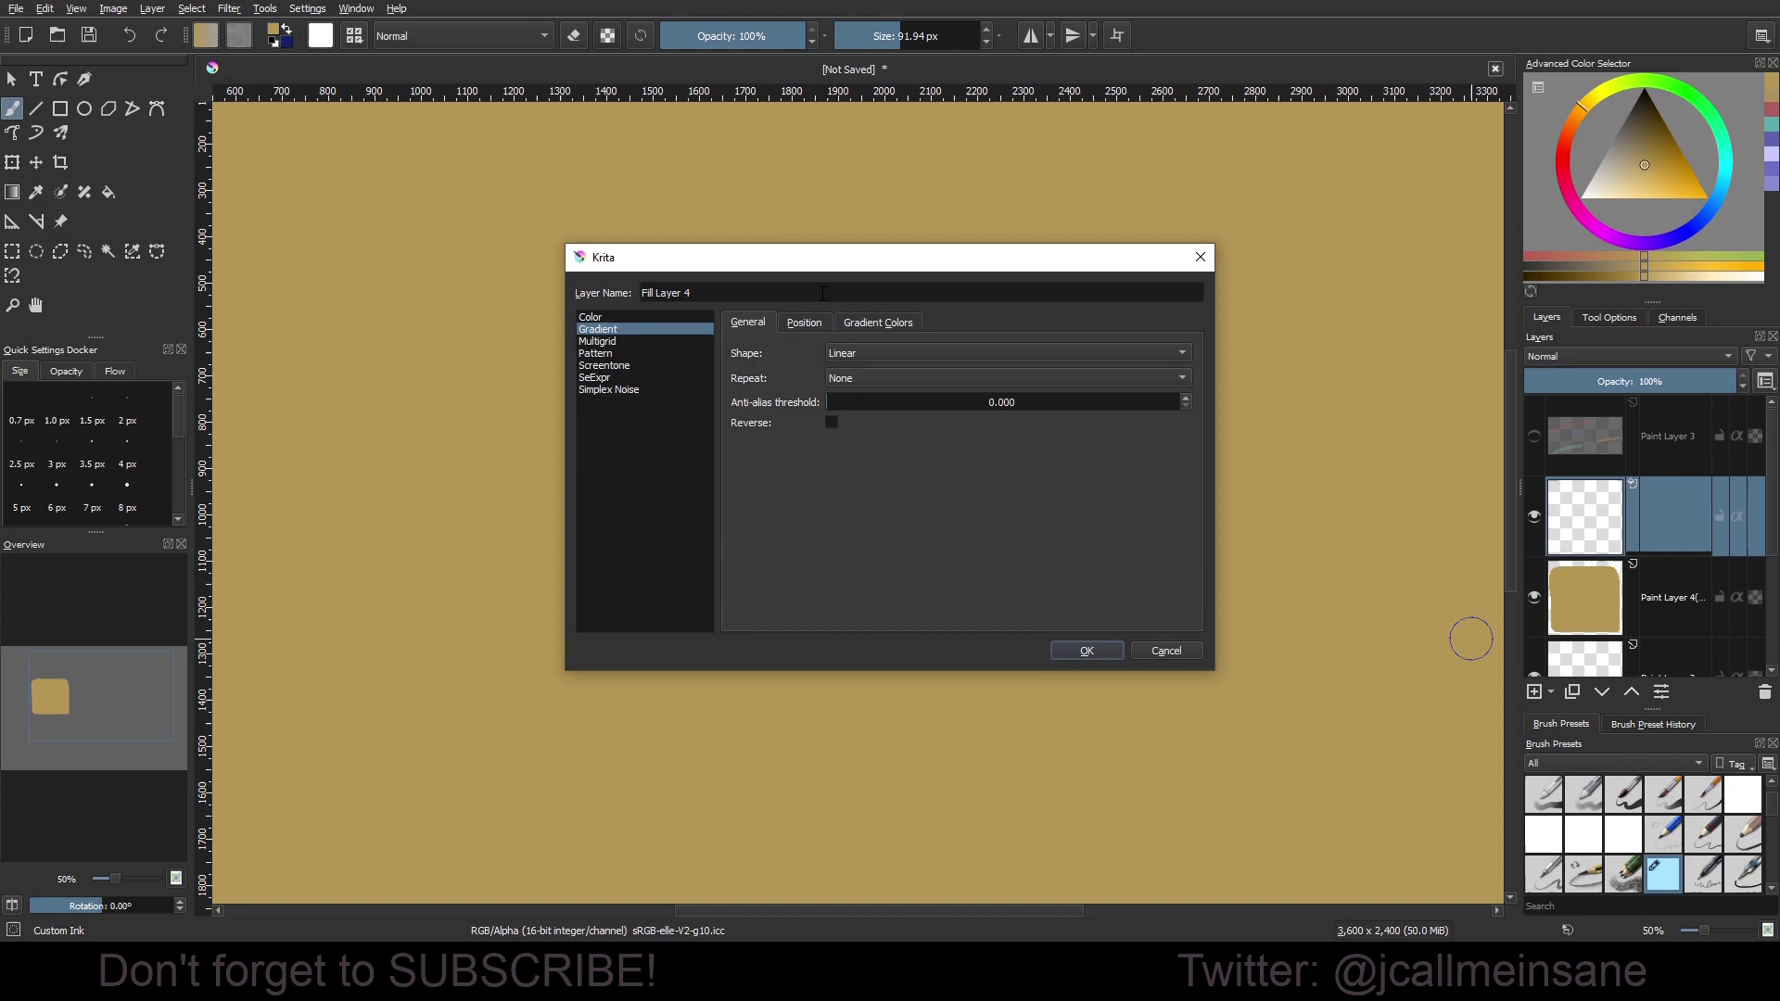
drag(842, 264, 959, 292)
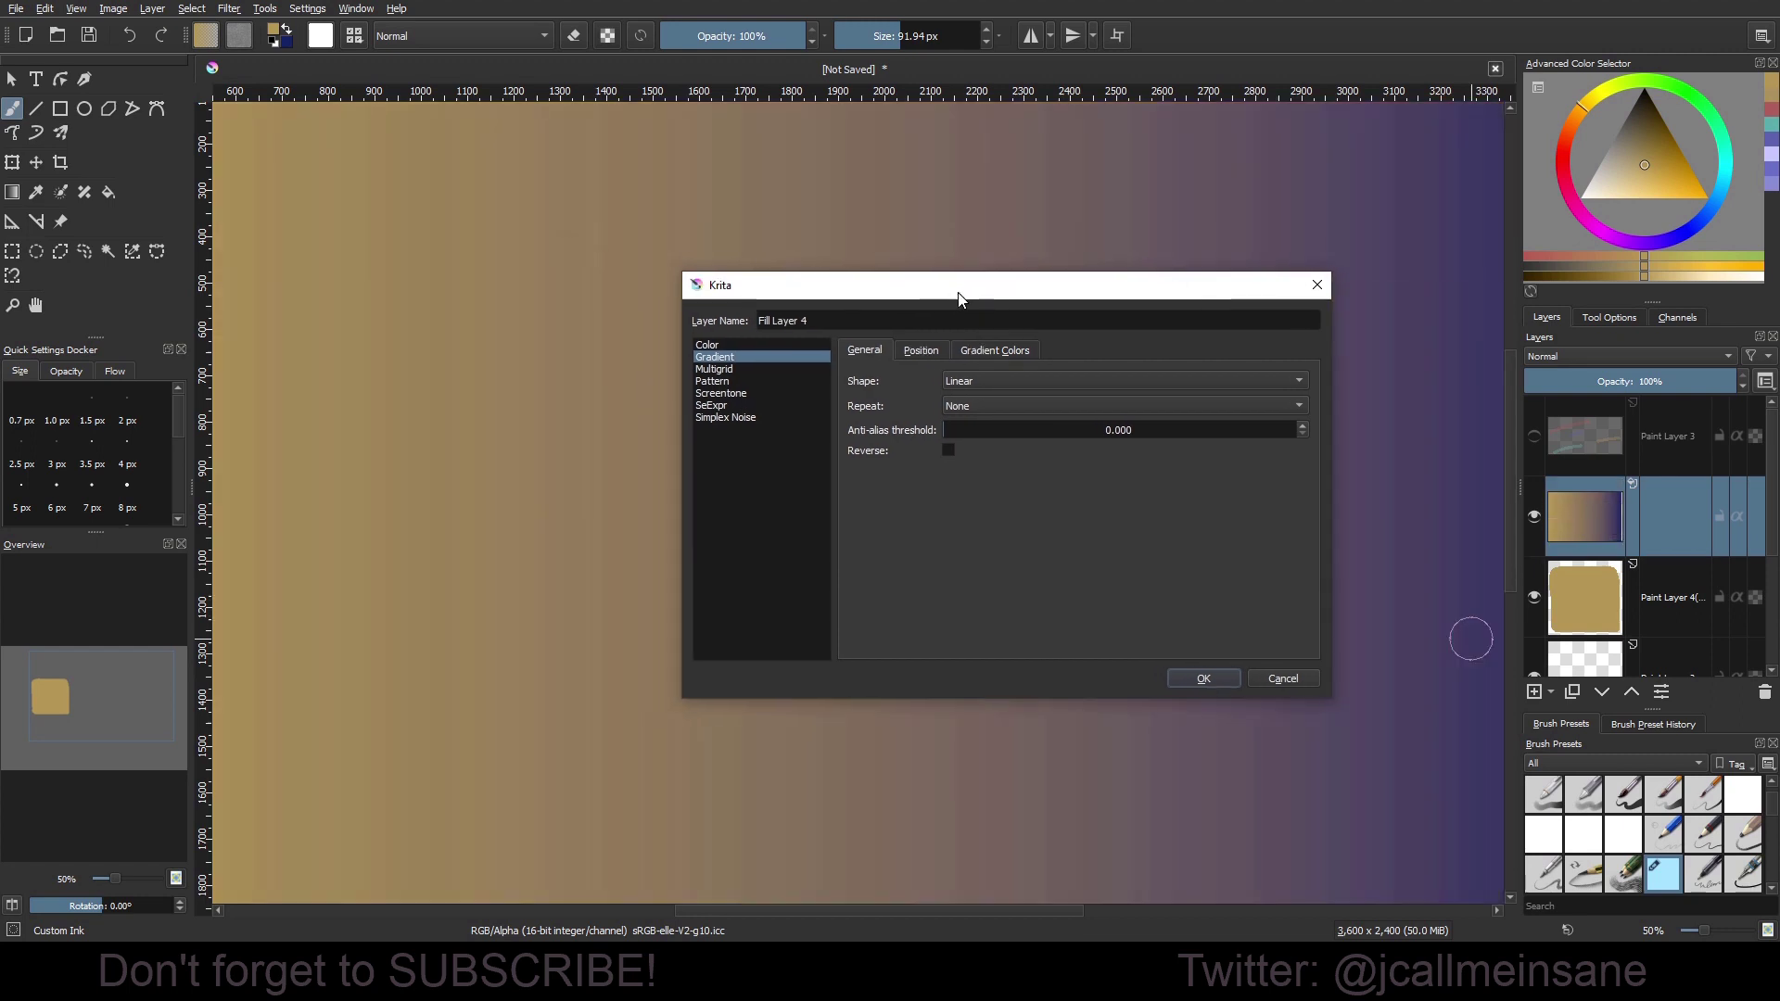
Review the gradient fill's position settings, color stops, and available gradient presets.
click(916, 352)
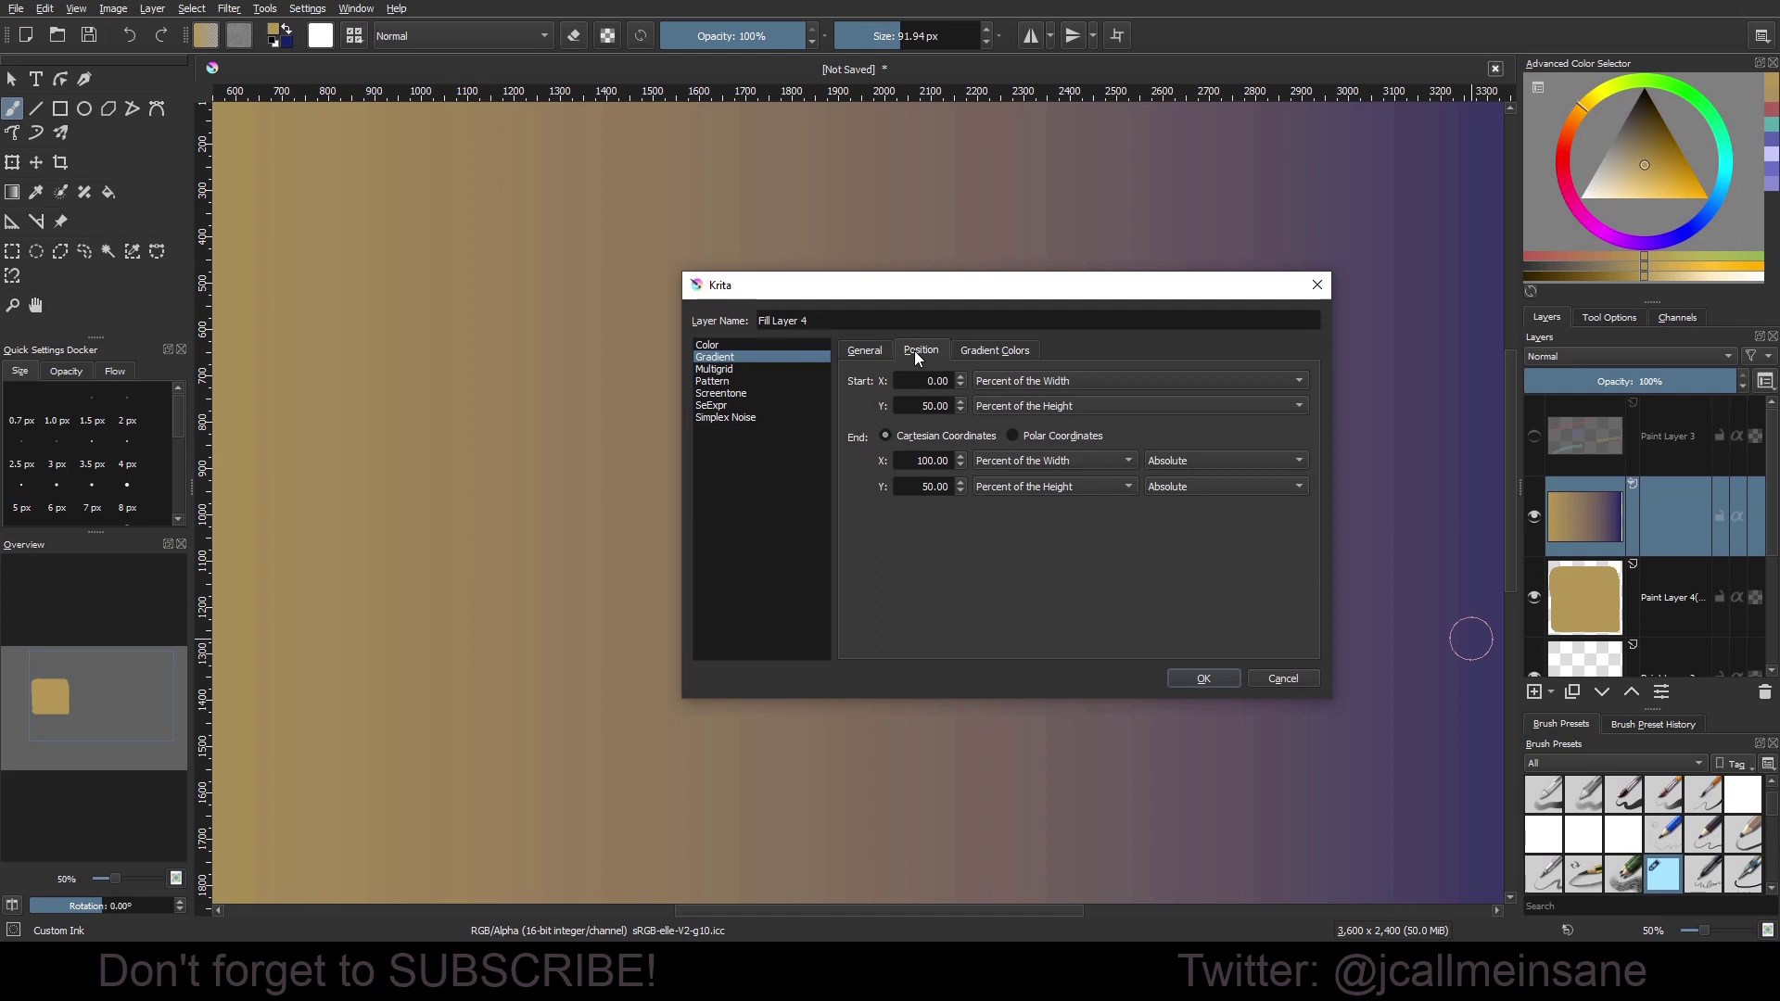
click(973, 358)
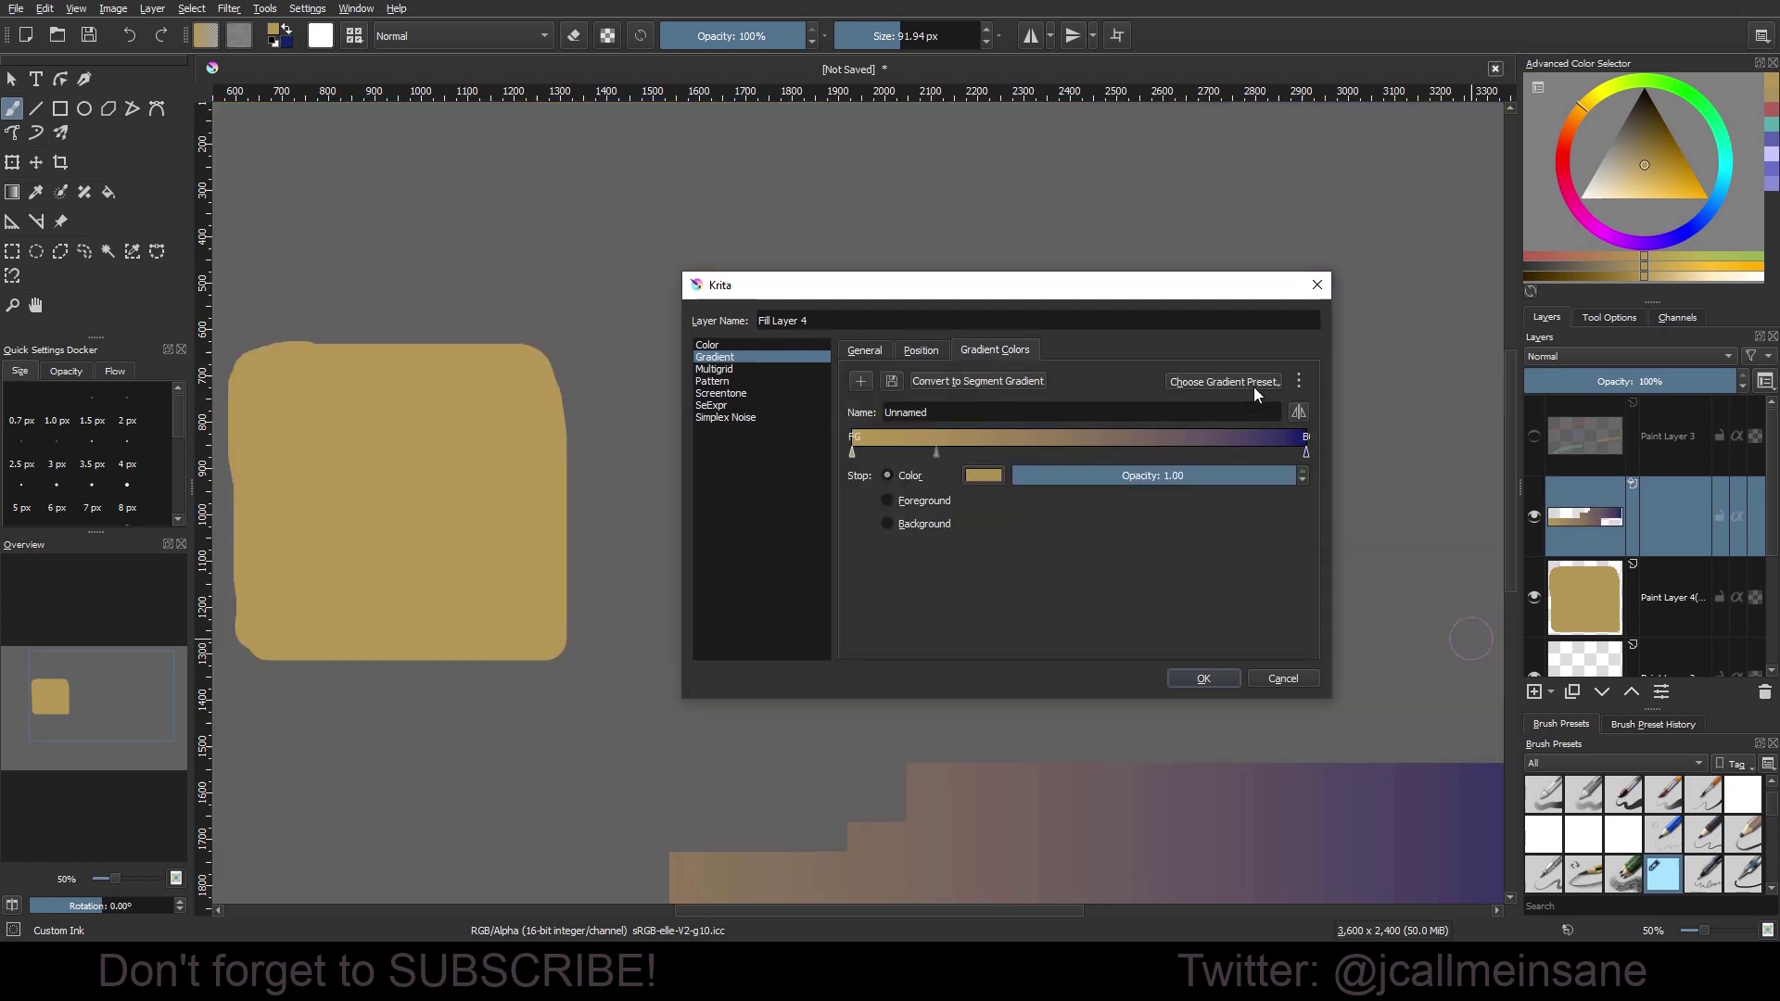
click(1251, 384)
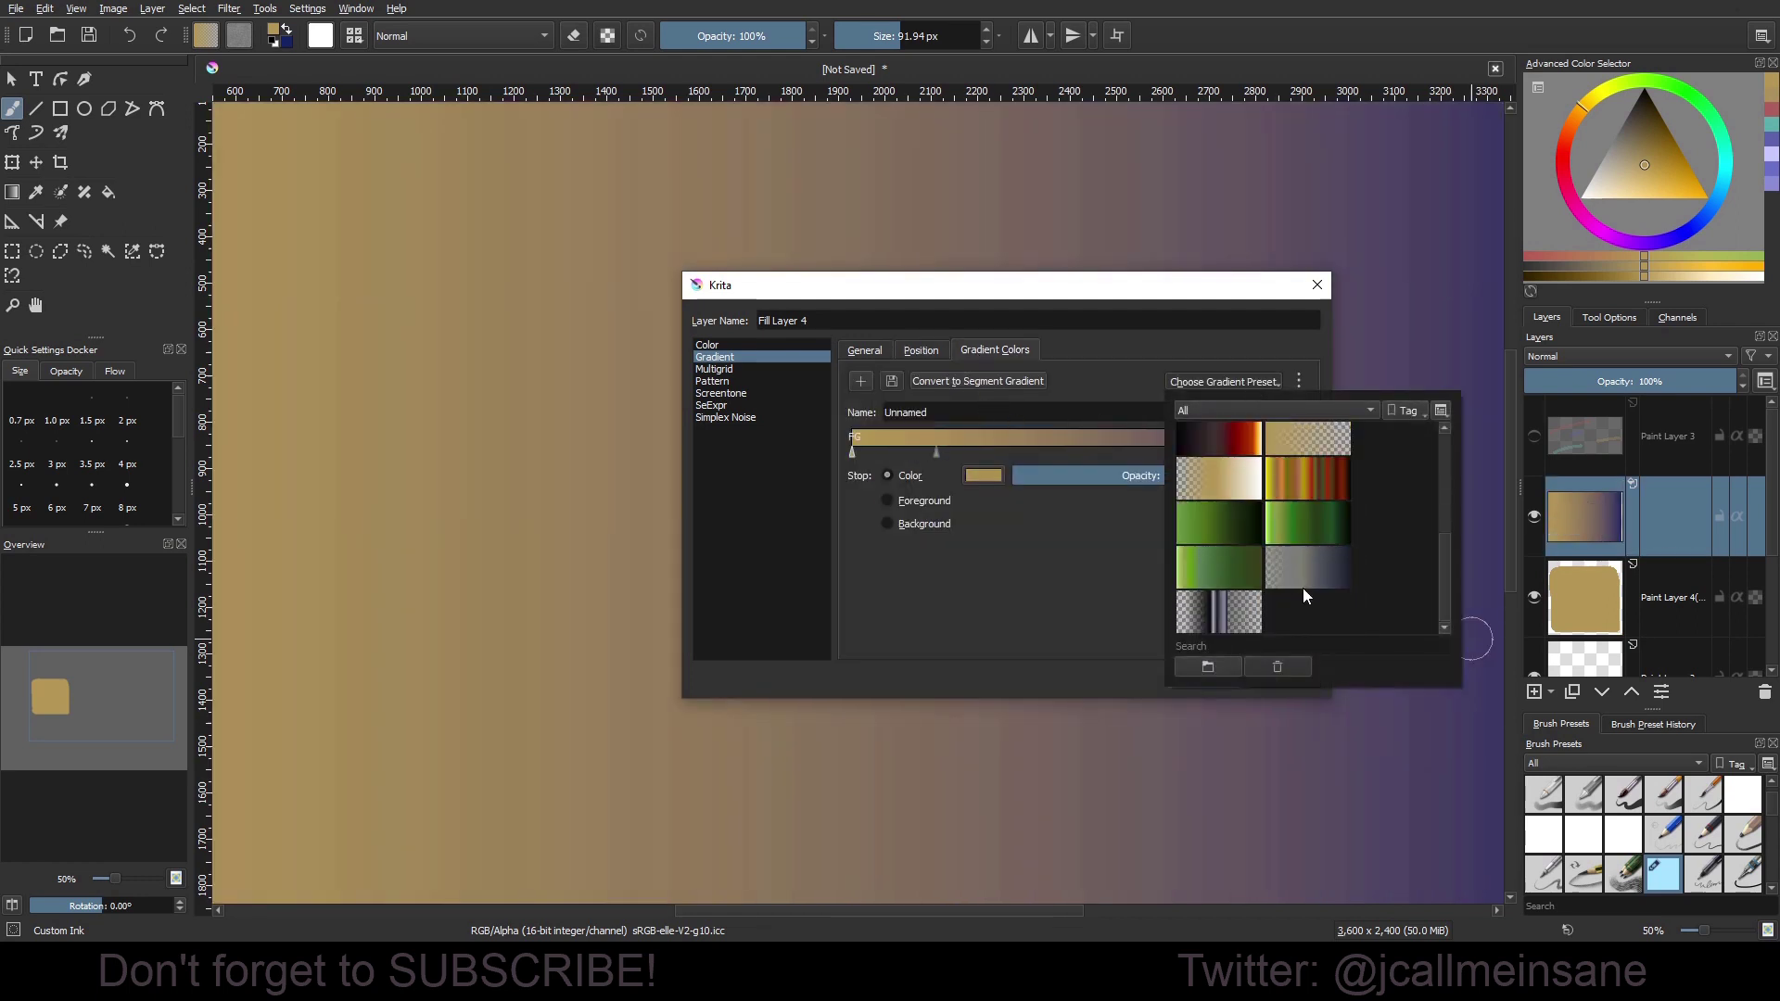
scroll(1304, 591, up, 3)
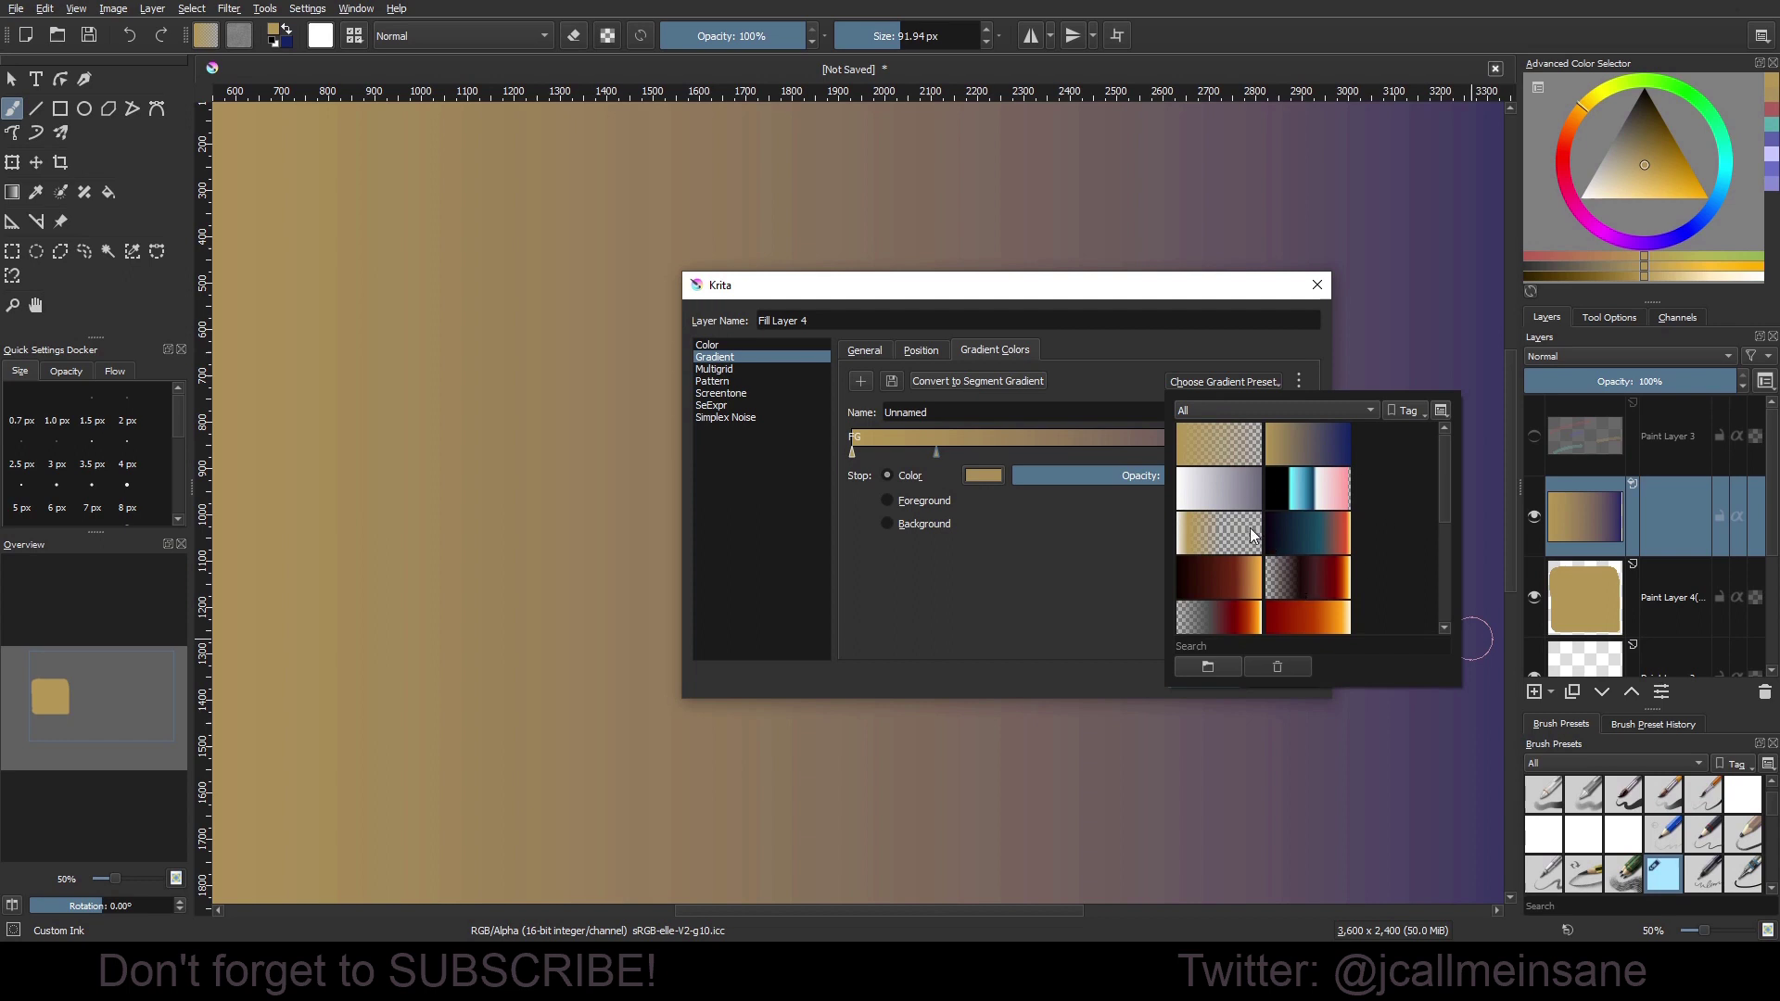
Switch the gradient back and forth between segment and stop types, and look over the gradient presets again.
click(965, 384)
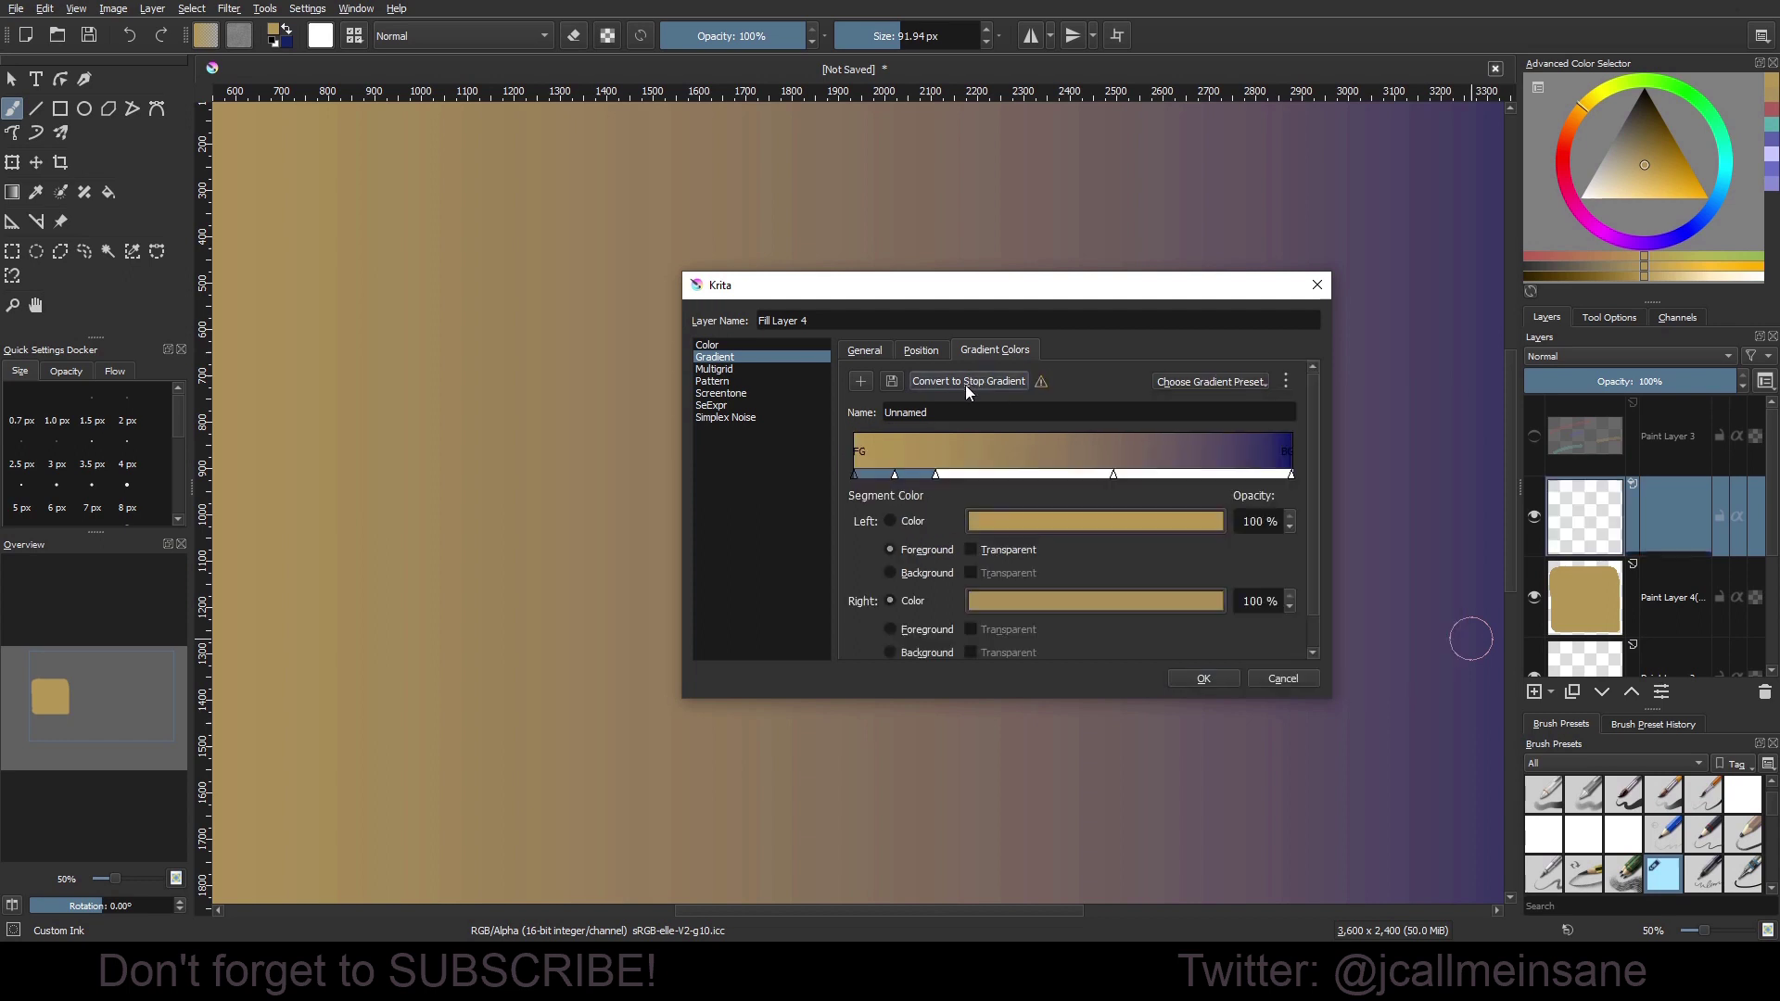
click(965, 385)
click(965, 386)
click(965, 386)
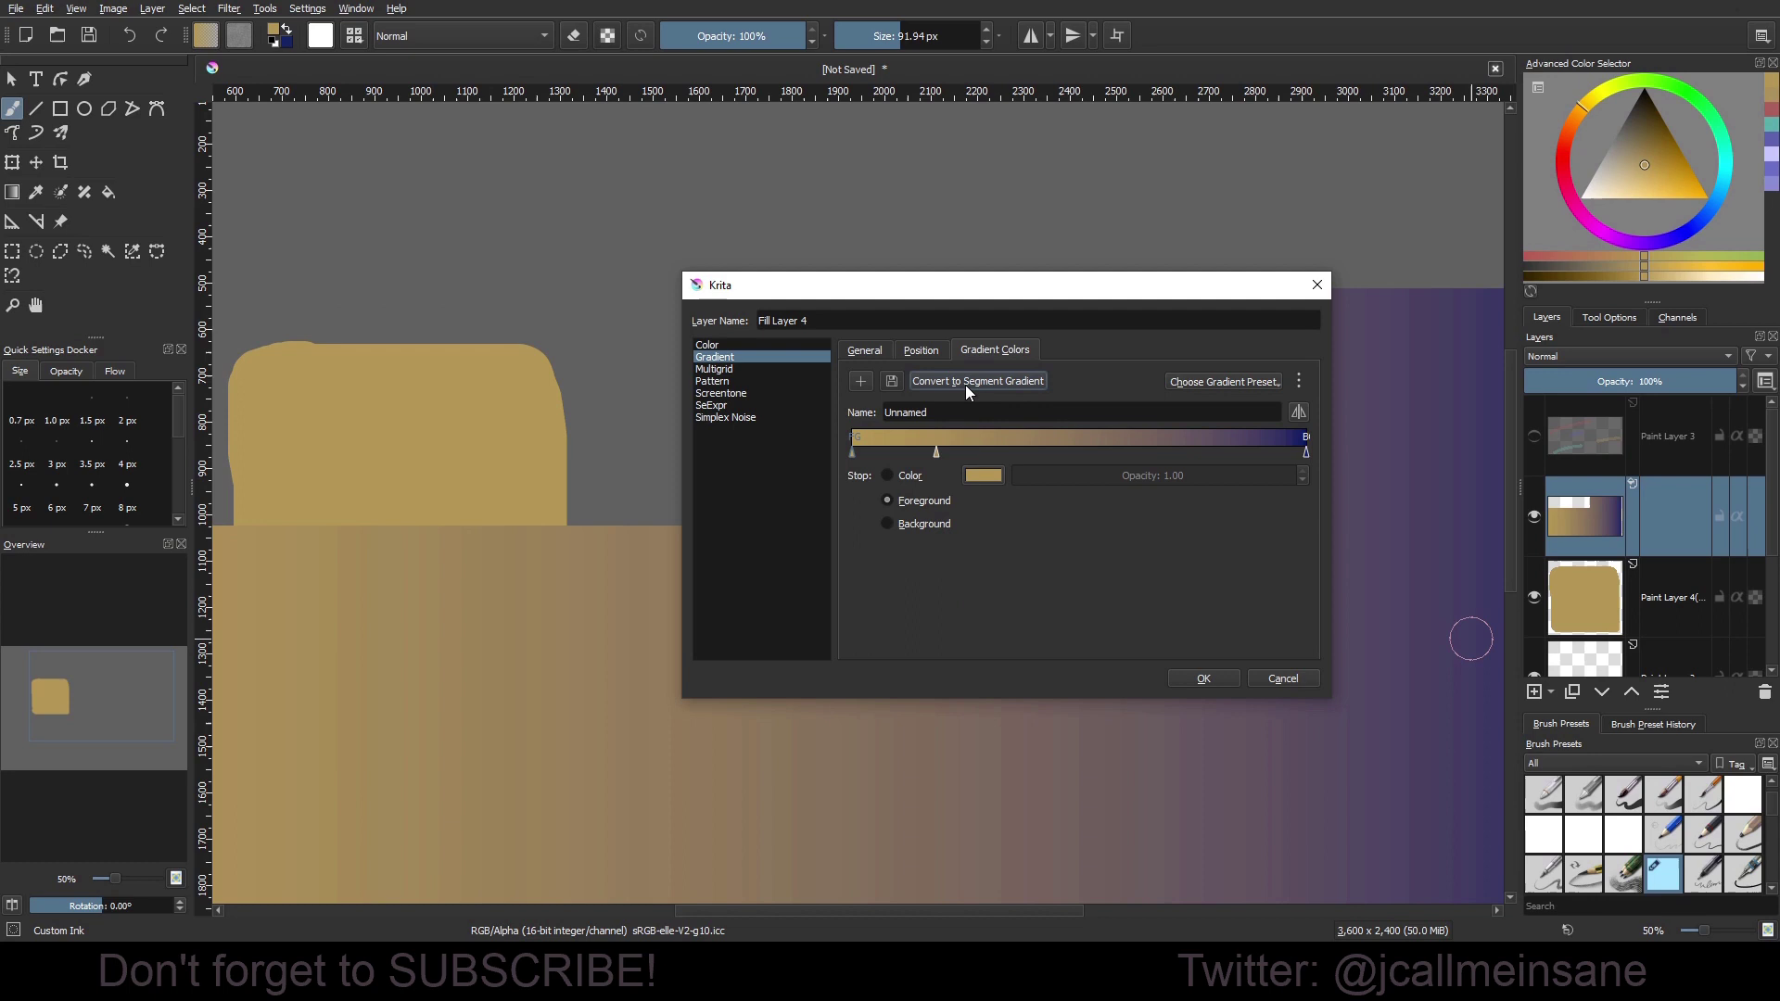
click(1175, 384)
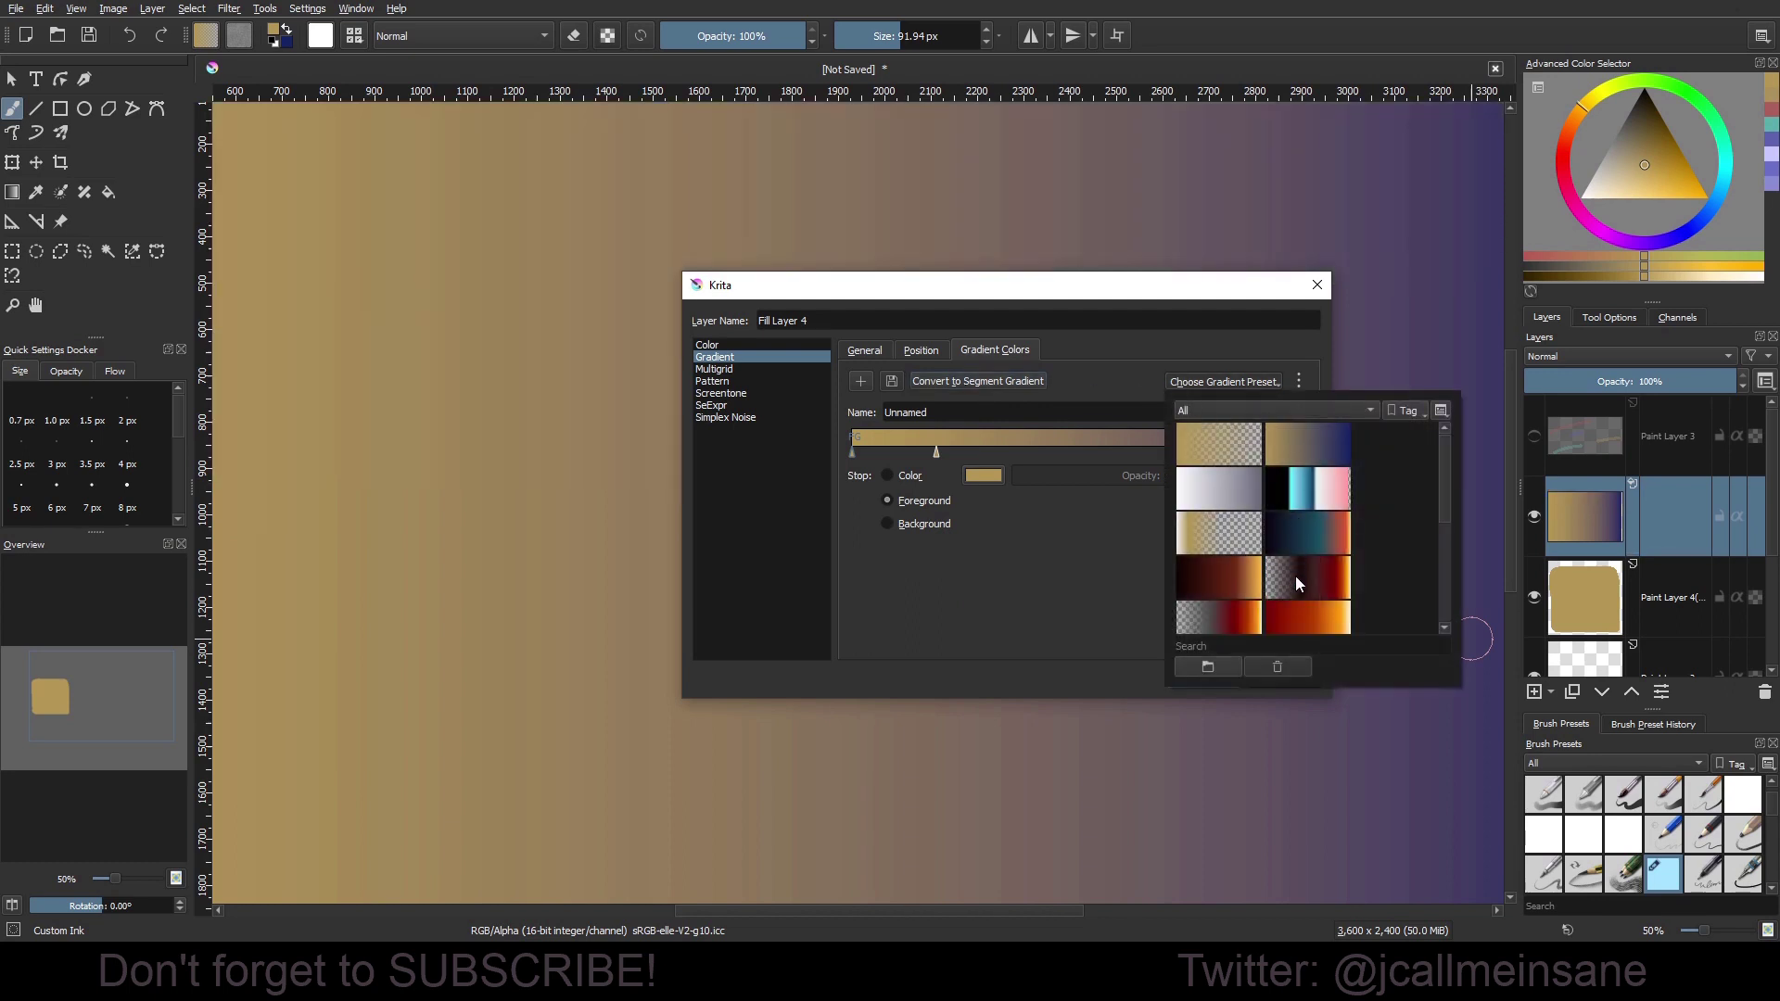
click(1038, 386)
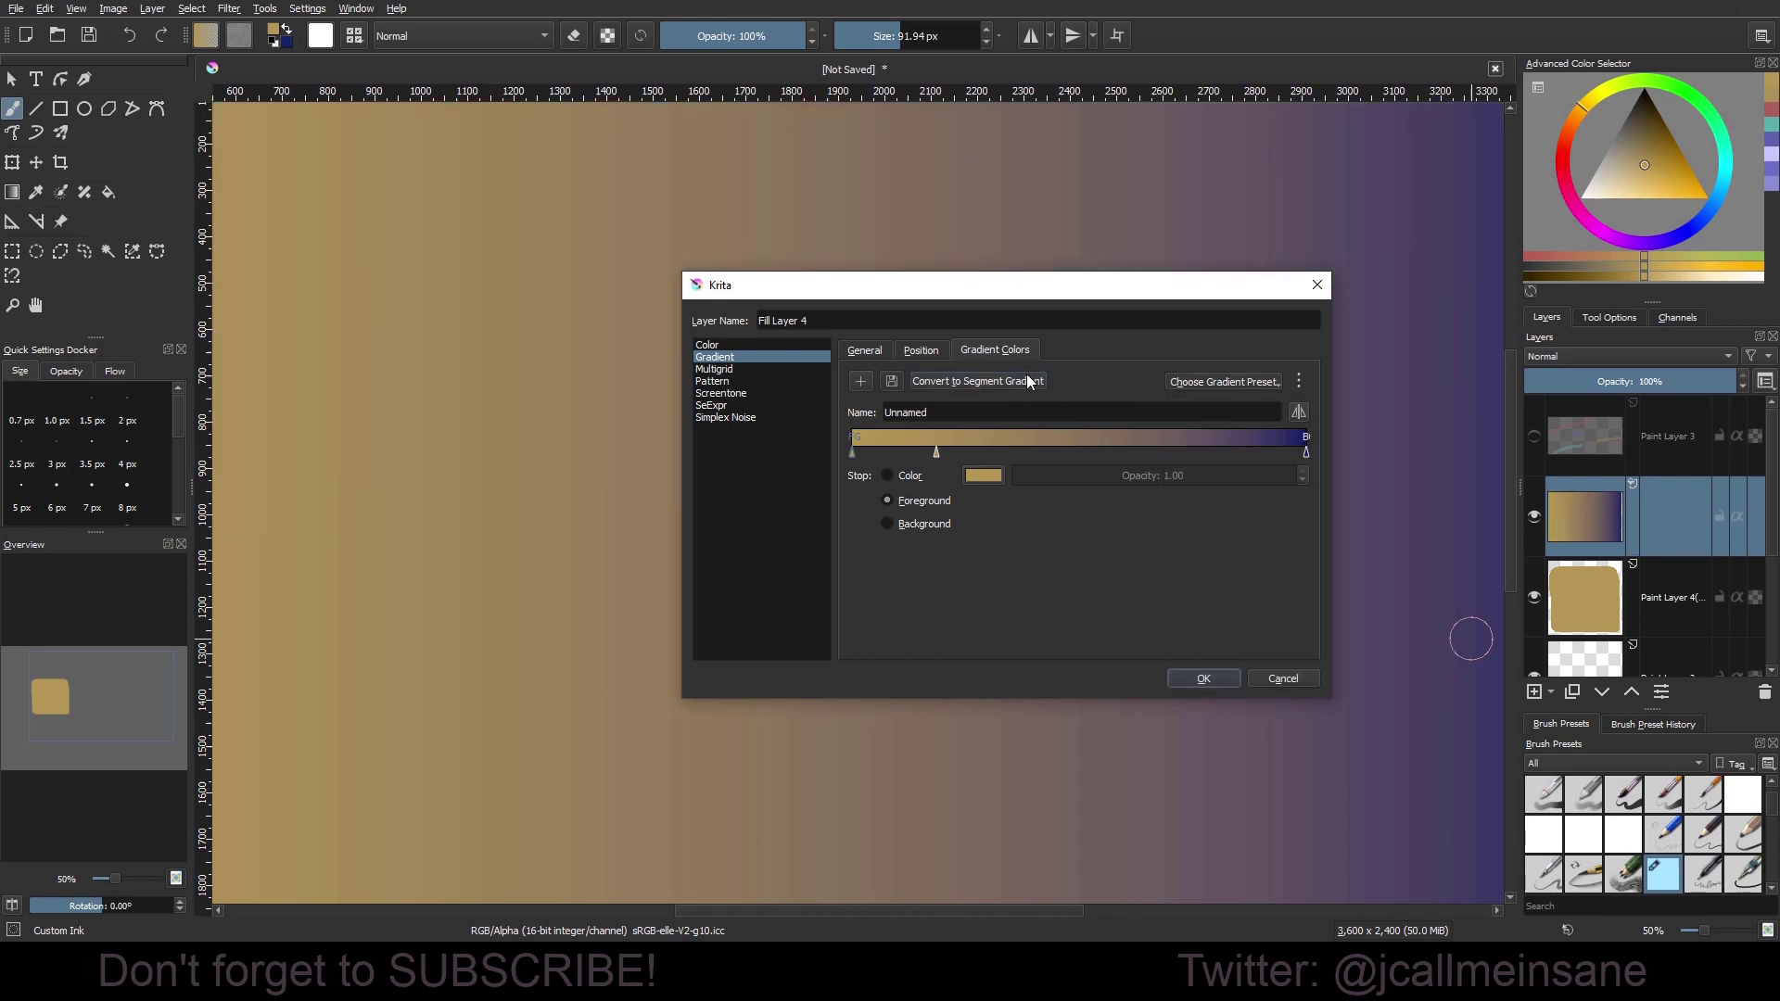
Convert to a segment gradient, extend its first segment to about the middle, and discard the fill layer.
click(1027, 380)
drag(937, 477, 1064, 475)
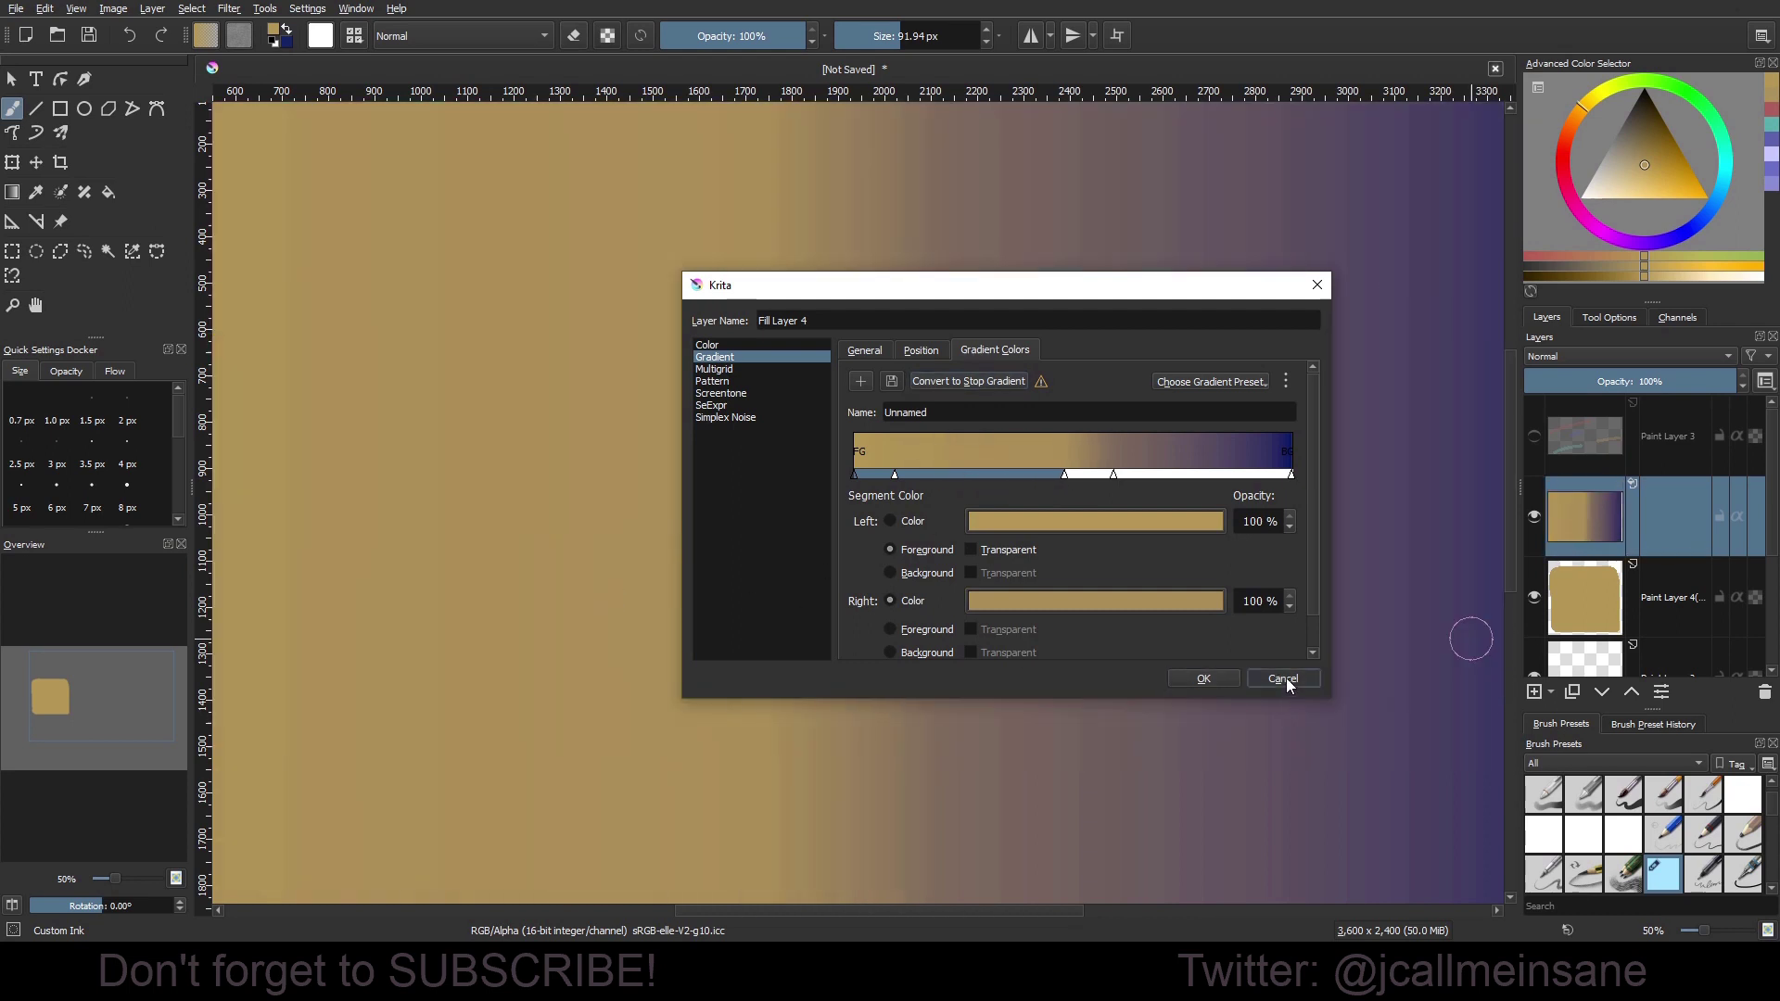
click(1283, 678)
Add another gradient fill layer over the whole canvas and check its position settings.
scroll(1107, 639, down, 3)
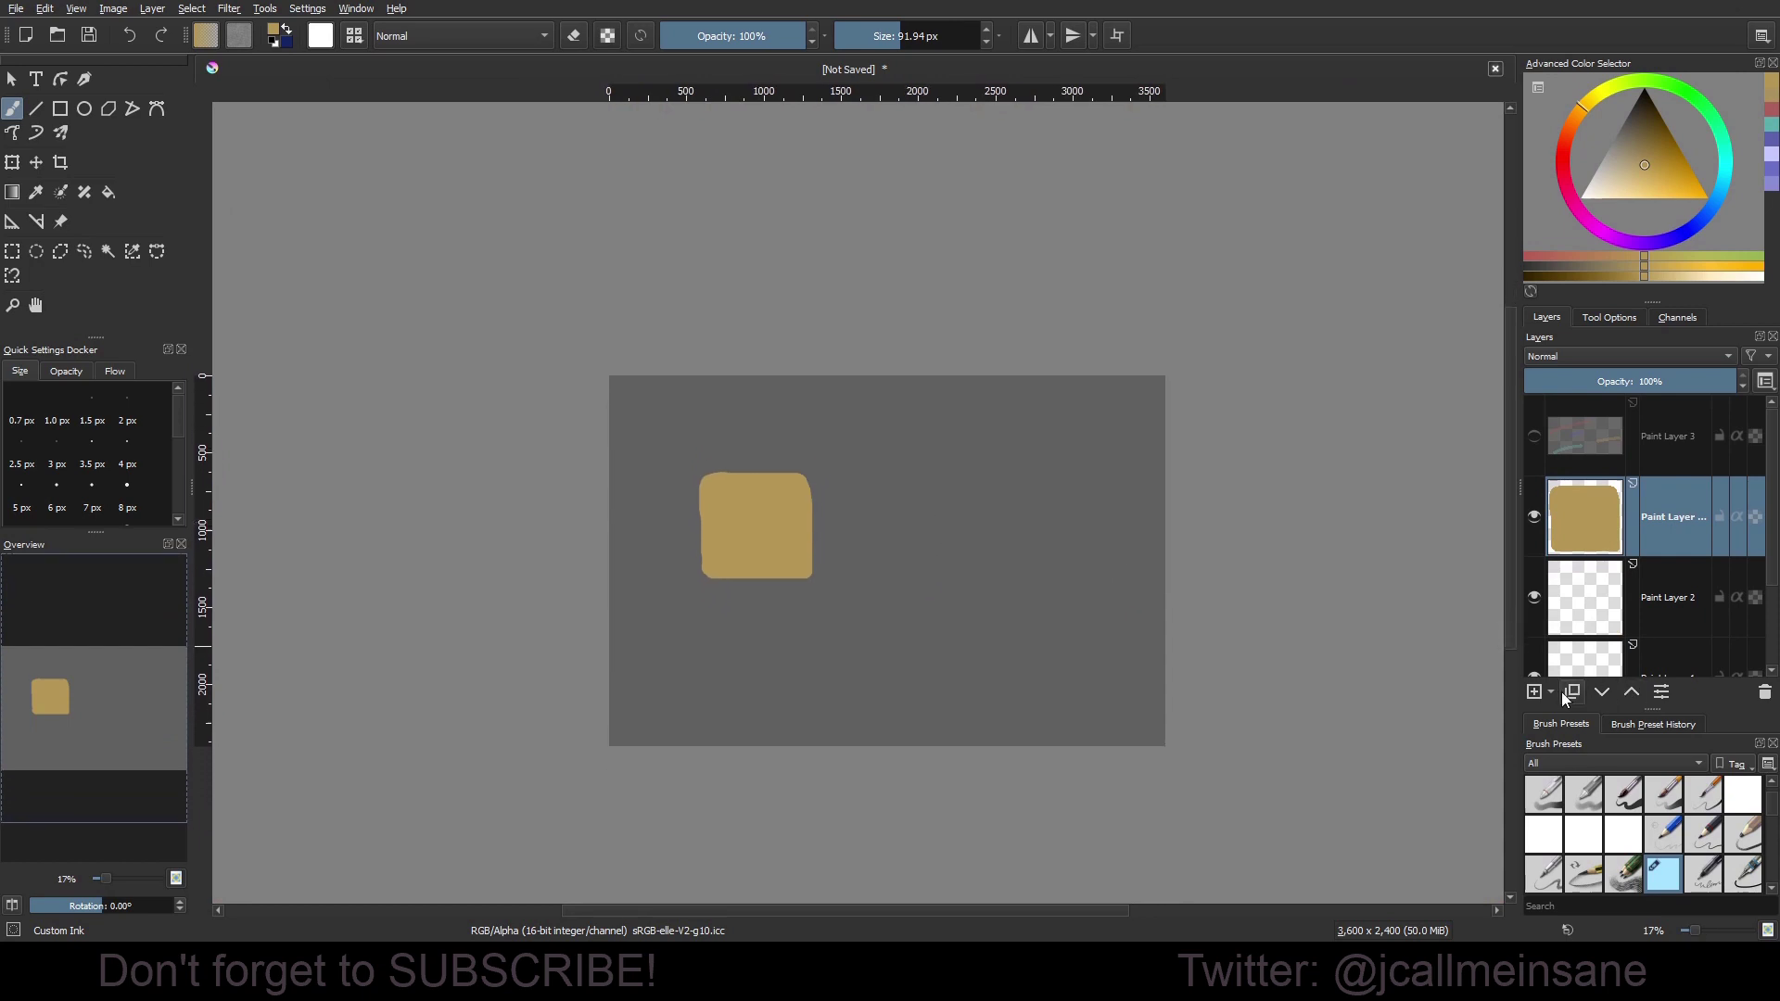
click(1550, 692)
click(1573, 812)
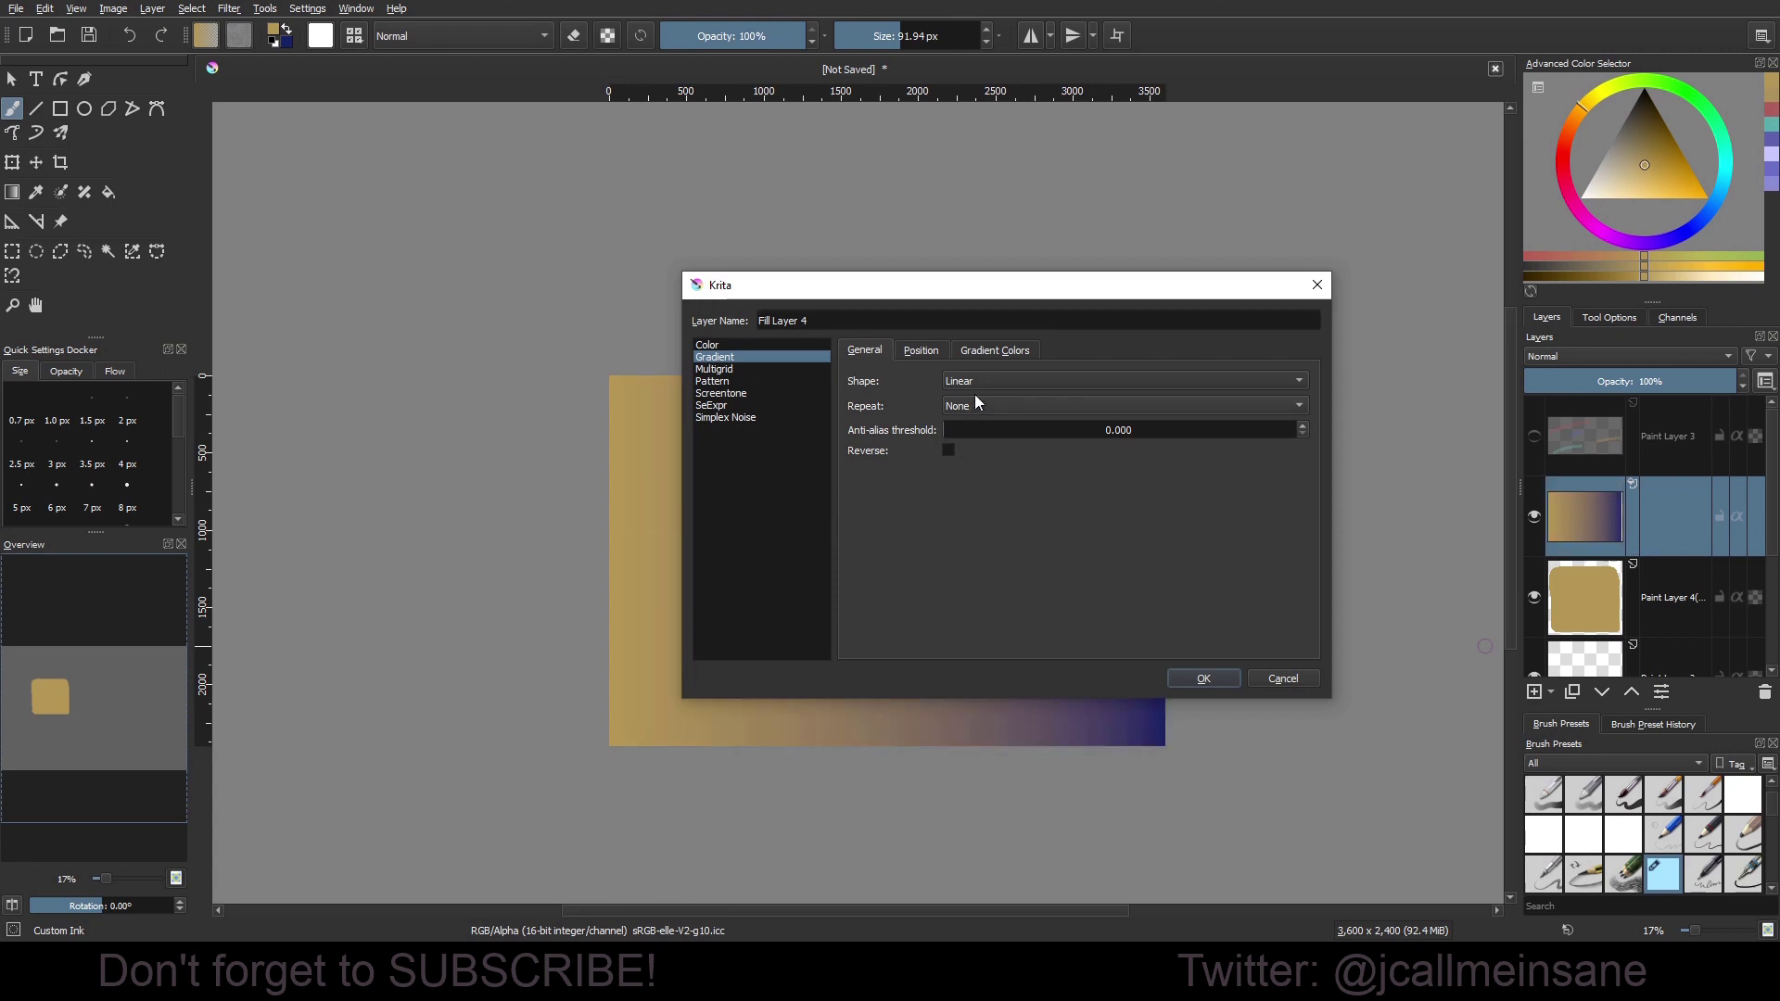
click(942, 349)
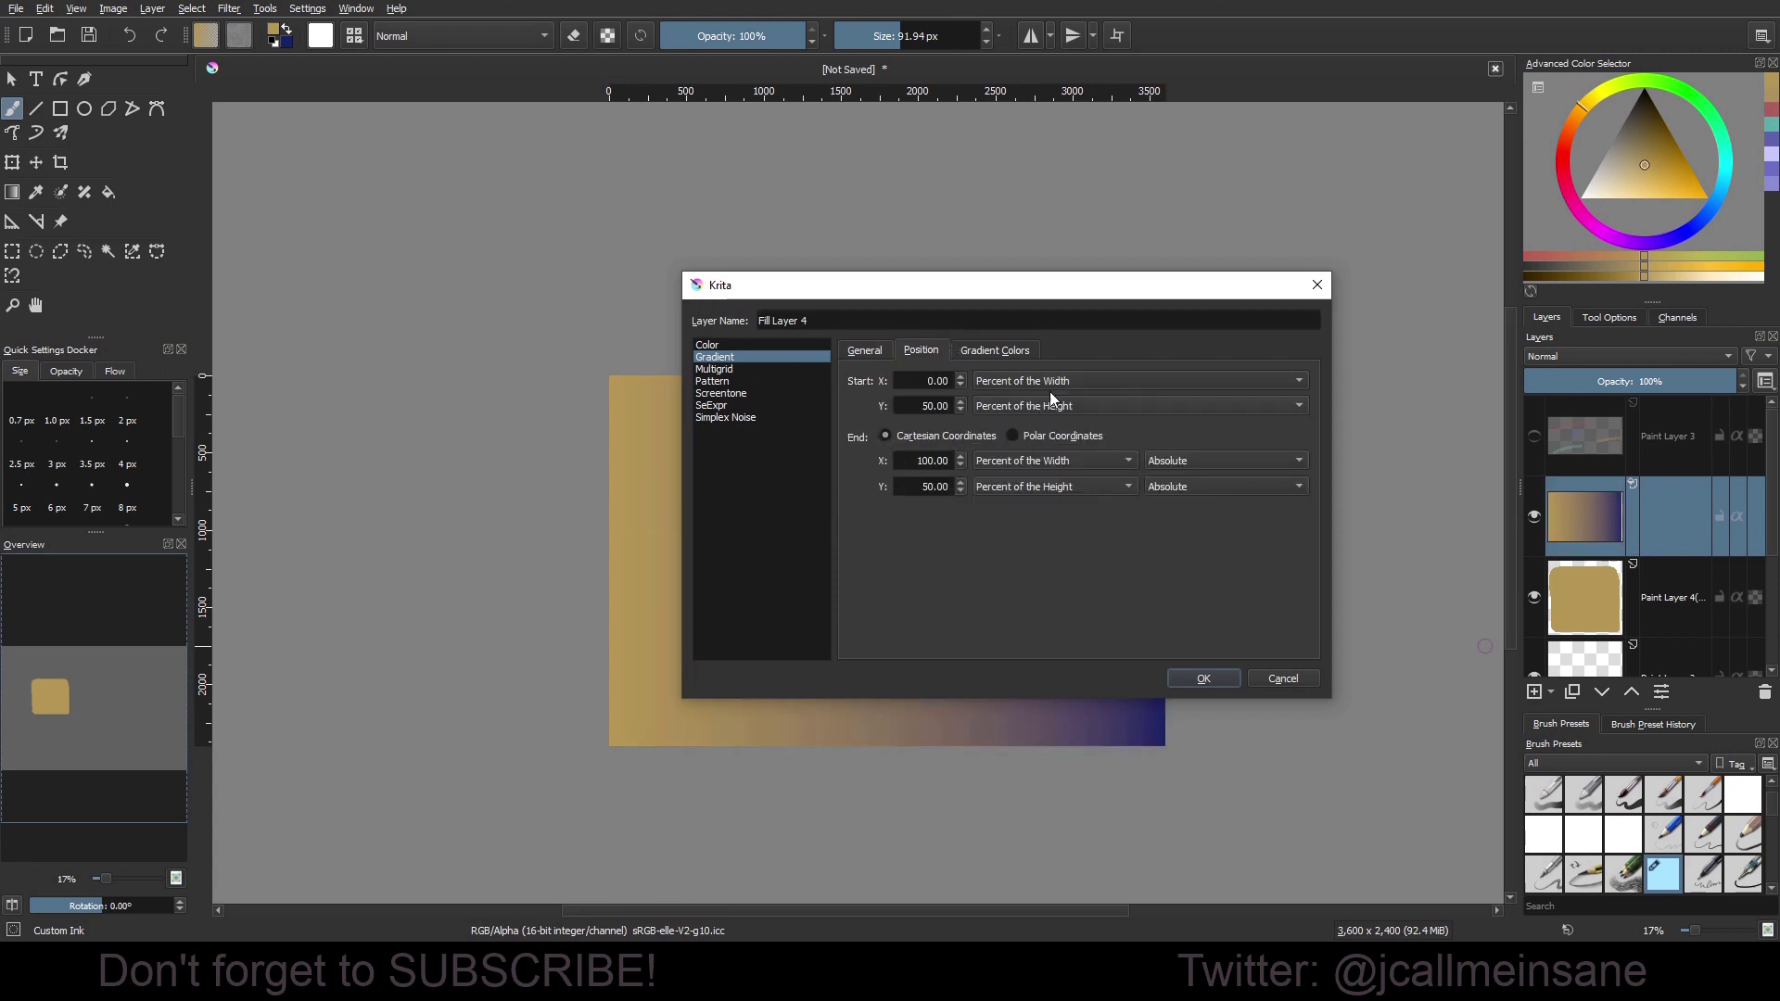
Shift the gradient's middle color stop toward the center and set its color to light purple #e598ff.
click(980, 351)
drag(922, 439, 975, 442)
click(973, 478)
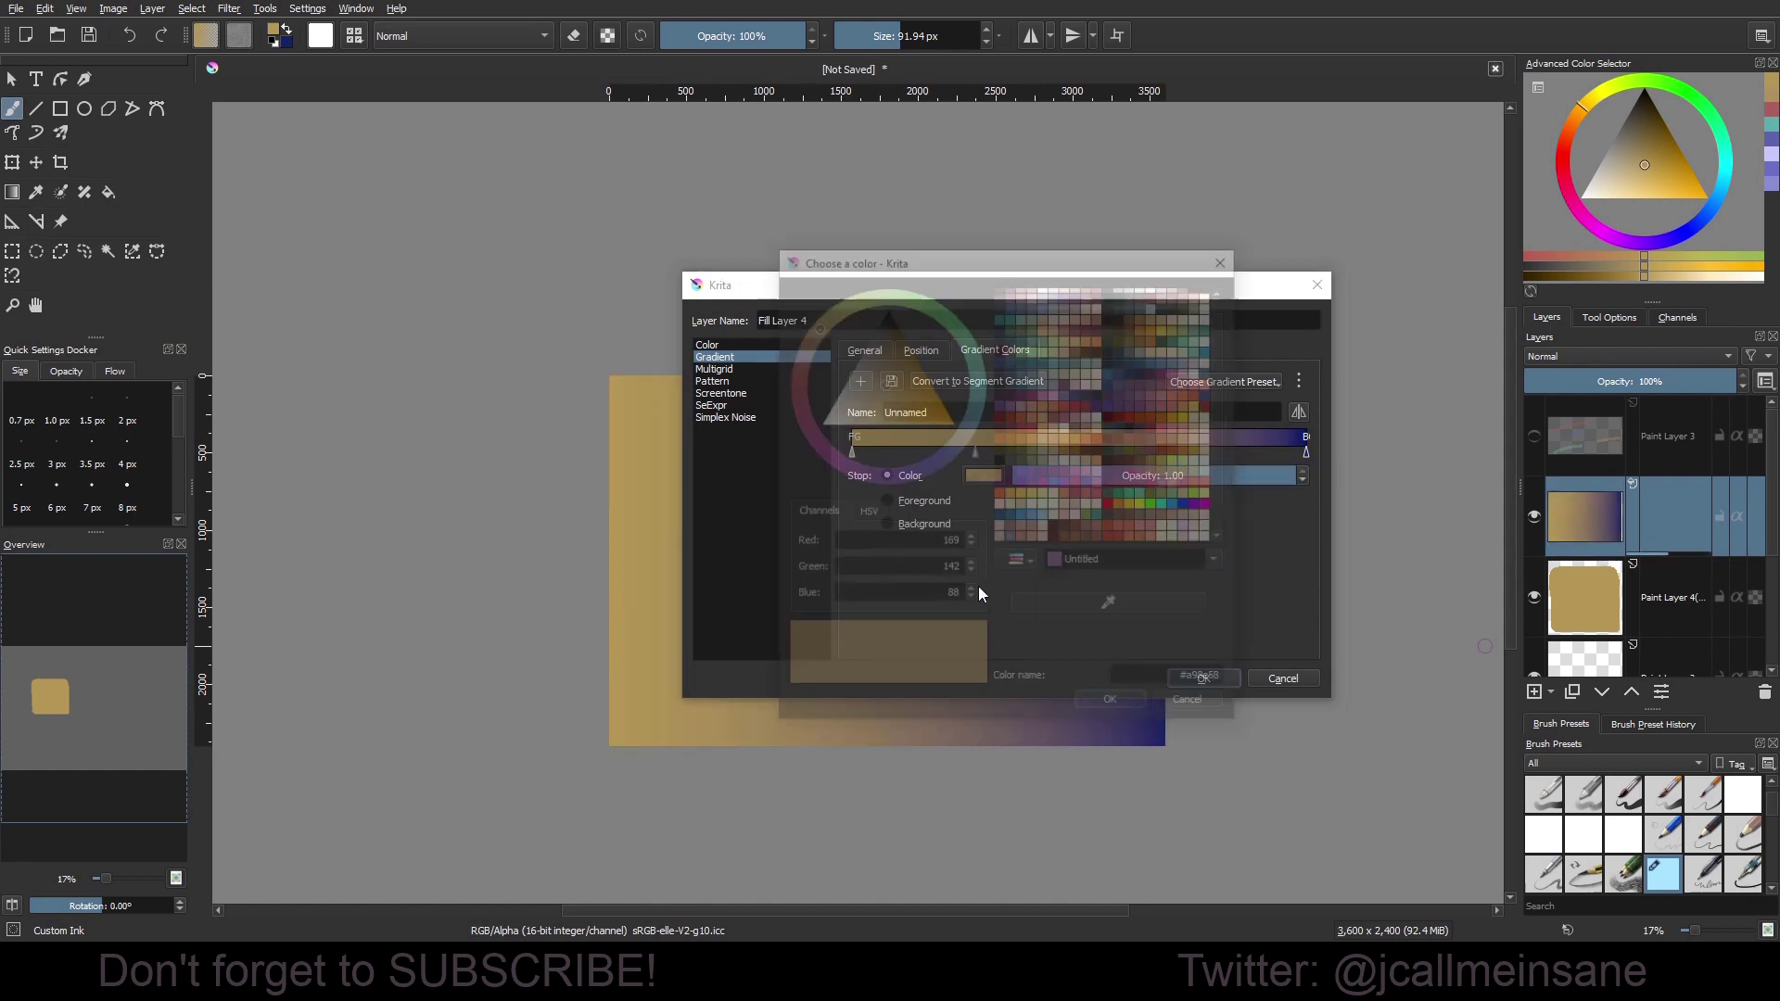
click(873, 421)
click(859, 477)
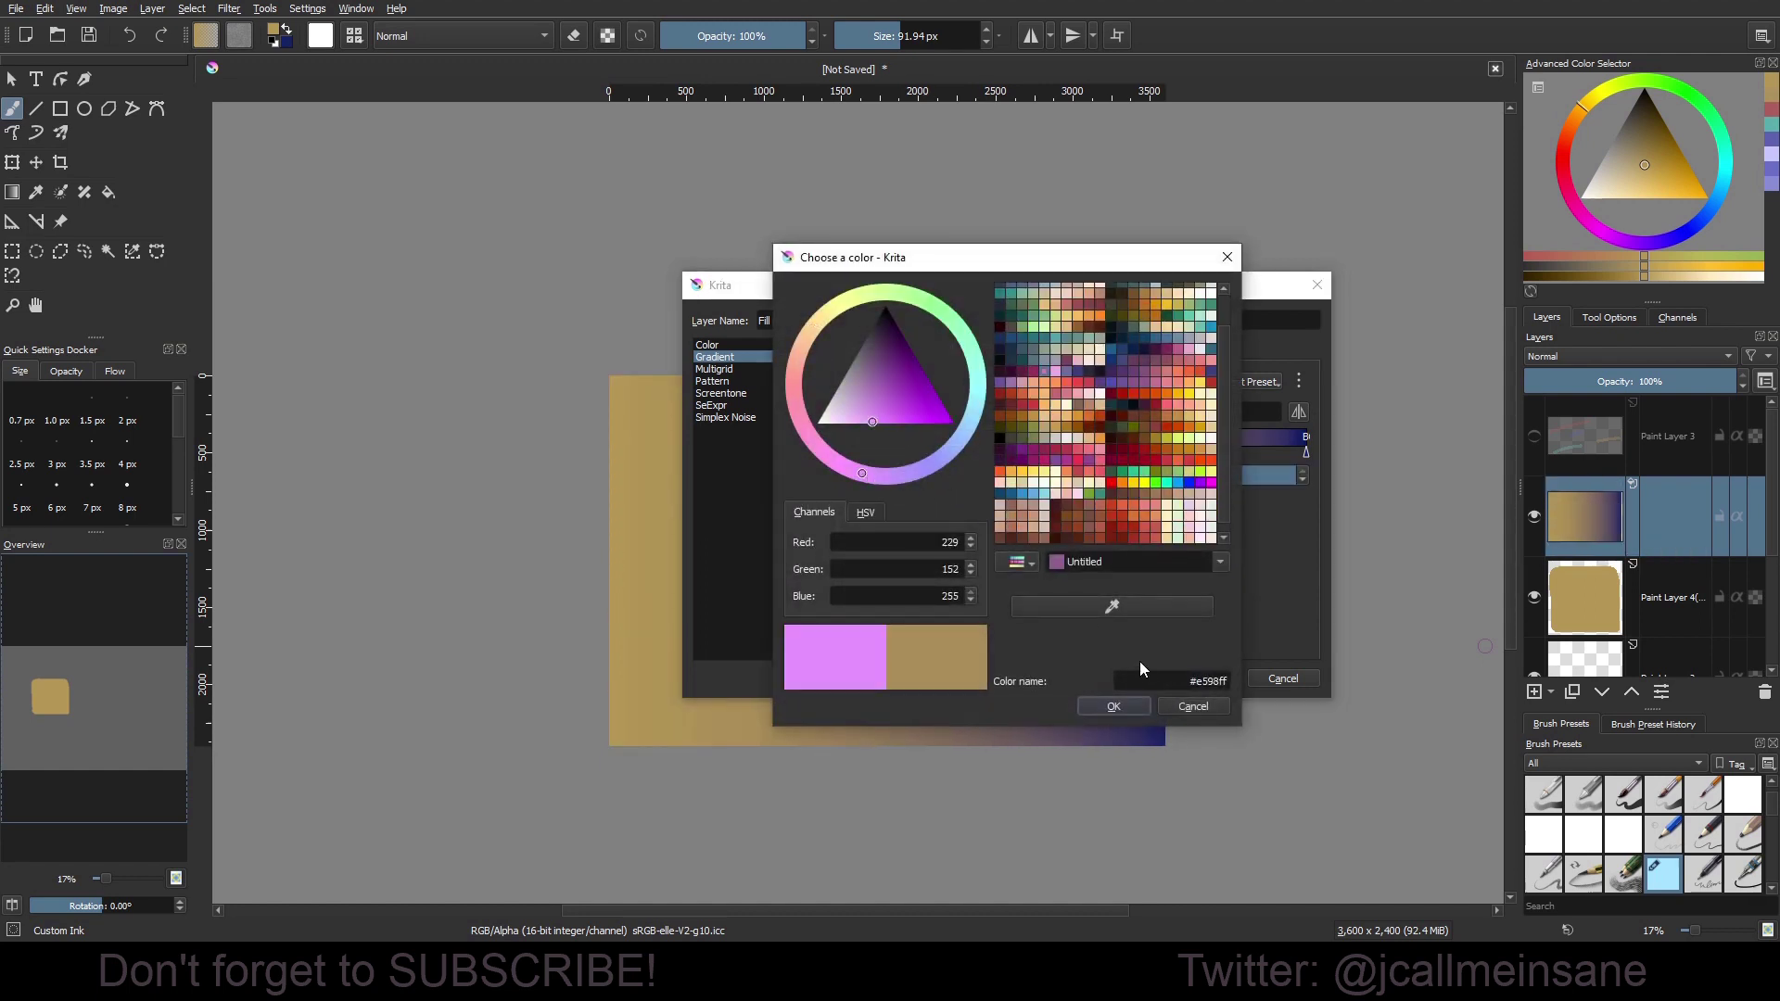
click(1116, 709)
Try to recolor the gradient's first stop, which uses the foreground color, to a medium blue.
click(857, 455)
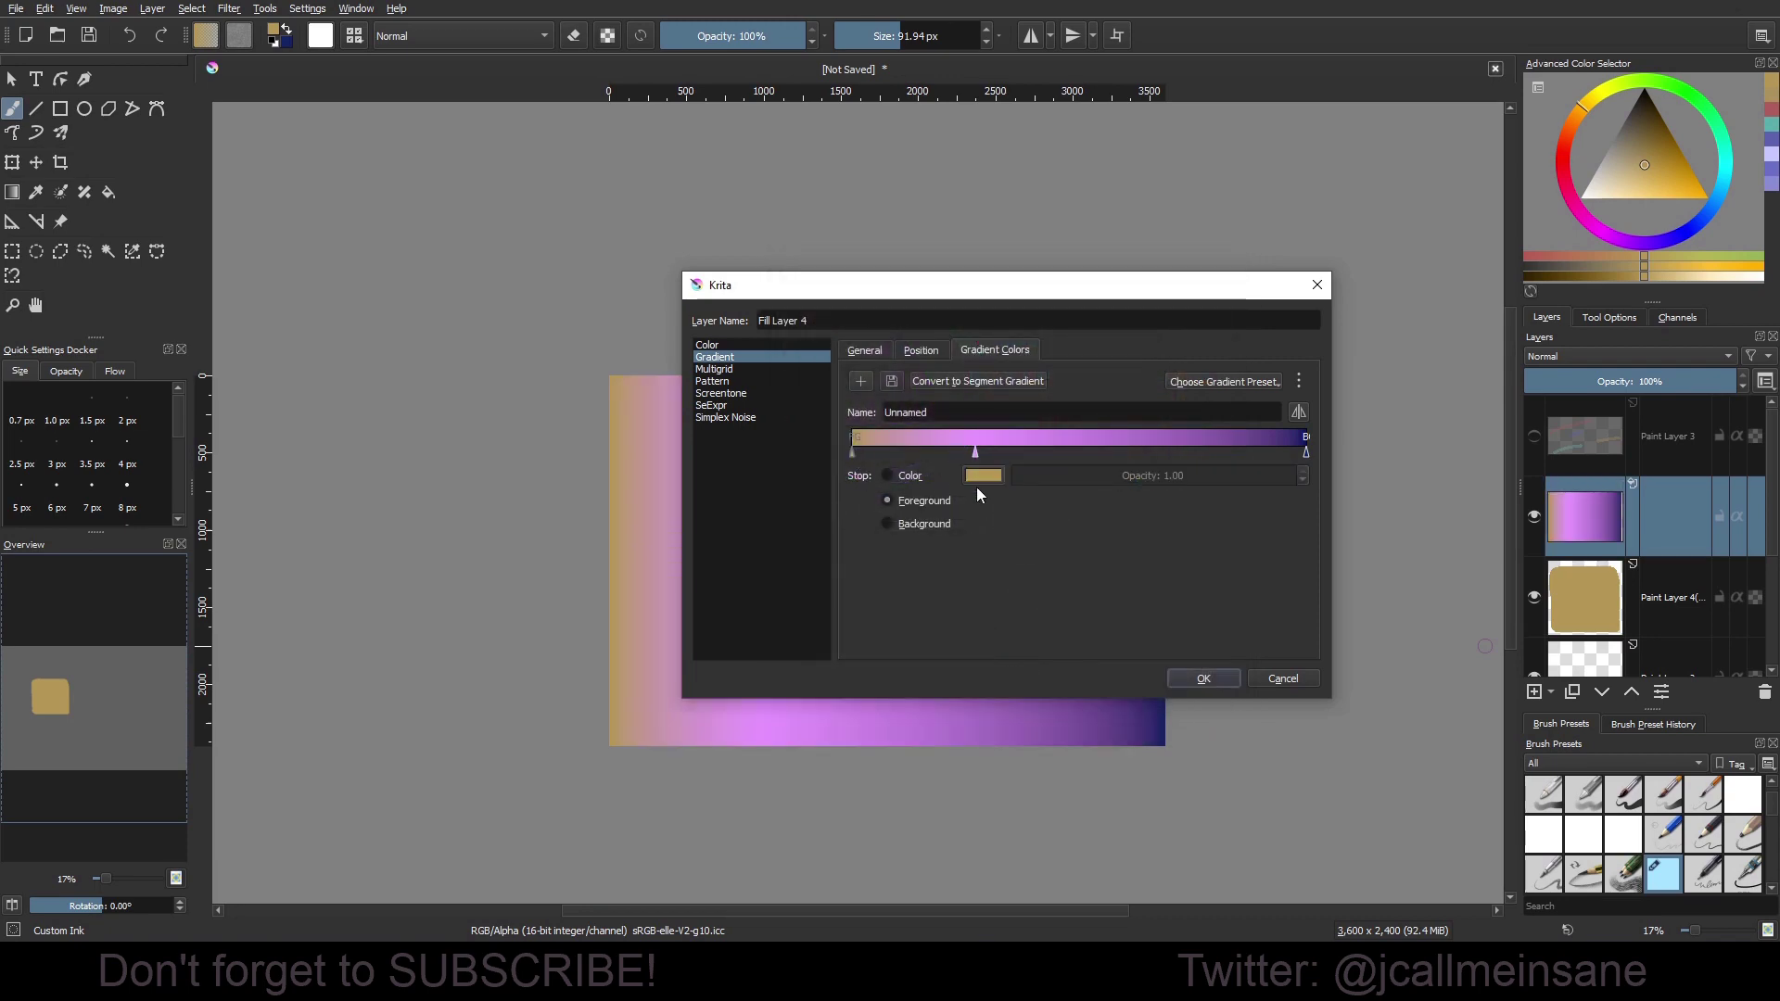
click(981, 487)
click(969, 426)
click(1113, 703)
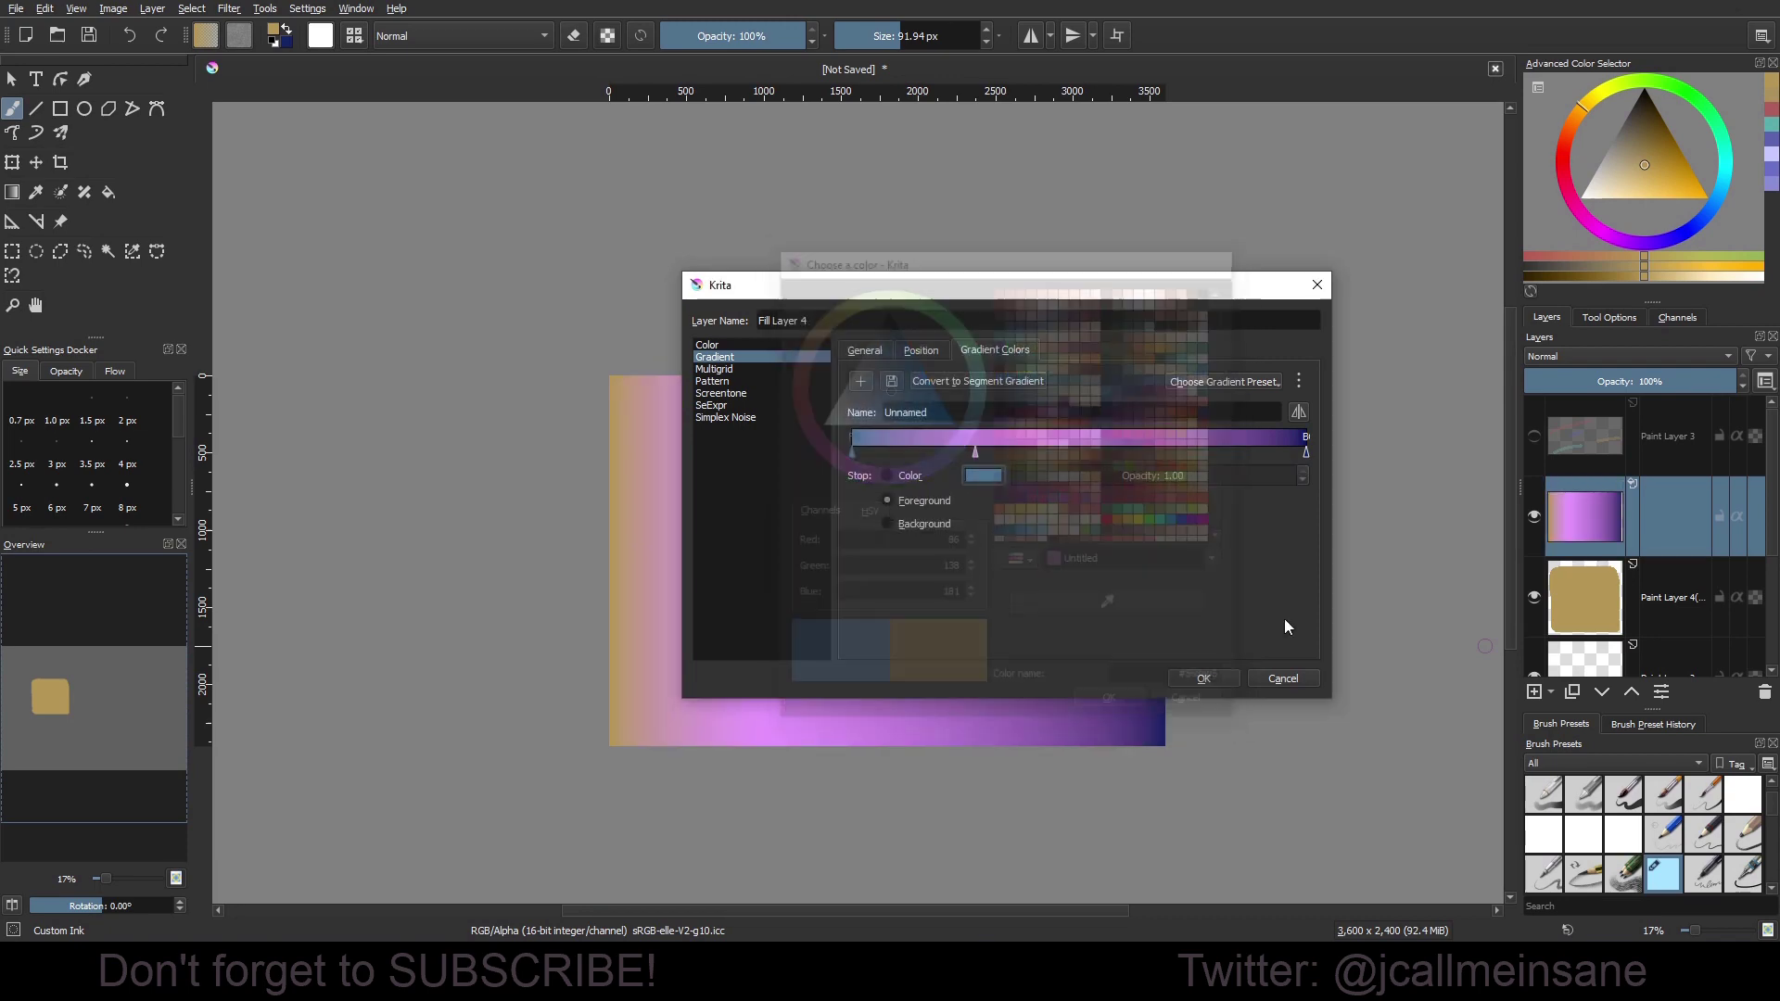
Move the purple stop near the gradient's center, enlarge the fill settings window slightly, and move it off most of the canvas.
drag(982, 454, 1060, 450)
drag(1075, 294, 652, 255)
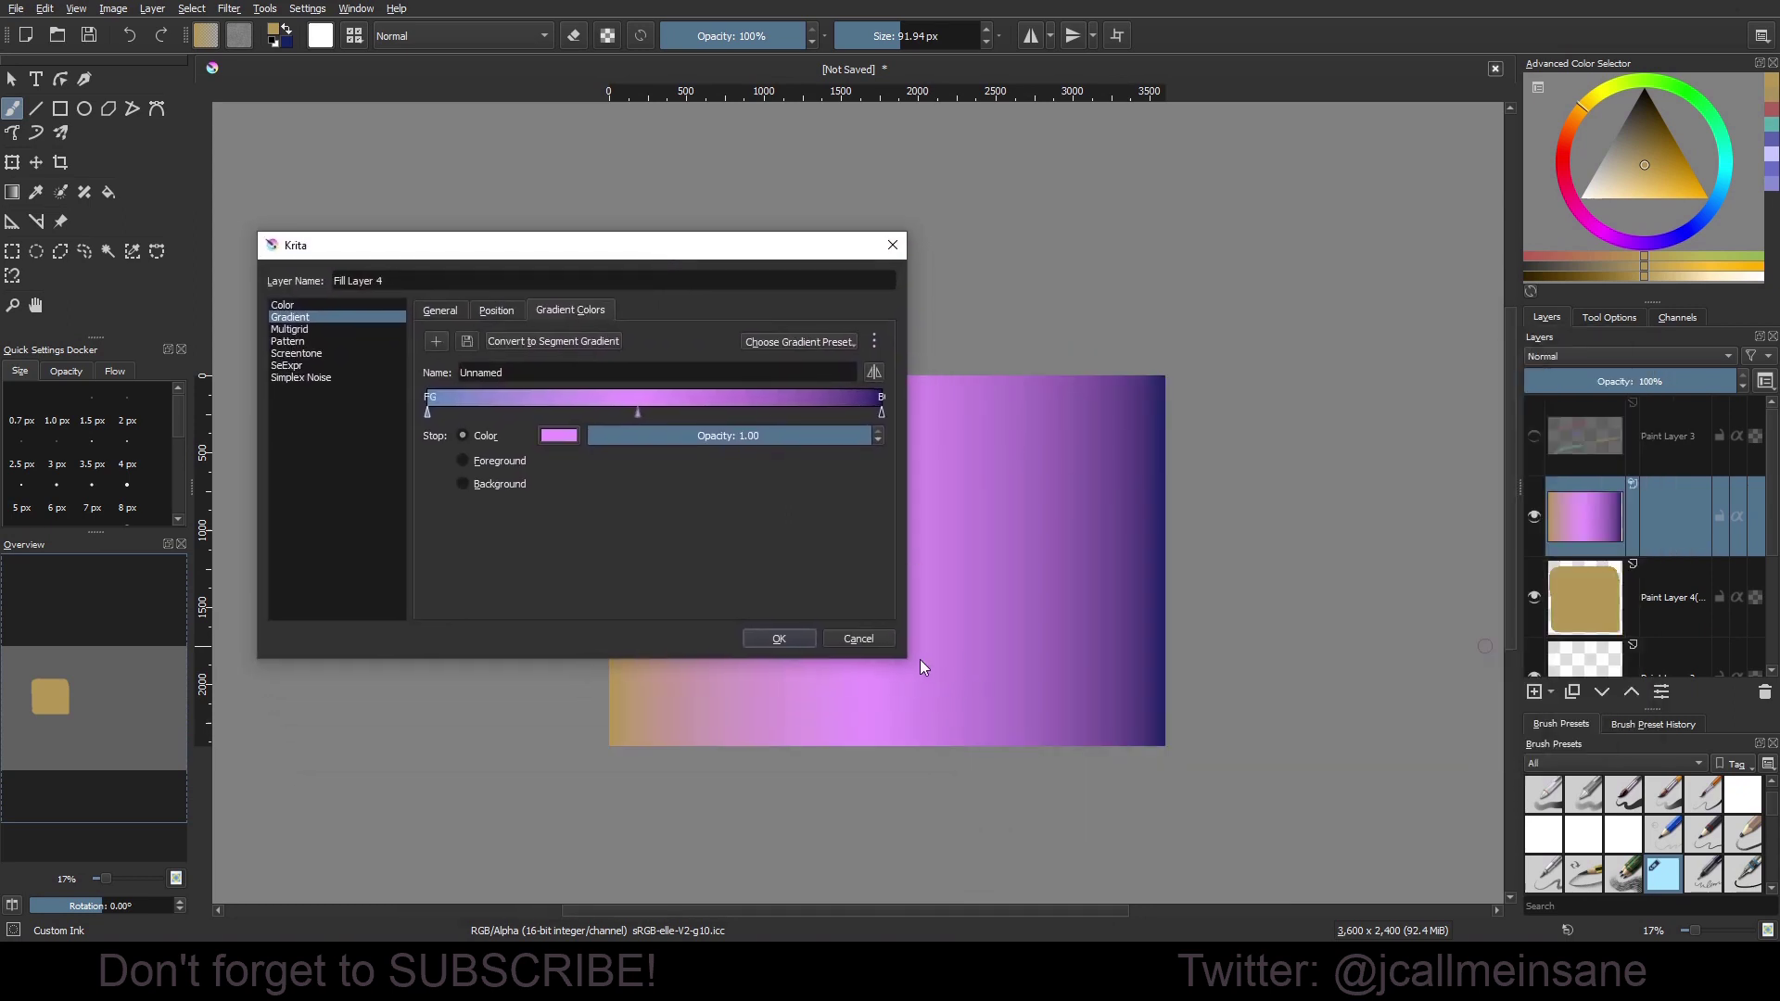
drag(912, 662, 912, 689)
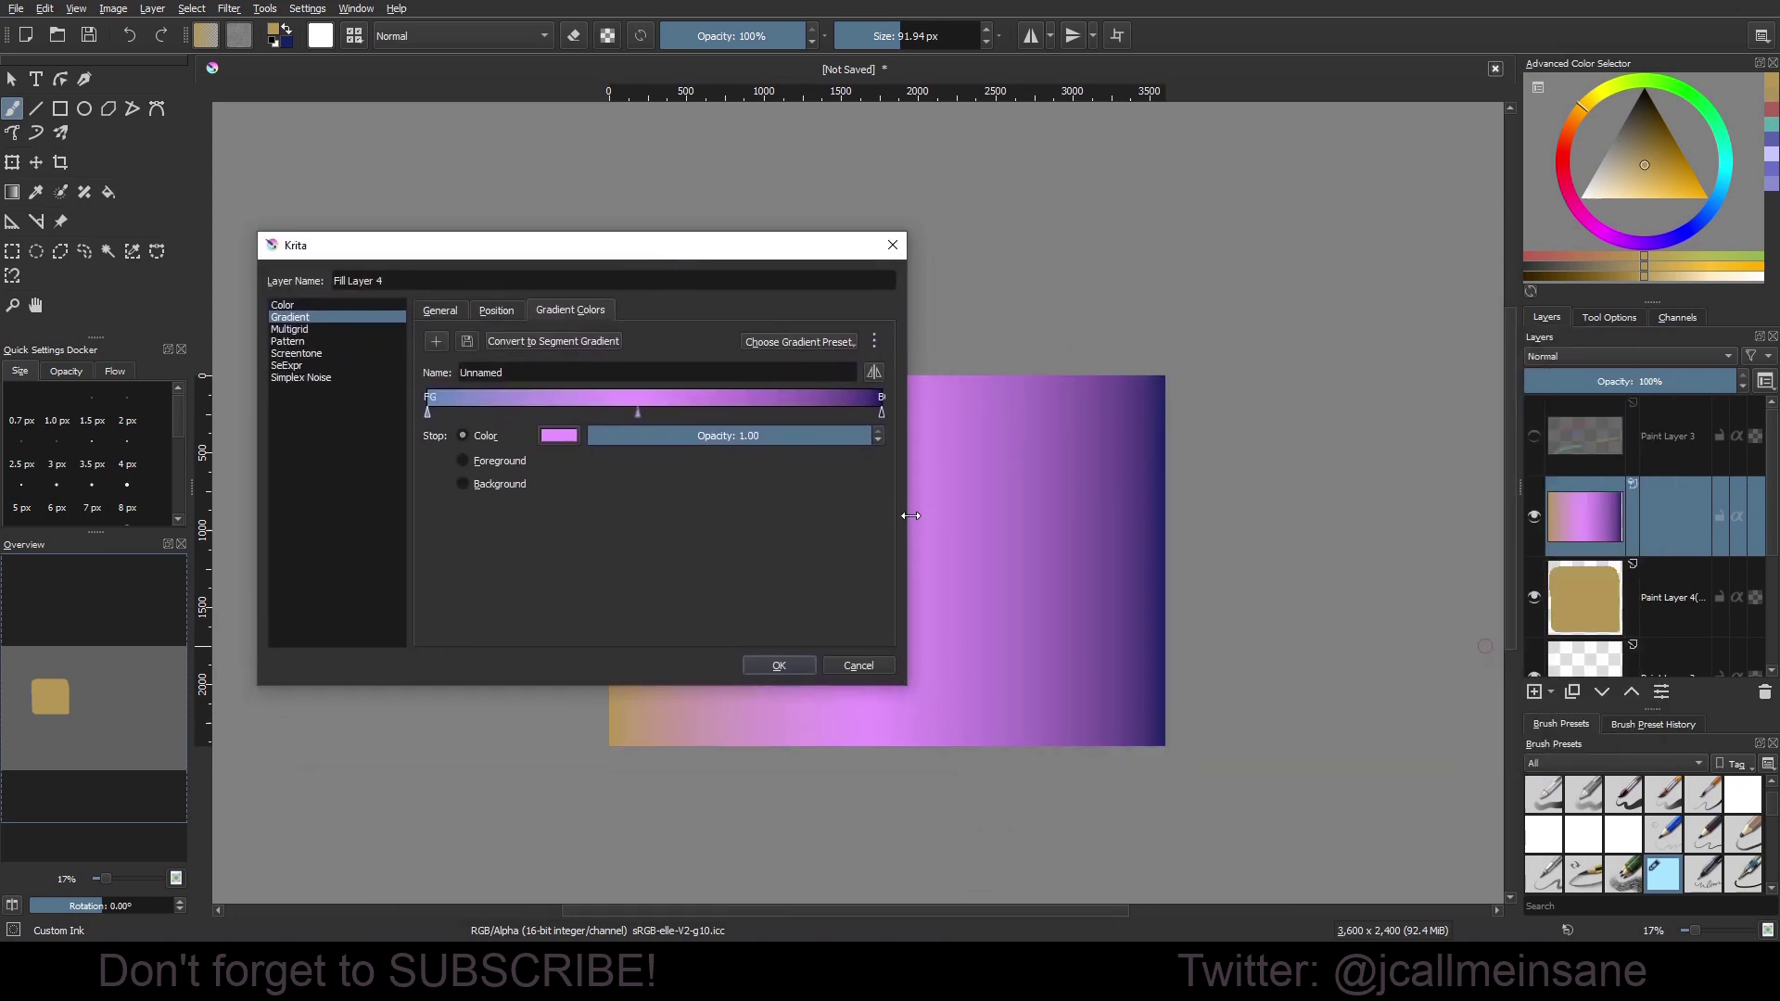
drag(741, 259, 505, 347)
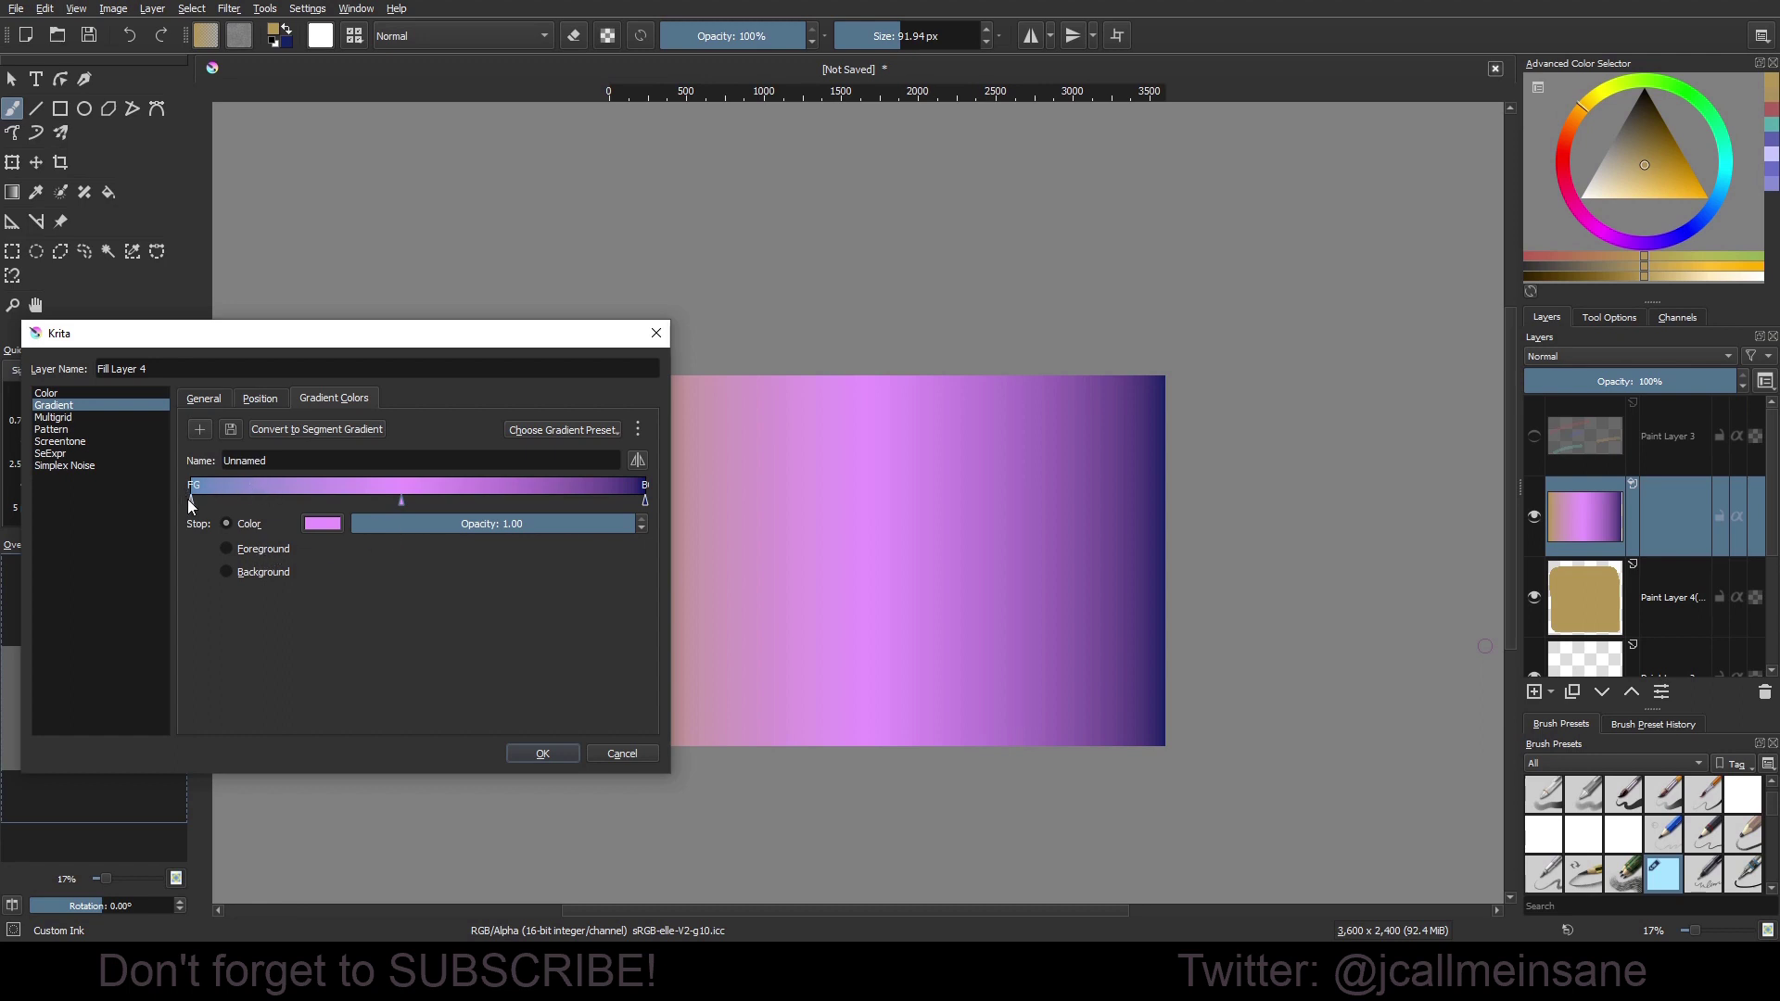
Browse the gradient presets without choosing one, and lower the purple stop's opacity to 0.35.
click(531, 436)
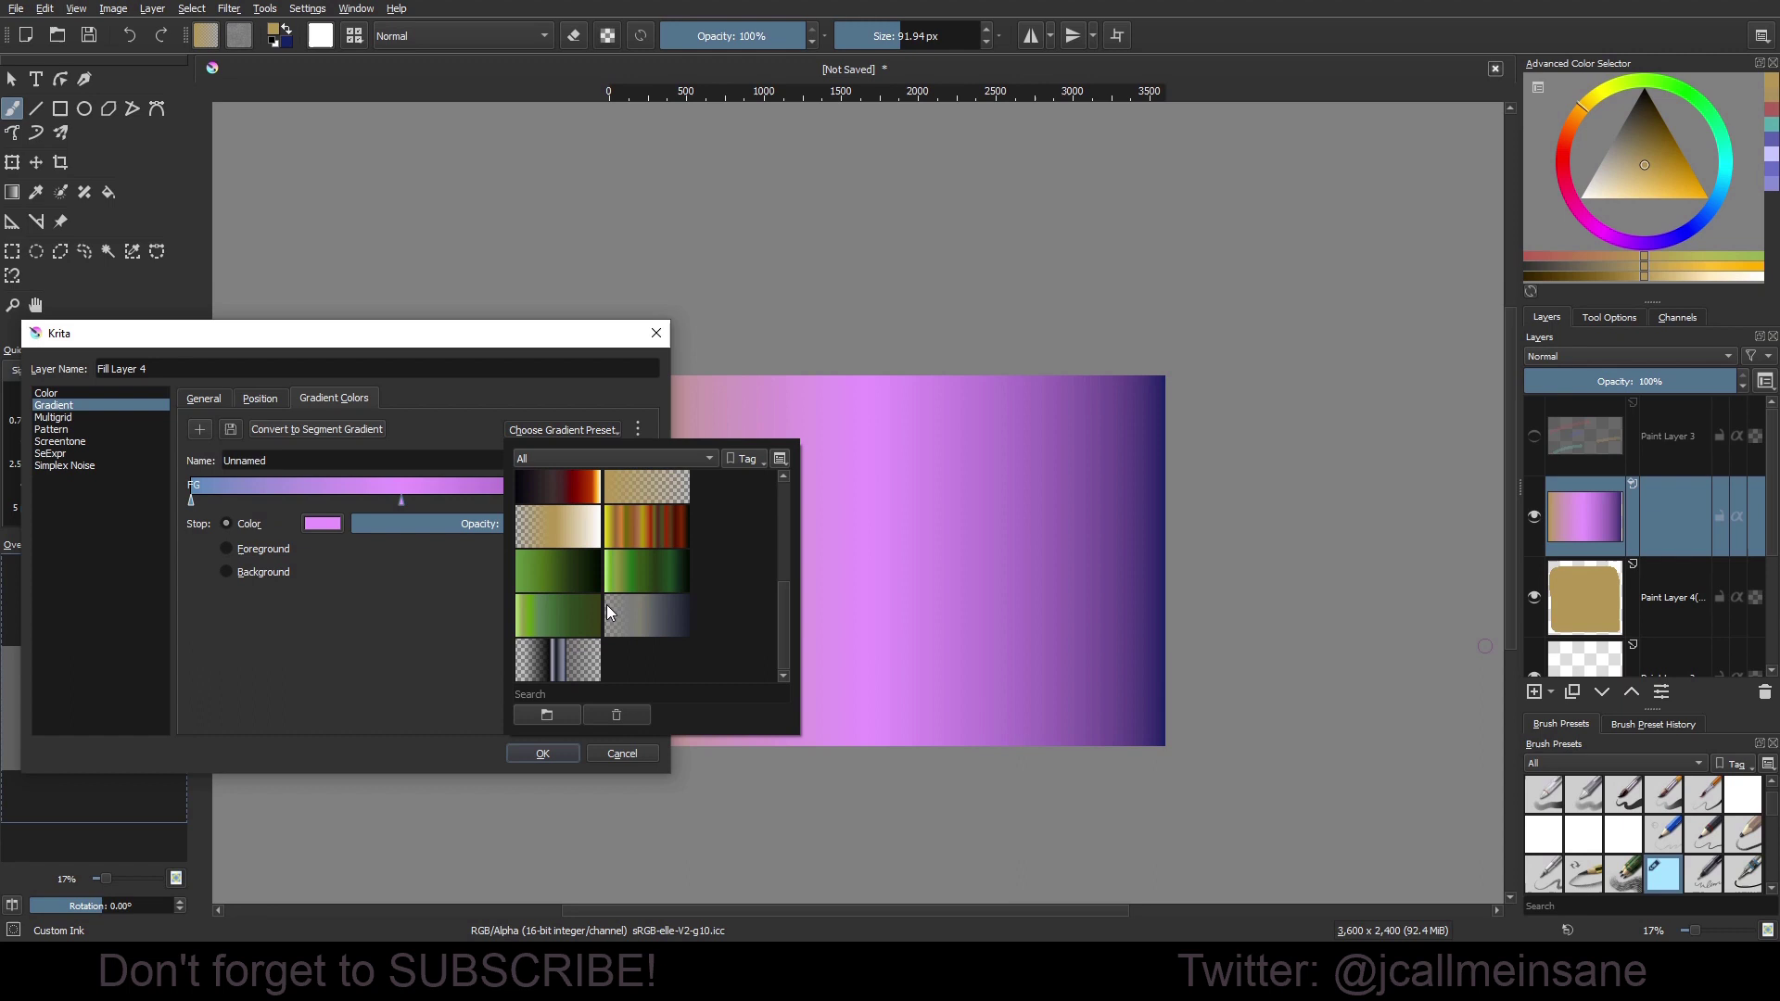
click(369, 646)
drag(596, 531, 452, 528)
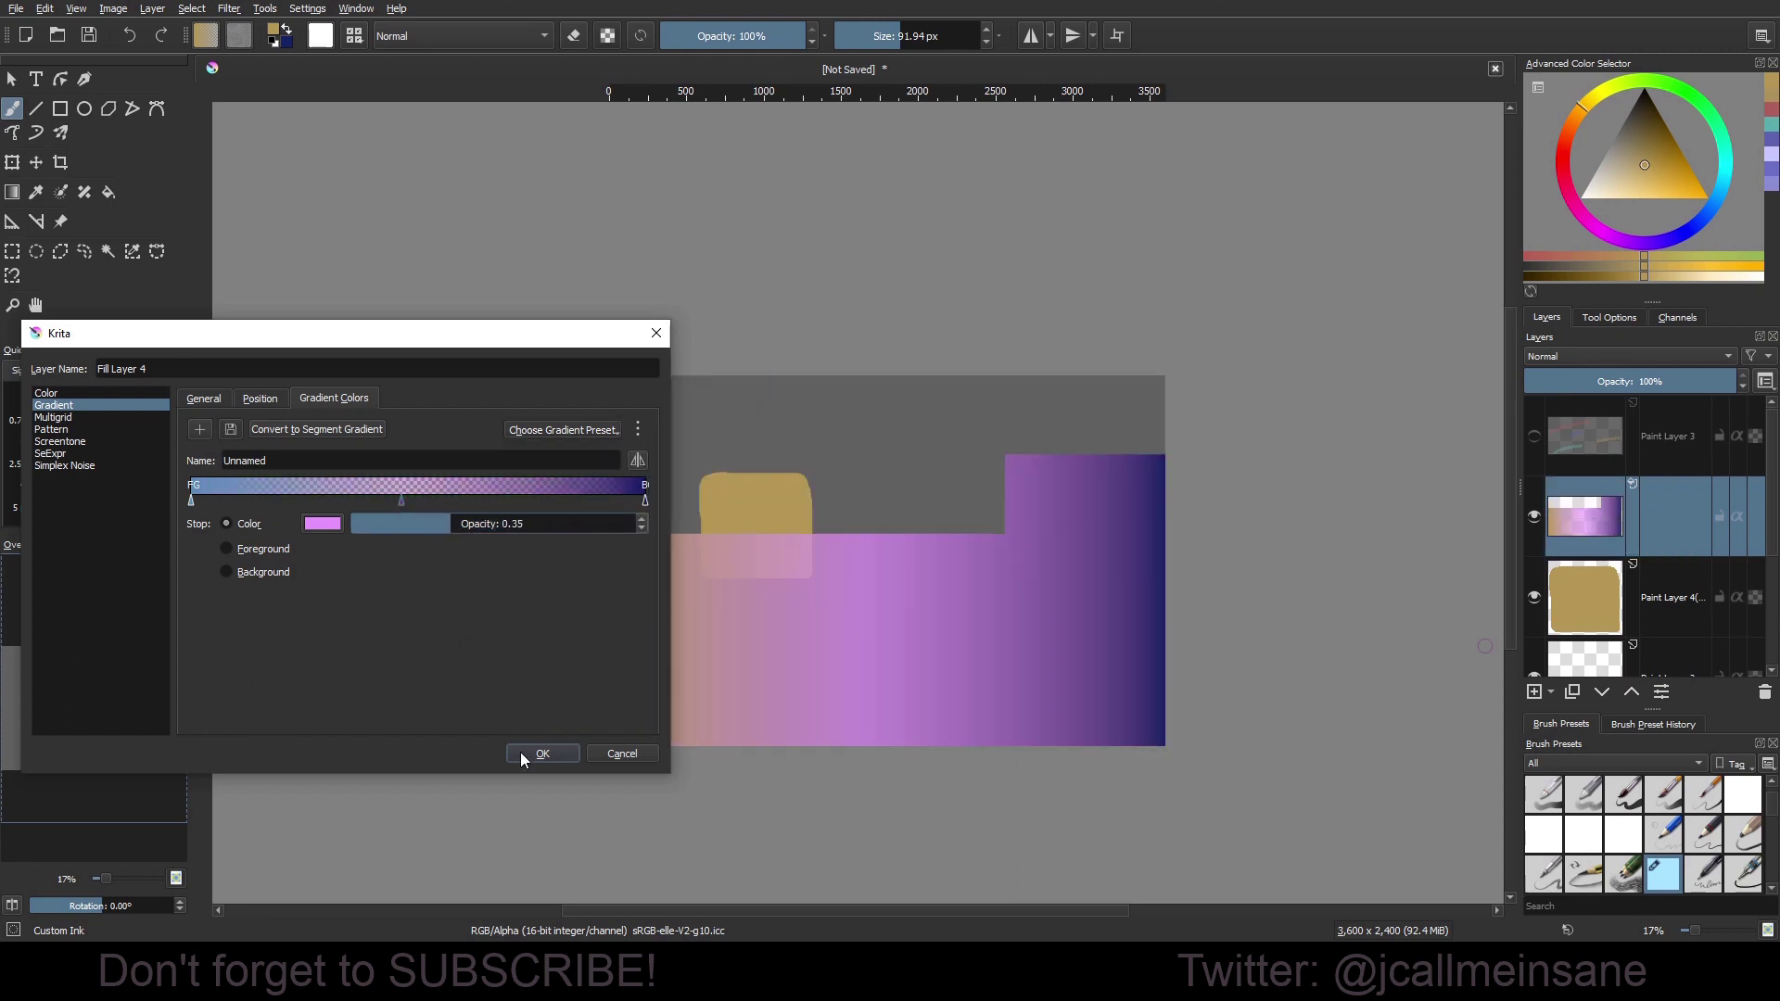
Flip the gradient and flip it back, and set the purple stop's opacity to 1.00.
click(642, 468)
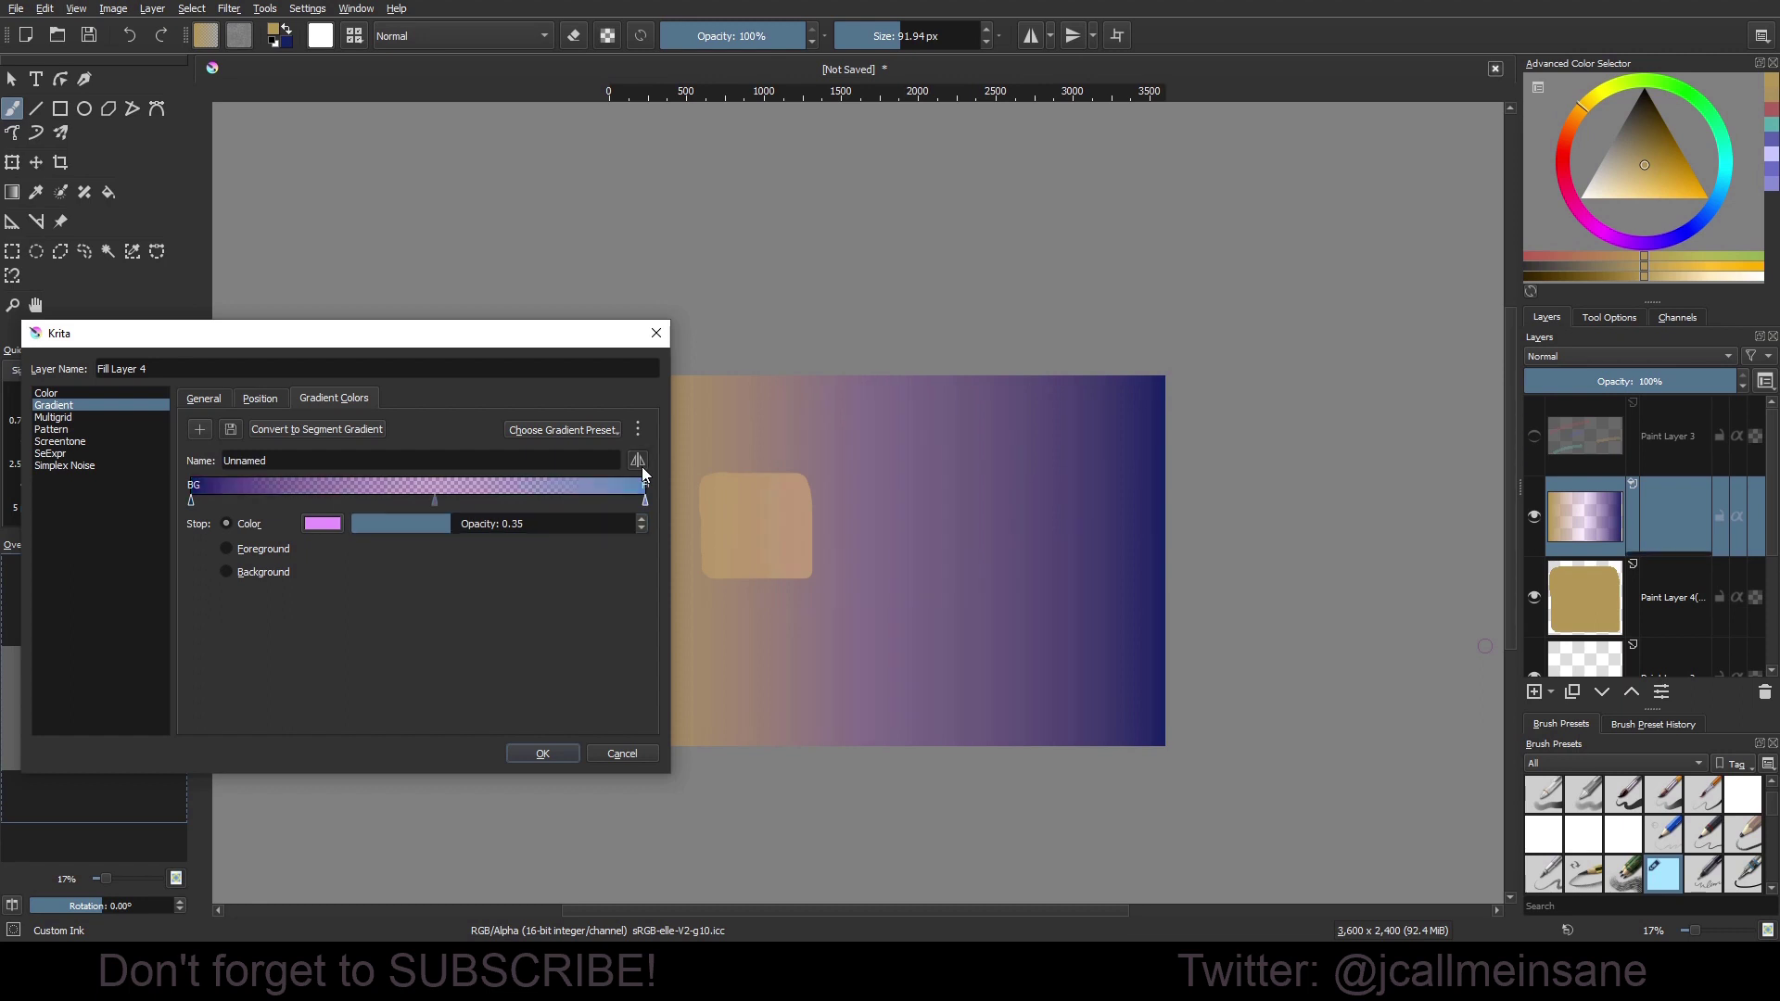
click(642, 468)
drag(575, 524, 701, 523)
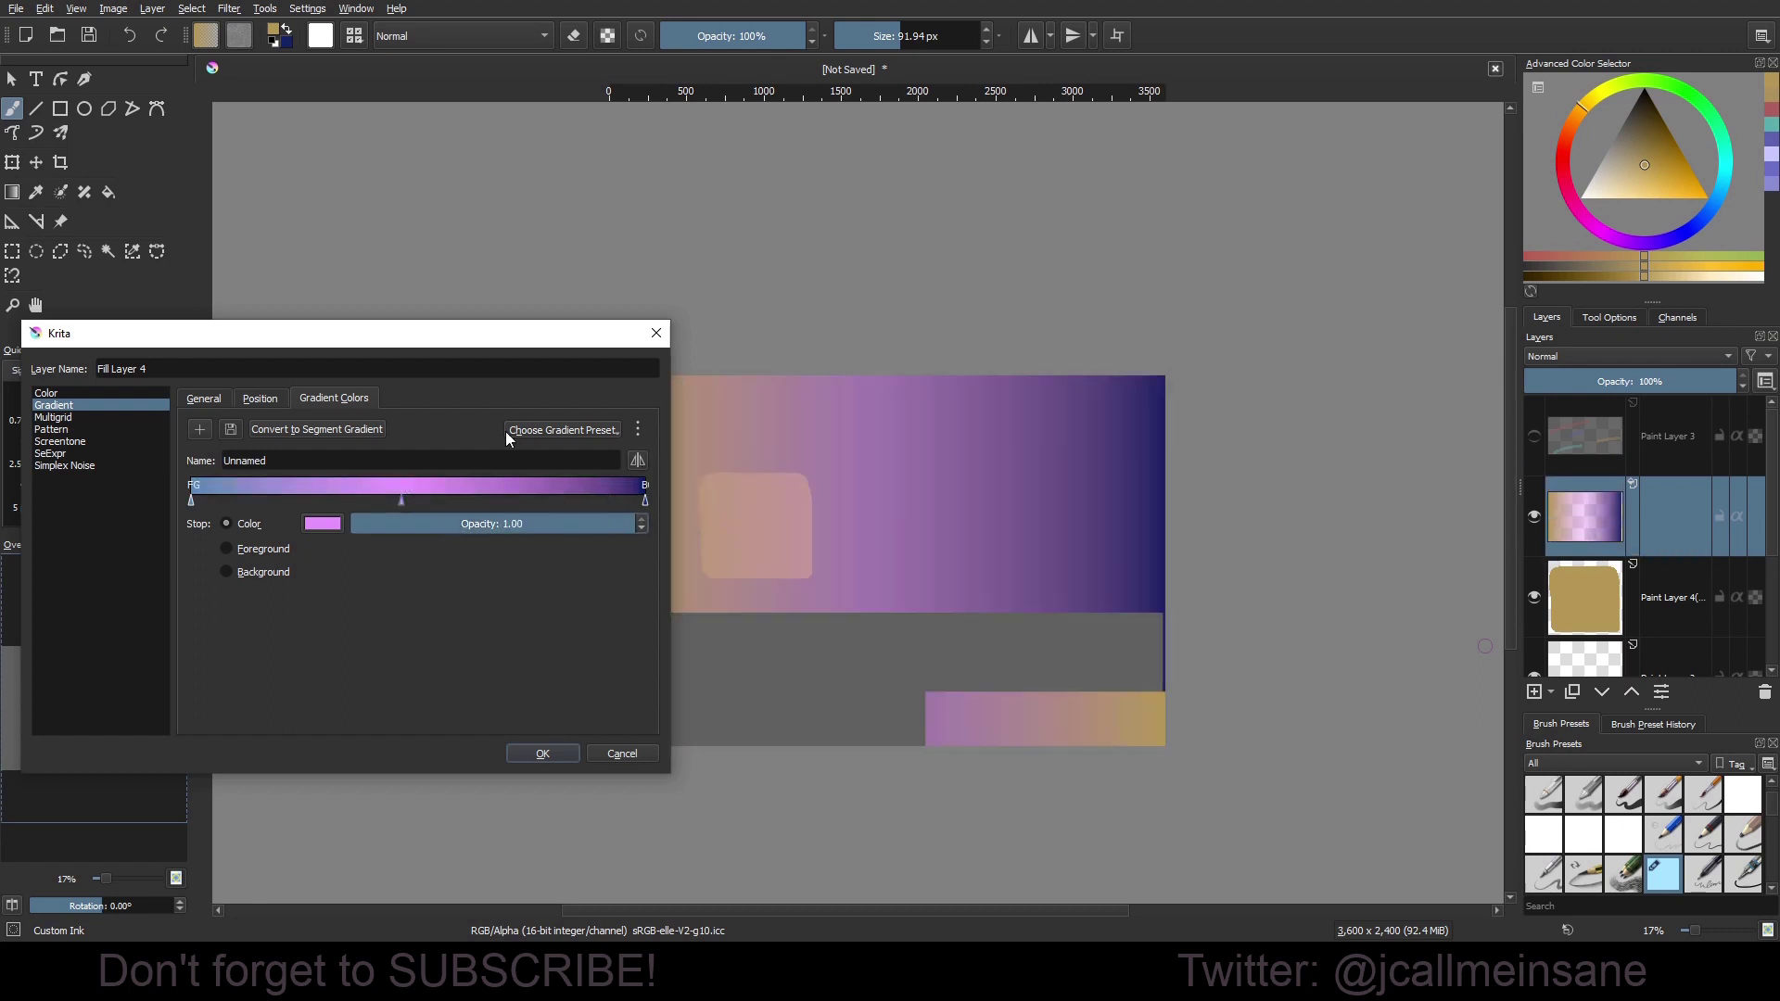
Check the gradient's position settings and set its shape to Spiral.
click(259, 398)
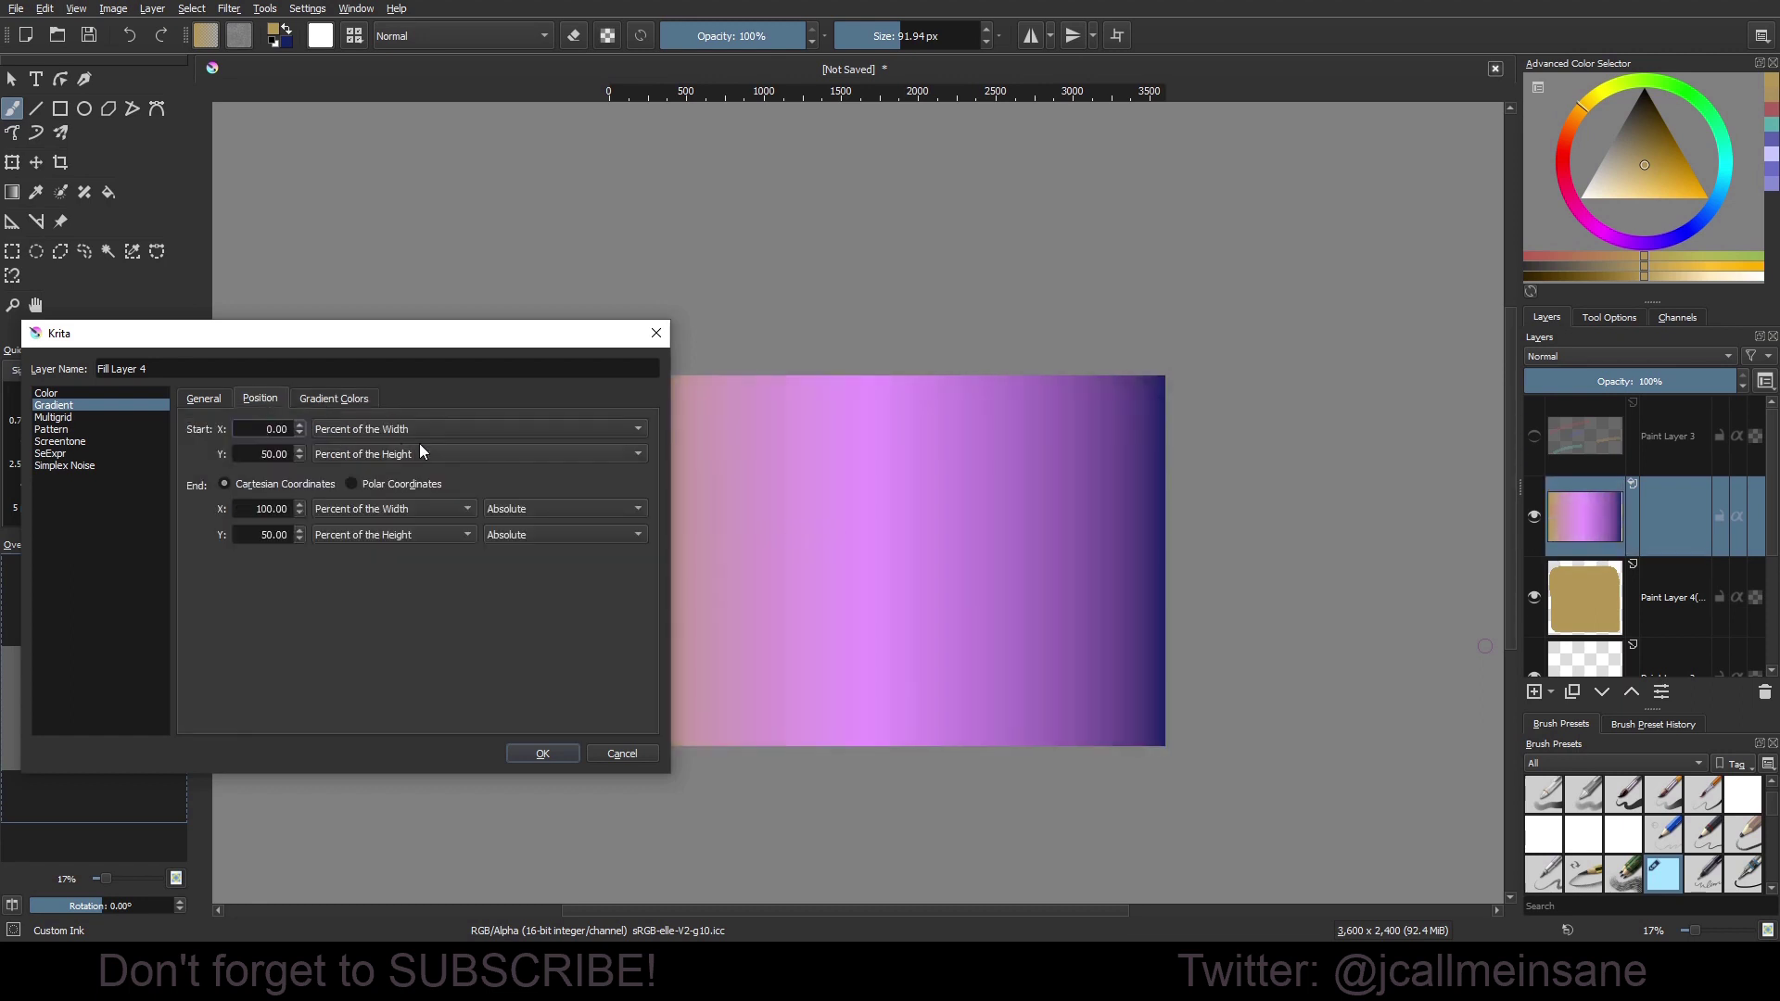
click(214, 398)
click(326, 430)
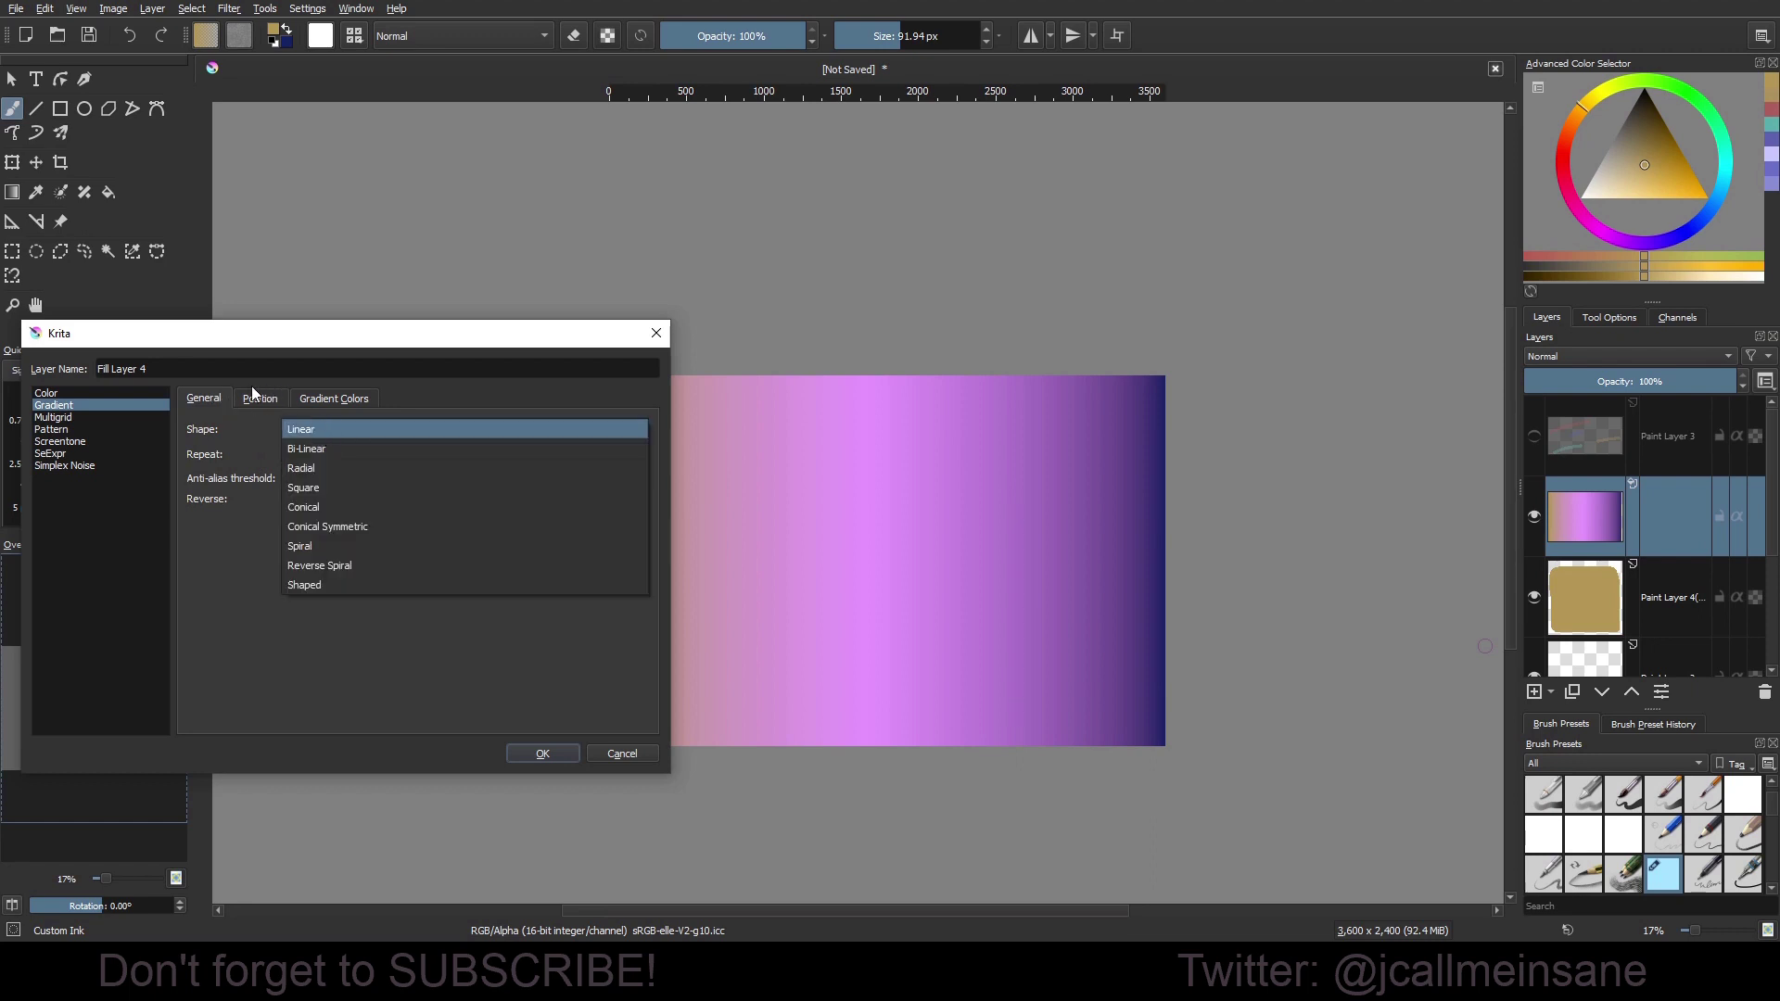
click(388, 544)
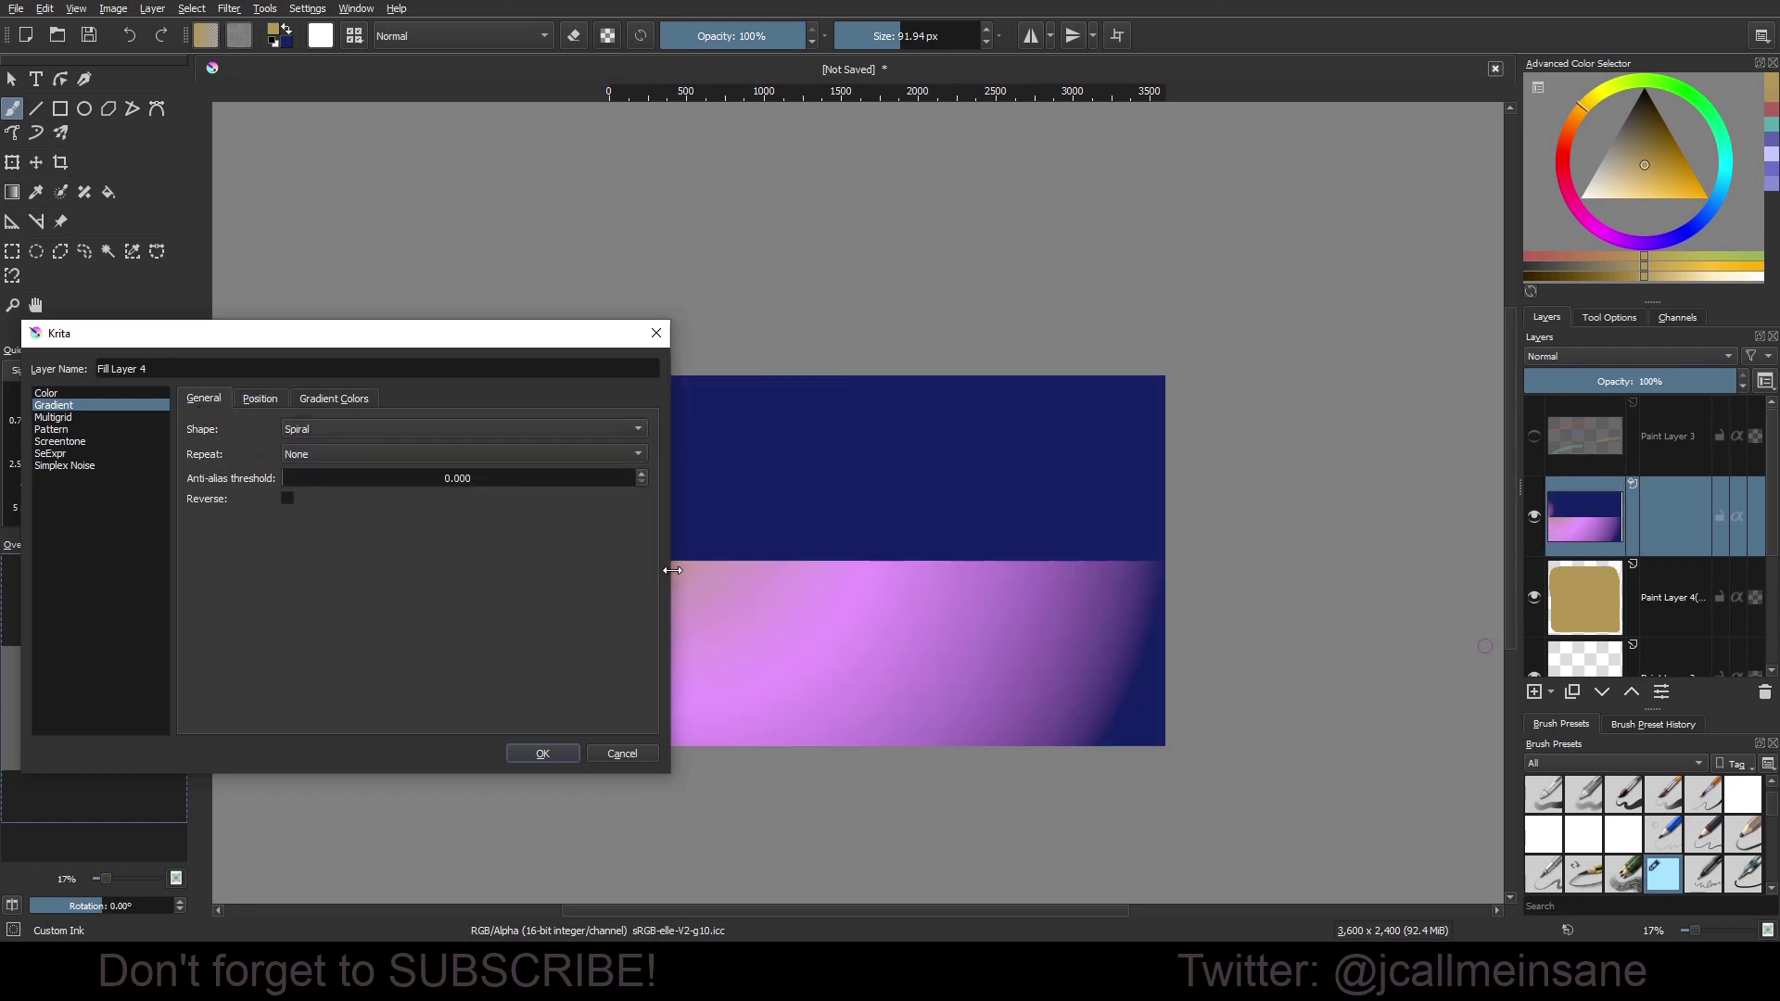
Look over the repeat options, keep None, and set the gradient's anti-alias threshold to 0.344.
click(342, 454)
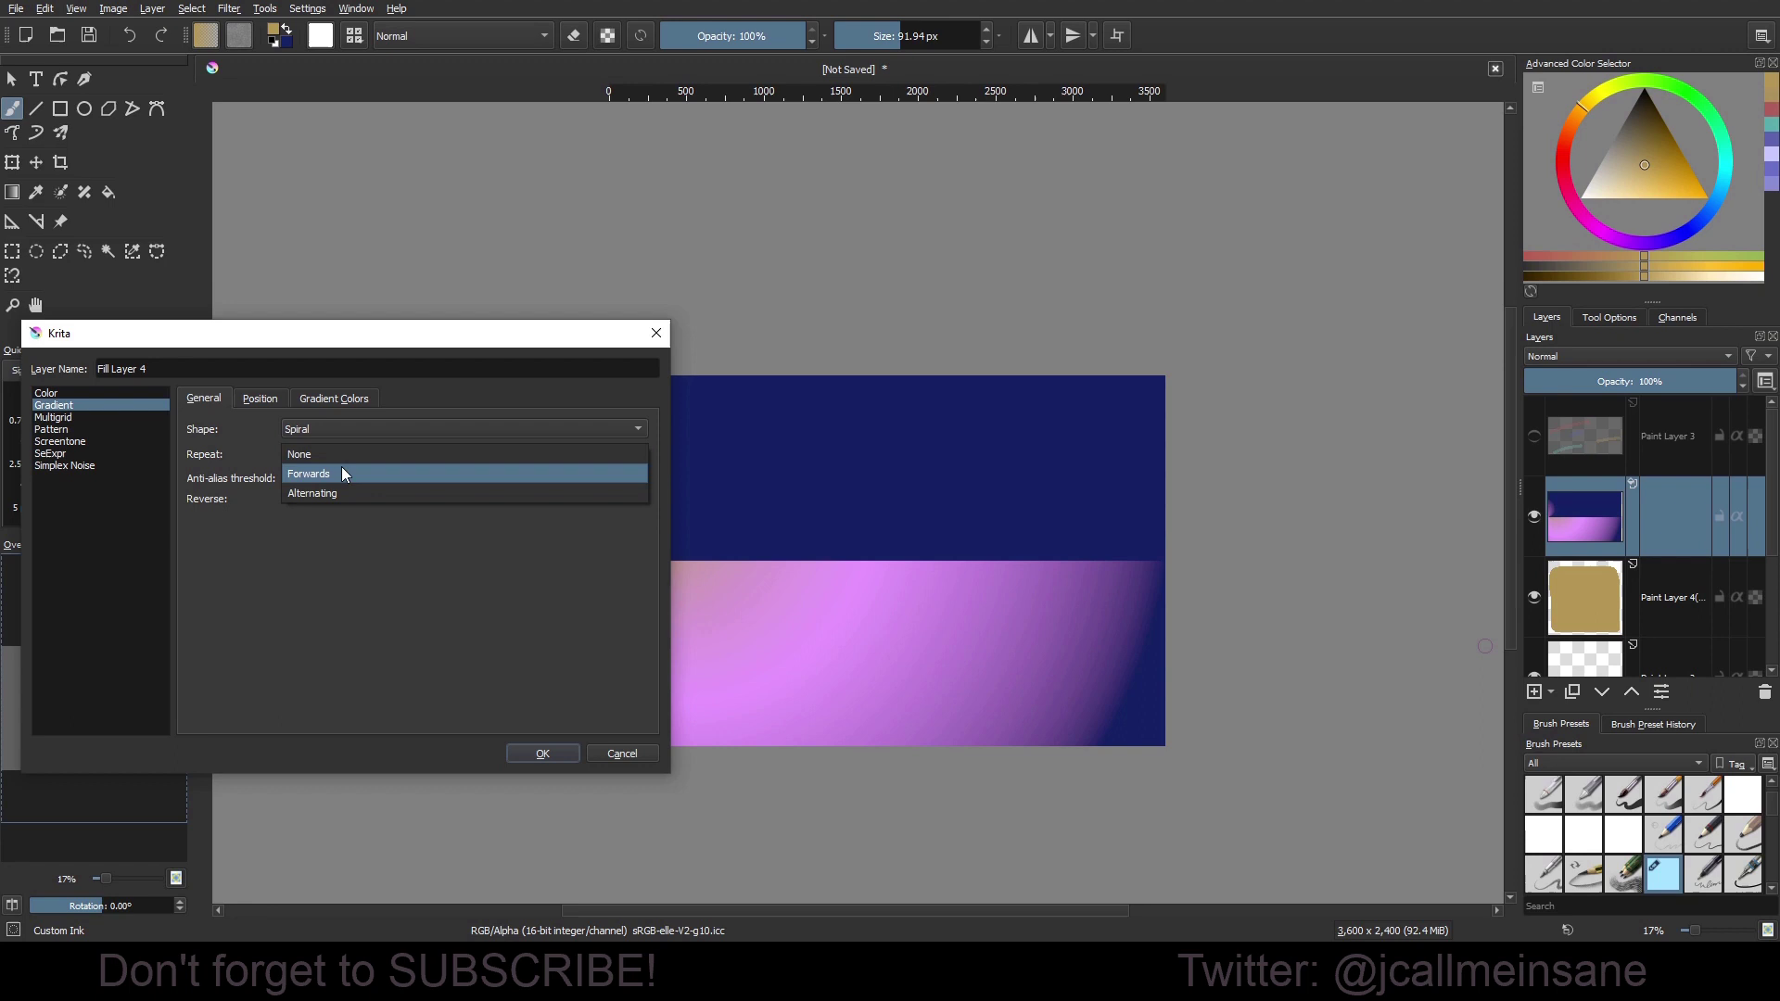
click(350, 524)
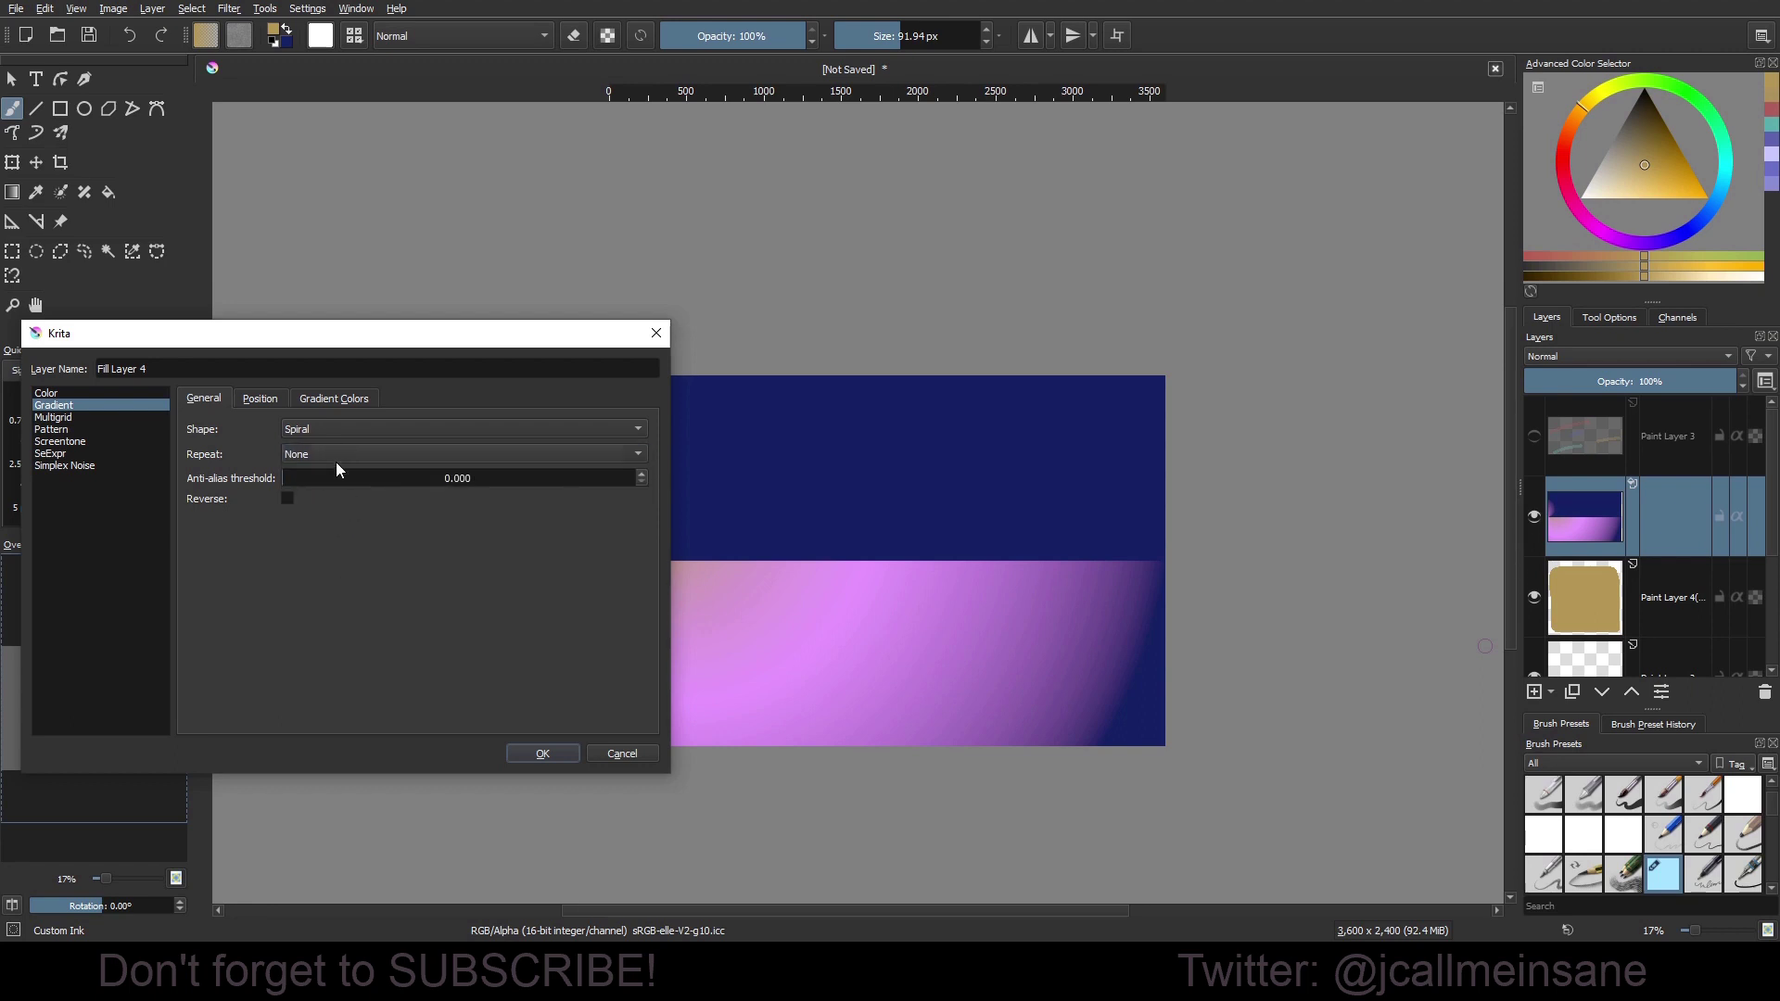
mouse_move(326, 481)
mouse_down()
mouse_move(361, 481)
mouse_move(324, 480)
mouse_up()
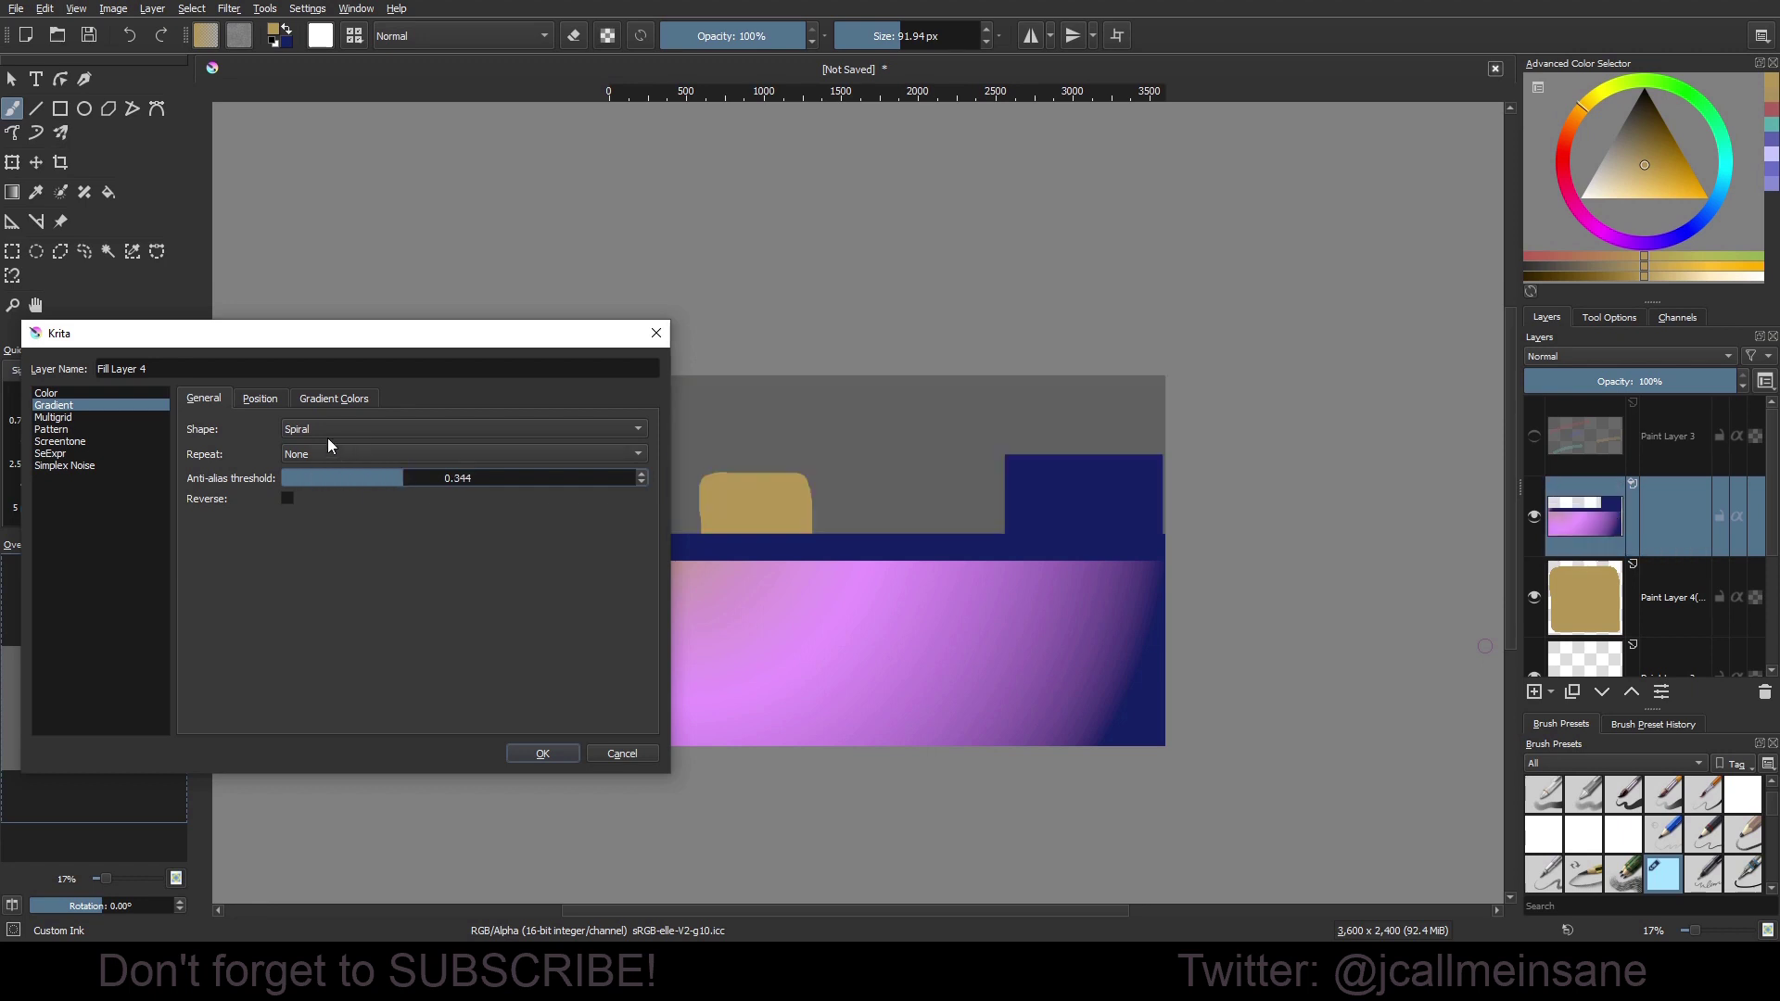
Revisit the gradient's position and color settings, and discard the fill layer.
click(259, 398)
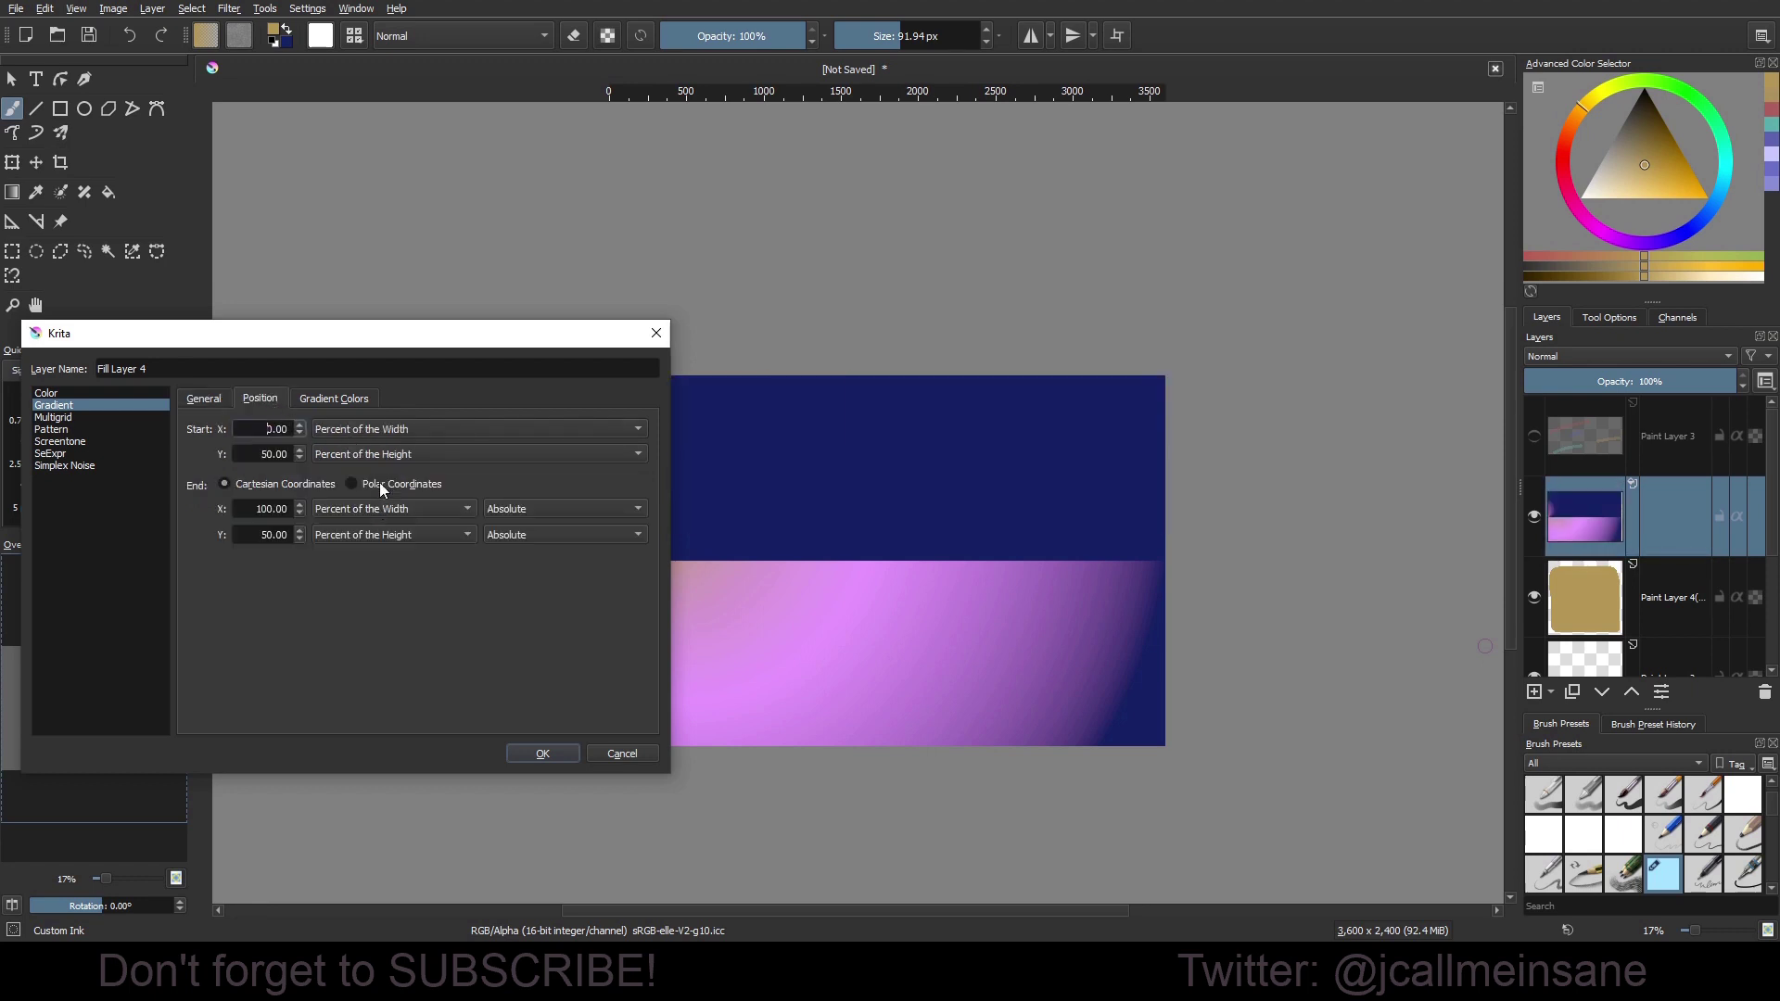
click(334, 399)
click(622, 753)
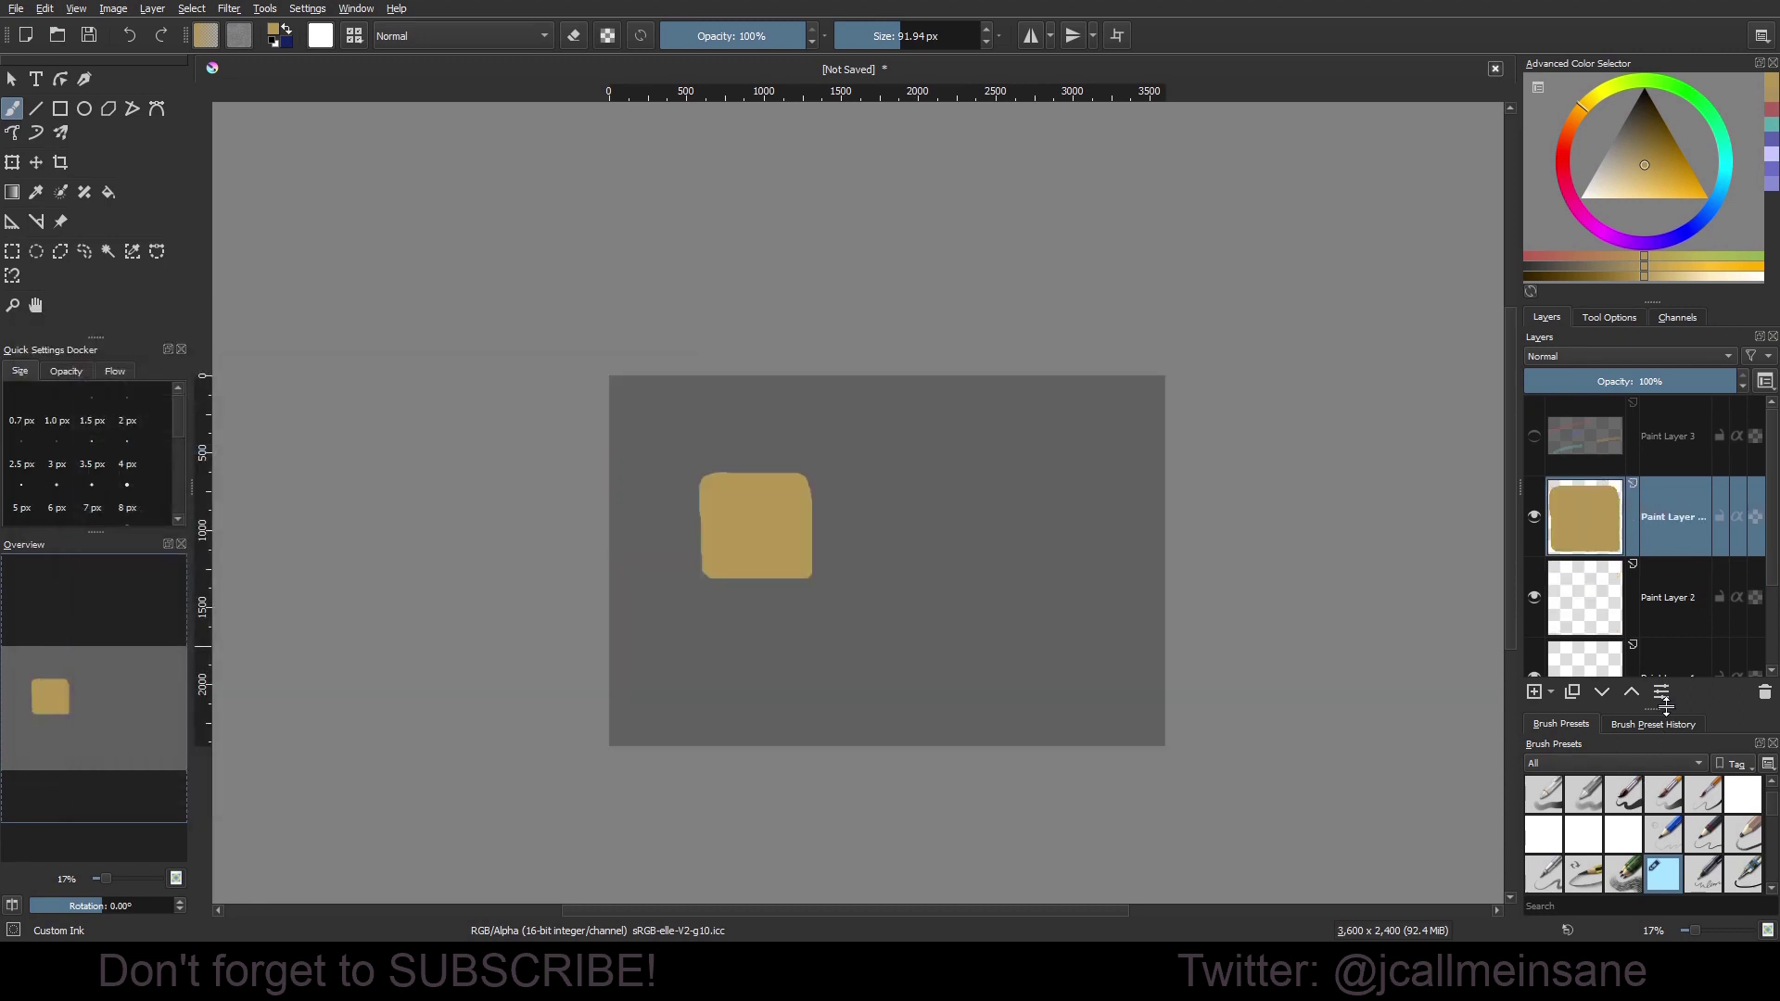
Enlarge the brush preset list by shrinking the layer list, and browse toward its last presets.
drag(1662, 707, 1661, 480)
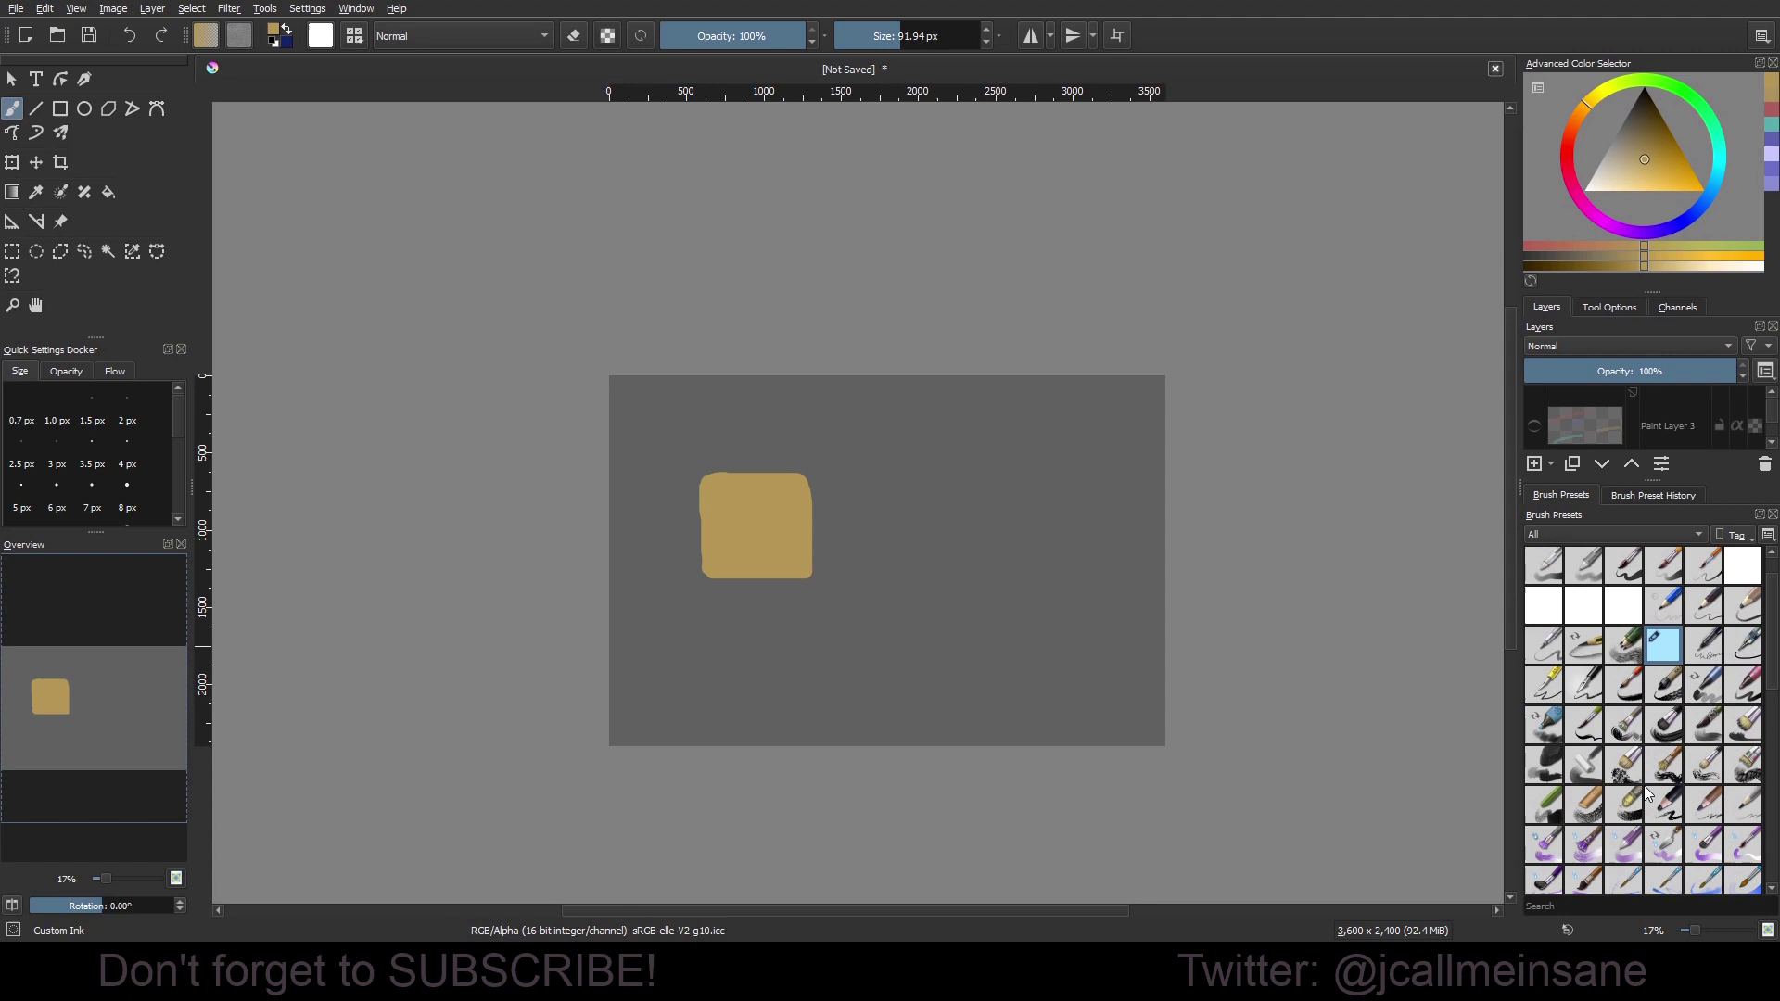
scroll(1641, 815, down, 5)
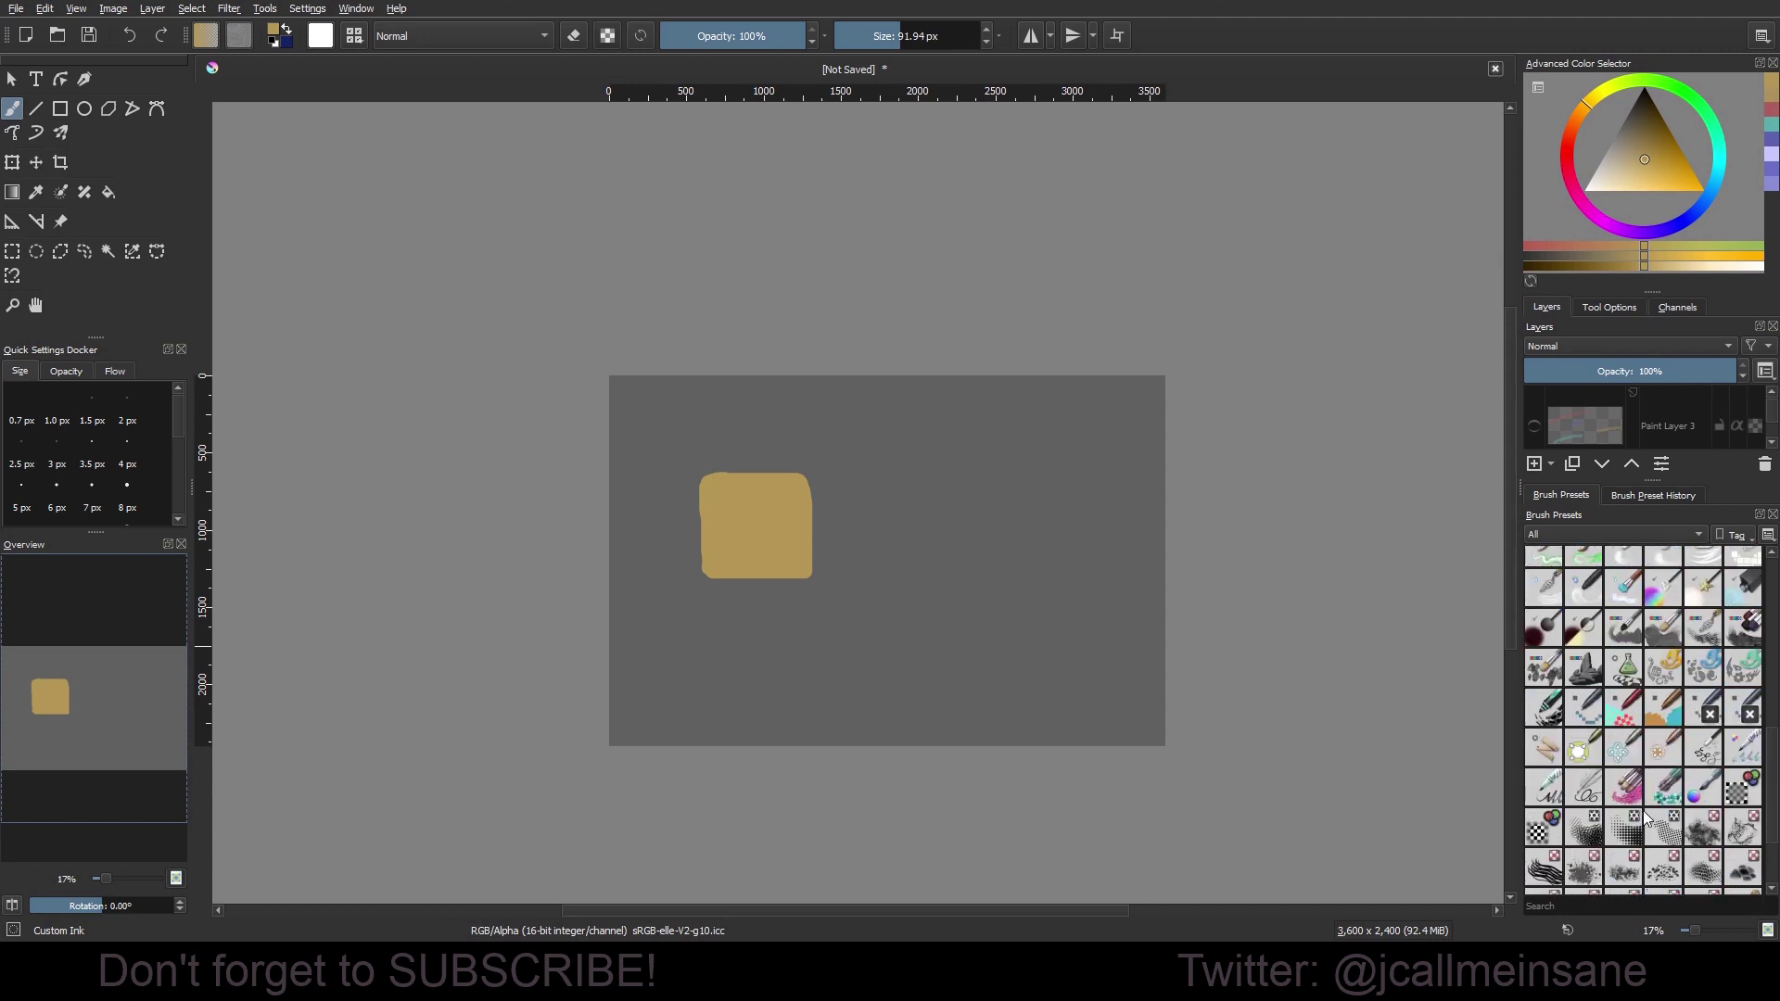
Paint overlapping looping strokes across the tan square with the RGBA 01 Thick-dry brush preset.
click(1624, 627)
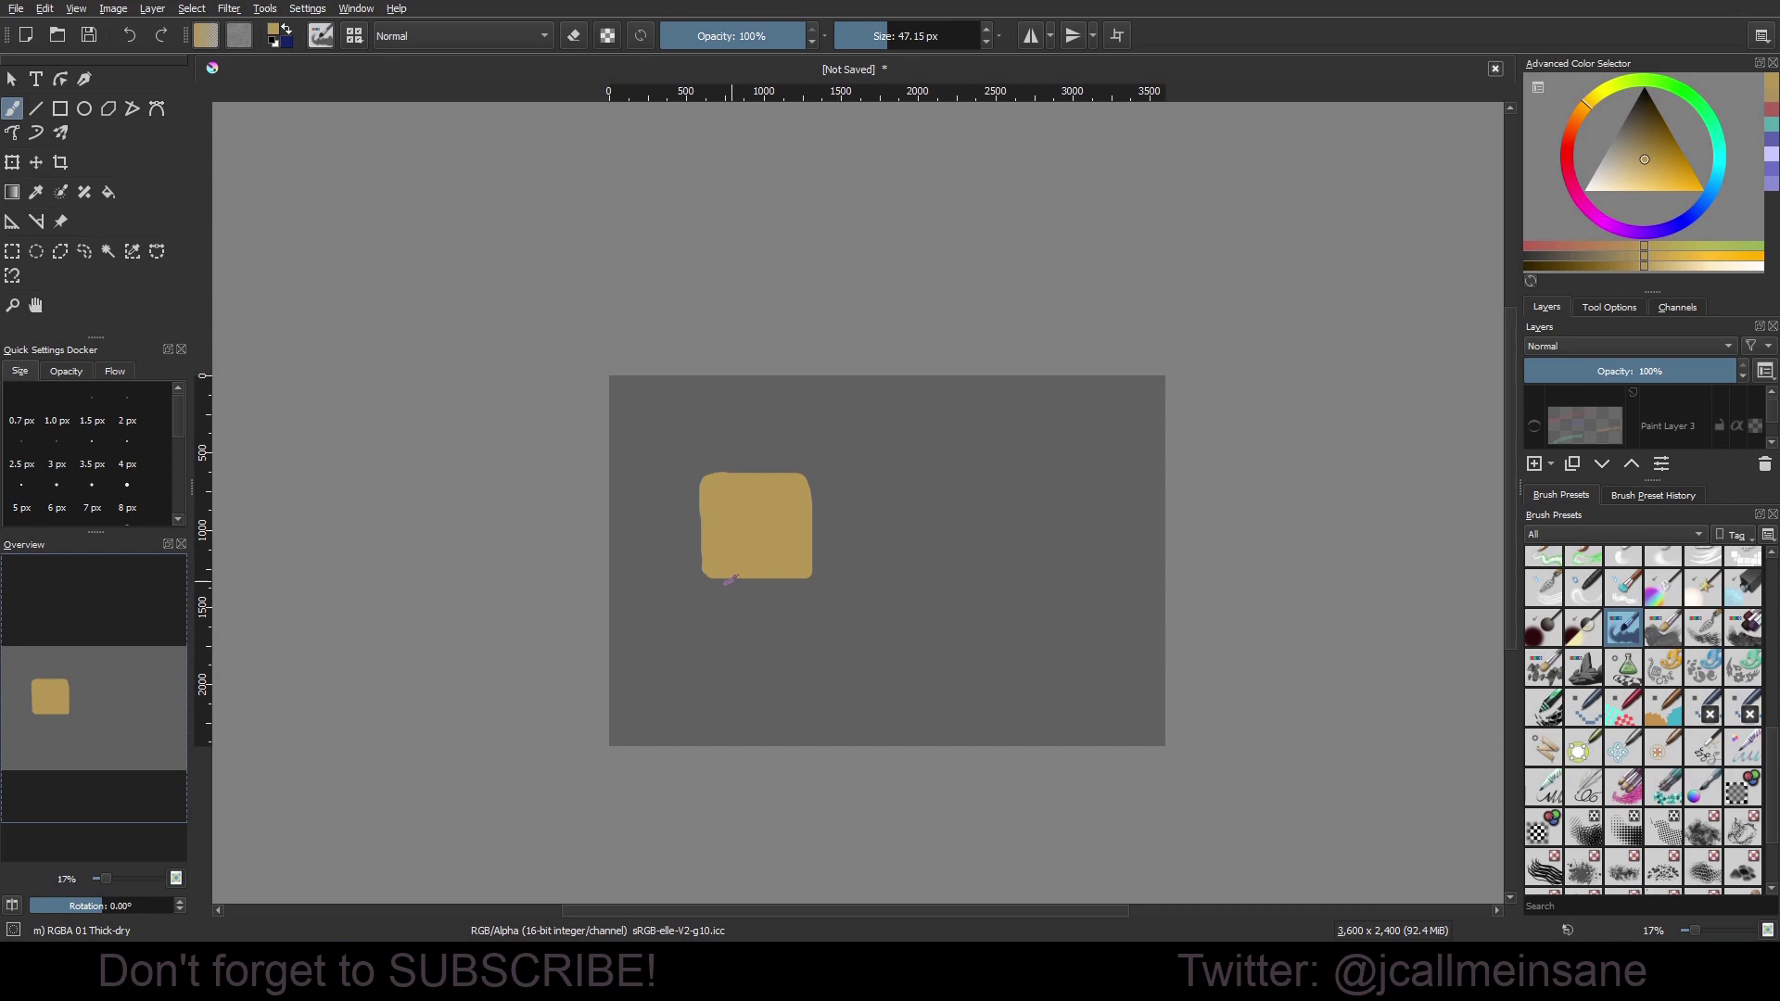
mouse_move(788, 556)
mouse_down()
mouse_move(846, 621)
mouse_move(806, 575)
mouse_move(842, 615)
mouse_move(909, 576)
mouse_move(869, 526)
mouse_move(782, 516)
mouse_up()
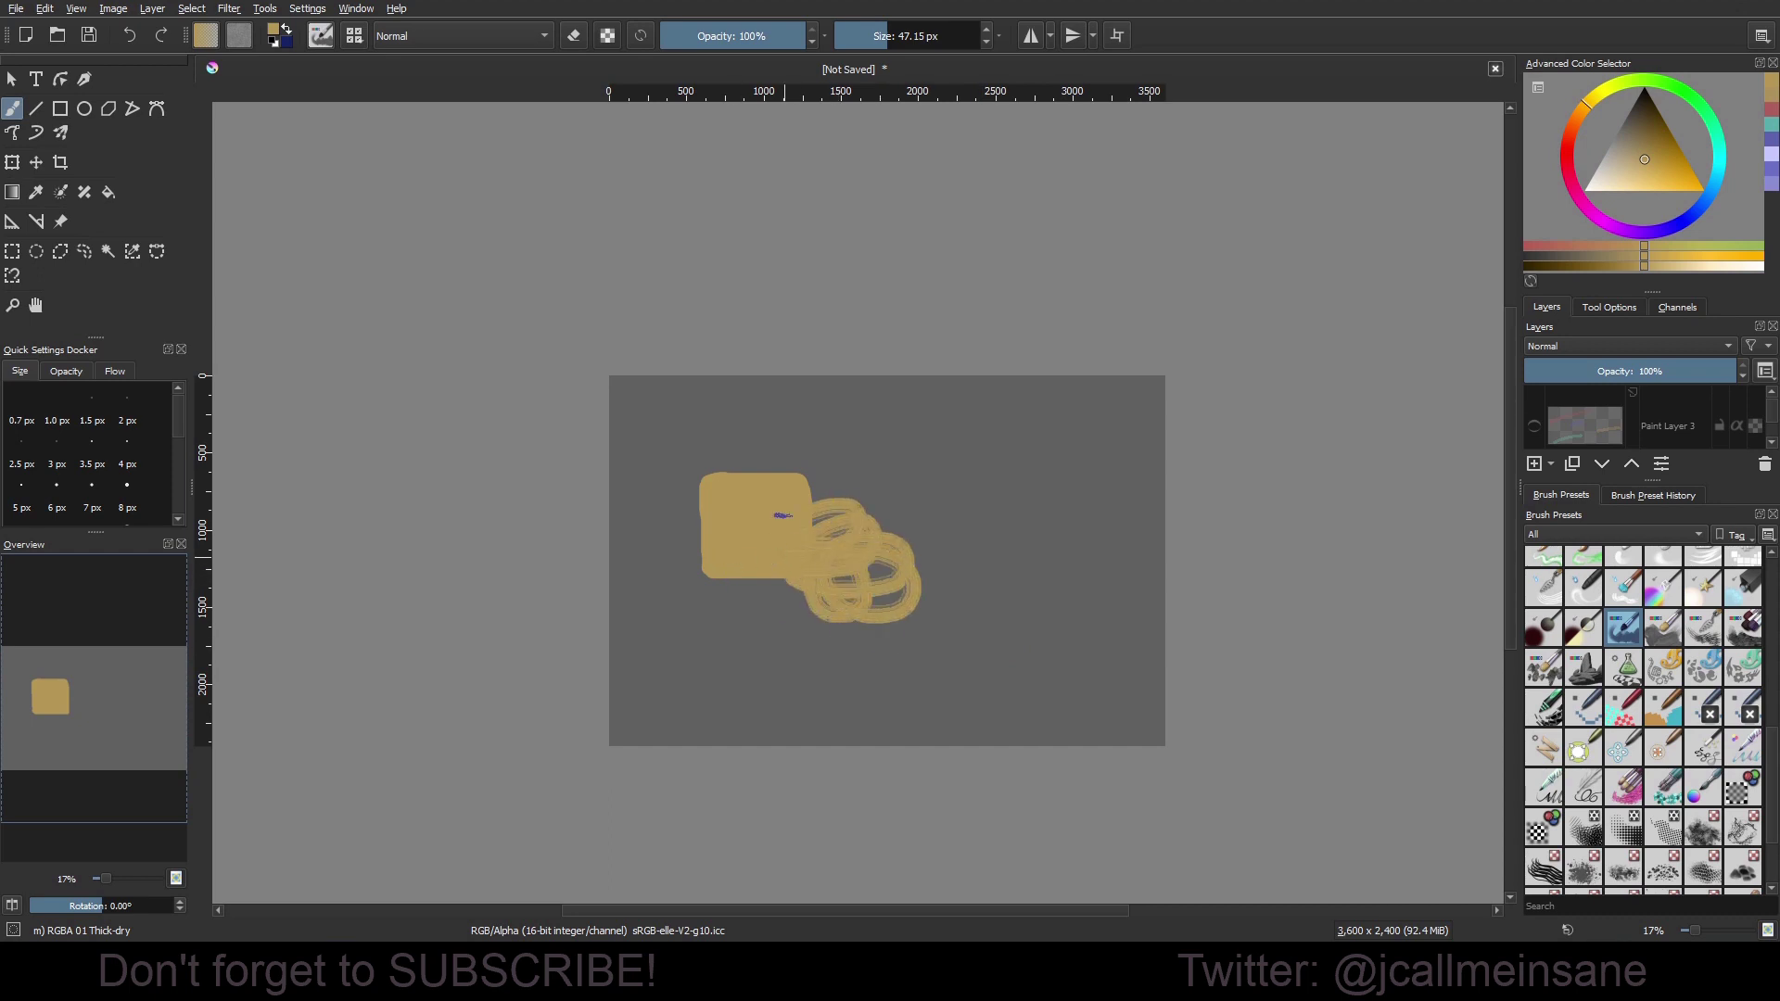
scroll(800, 561, up, 3)
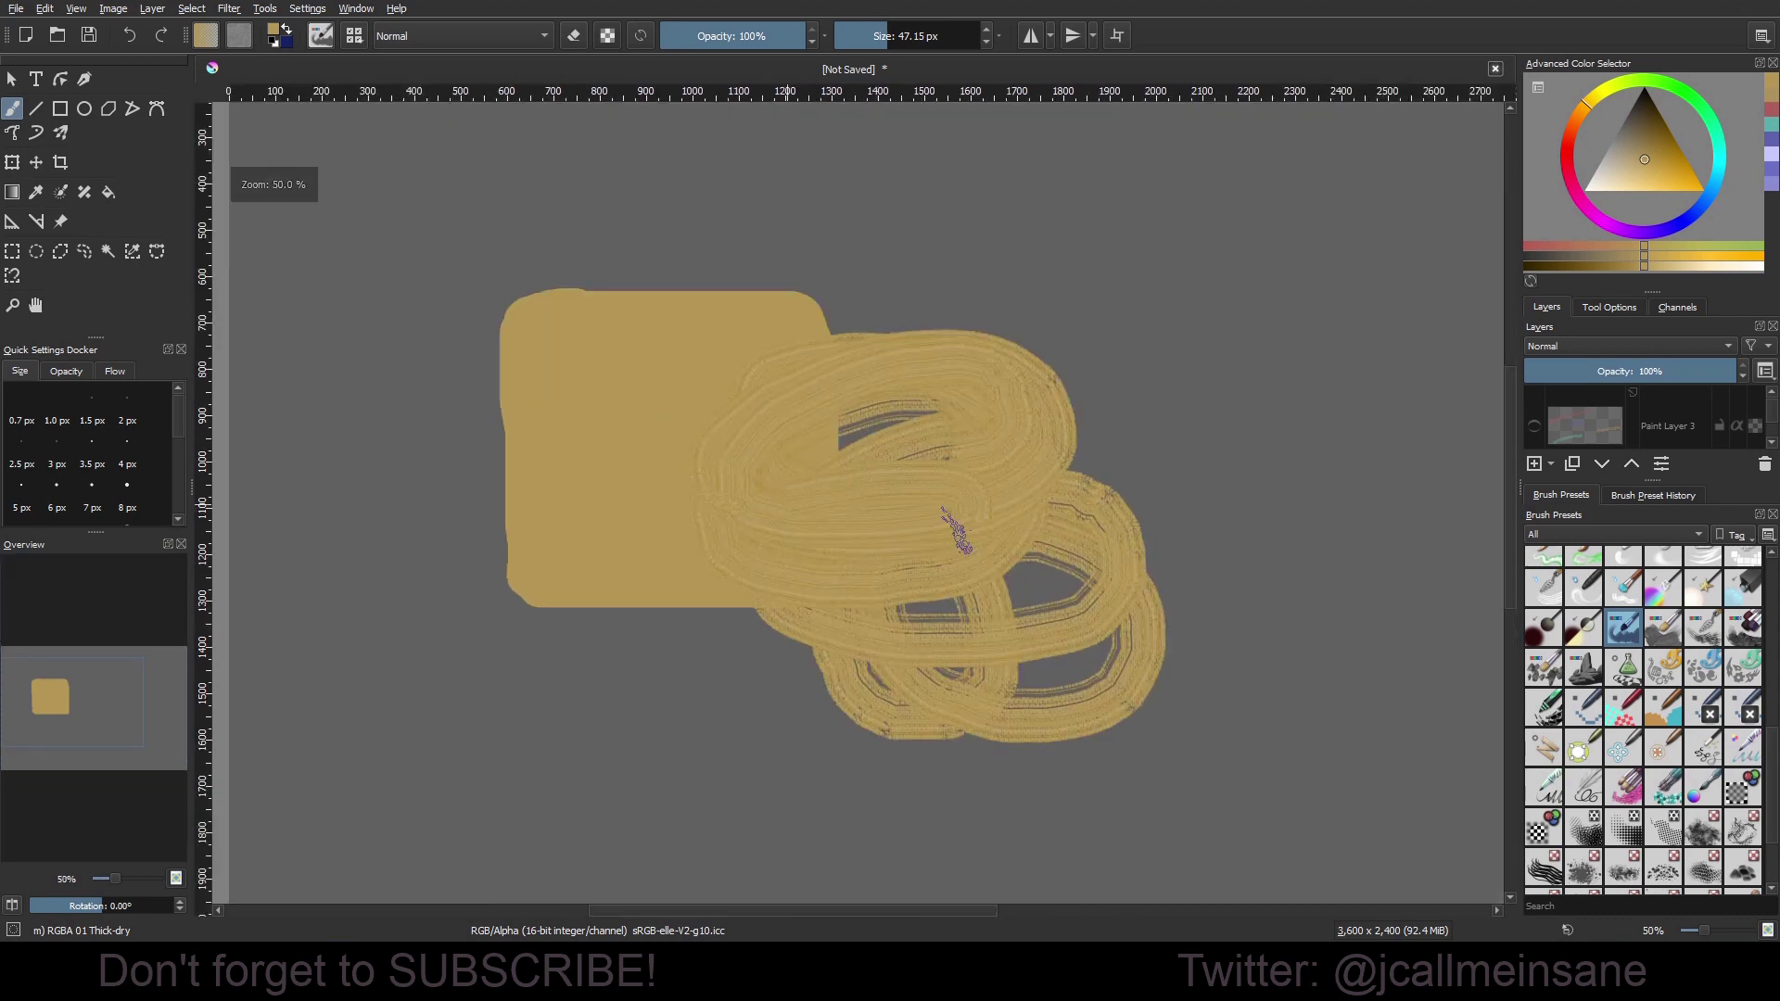
mouse_move(653, 621)
mouse_down()
mouse_move(769, 677)
mouse_move(604, 537)
mouse_move(528, 560)
mouse_move(491, 640)
mouse_move(457, 457)
mouse_move(473, 413)
mouse_up()
Cover the tan shape and loops with short overlapping strokes using the RGBA 04 Impasto preset.
mouse_move(1629, 635)
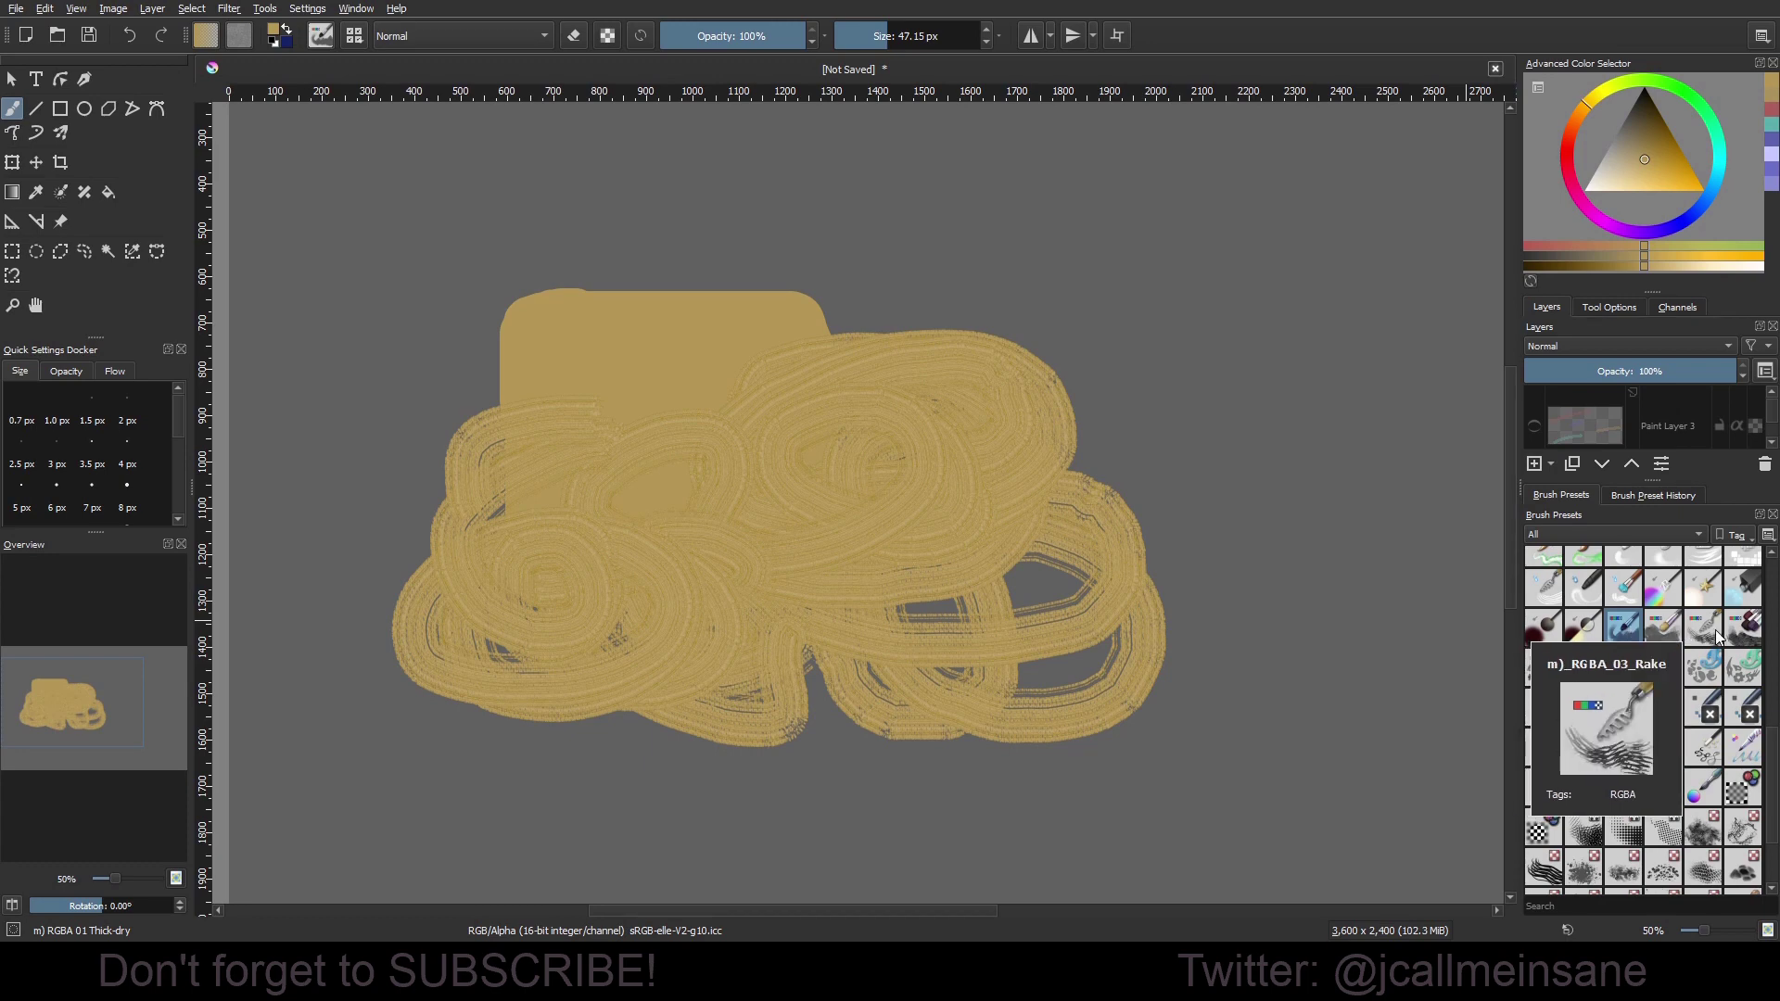
click(1745, 640)
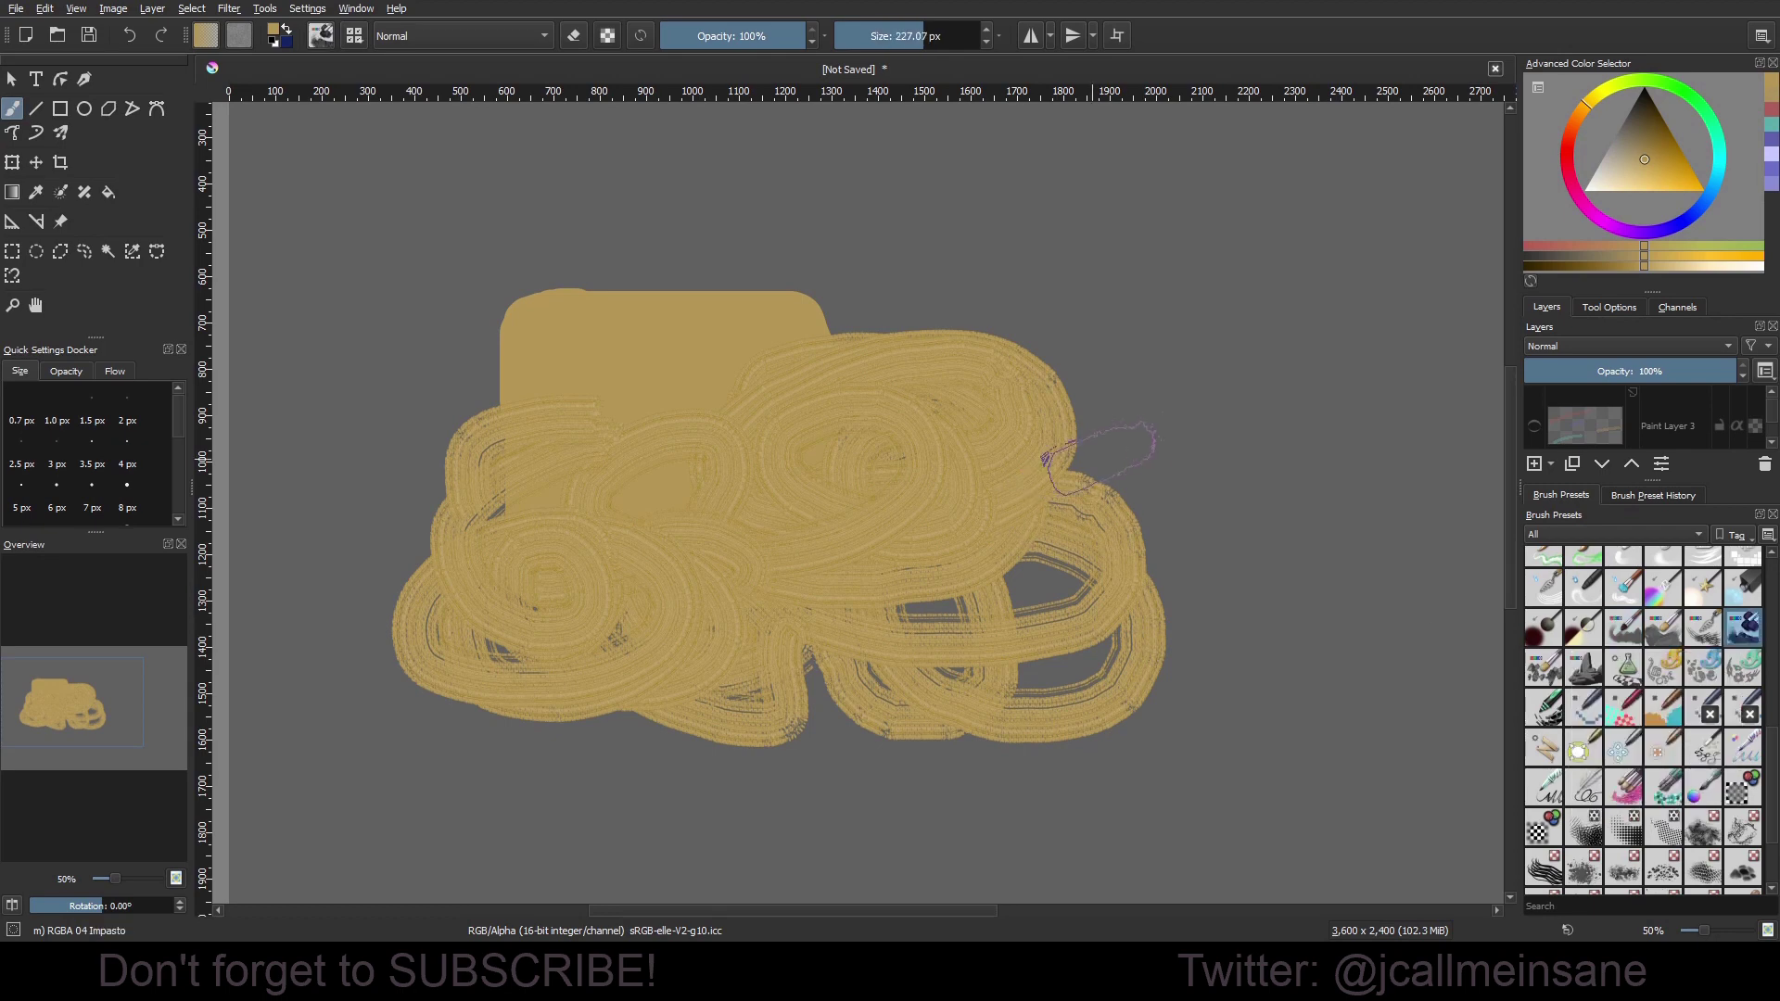
mouse_move(1159, 445)
mouse_down()
mouse_move(816, 594)
mouse_move(964, 445)
mouse_move(788, 556)
mouse_up()
mouse_move(816, 417)
mouse_down()
mouse_move(1159, 649)
mouse_move(788, 417)
mouse_move(567, 607)
mouse_move(927, 631)
mouse_move(788, 732)
mouse_move(1029, 649)
mouse_move(1066, 574)
mouse_up()
drag(614, 540, 899, 603)
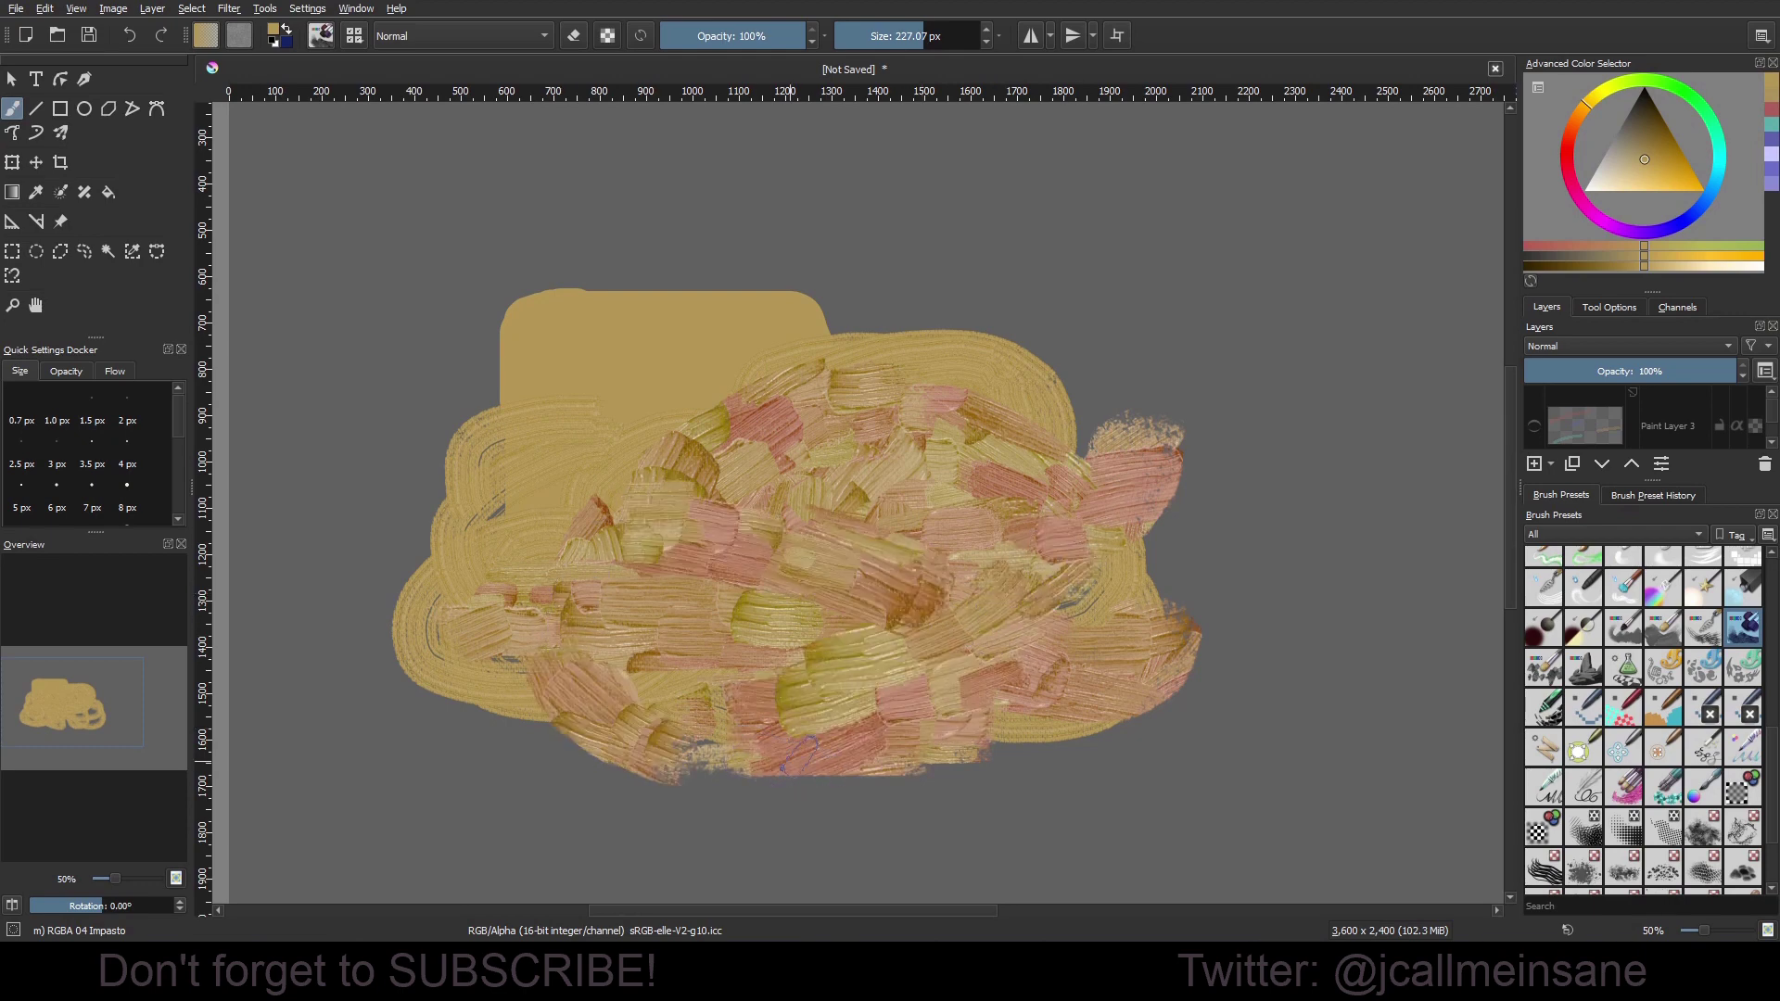
mouse_move(788, 760)
mouse_down()
mouse_move(482, 616)
mouse_move(472, 663)
mouse_move(615, 720)
mouse_move(589, 730)
mouse_move(688, 514)
mouse_move(676, 437)
mouse_move(799, 470)
mouse_move(445, 417)
mouse_move(682, 644)
mouse_move(389, 556)
mouse_move(691, 404)
mouse_move(464, 371)
mouse_move(649, 296)
mouse_move(927, 334)
mouse_move(834, 269)
mouse_move(1131, 398)
mouse_move(974, 501)
mouse_move(1019, 598)
mouse_up()
drag(1103, 542, 1048, 663)
mouse_move(668, 278)
mouse_down()
mouse_move(825, 227)
mouse_move(932, 237)
mouse_up()
Paint a stack of horizontal impasto bands in the empty area beside the painted mass.
drag(1094, 299, 837, 492)
drag(866, 381, 1335, 369)
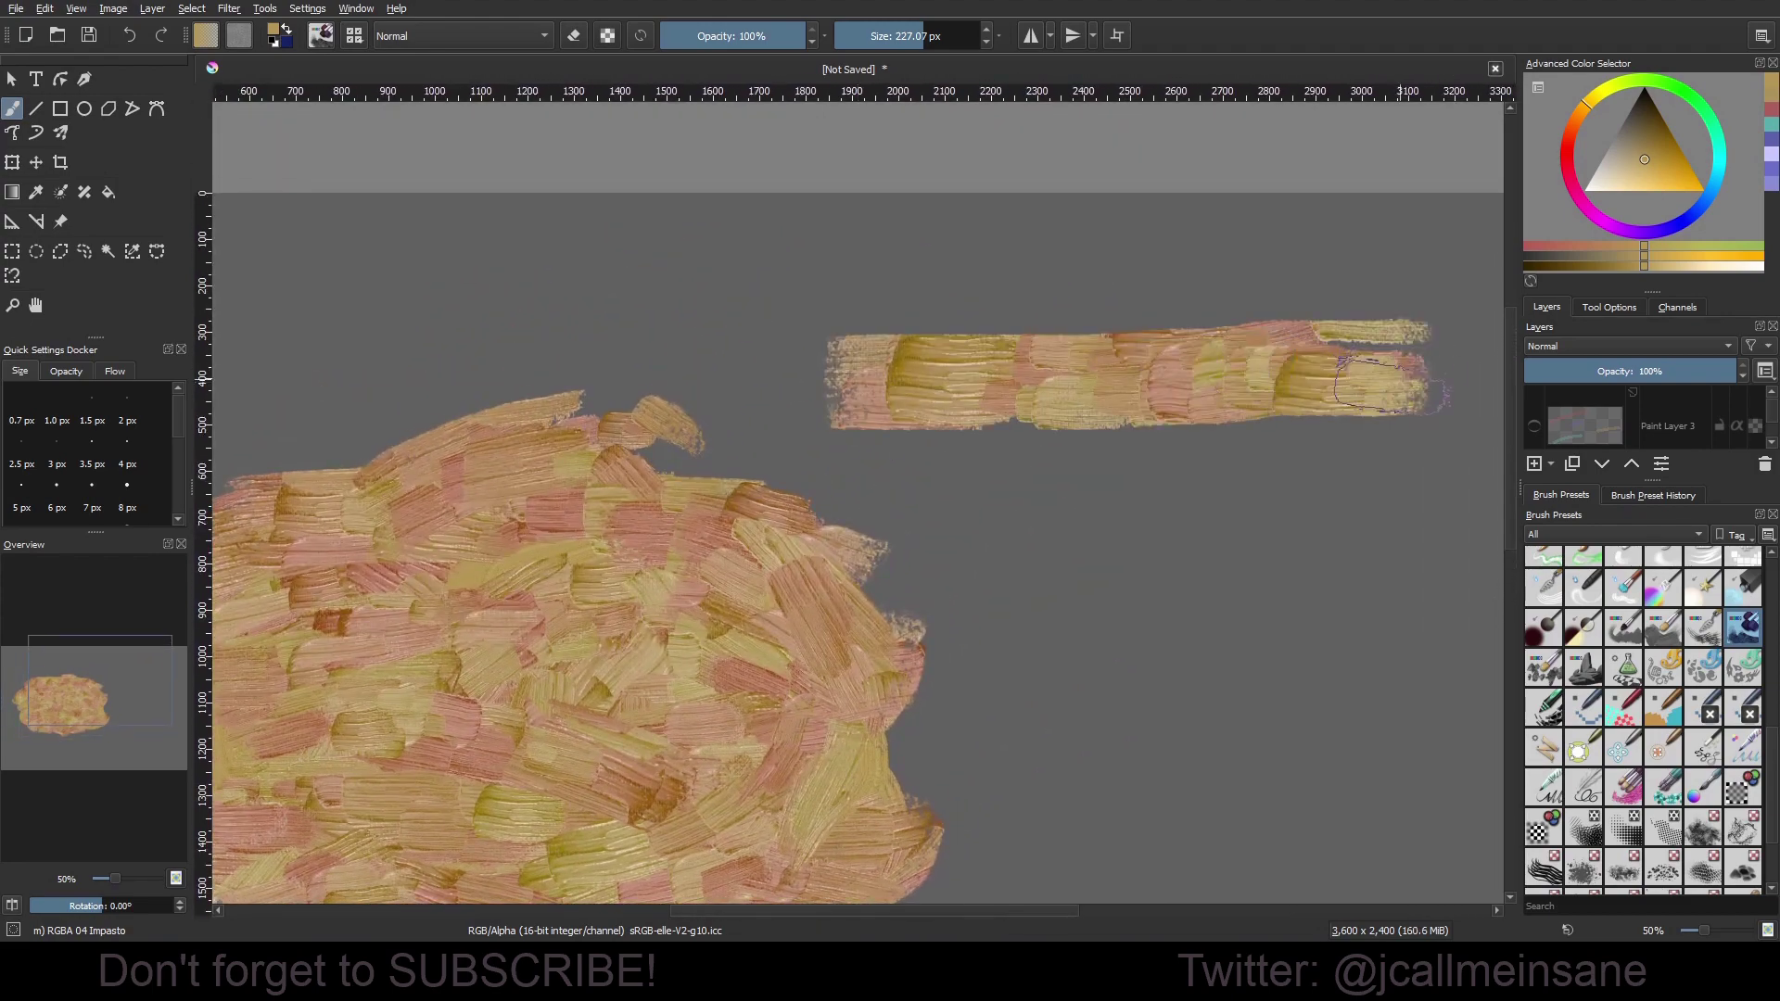
drag(1130, 485, 647, 389)
drag(540, 414, 946, 414)
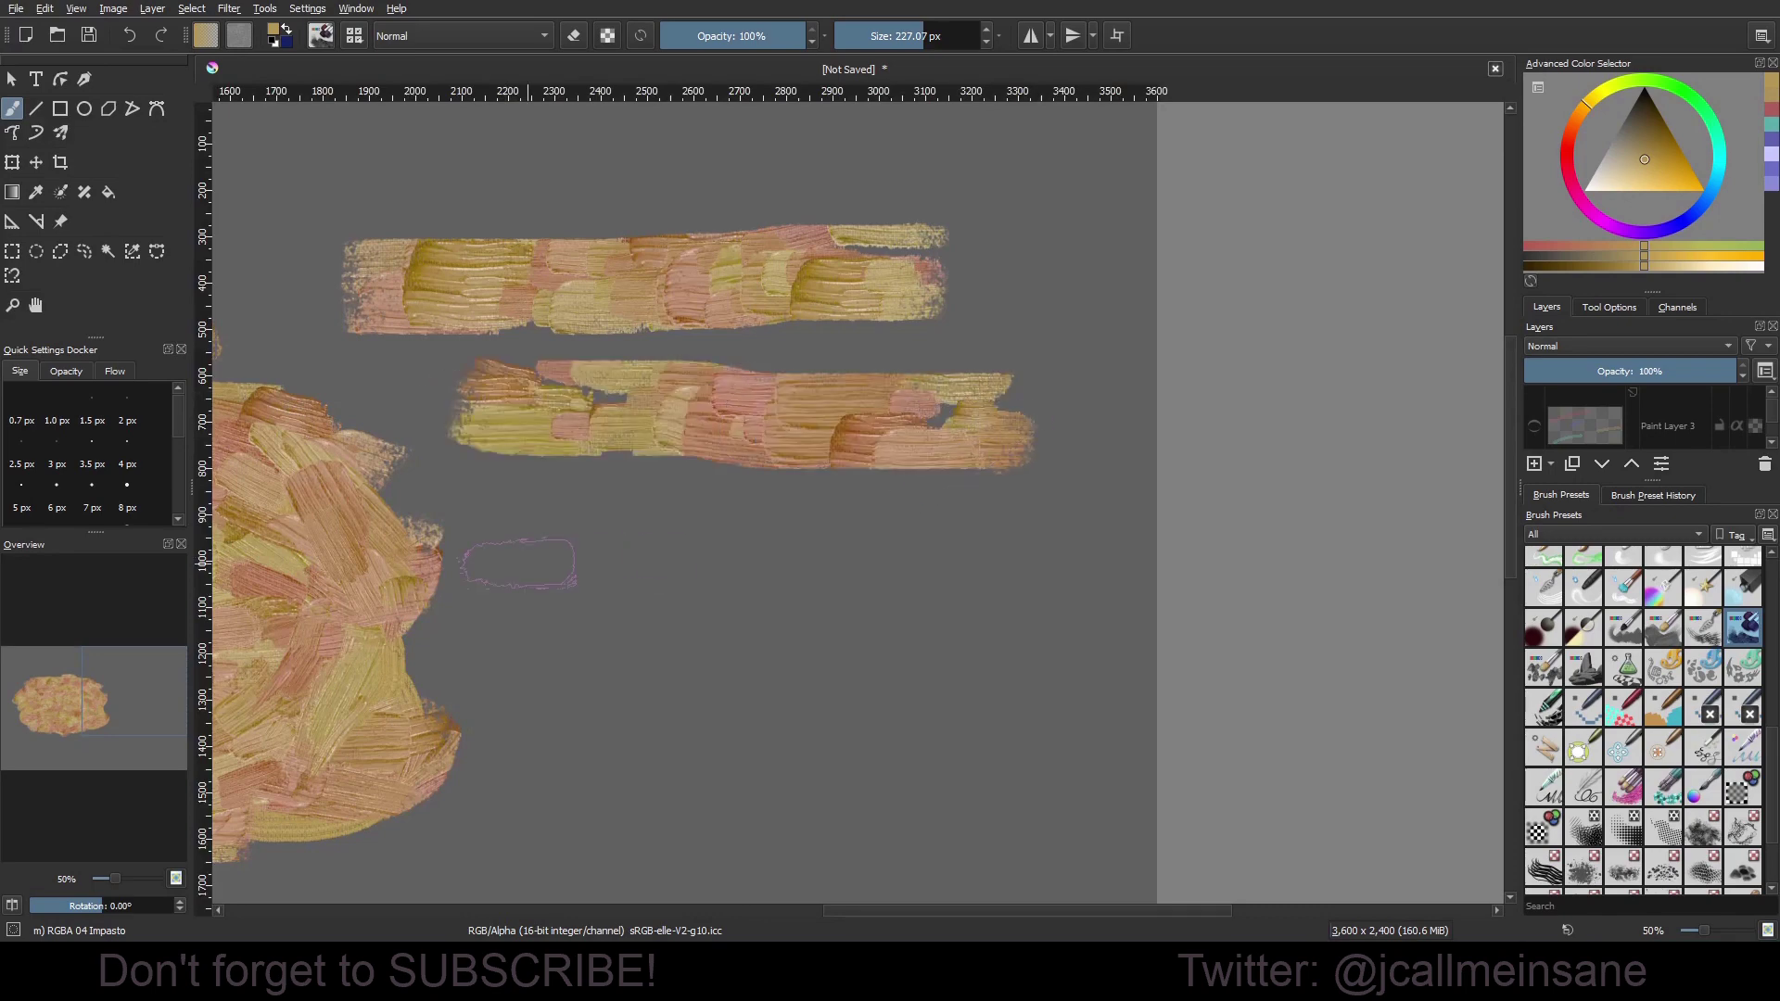
drag(519, 559, 983, 557)
drag(464, 672, 1057, 670)
drag(616, 755, 731, 393)
drag(547, 489, 1109, 496)
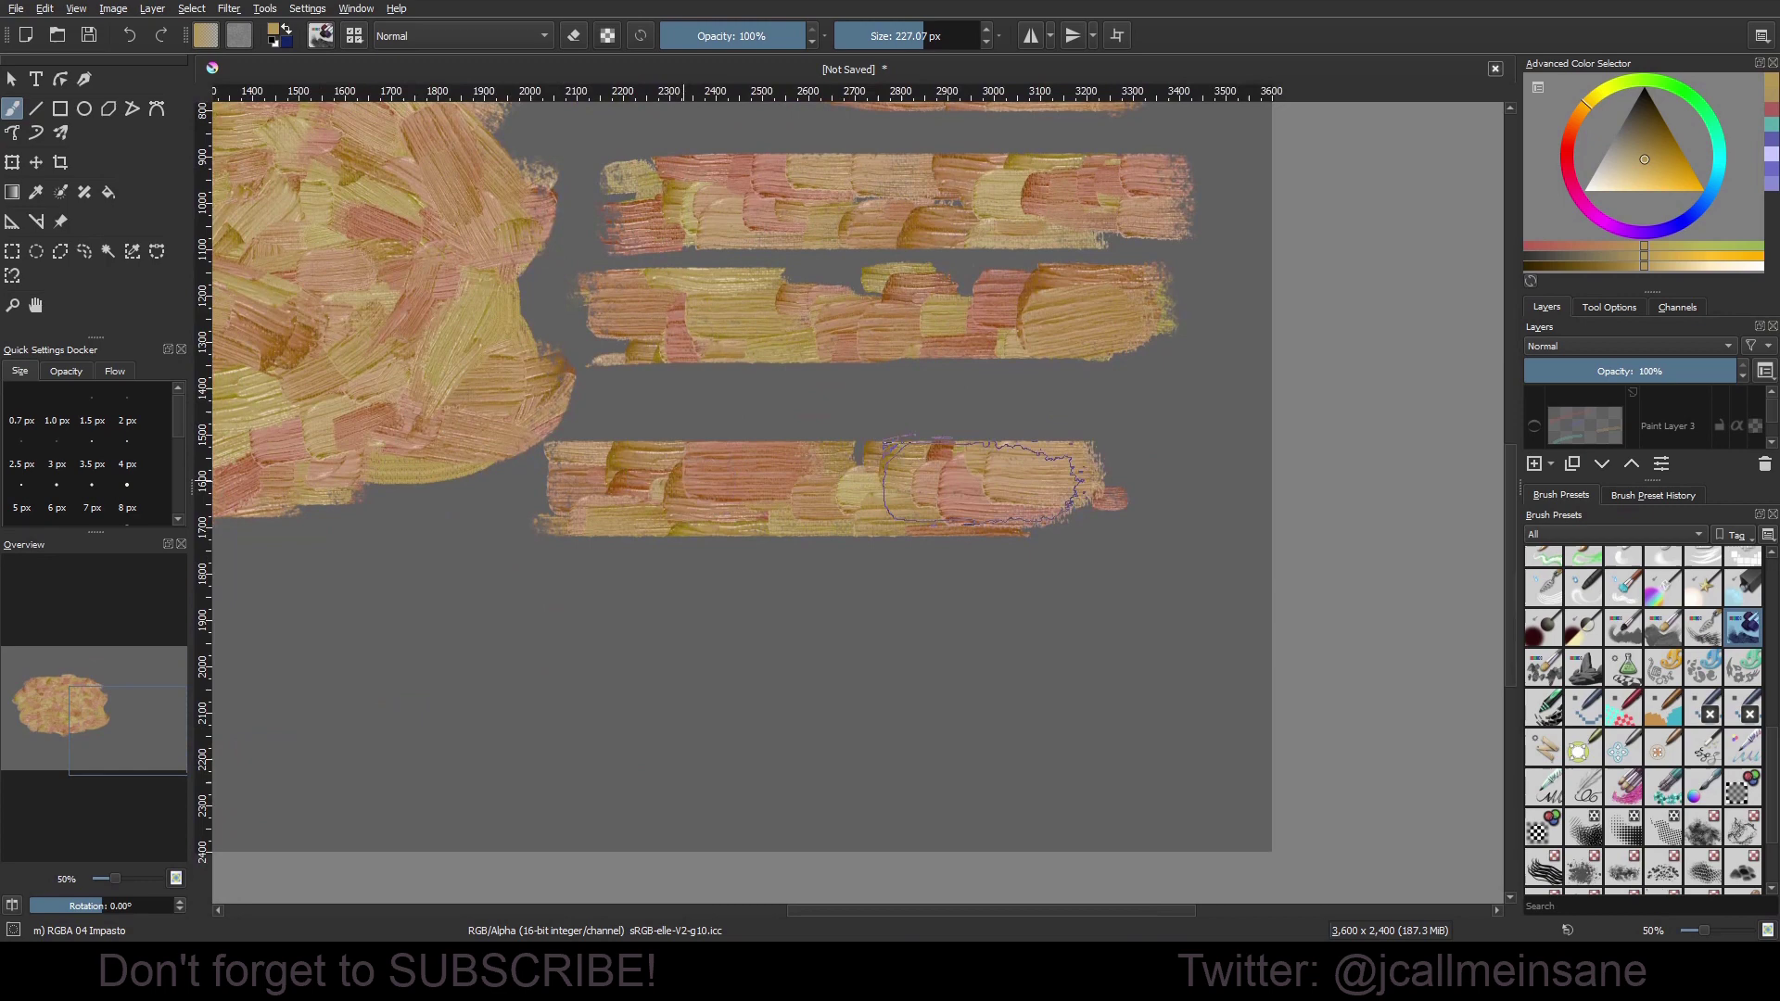
mouse_move(704, 479)
mouse_down()
mouse_move(1155, 479)
mouse_move(1117, 482)
mouse_up()
drag(533, 540, 968, 538)
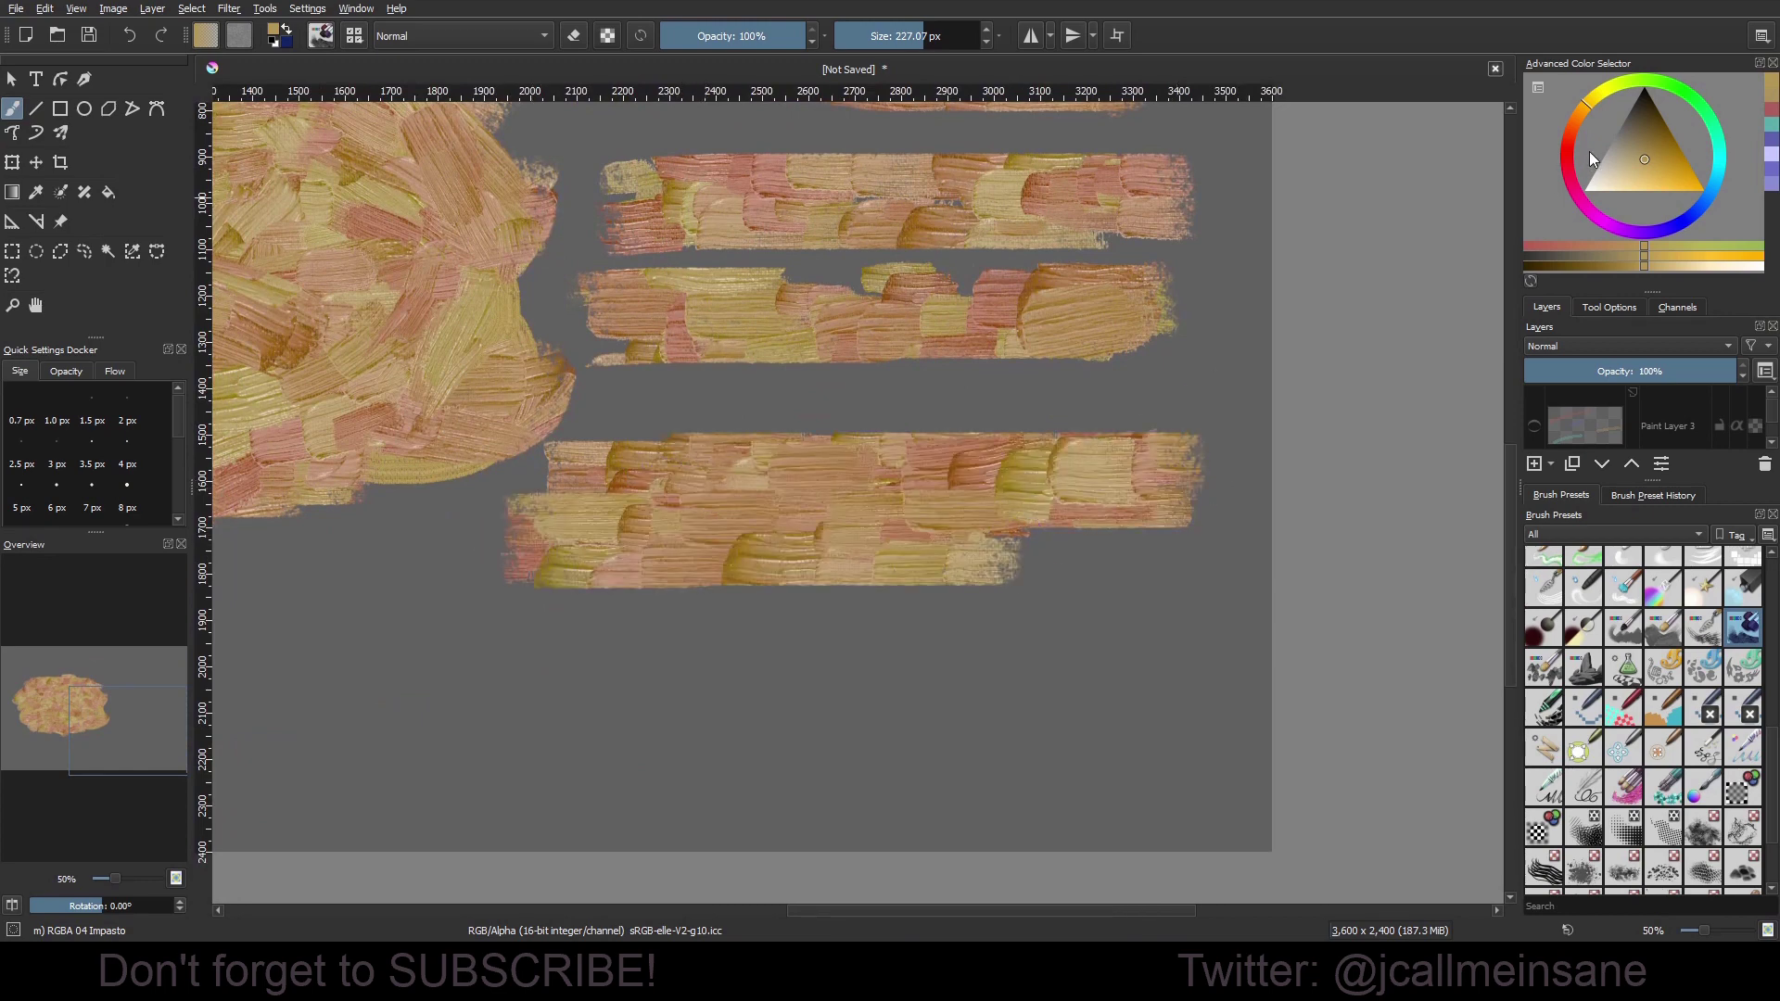
Pick the red from the recent colors and paint impasto bands and a diagonal stroke across the canvas's lower part.
click(1771, 109)
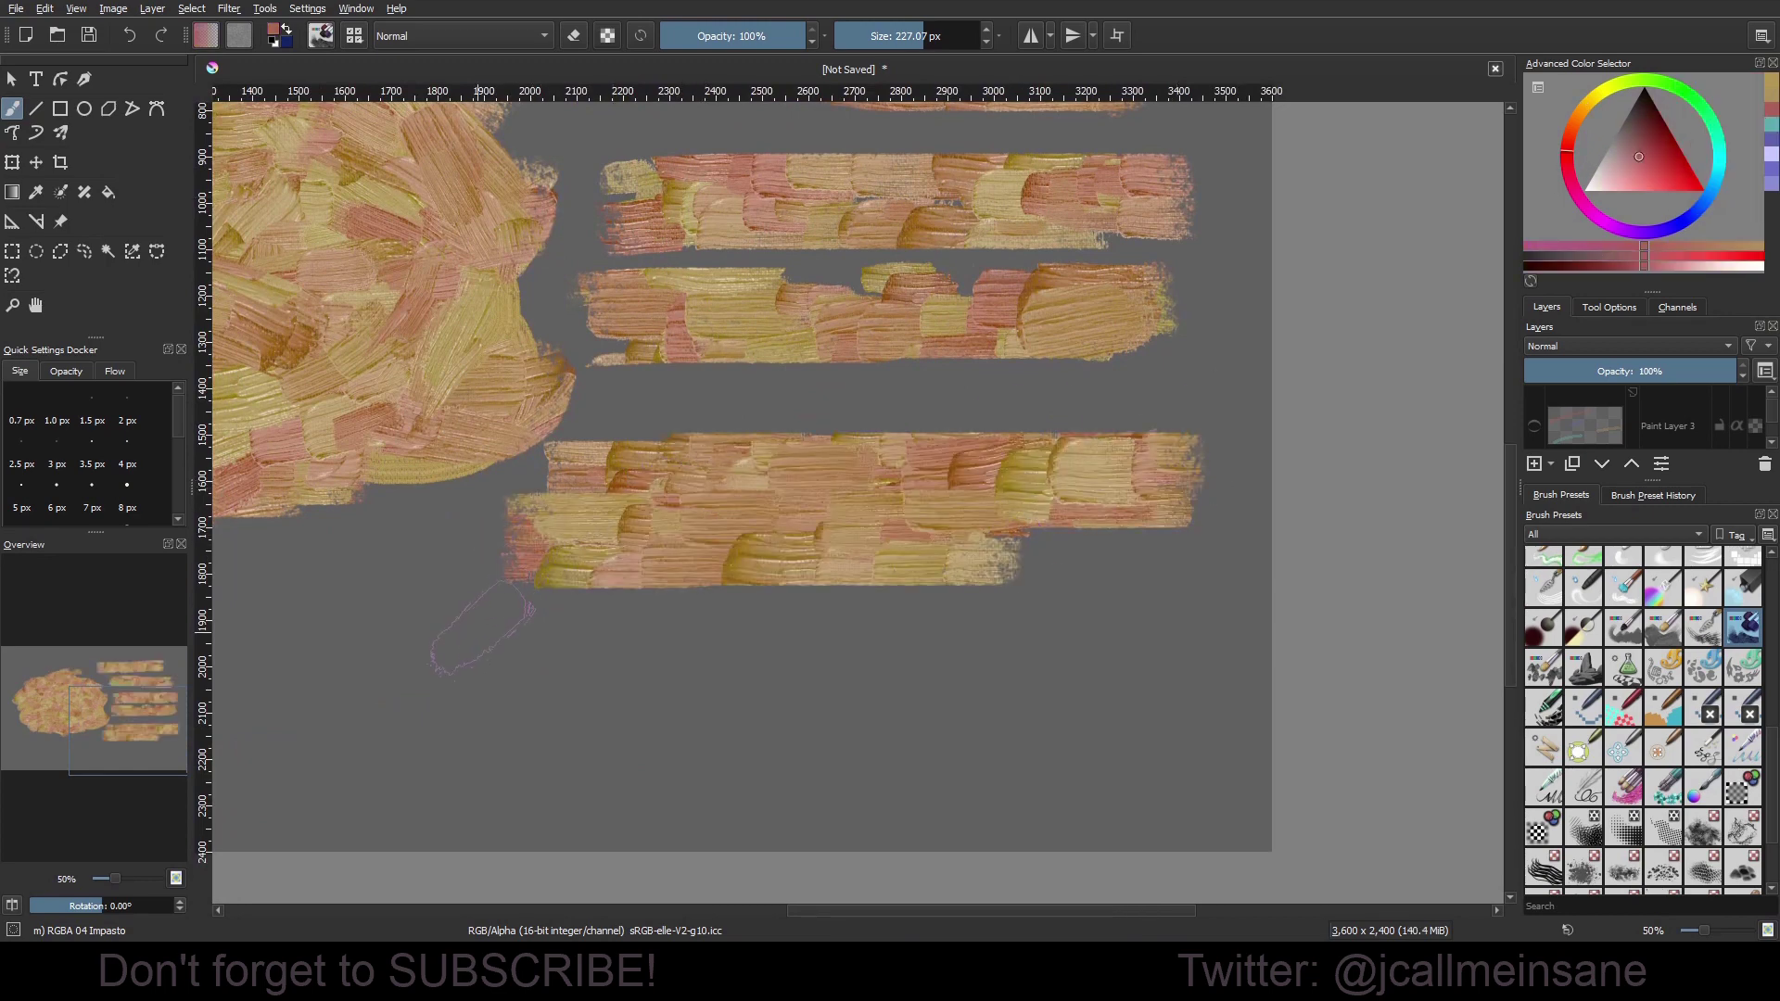
mouse_move(482, 628)
mouse_down()
mouse_move(1029, 630)
mouse_move(371, 638)
mouse_move(974, 603)
mouse_move(243, 617)
mouse_up()
drag(522, 586, 922, 667)
mouse_move(601, 608)
mouse_down()
mouse_move(1377, 600)
mouse_move(1442, 611)
mouse_up()
mouse_move(1155, 592)
mouse_down()
mouse_move(756, 556)
mouse_move(584, 562)
mouse_up()
drag(946, 417, 1432, 426)
drag(1097, 491, 700, 491)
mouse_move(741, 734)
mouse_down()
mouse_move(640, 510)
mouse_move(714, 584)
mouse_move(859, 804)
mouse_move(1093, 737)
mouse_up()
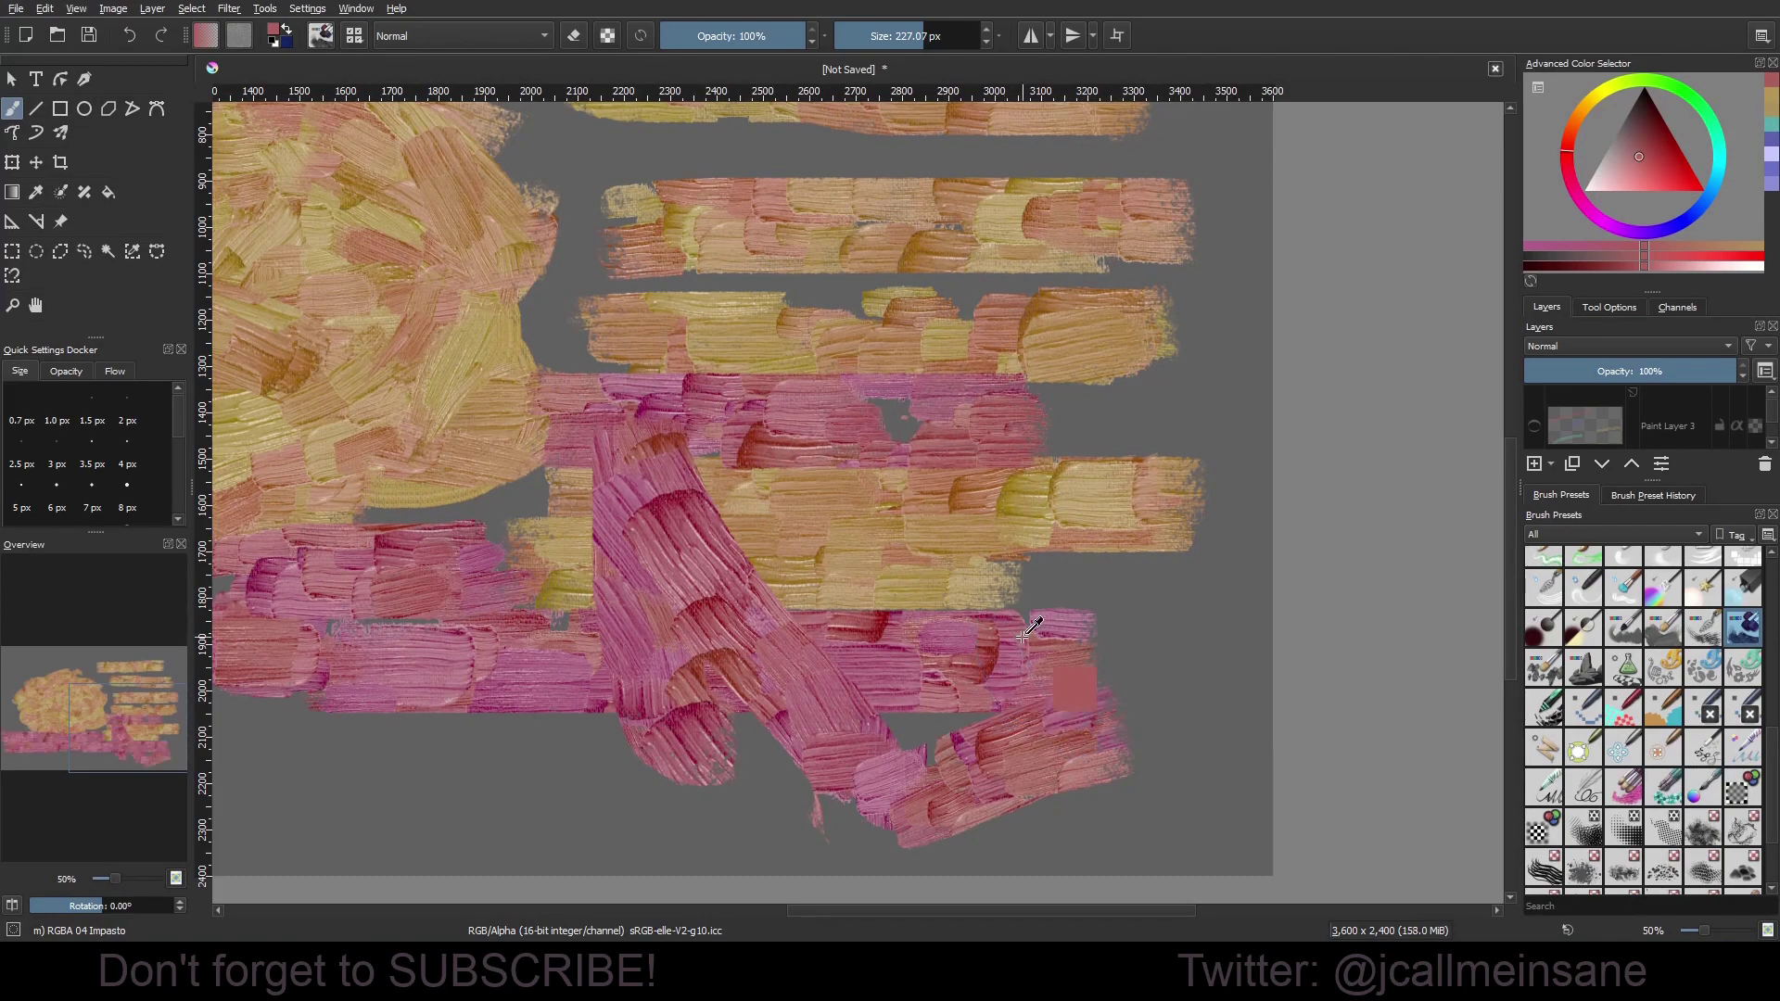
Paint horizontal red impasto bands along the canvas's upper edge.
drag(1064, 298, 1240, 715)
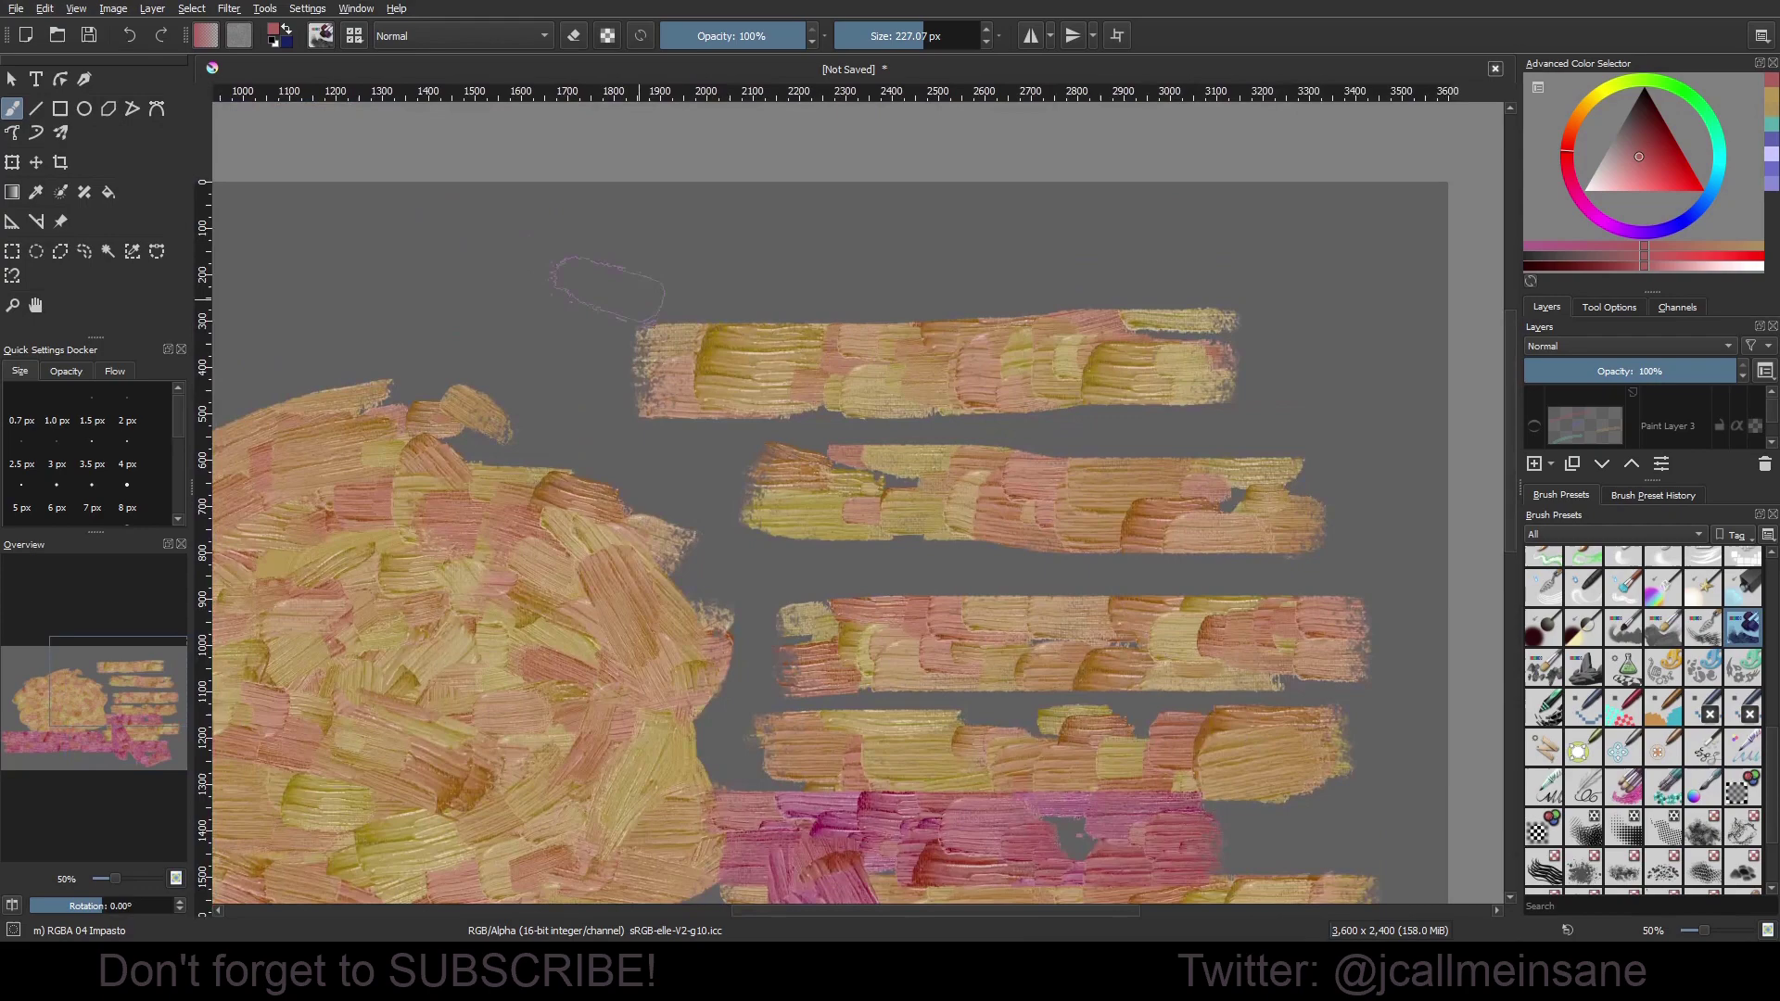
drag(572, 271, 1284, 243)
drag(626, 287, 1057, 289)
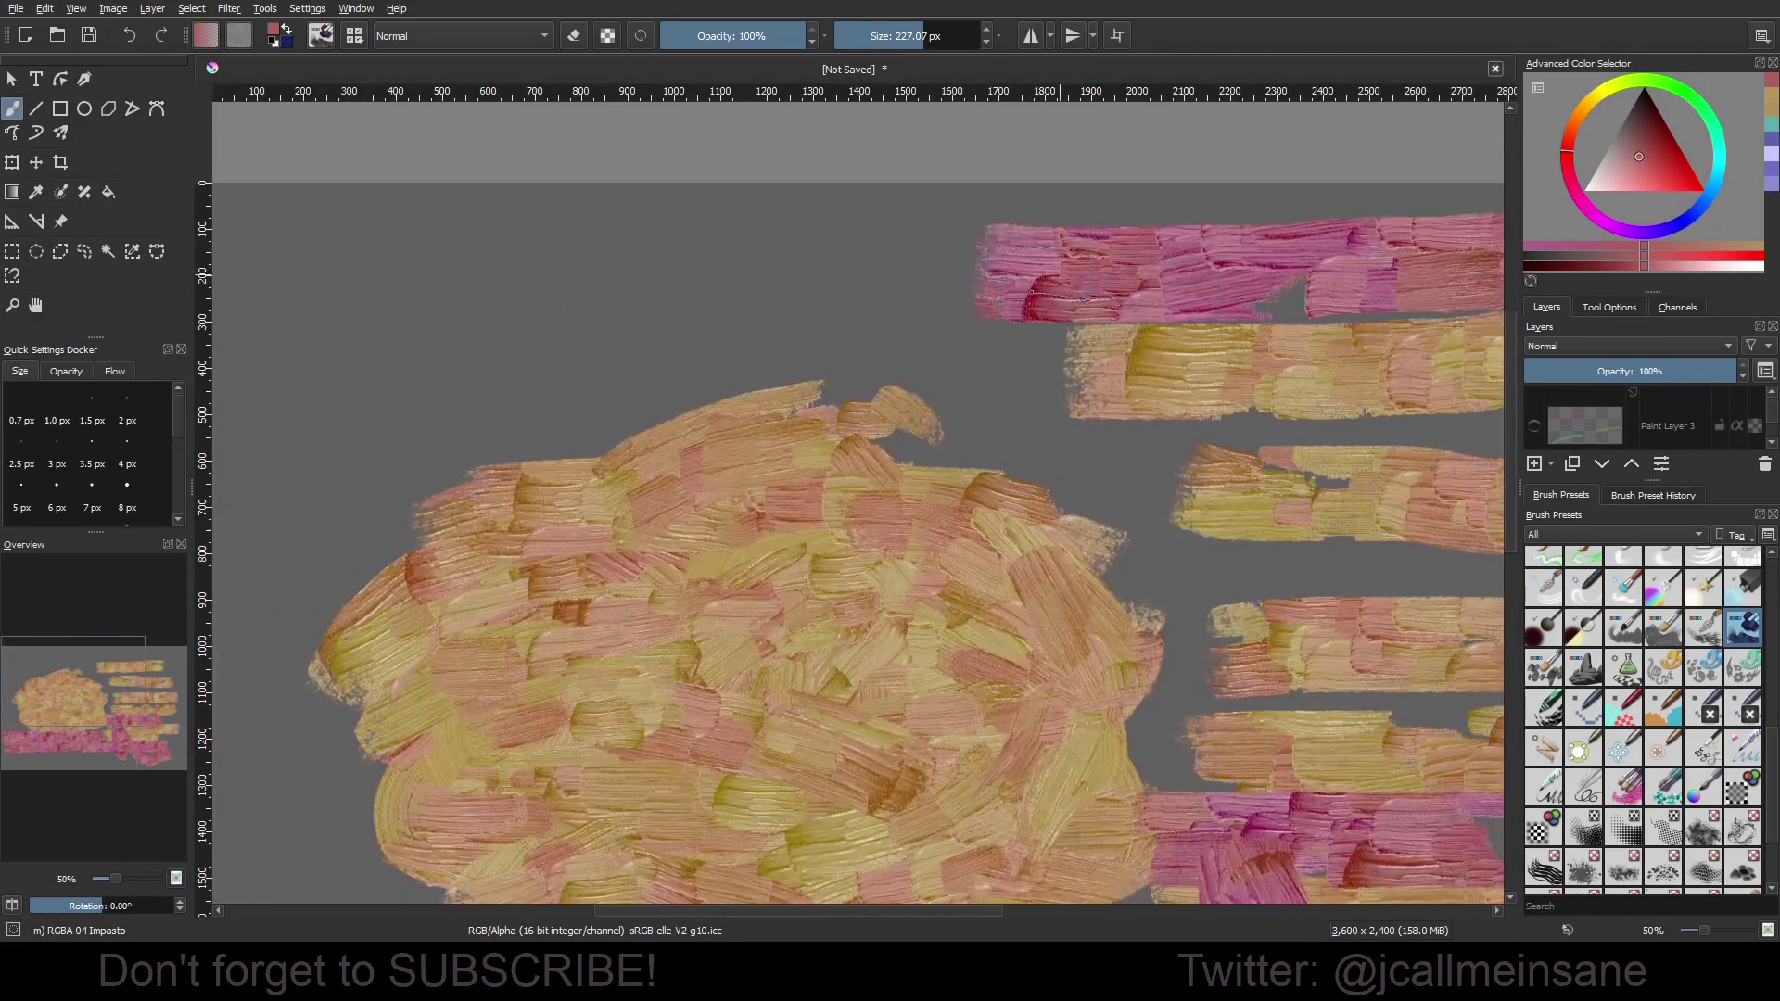
drag(864, 254, 275, 263)
mouse_move(501, 325)
mouse_down()
mouse_move(902, 390)
mouse_move(660, 424)
mouse_up()
drag(1162, 430, 534, 308)
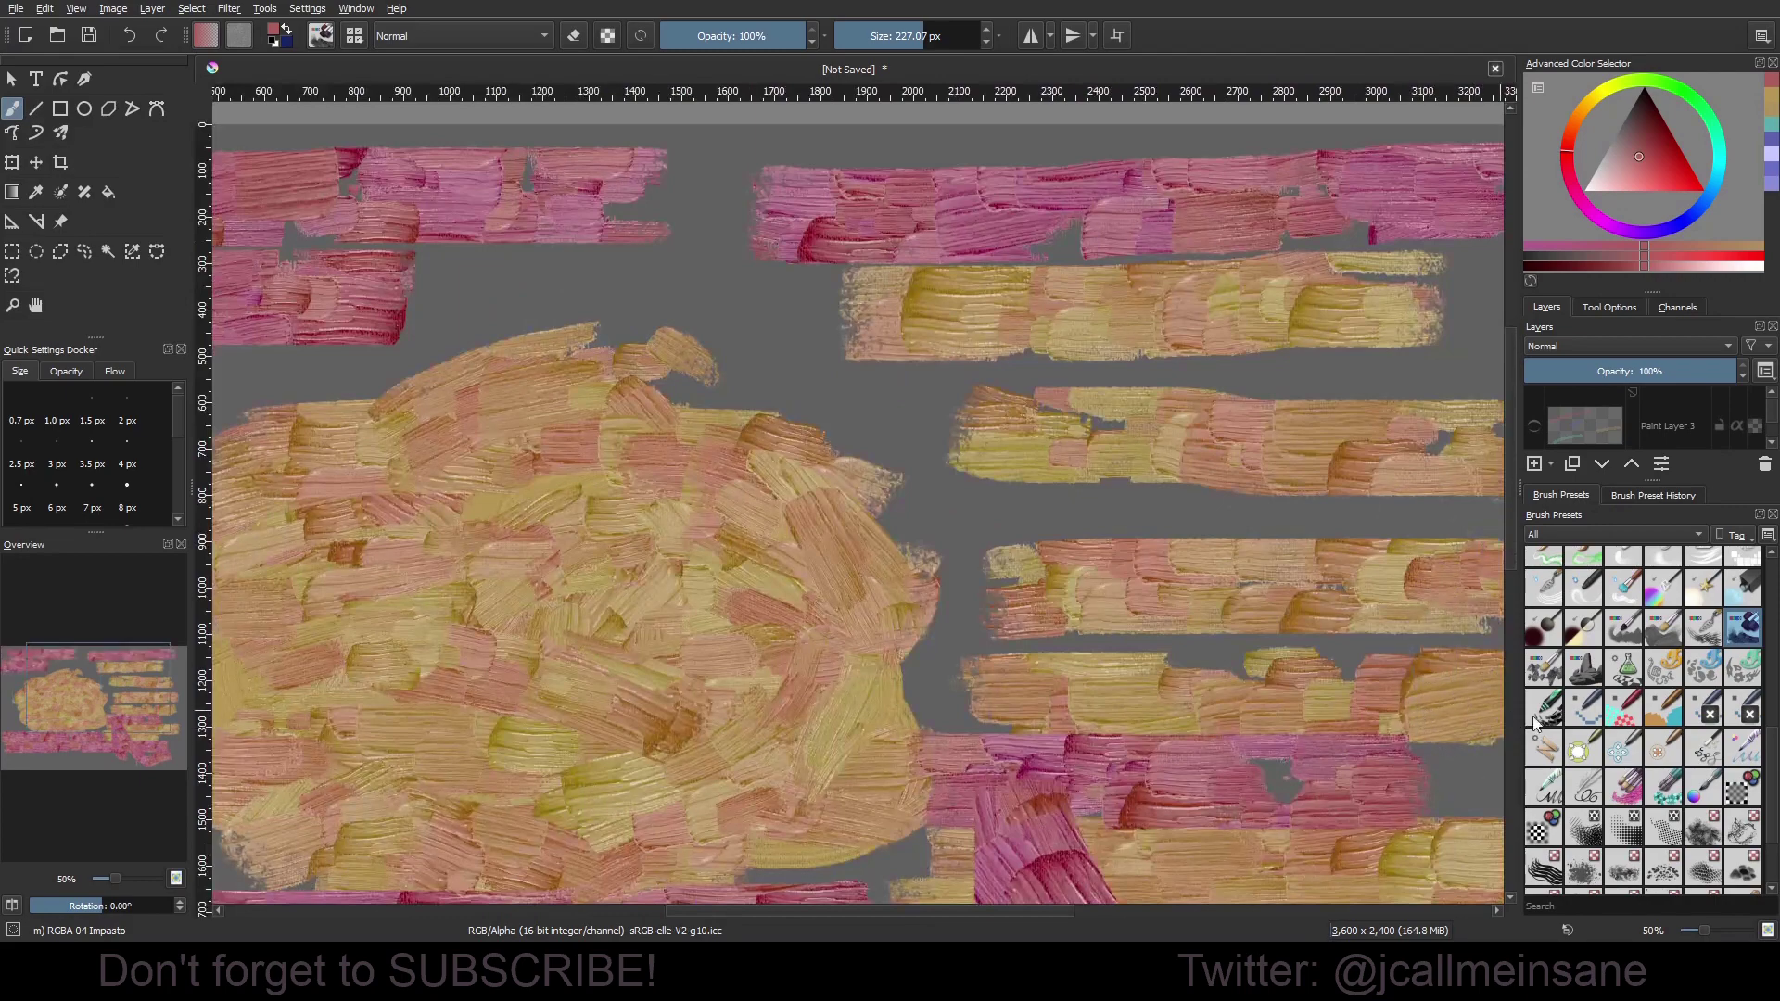
Paint large curling red ribbons over the canvas's middle with the RGBA 06 Rock preset.
click(1586, 674)
mouse_move(917, 463)
mouse_down()
mouse_move(1057, 612)
mouse_move(894, 428)
mouse_move(922, 429)
mouse_up()
drag(1176, 482, 833, 593)
mouse_move(504, 528)
mouse_down()
mouse_move(922, 509)
mouse_move(408, 454)
mouse_move(1105, 477)
mouse_move(967, 631)
mouse_up()
drag(955, 582, 707, 389)
mouse_move(964, 546)
mouse_down()
mouse_move(818, 410)
mouse_move(854, 564)
mouse_move(708, 598)
mouse_move(631, 482)
mouse_up()
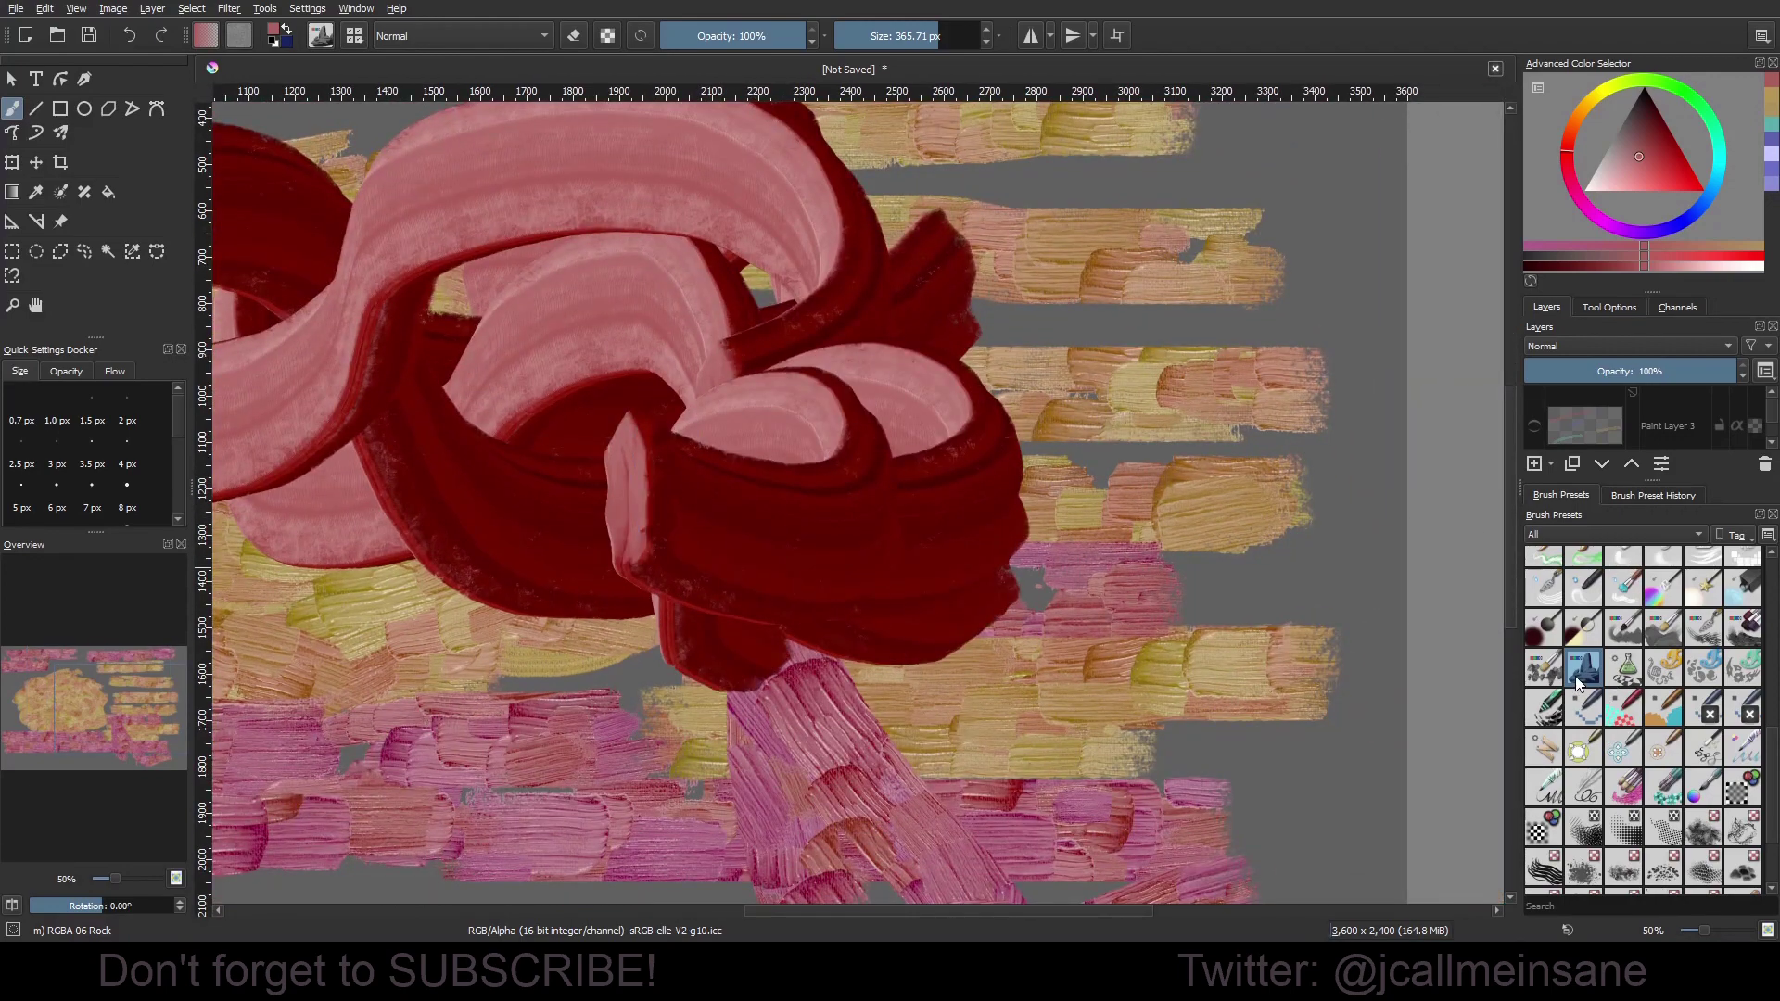
Stamp three single red rock dabs beside the ribbons with the RGBA 06 Rock preset.
mouse_move(1579, 681)
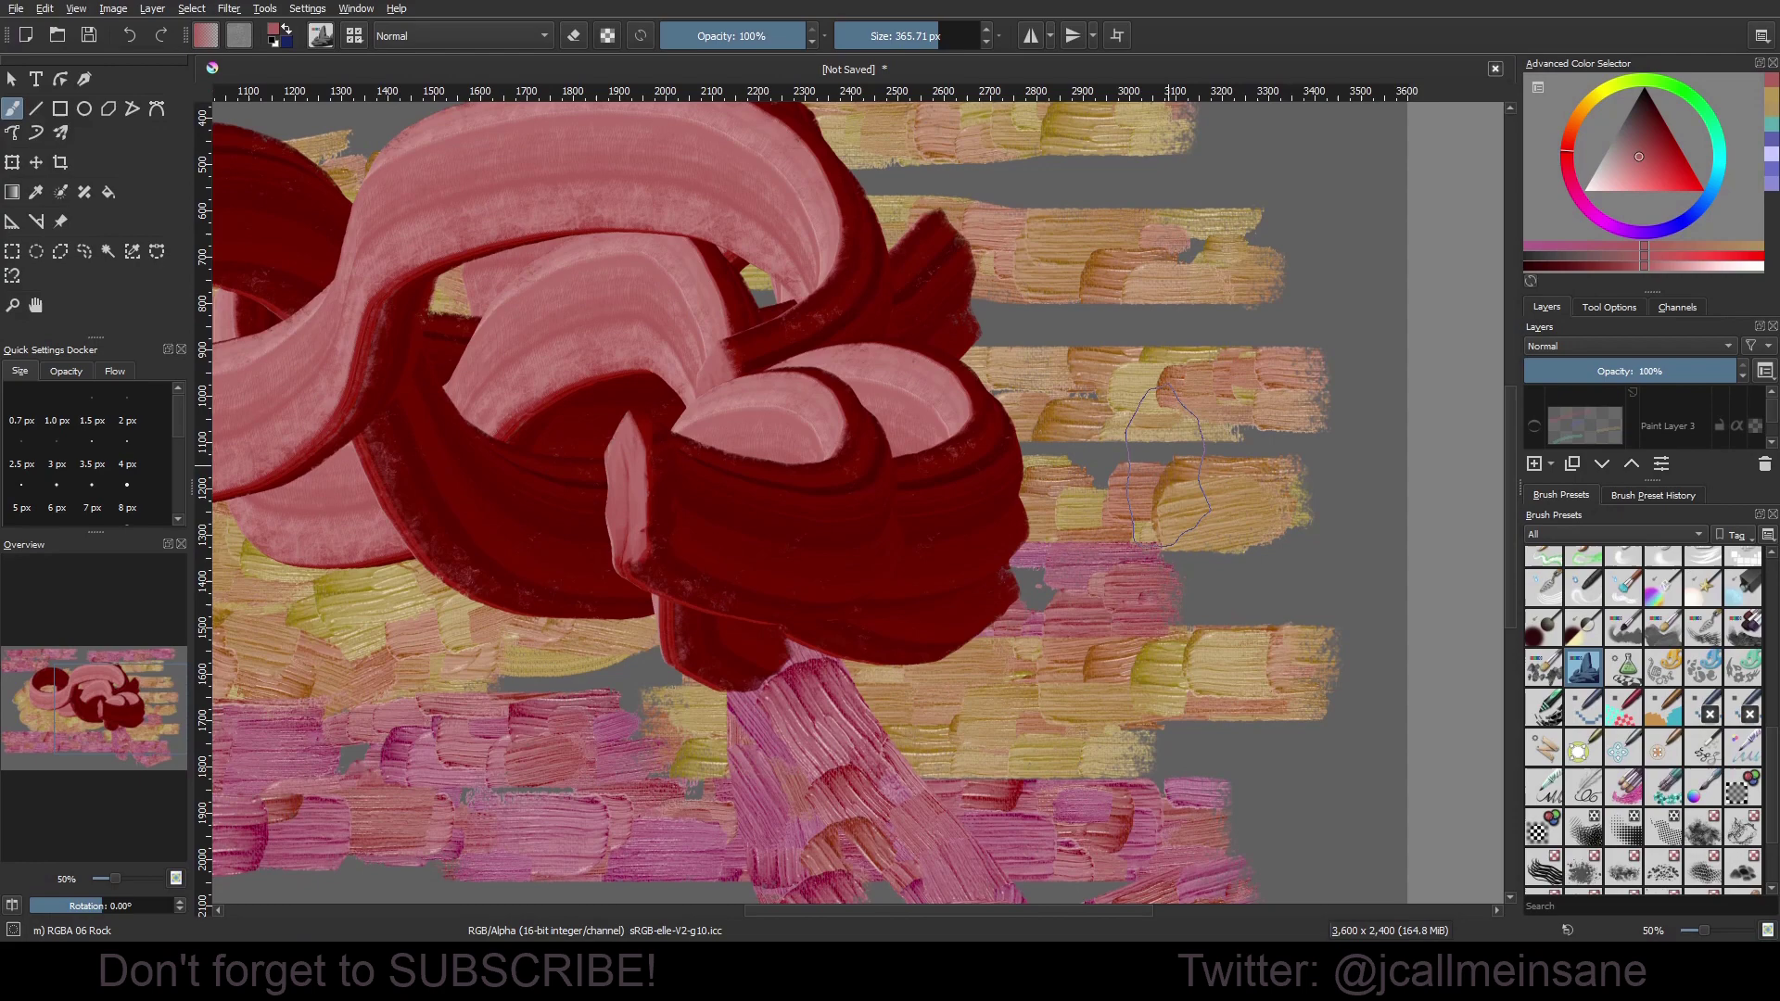
click(1178, 468)
click(1316, 617)
click(1279, 329)
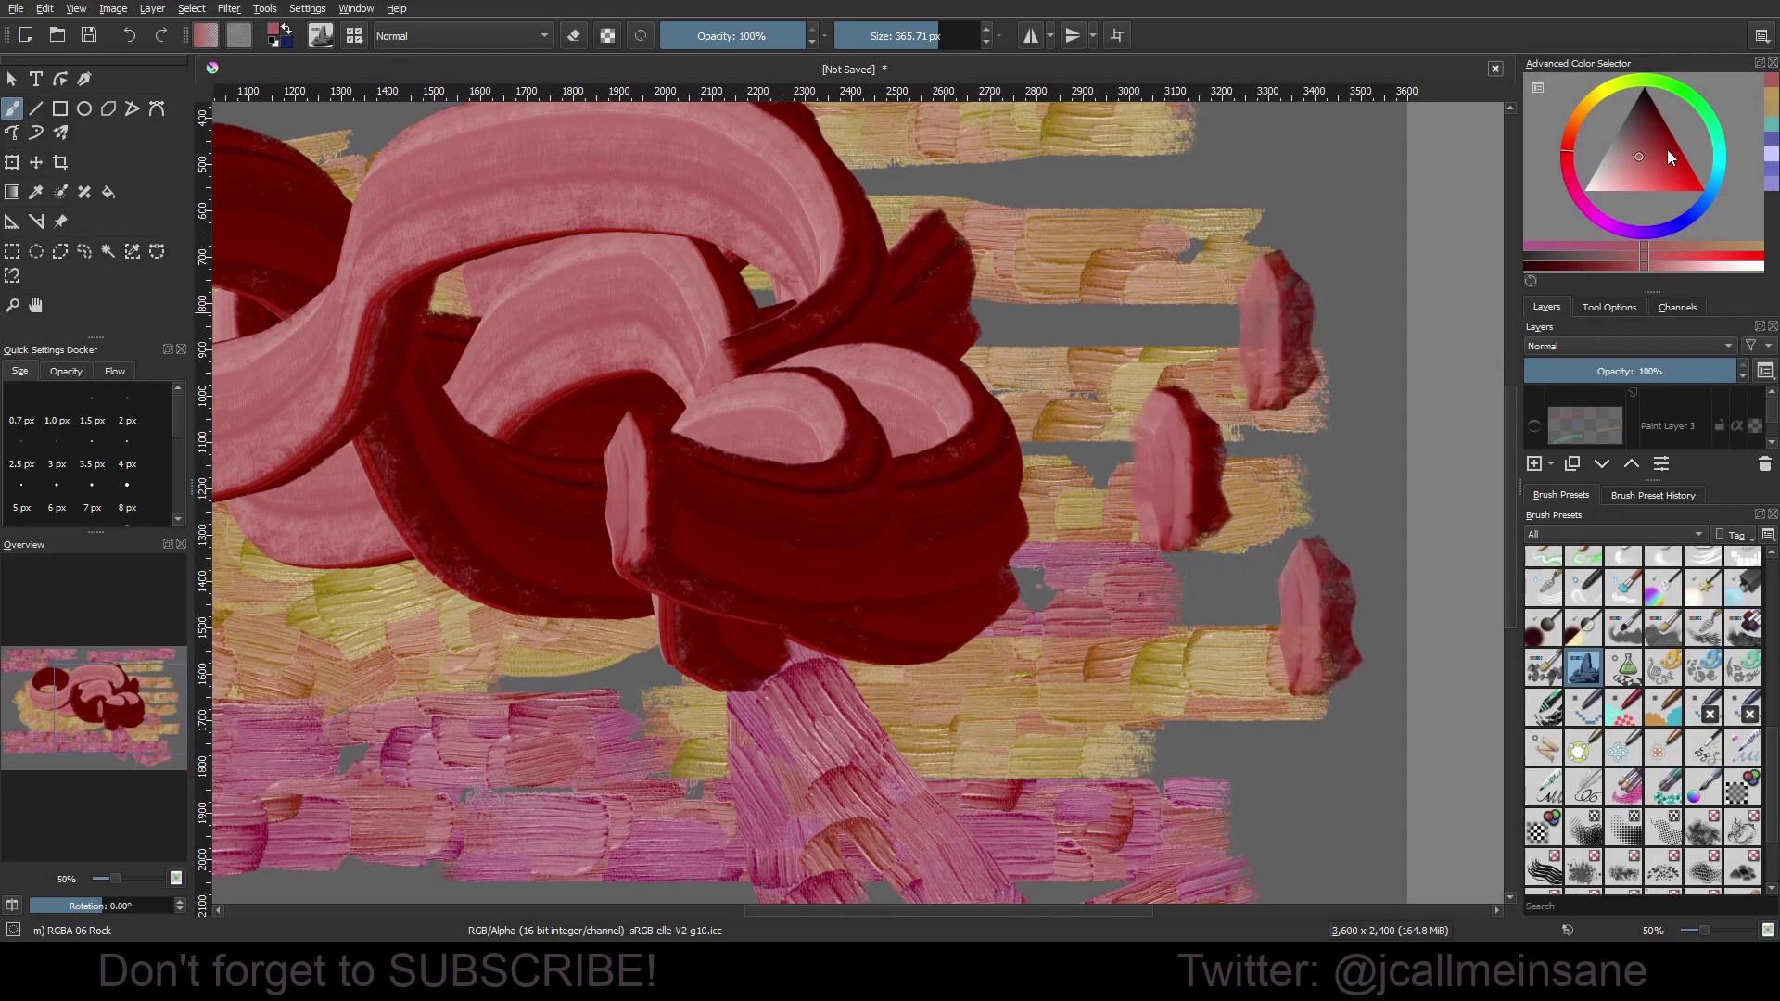
Switch to the recent blue, and stamp a cluster of rock dabs and a broad stroke beside the red ribbons.
drag(1635, 169, 1604, 188)
click(1772, 153)
click(1772, 139)
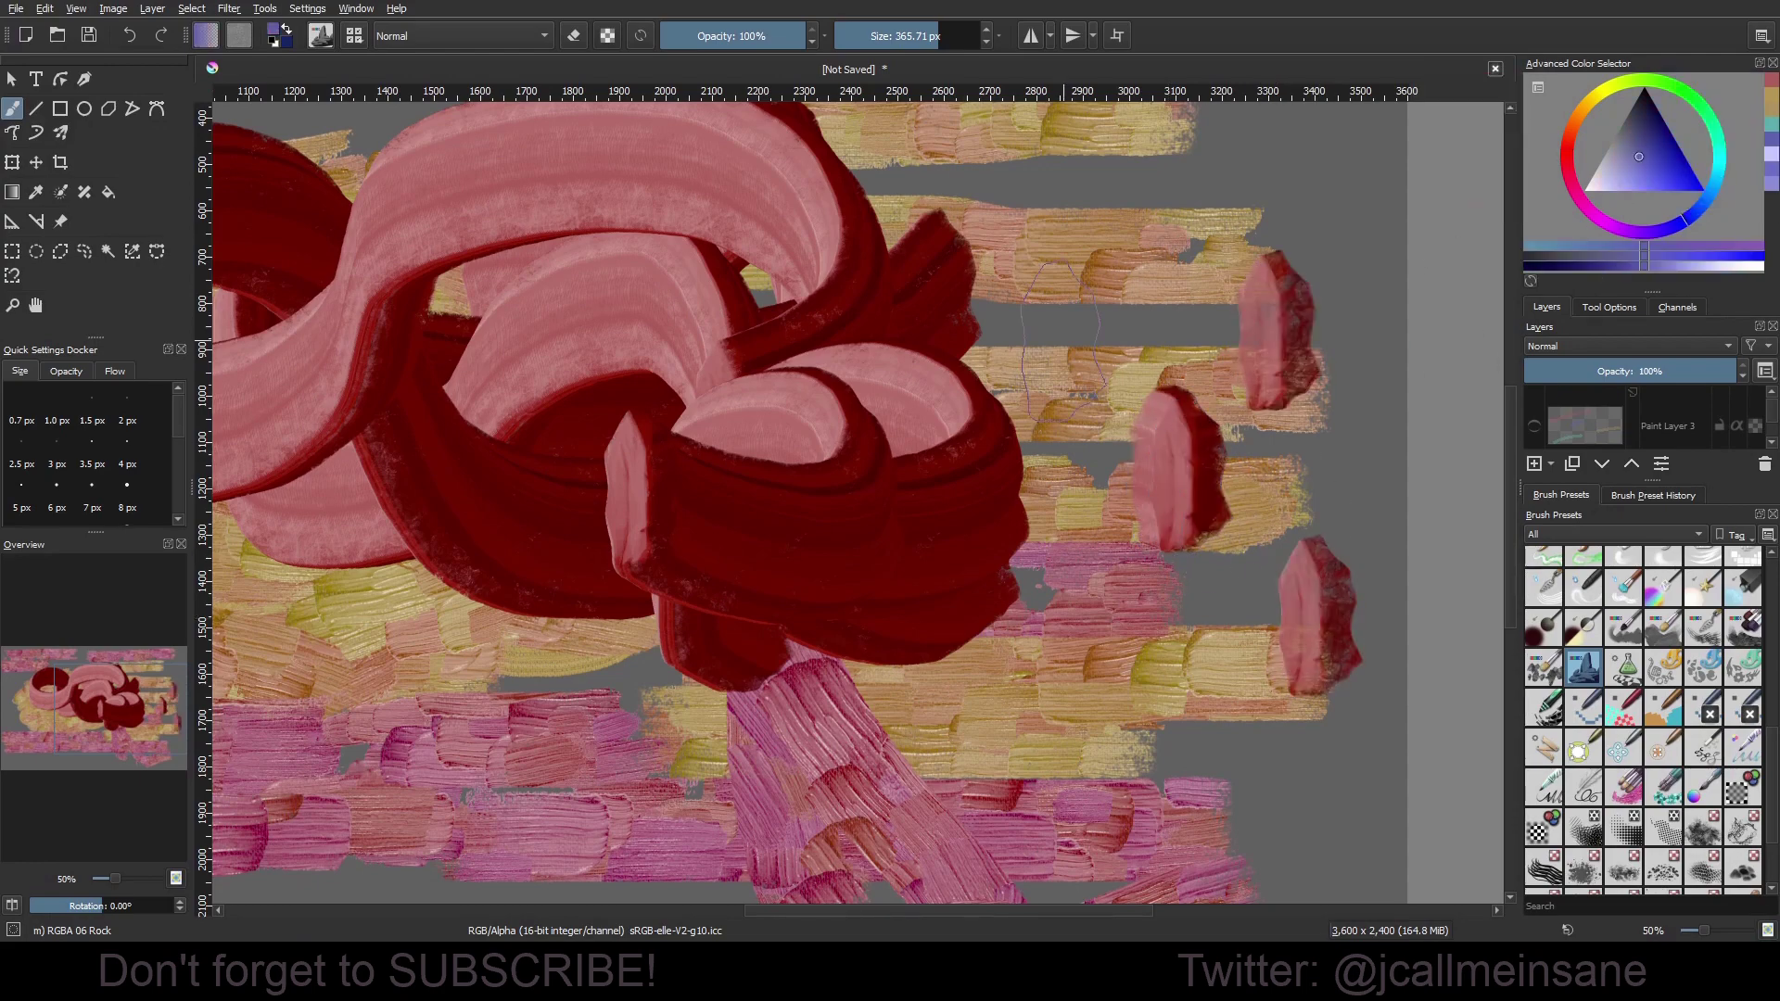
click(1055, 338)
click(1124, 324)
click(1224, 347)
click(1293, 436)
click(1224, 547)
click(1224, 547)
click(1117, 533)
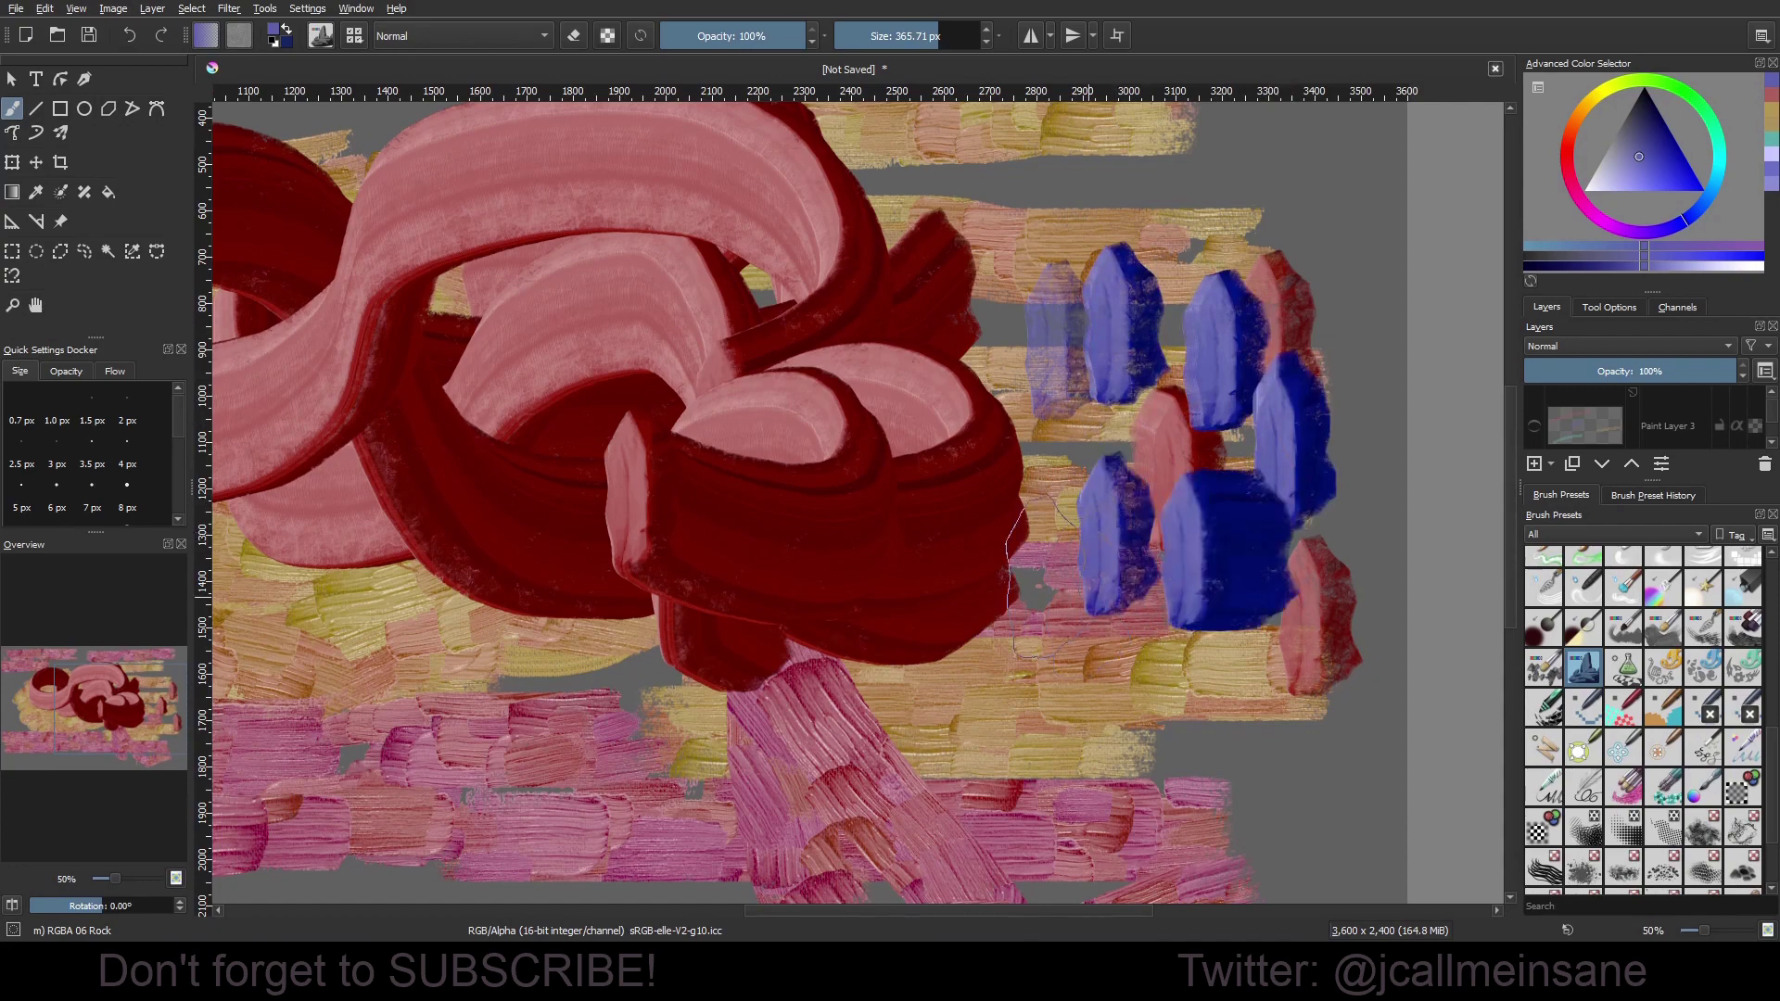
click(1047, 570)
click(1182, 452)
click(1108, 647)
mouse_move(1075, 533)
mouse_down()
mouse_move(1242, 594)
mouse_move(1010, 547)
mouse_up()
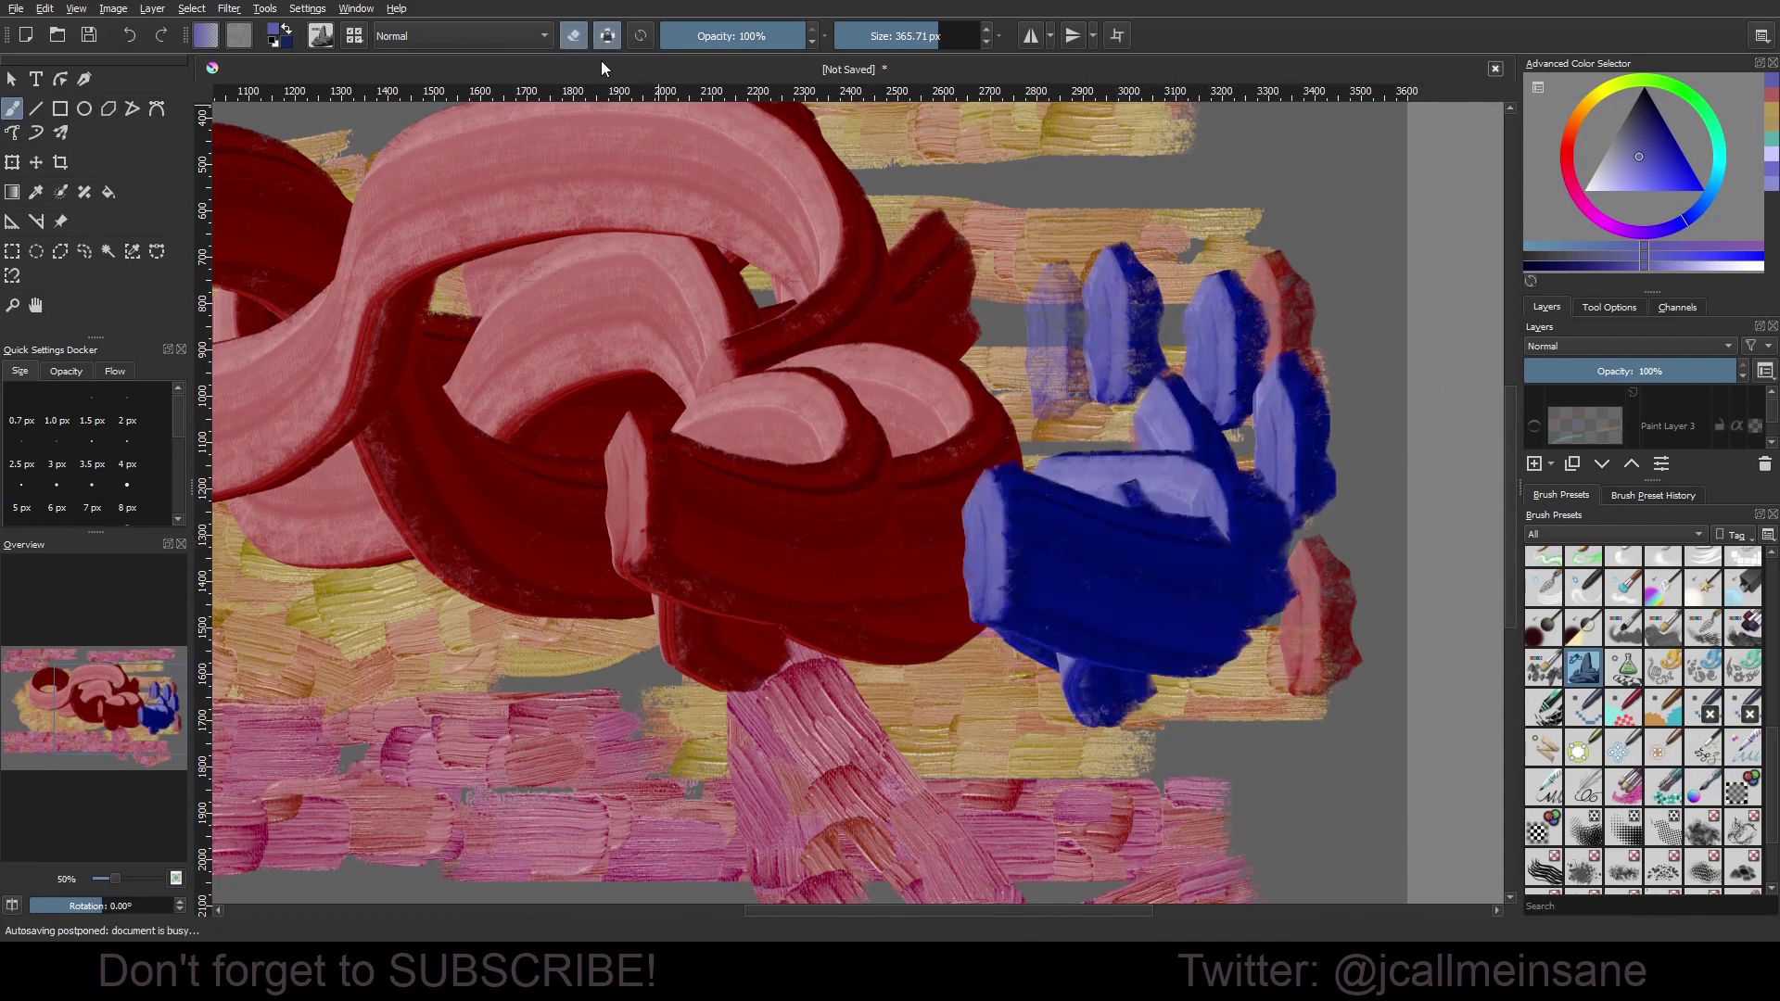
Erase wide swaths through the ribbons and blue dabs using the rock brush in eraser mode, and return to painting.
mouse_move(1305, 473)
mouse_down()
mouse_move(1075, 566)
mouse_move(909, 538)
mouse_move(667, 556)
mouse_move(616, 498)
mouse_move(482, 477)
mouse_up()
drag(927, 352, 278, 278)
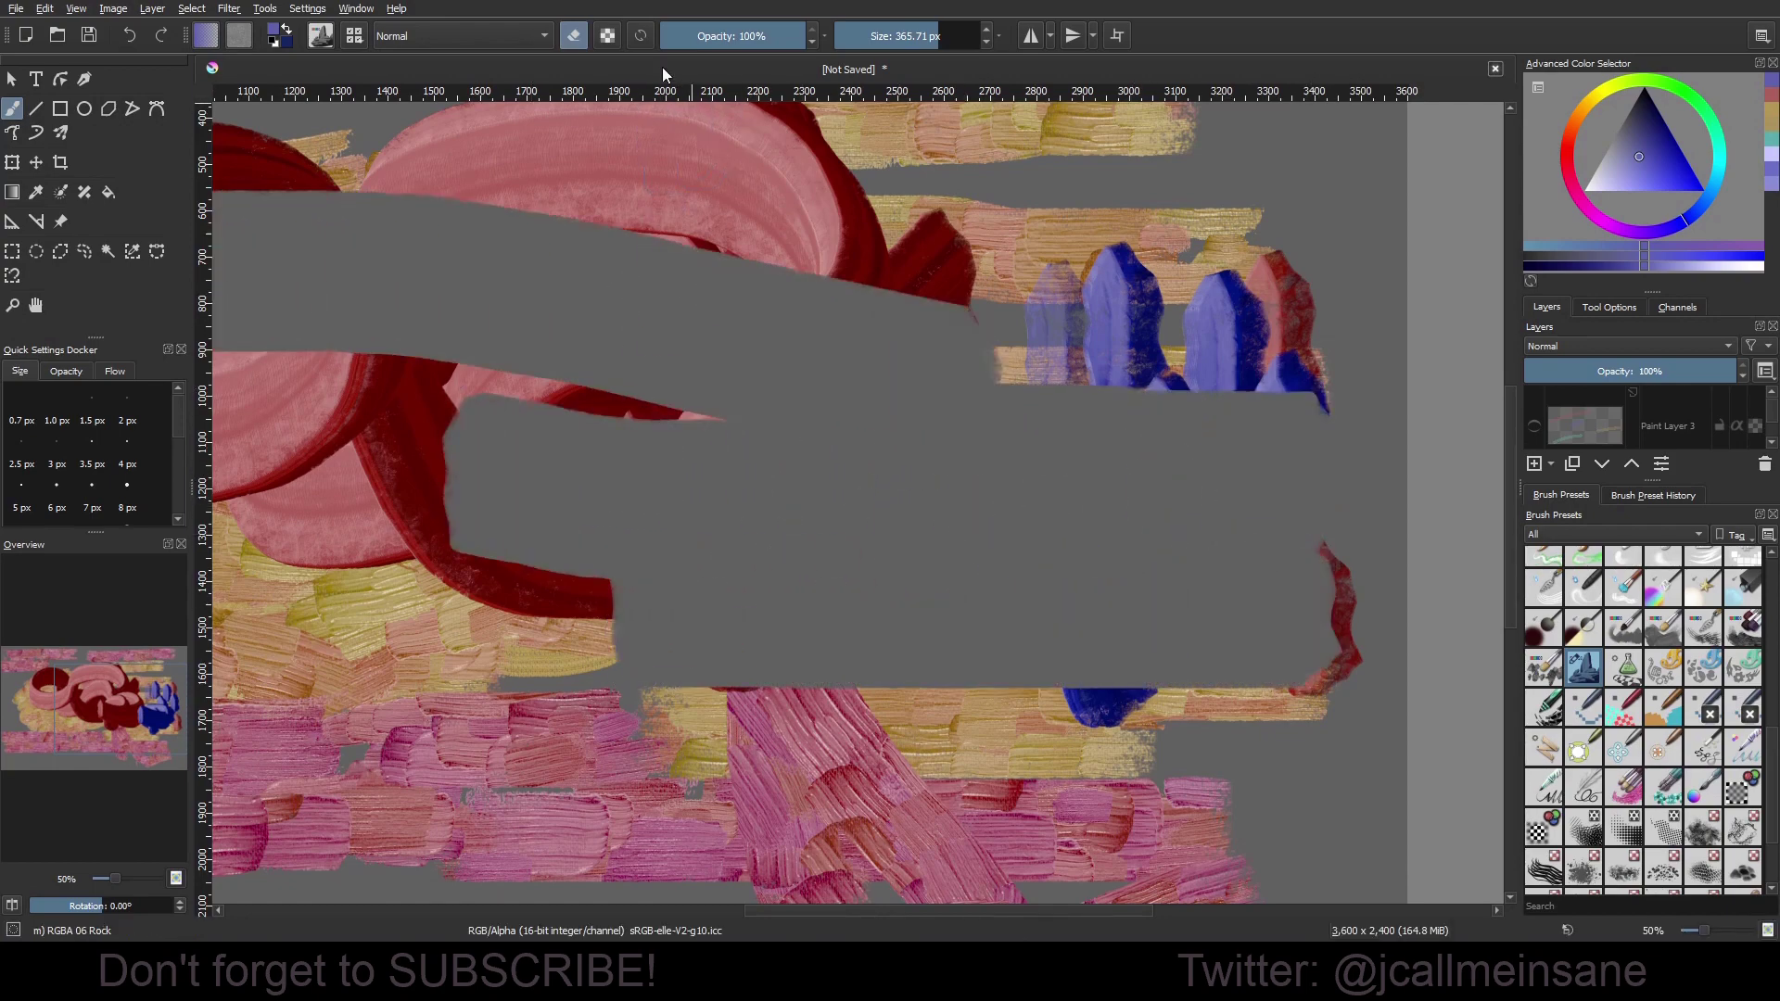
mouse_move(482, 186)
mouse_down()
mouse_move(811, 223)
mouse_move(959, 268)
mouse_move(1112, 419)
mouse_up()
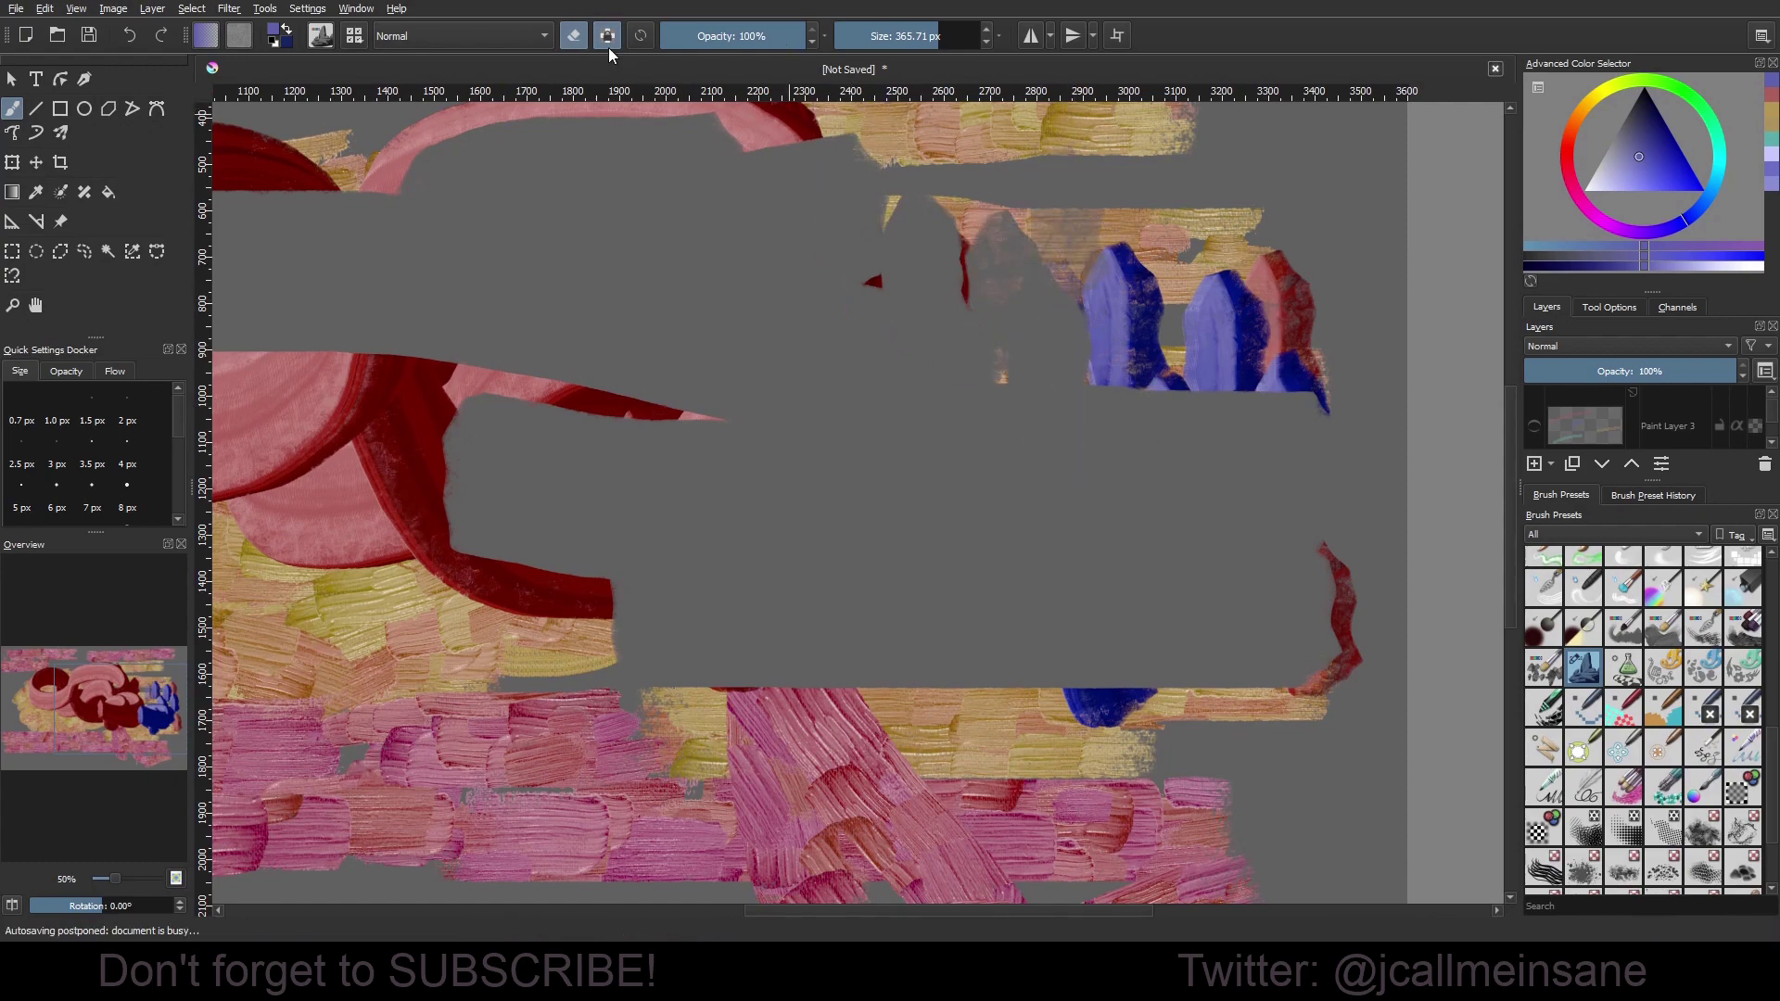
key(e)
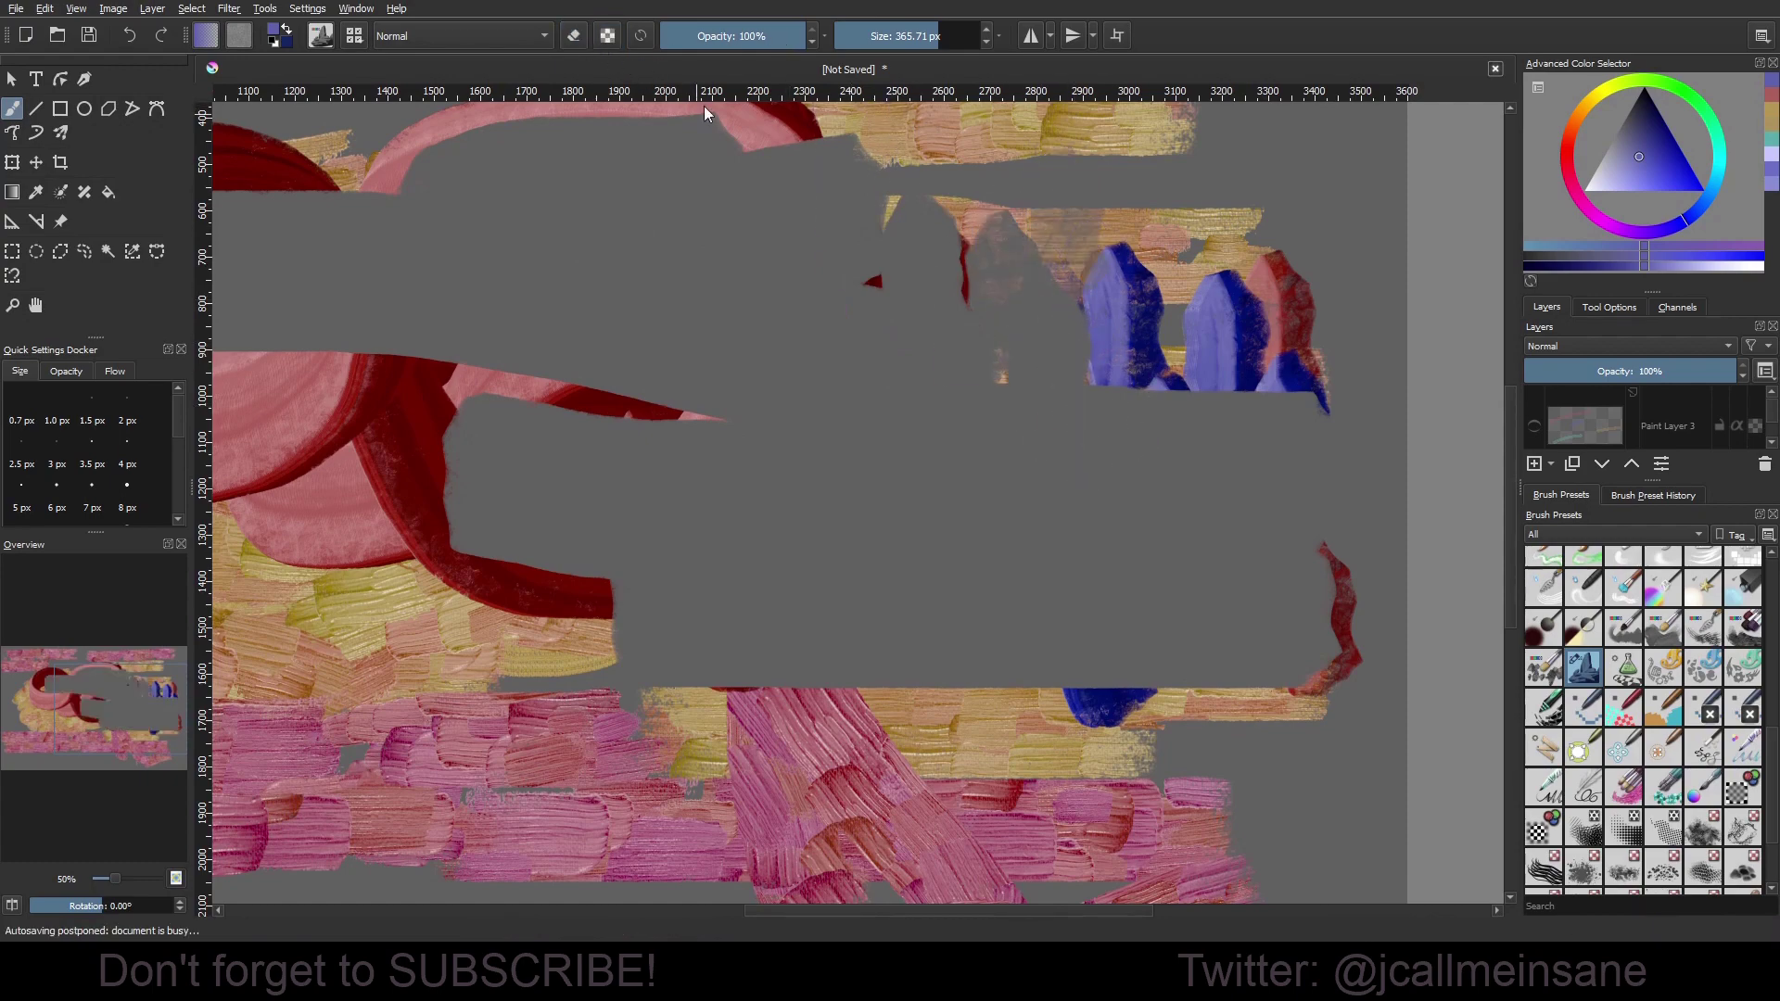
Paint overlapping blue strokes in the erased area with the RGBA 04 Impasto, RGBA 03 Rake and RGBA 05 Impasto-details presets.
click(1748, 630)
mouse_move(1163, 394)
mouse_down()
mouse_move(778, 473)
mouse_move(1104, 568)
mouse_move(1169, 436)
mouse_up()
click(1704, 626)
mouse_move(945, 519)
mouse_down()
mouse_move(760, 501)
mouse_move(769, 640)
mouse_move(779, 477)
mouse_up()
mouse_move(640, 376)
mouse_down()
mouse_move(496, 398)
mouse_move(515, 343)
mouse_up()
mouse_move(643, 254)
mouse_down()
mouse_move(547, 399)
mouse_move(871, 316)
mouse_move(482, 630)
mouse_up()
mouse_move(1066, 514)
mouse_down()
mouse_move(973, 602)
mouse_move(742, 463)
mouse_up()
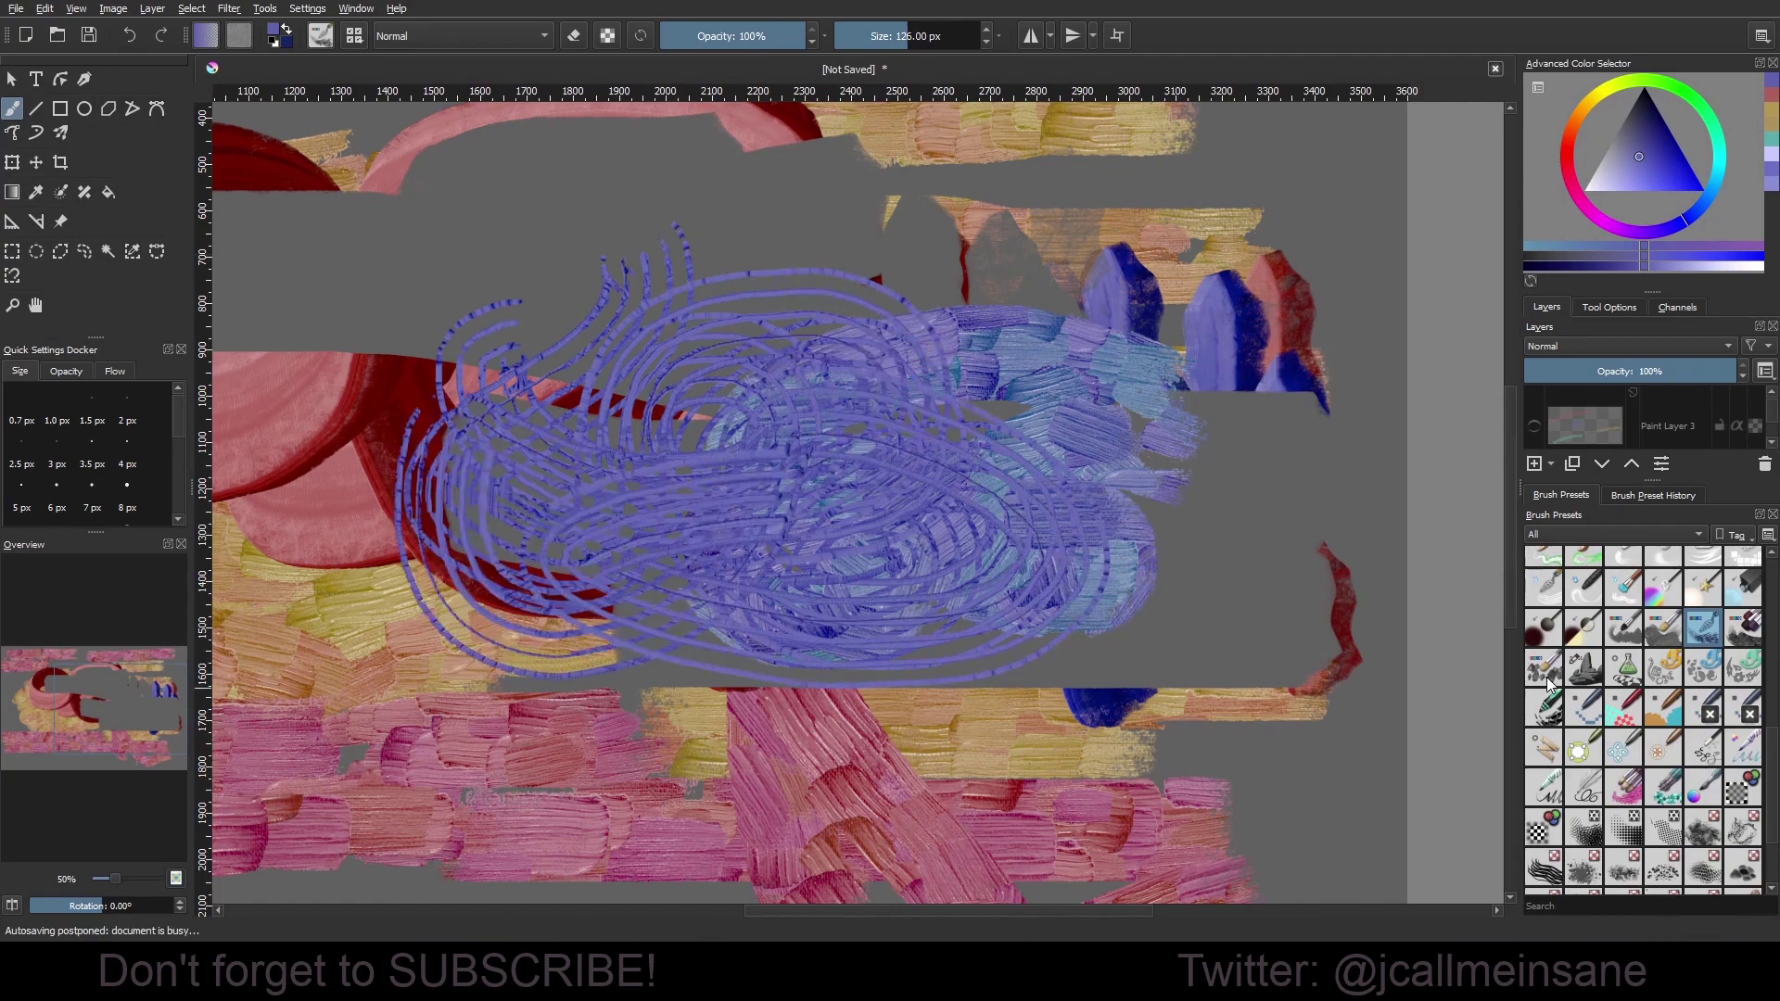
click(1546, 674)
mouse_move(817, 508)
mouse_down()
mouse_move(816, 450)
mouse_move(760, 520)
mouse_move(547, 566)
mouse_move(905, 615)
mouse_up()
Clear everything painted on the current layer and remove the selection.
scroll(905, 615, down, 2)
key(minus)
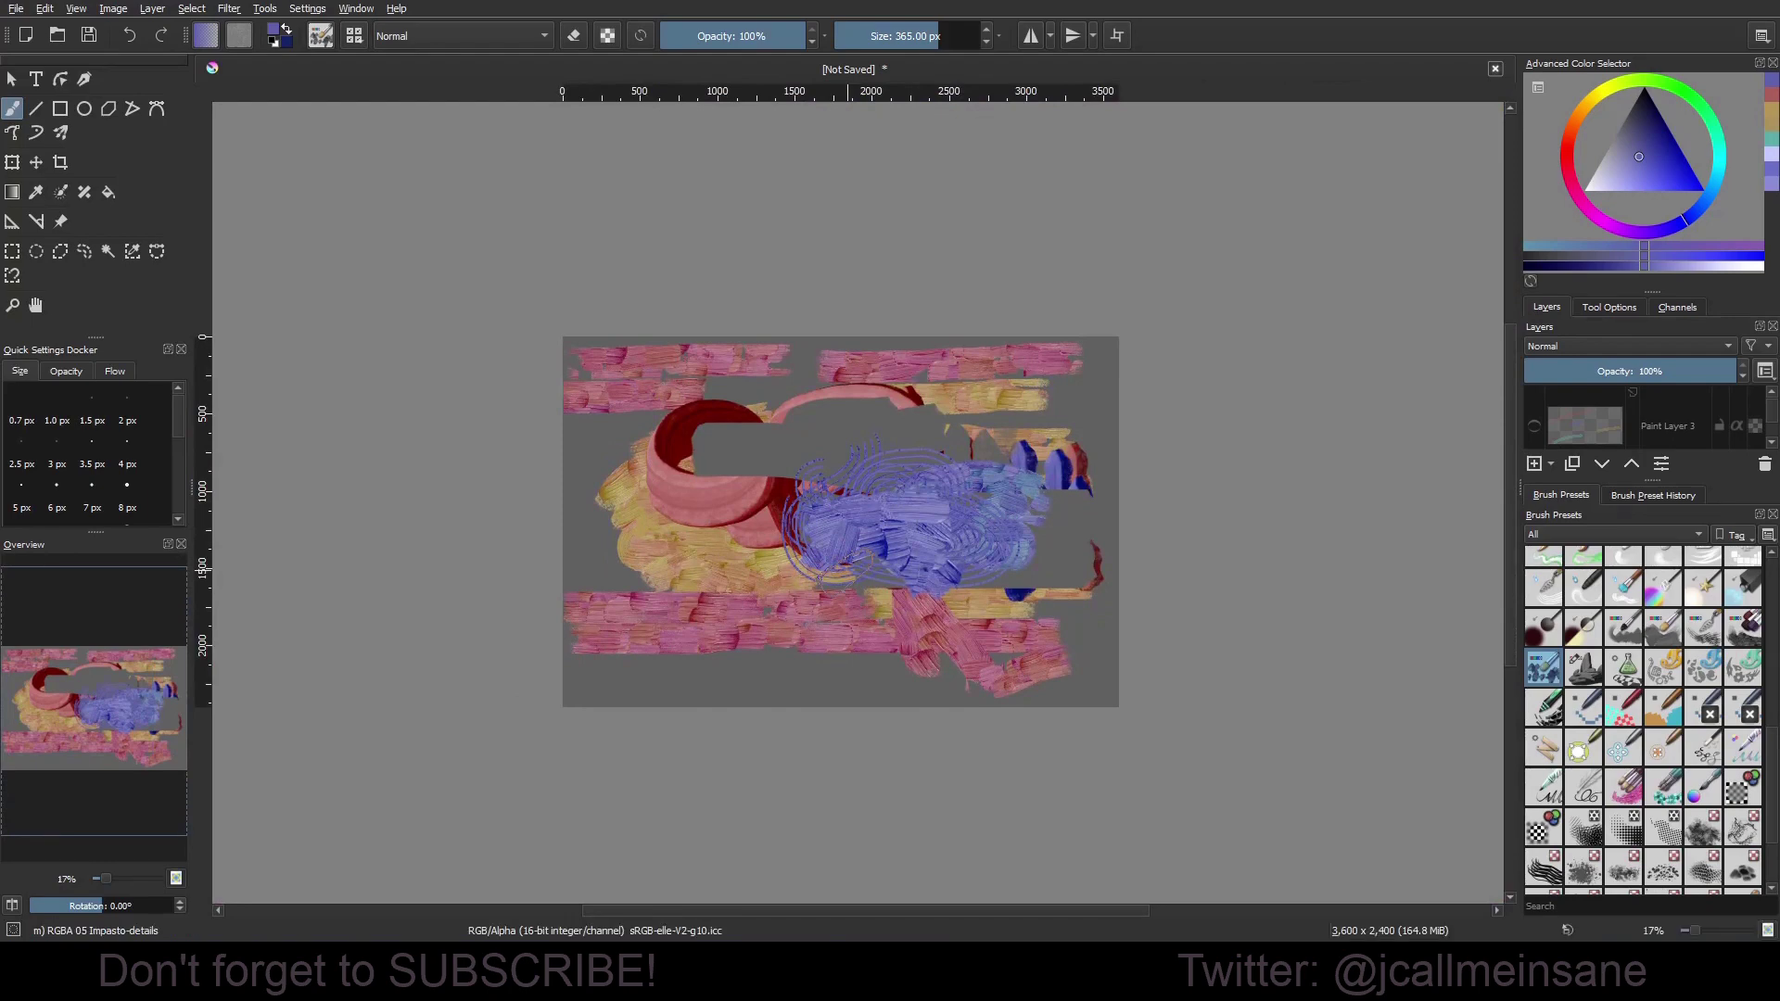
key(ctrl+a)
key(Delete)
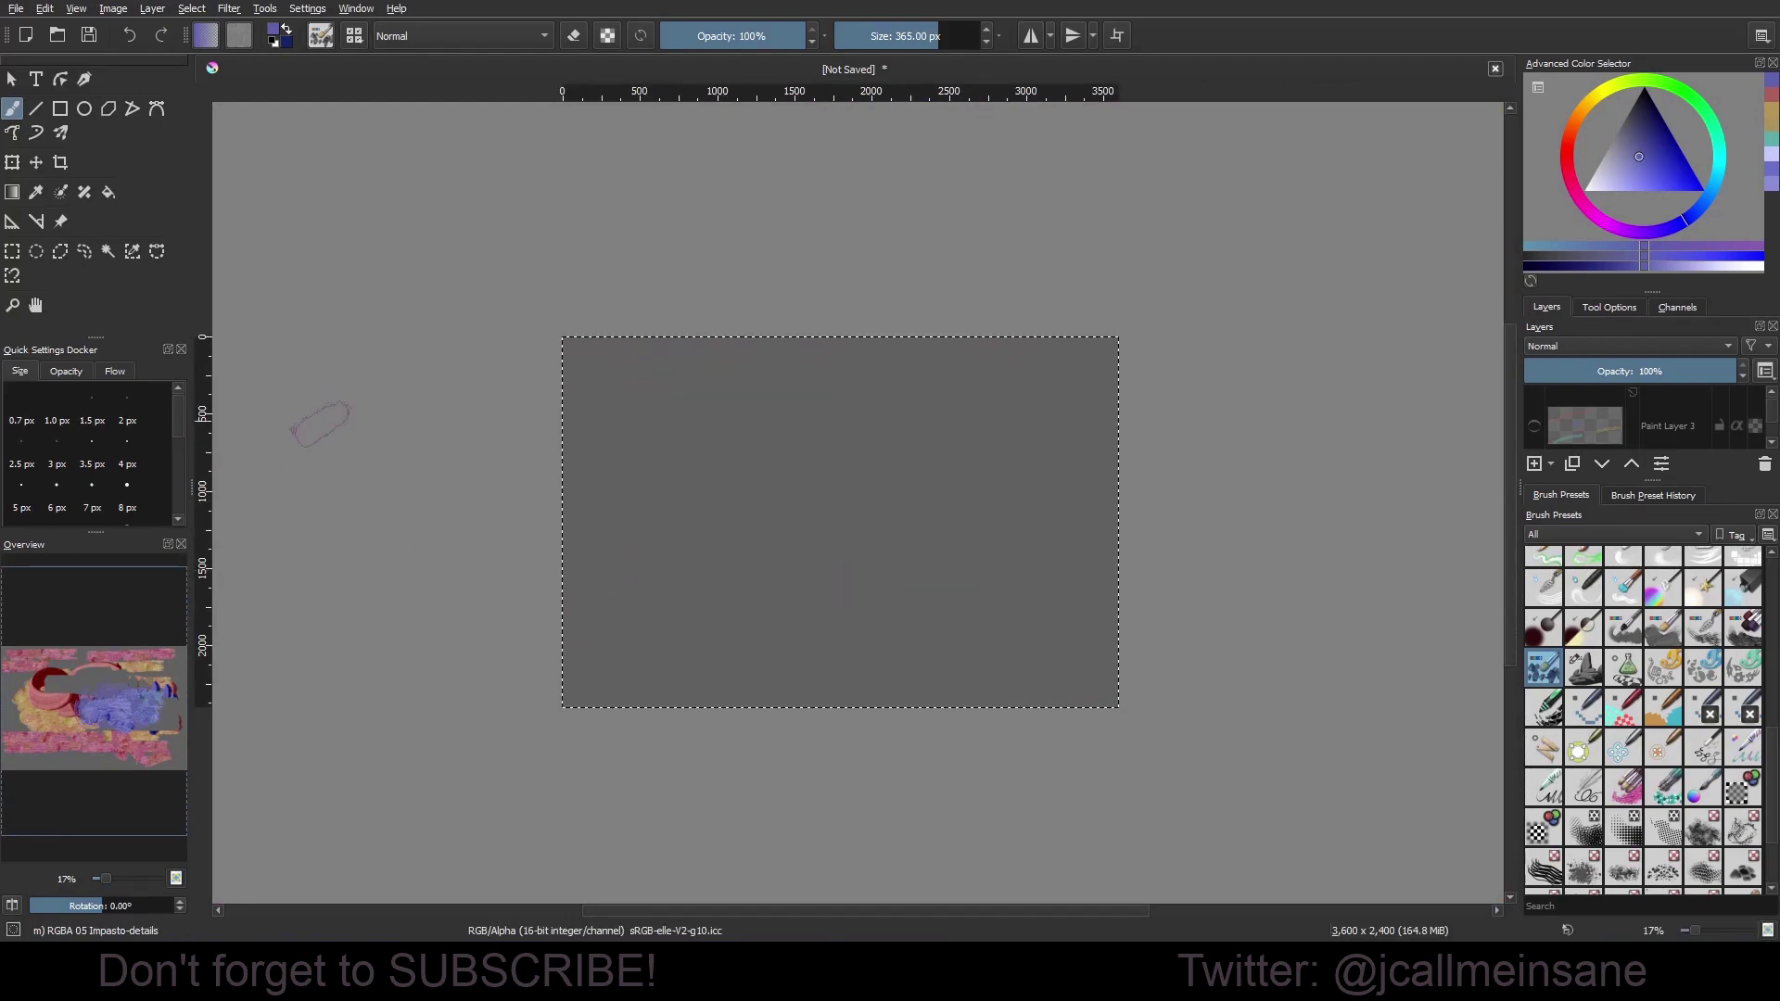
key(ctrl+shift+a)
Choose the Rectangle tool, enlarge the layer list, and delete the hidden Paint Layer 3.
click(60, 109)
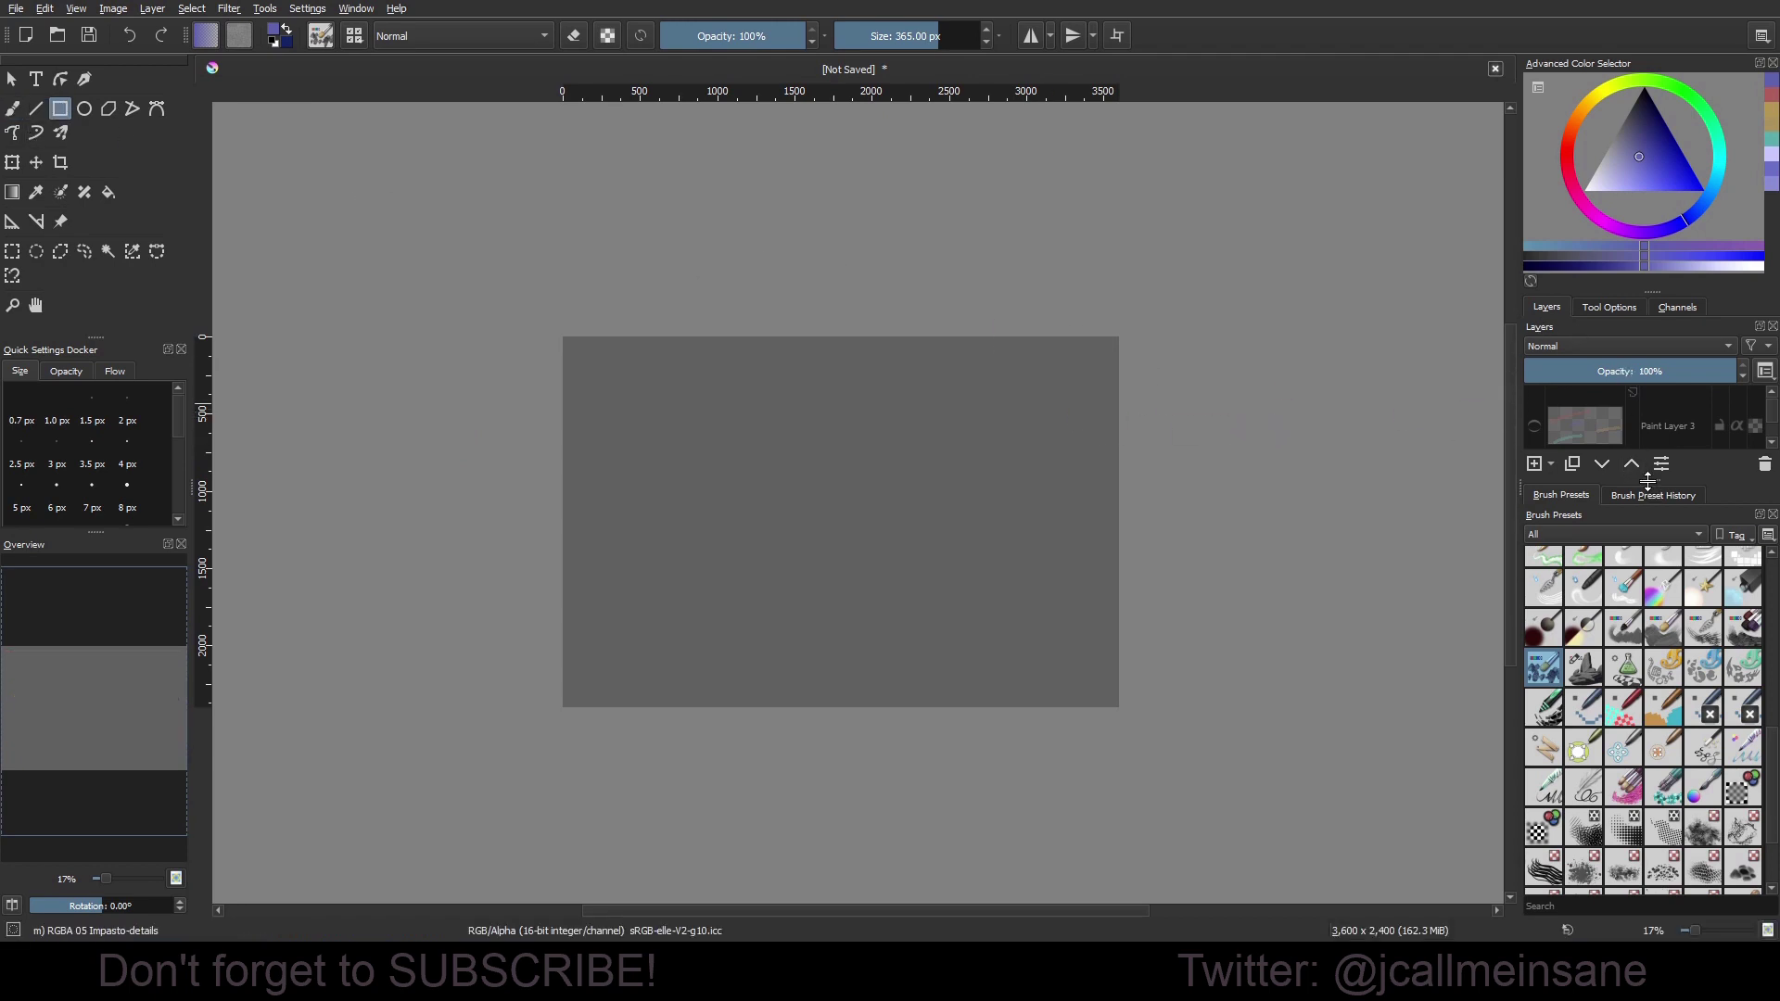
drag(1648, 479, 1648, 751)
click(1678, 436)
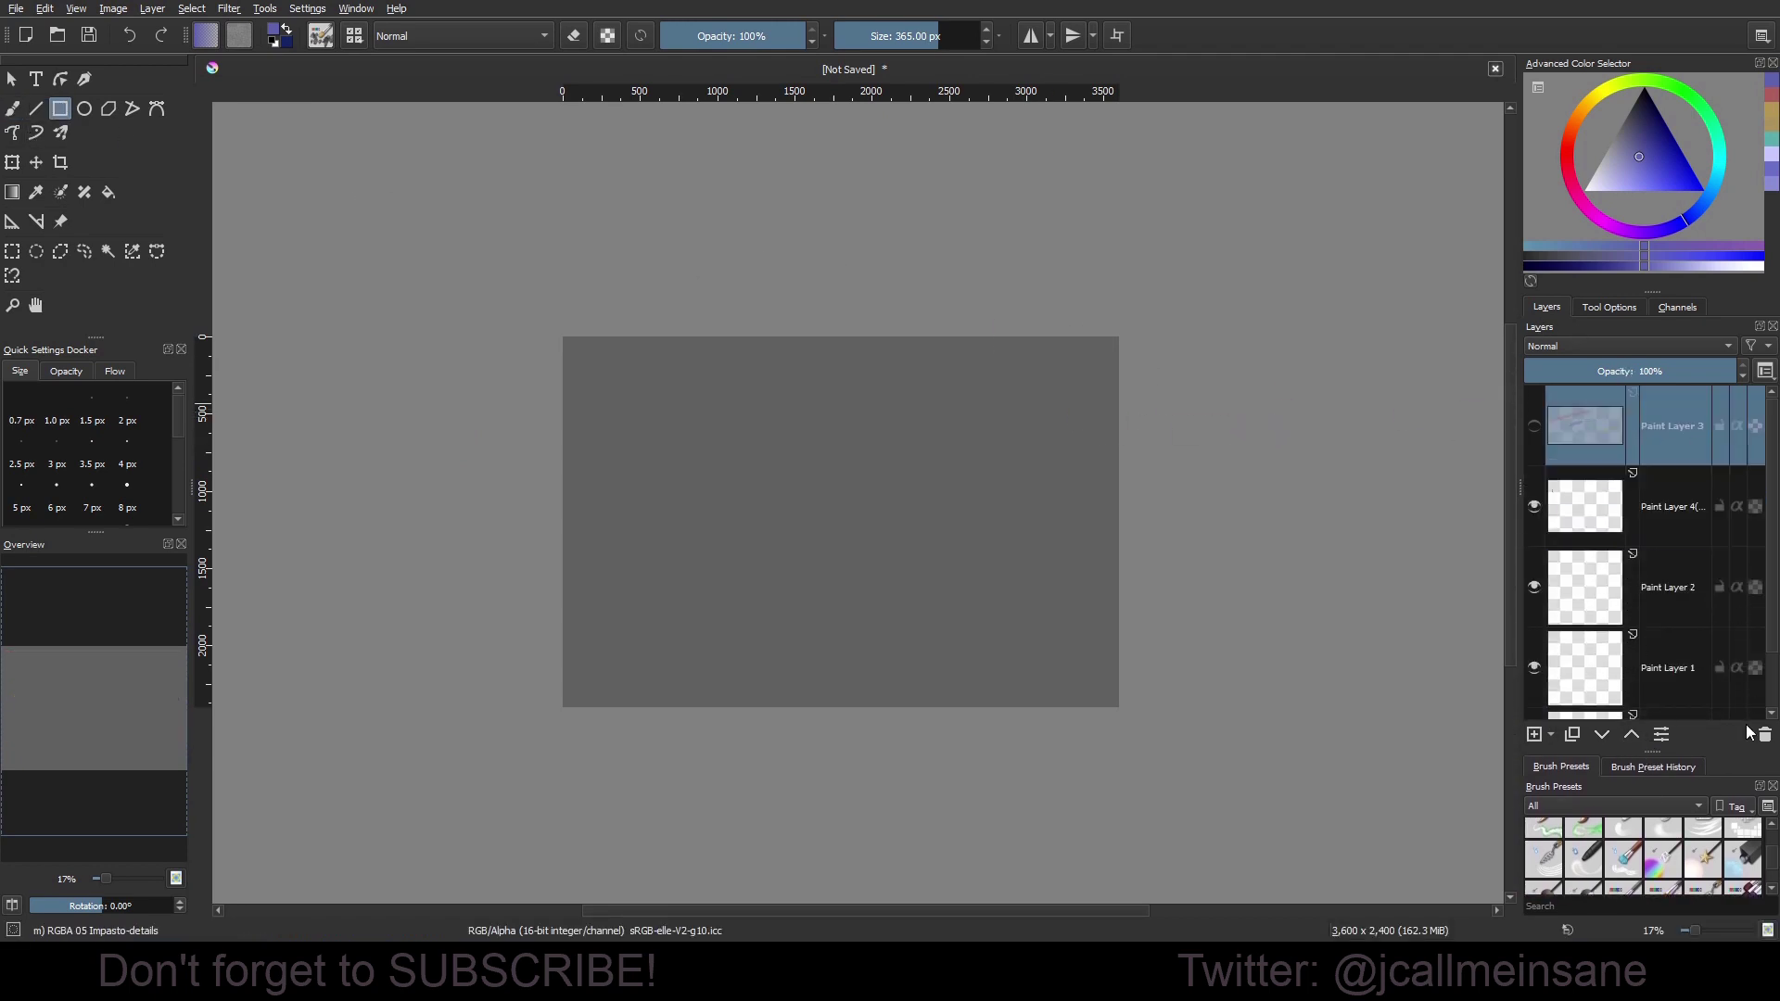
click(1764, 739)
Add a vector layer and draw a blue filled rectangle about 2022 by 1488 px with a brush size of 6.43 px.
click(1550, 736)
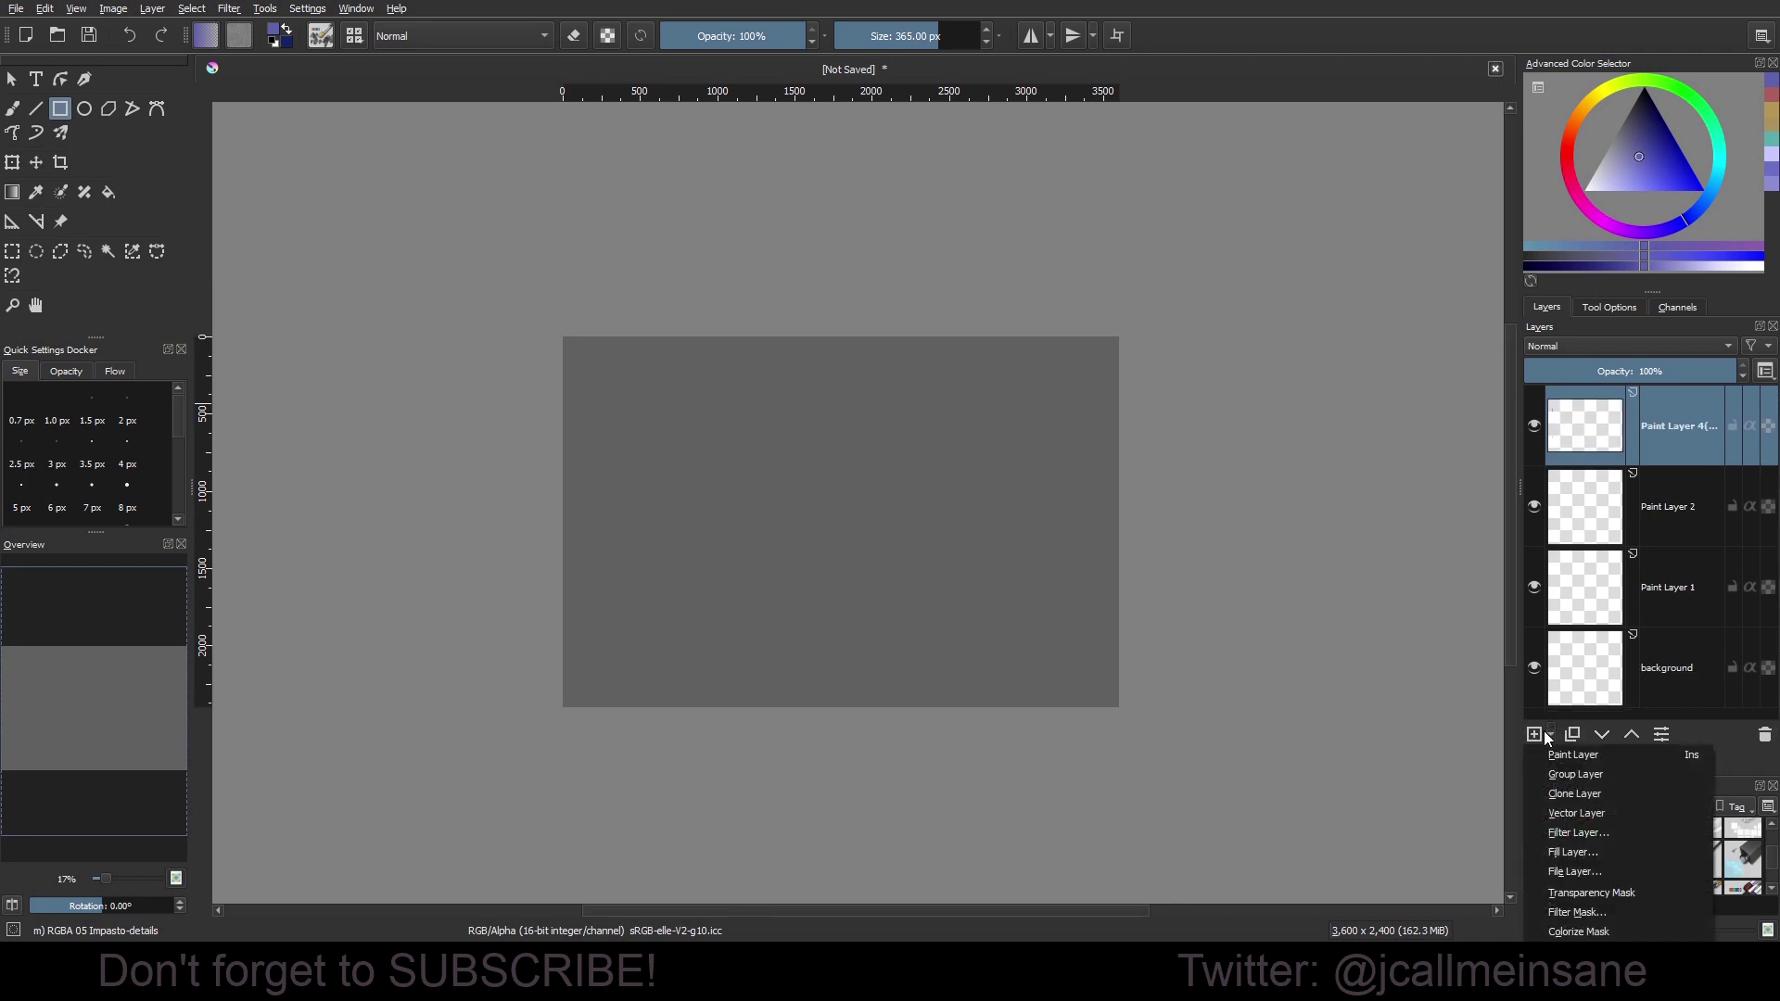
click(1577, 810)
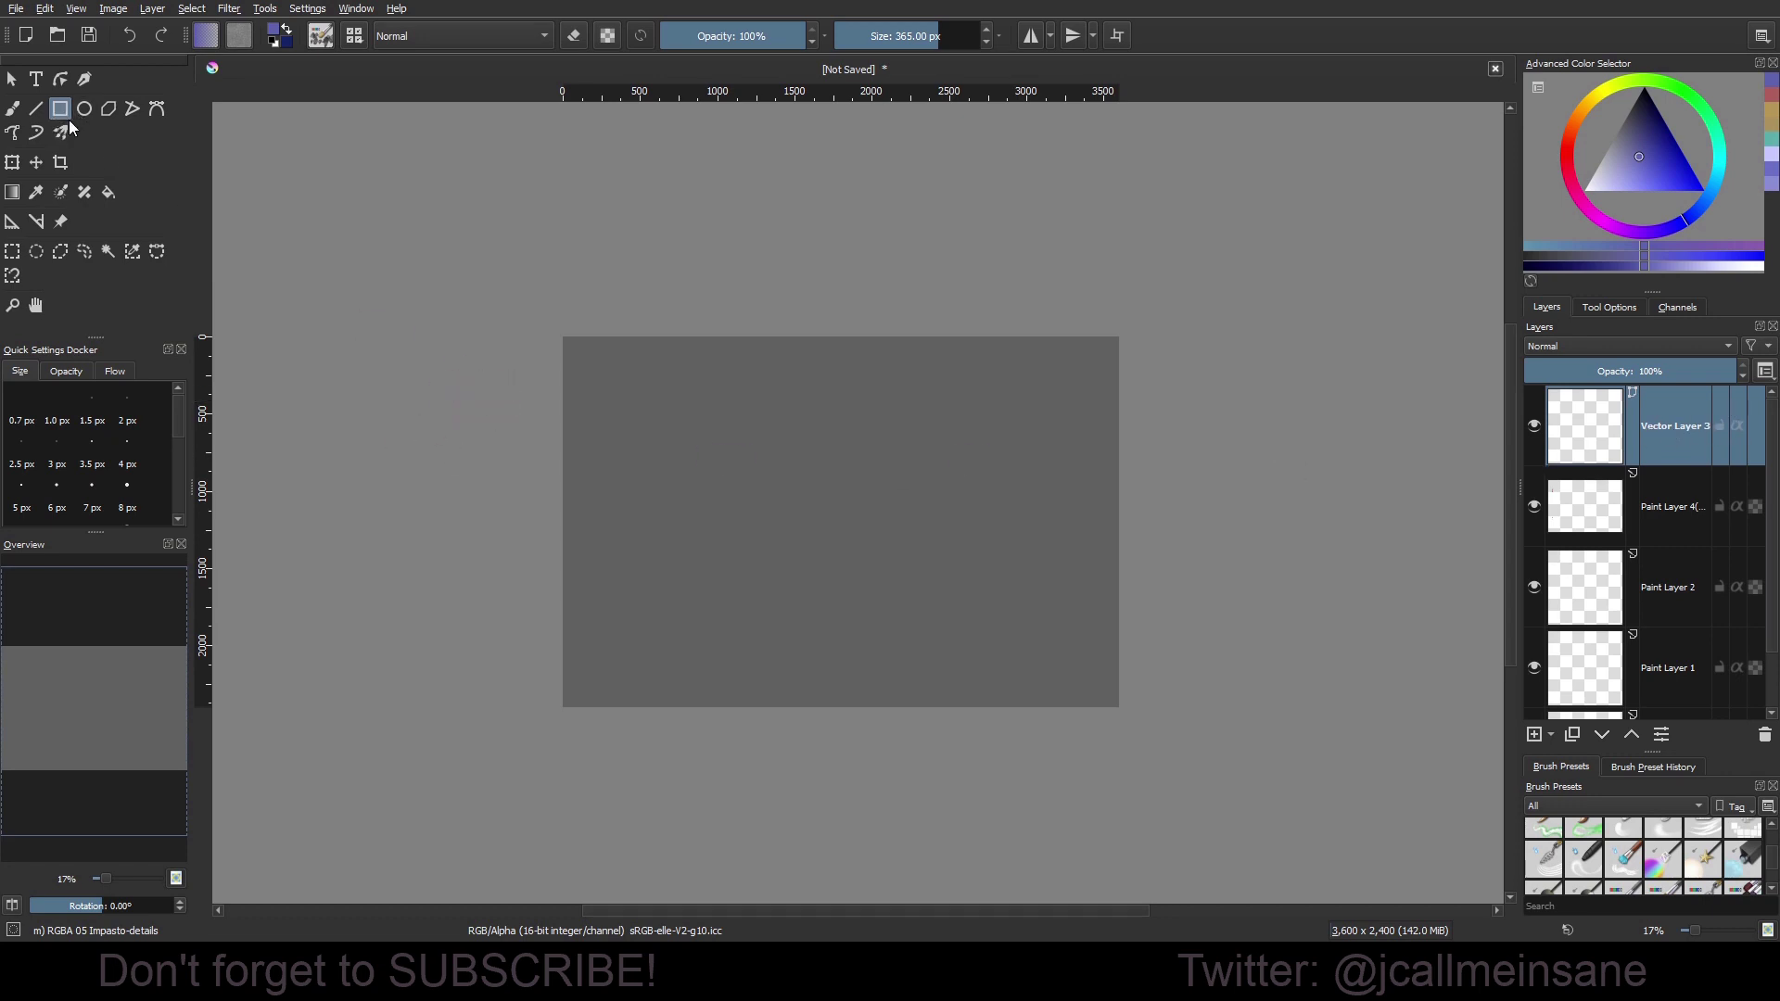
drag(895, 39, 866, 38)
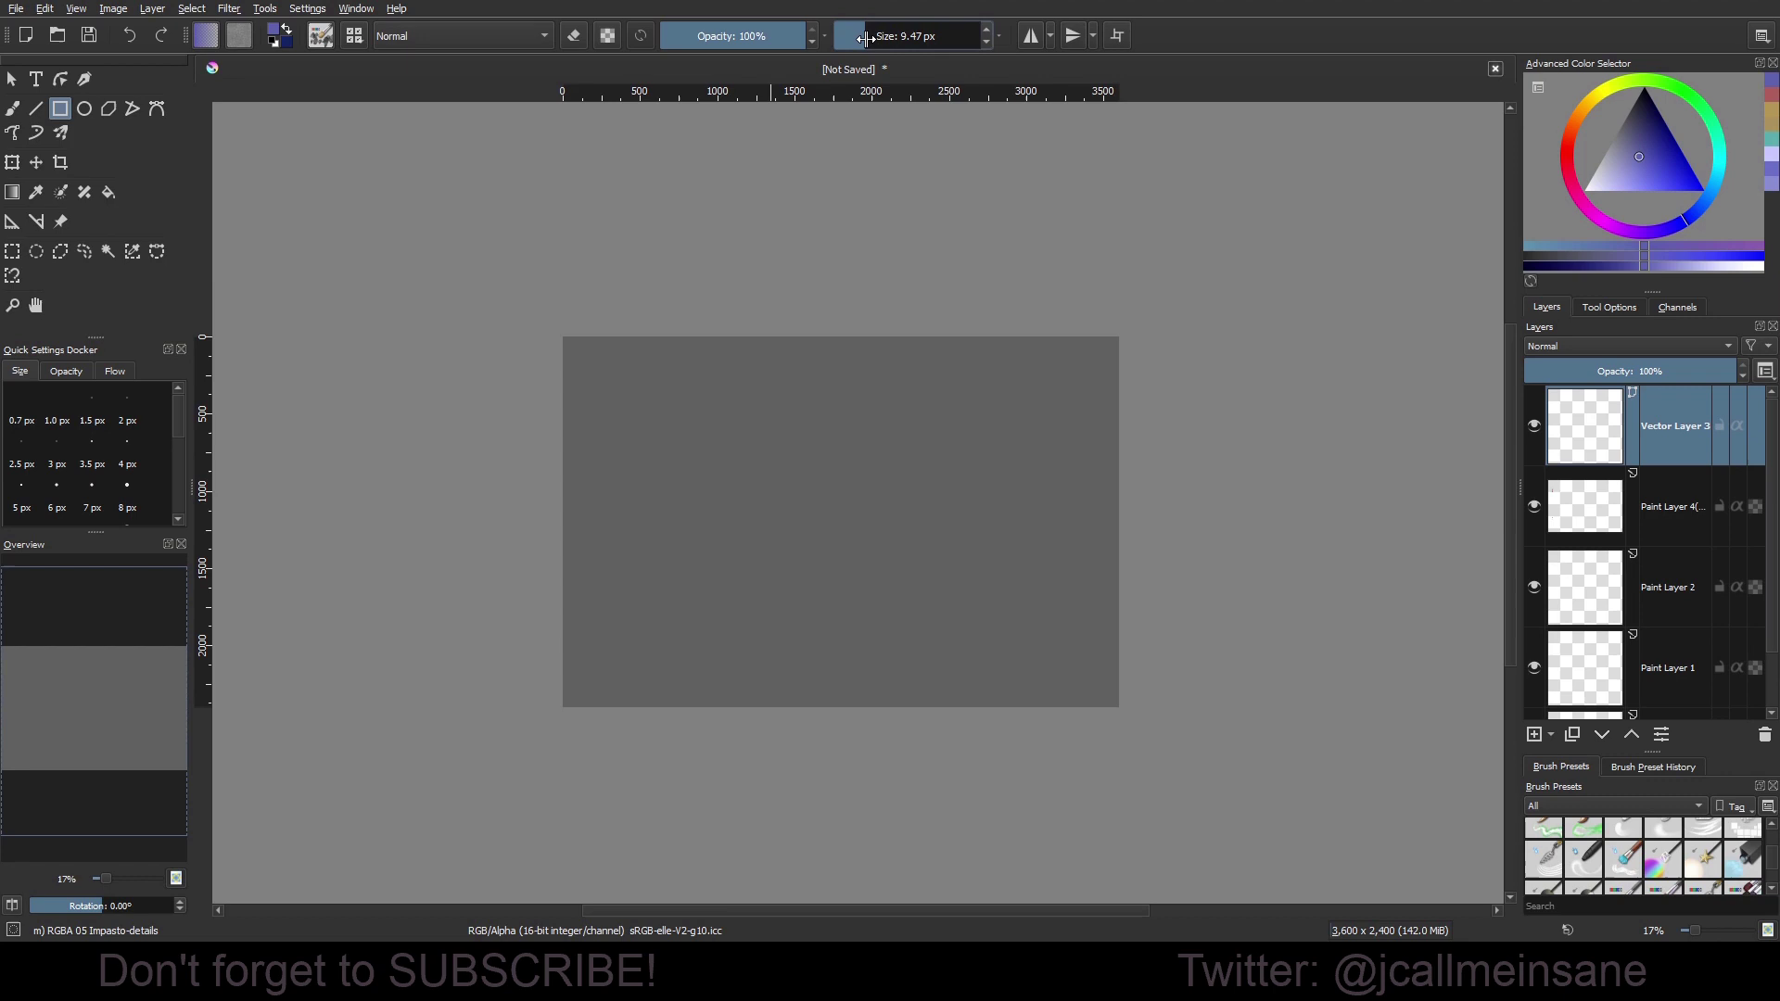
drag(683, 382, 997, 612)
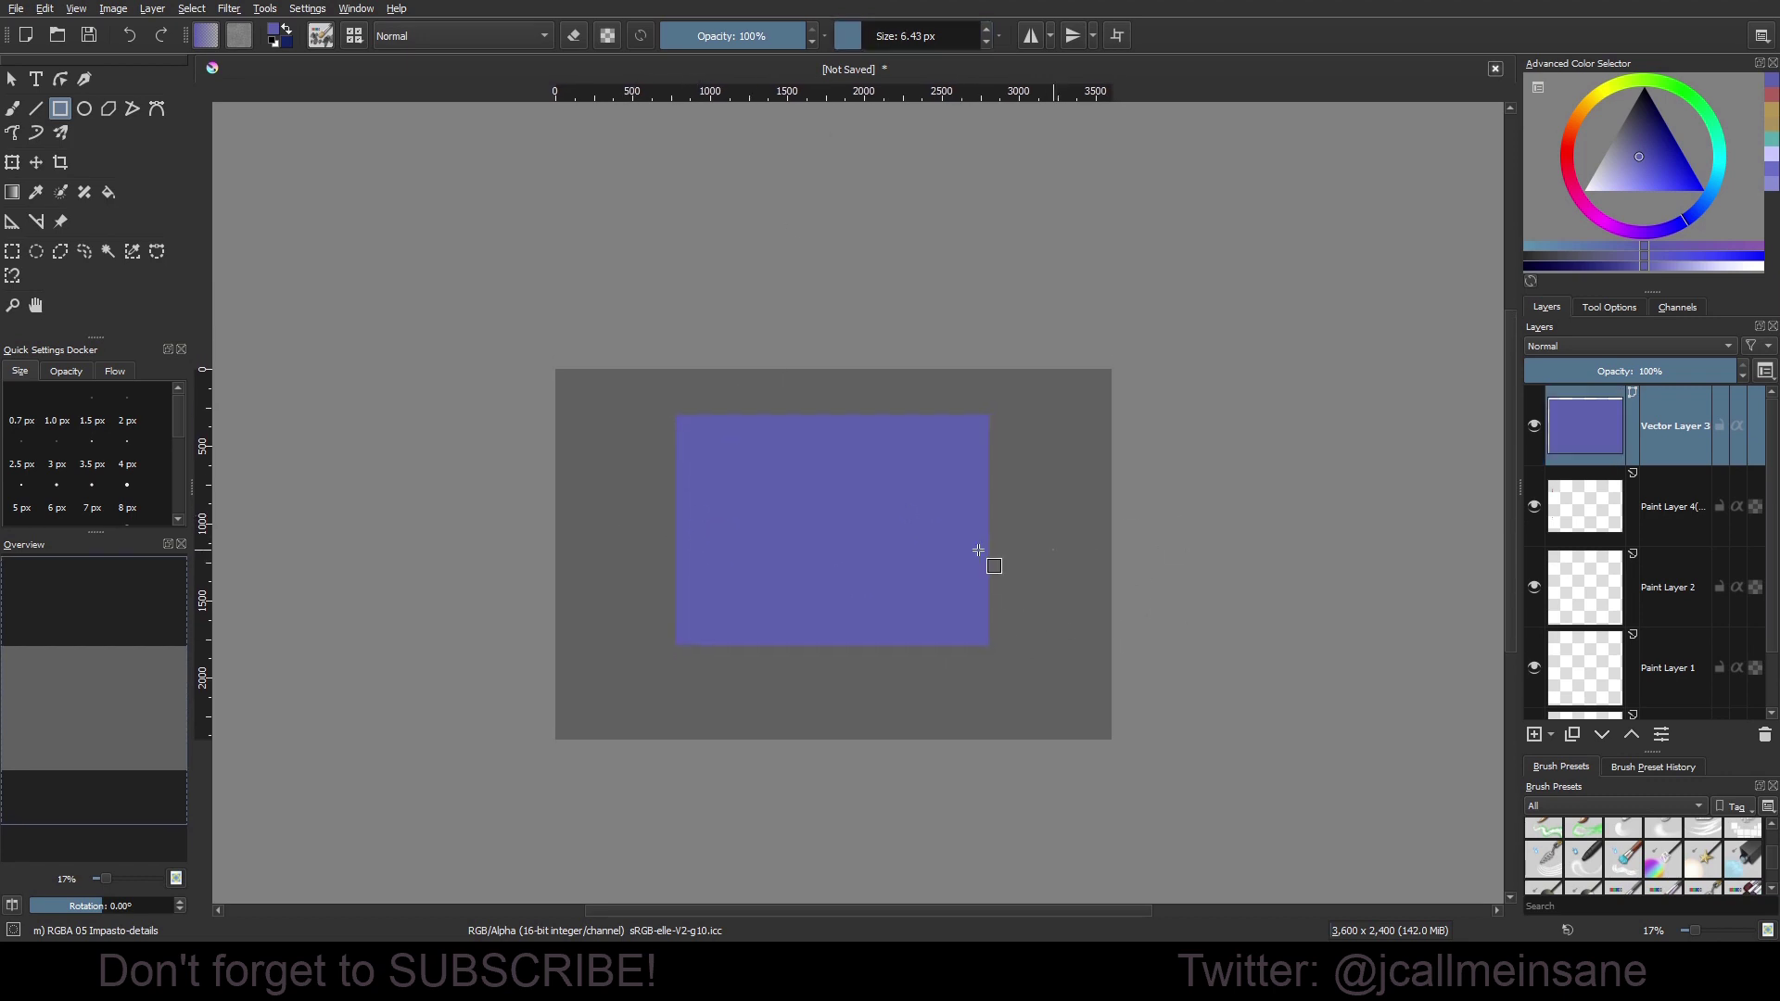
Show the tool options and select the blue rectangle with the Select Shapes tool.
key(ctrl+plus)
click(1603, 307)
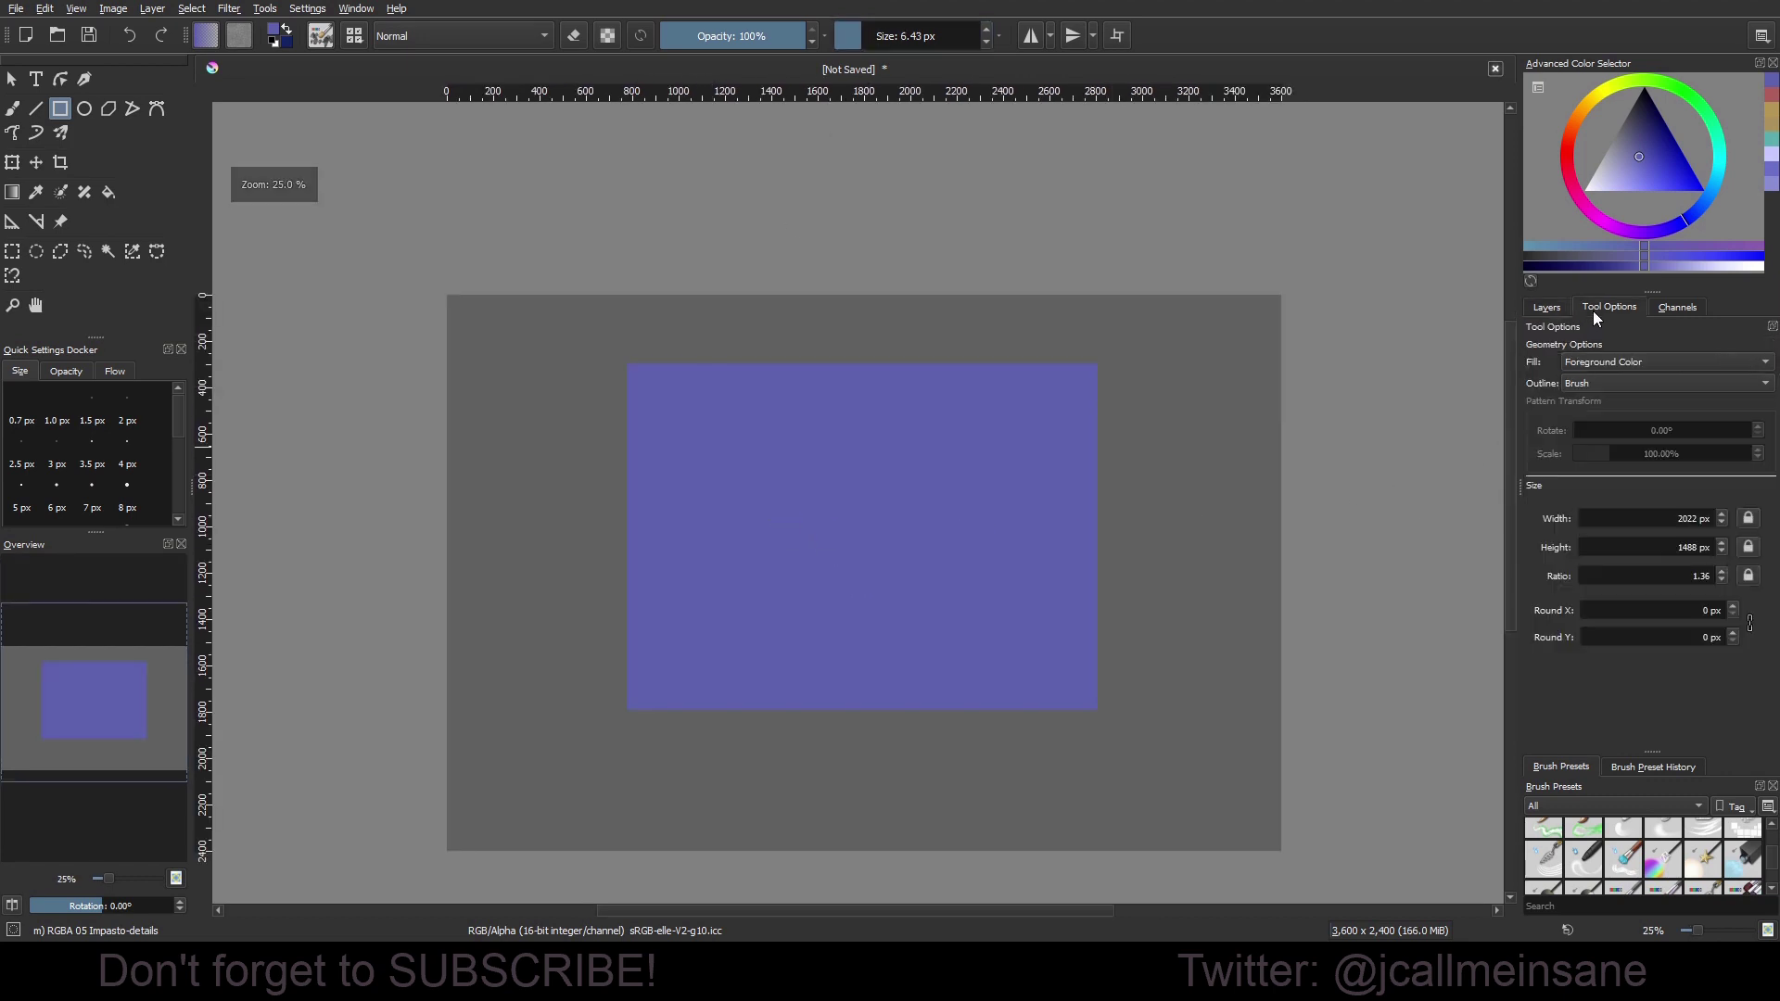
click(9, 84)
click(850, 485)
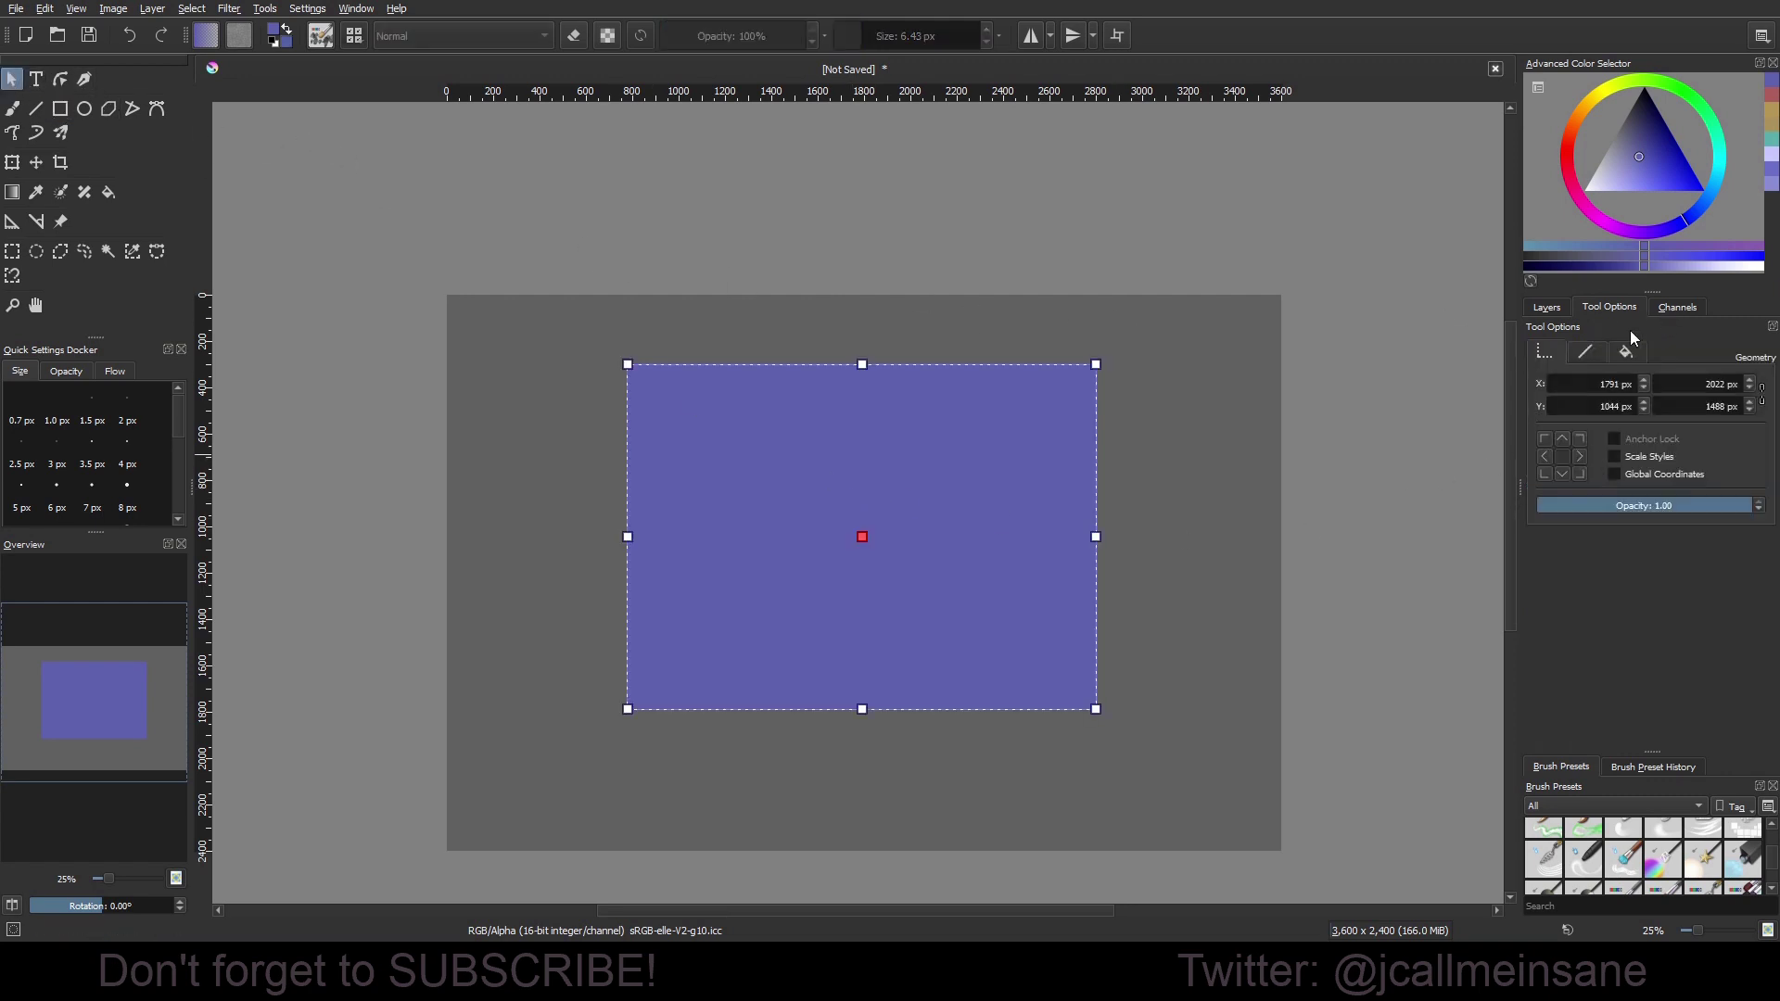
Give the blue rectangle a gradient fill and move it slightly down and to the left.
click(1589, 349)
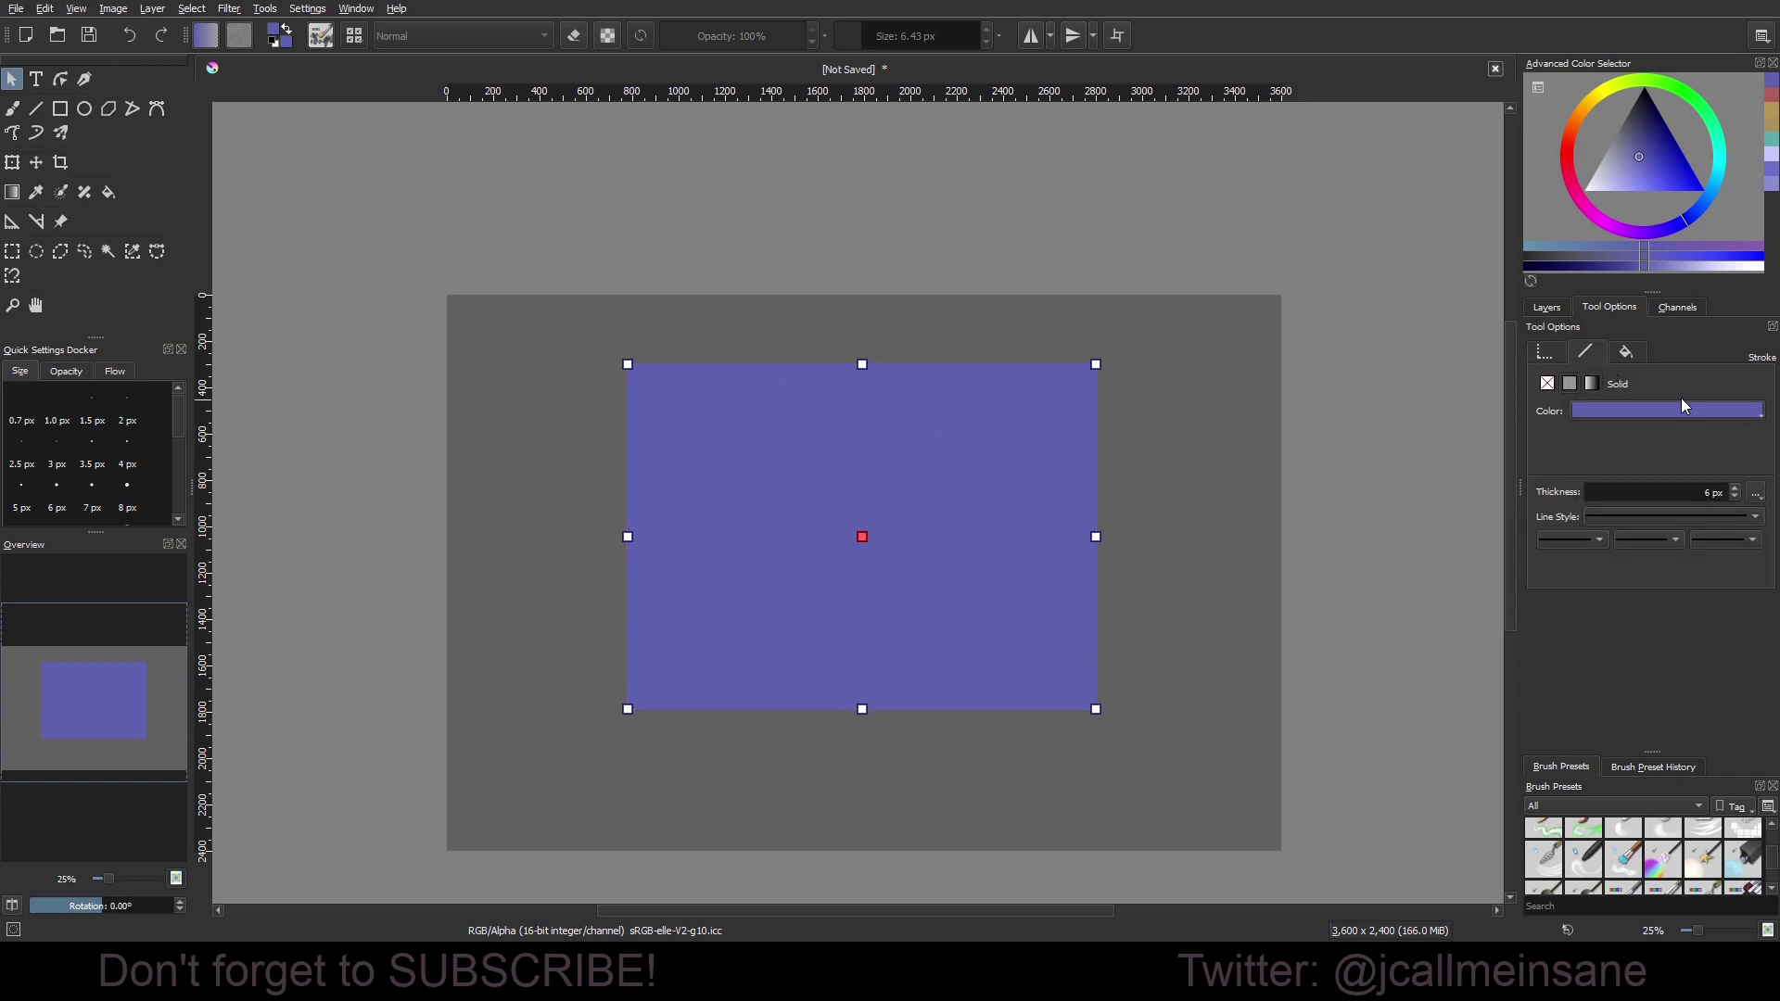
click(1628, 352)
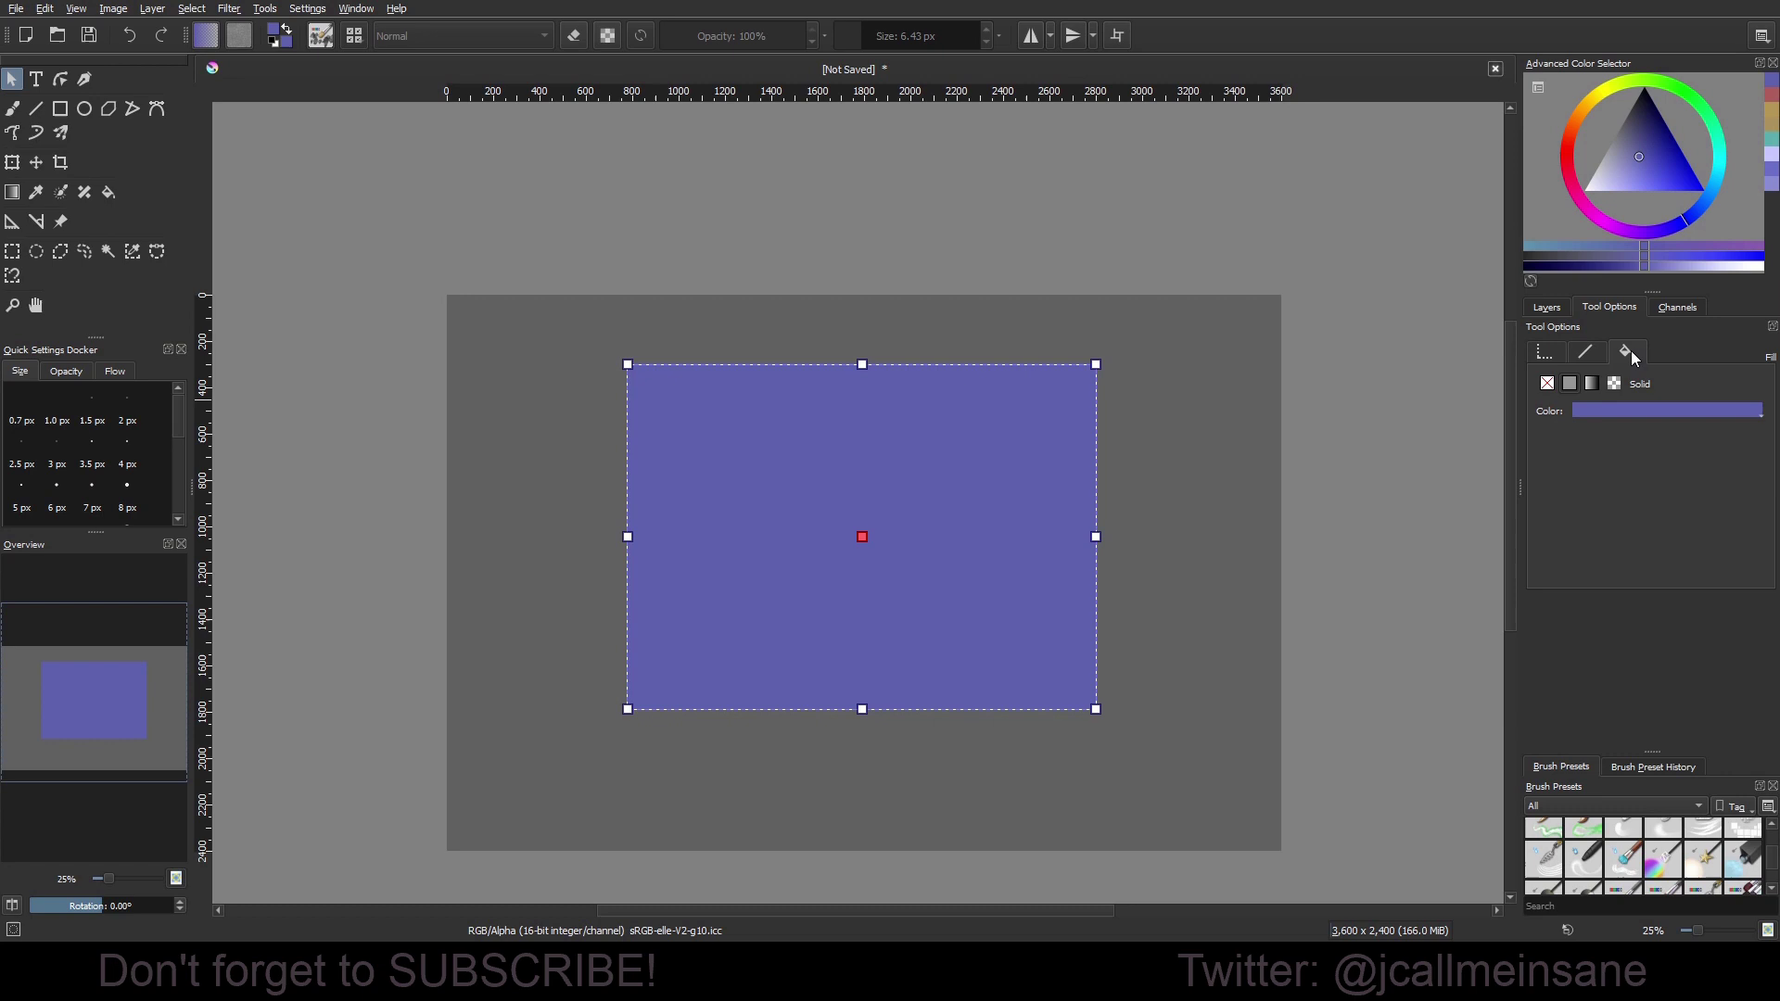
click(1591, 383)
drag(856, 541, 882, 522)
drag(800, 461, 762, 492)
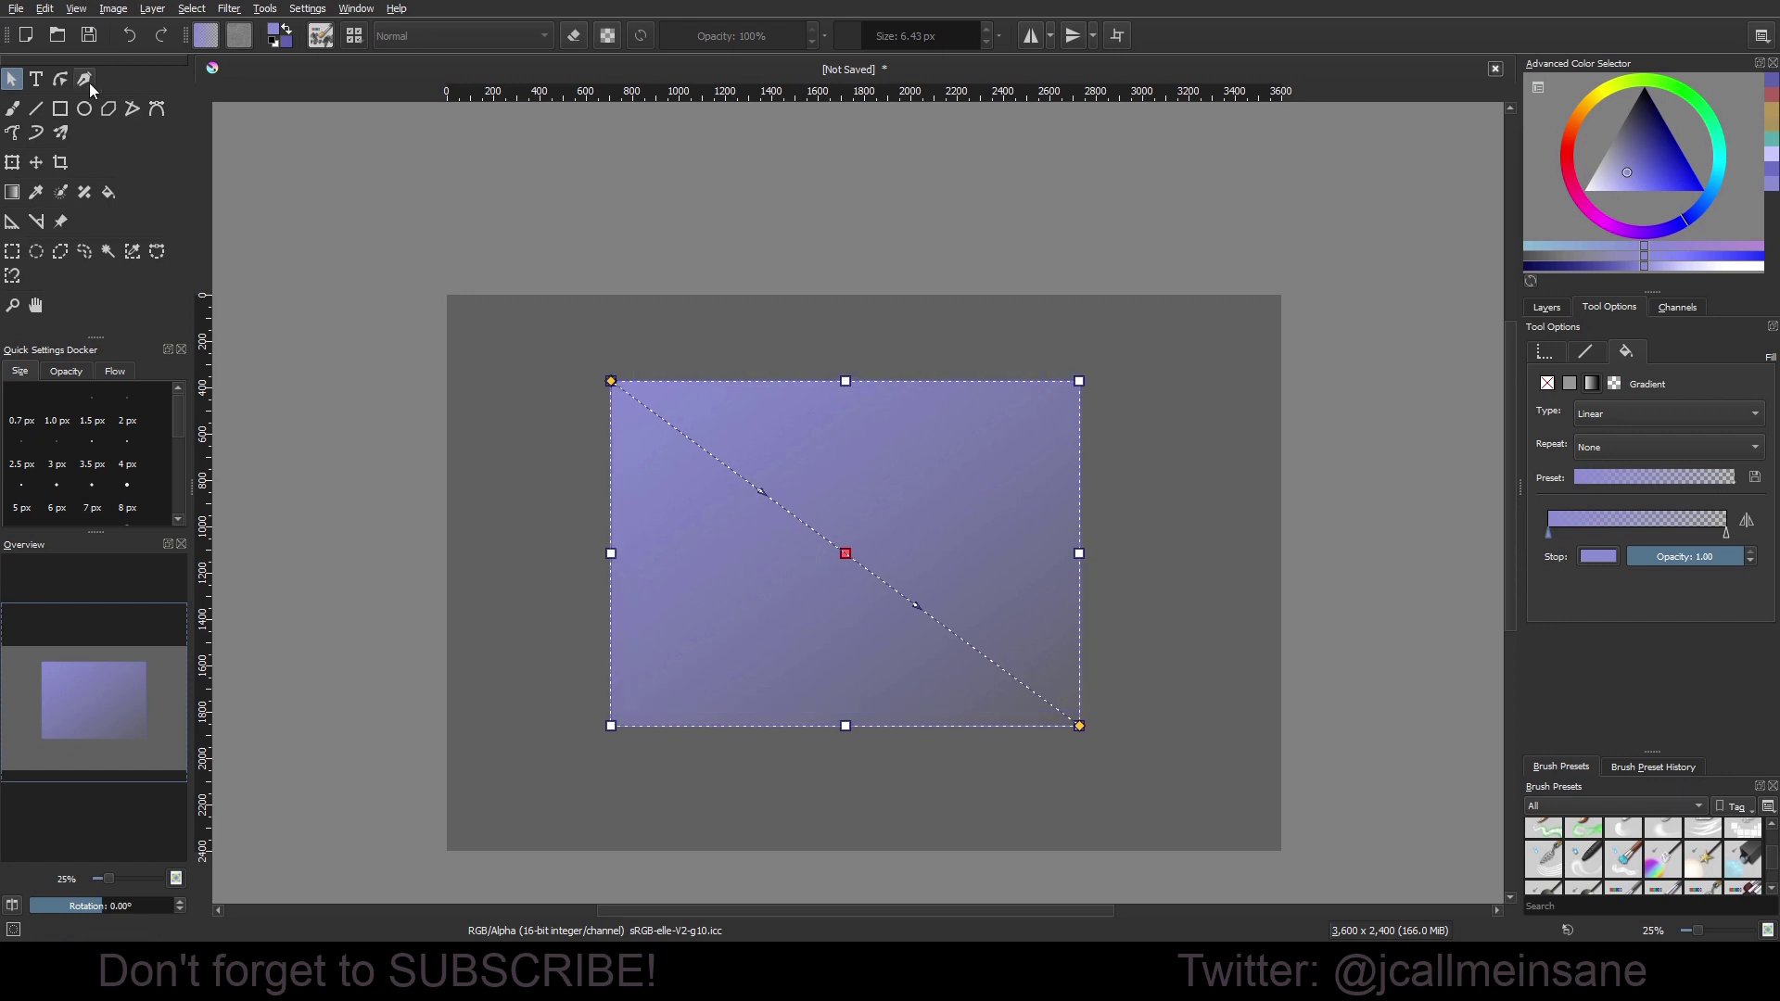
Convert the rectangle to an editable path and return to its gradient fill options with the Select Shapes tool.
double_click(762, 492)
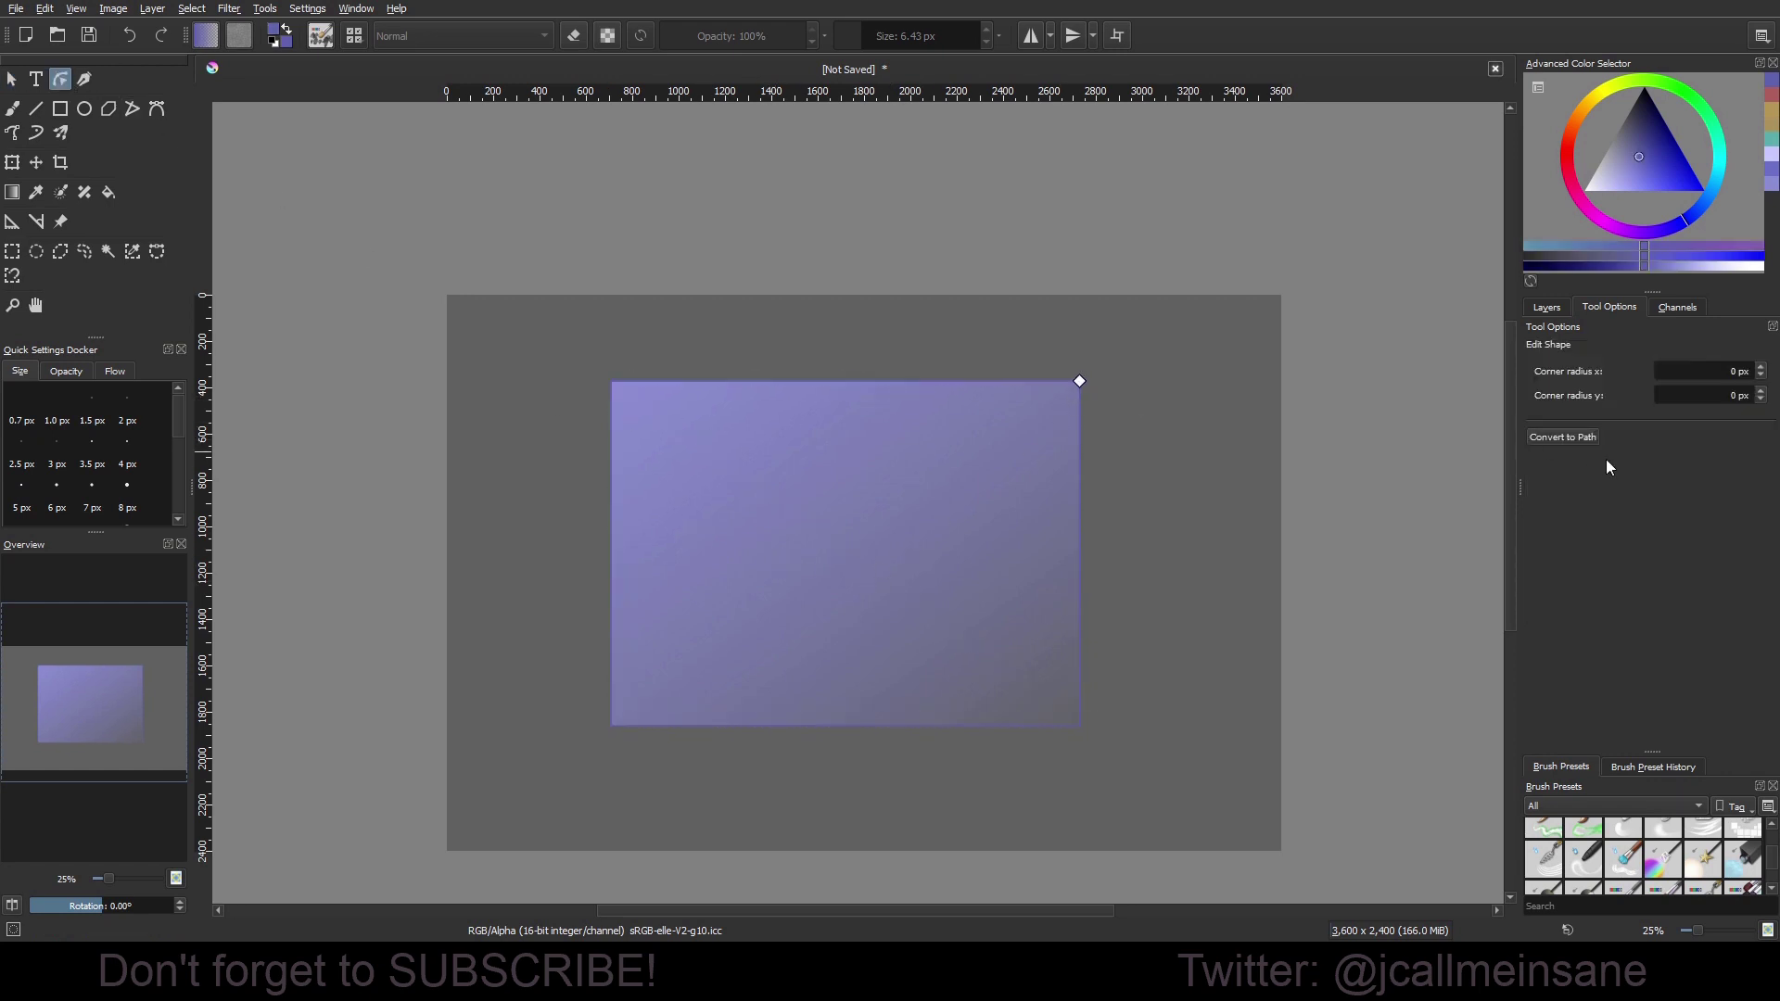
click(1580, 438)
click(12, 79)
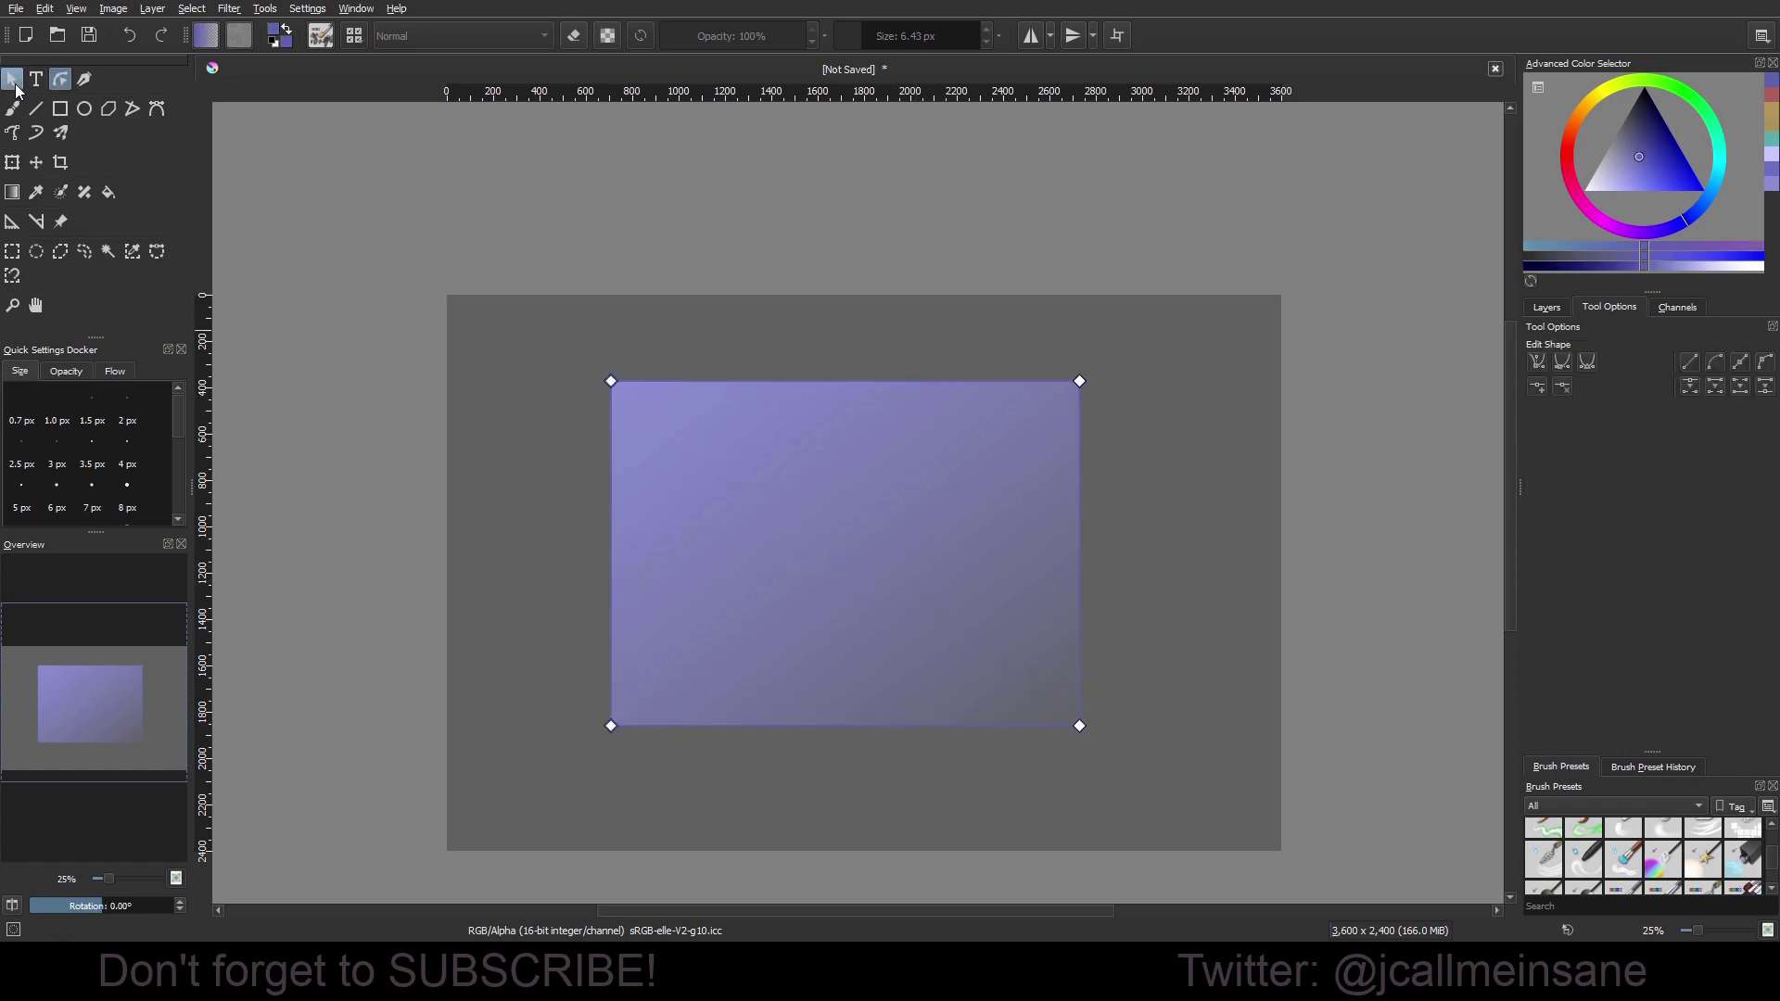
double_click(761, 492)
click(11, 79)
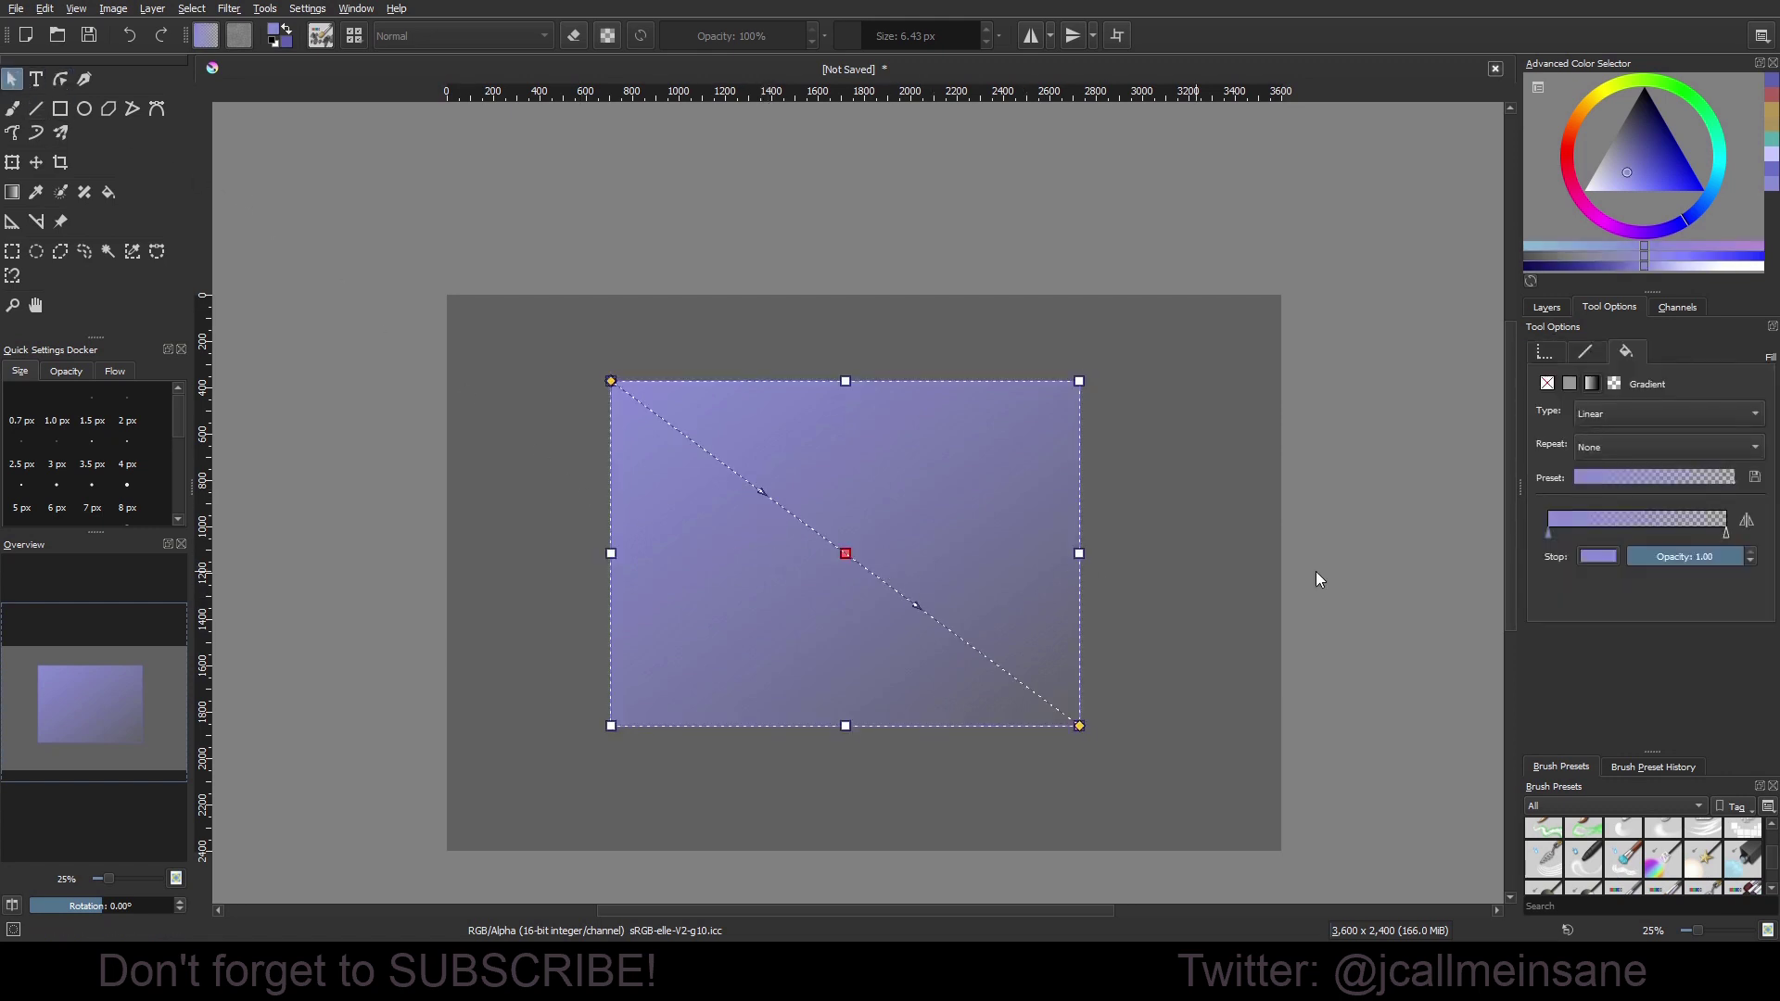
Add a color stop a little before the middle of the gradient and change the gradient type to Radial.
drag(1554, 525, 1635, 536)
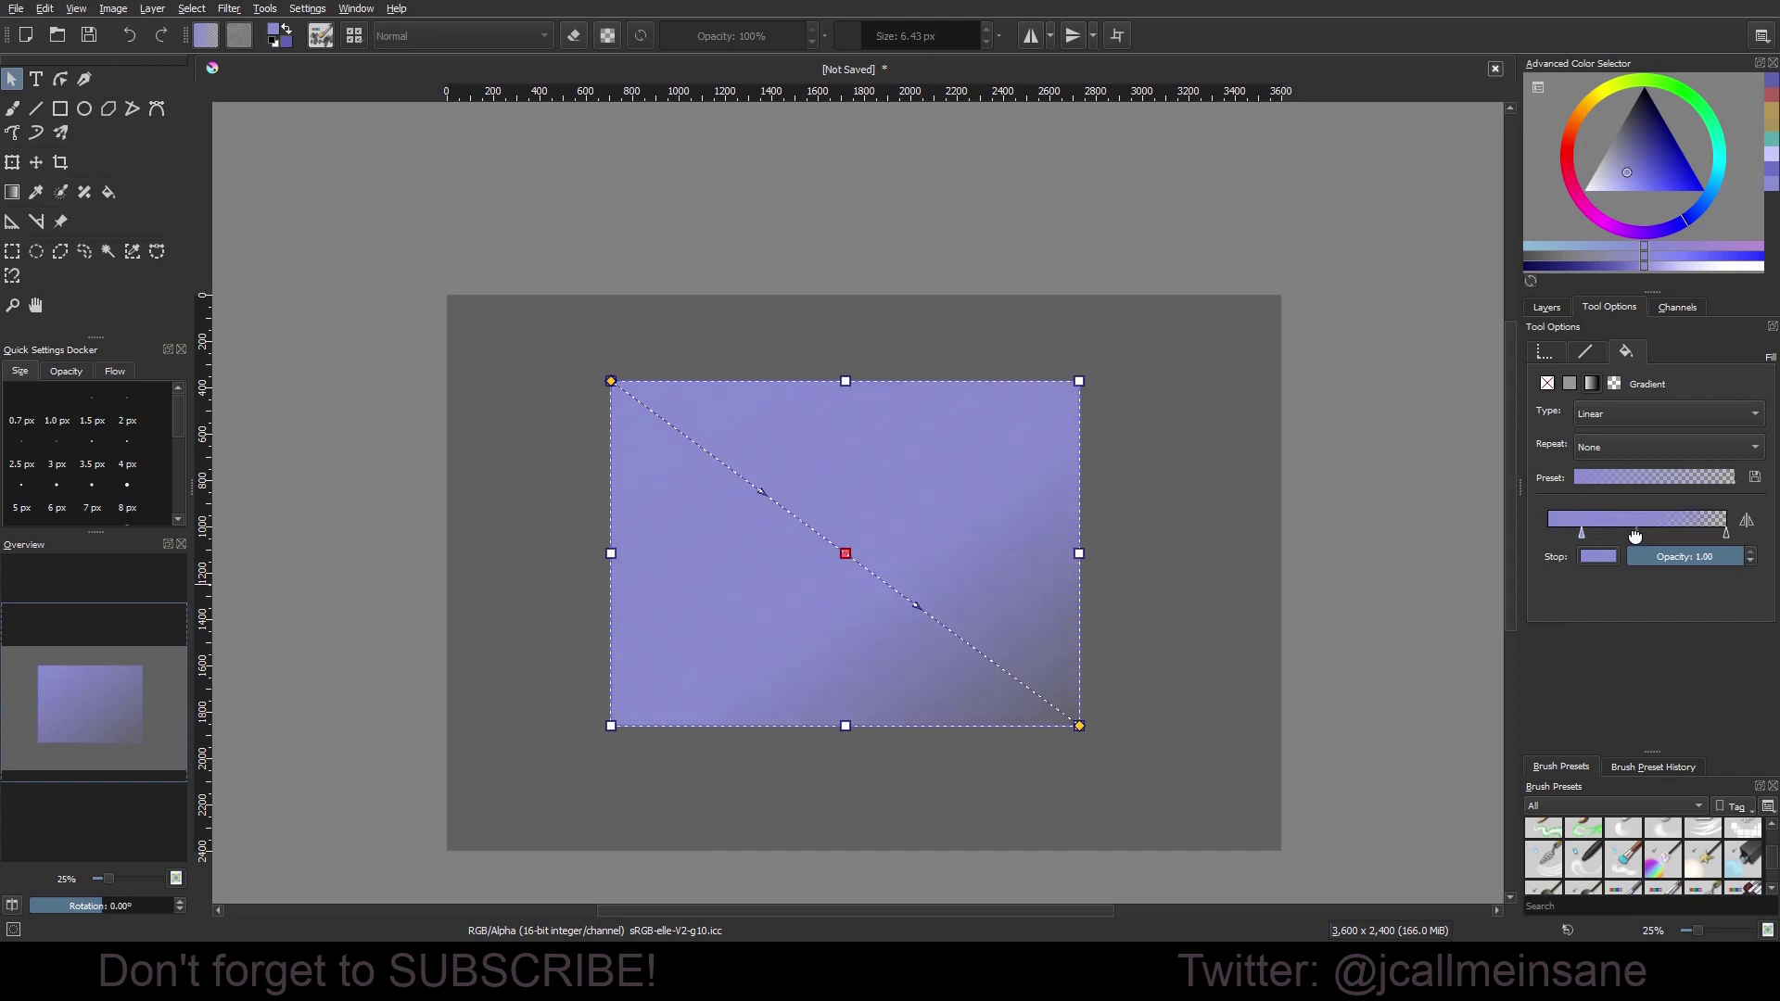
click(1557, 535)
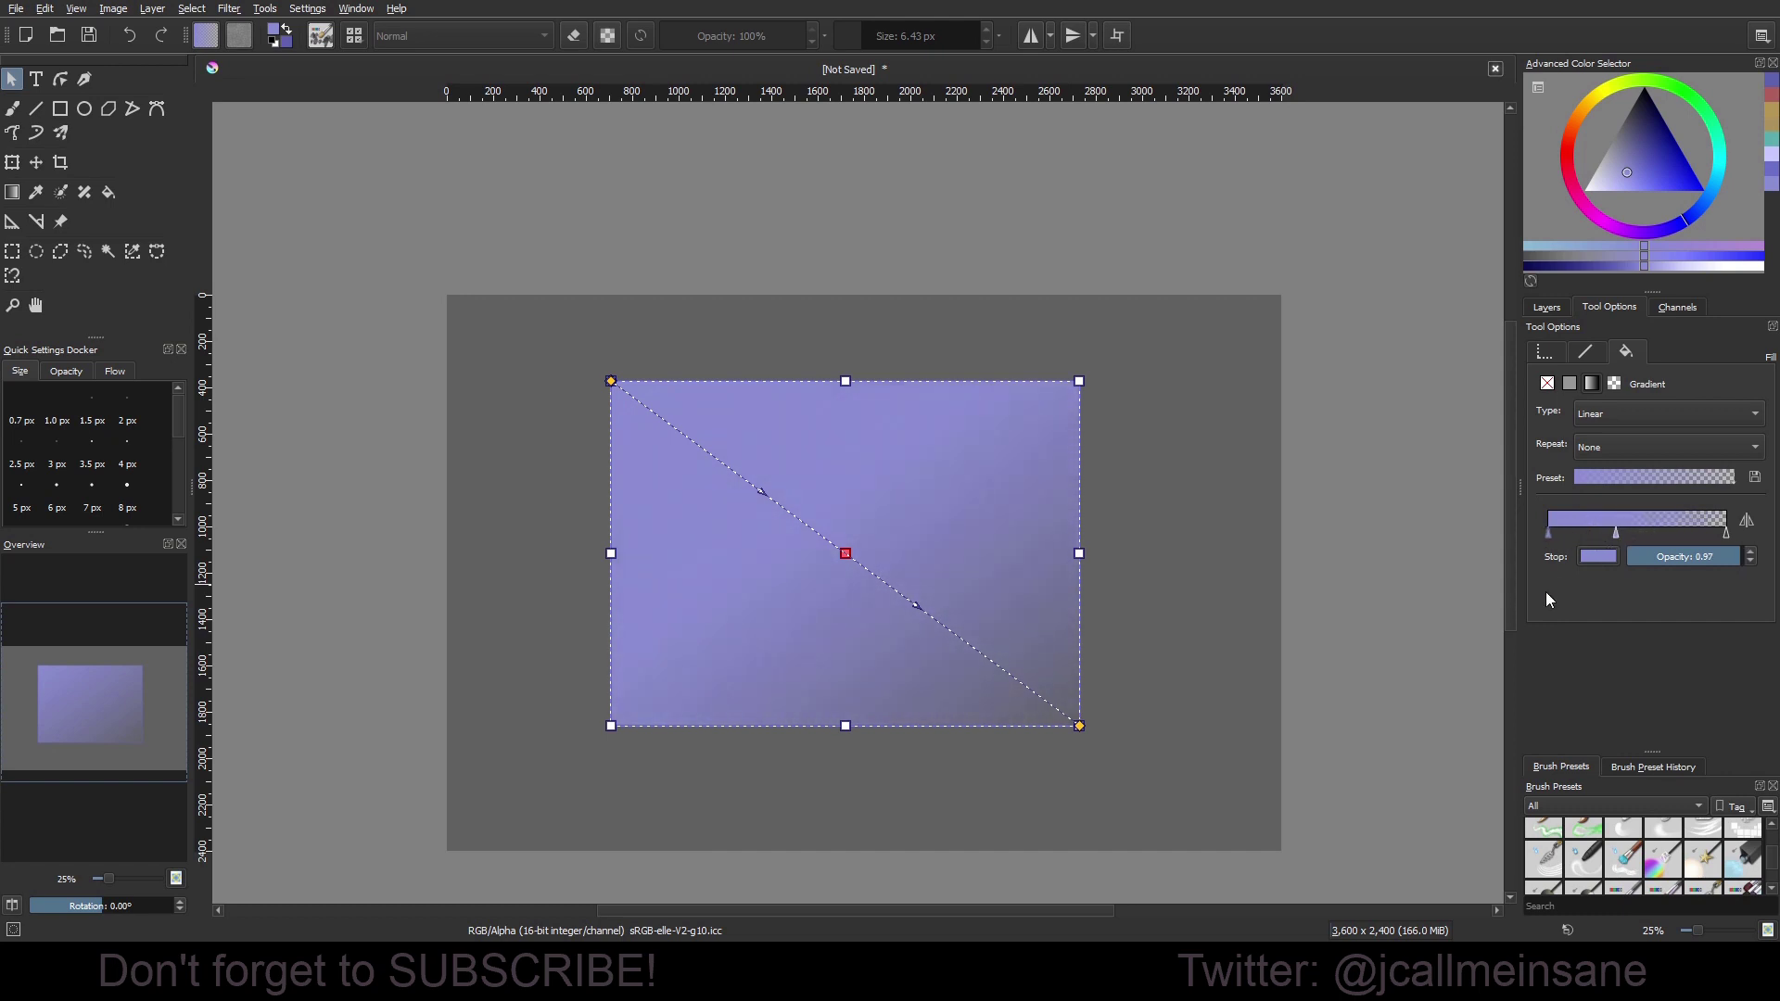
click(1643, 446)
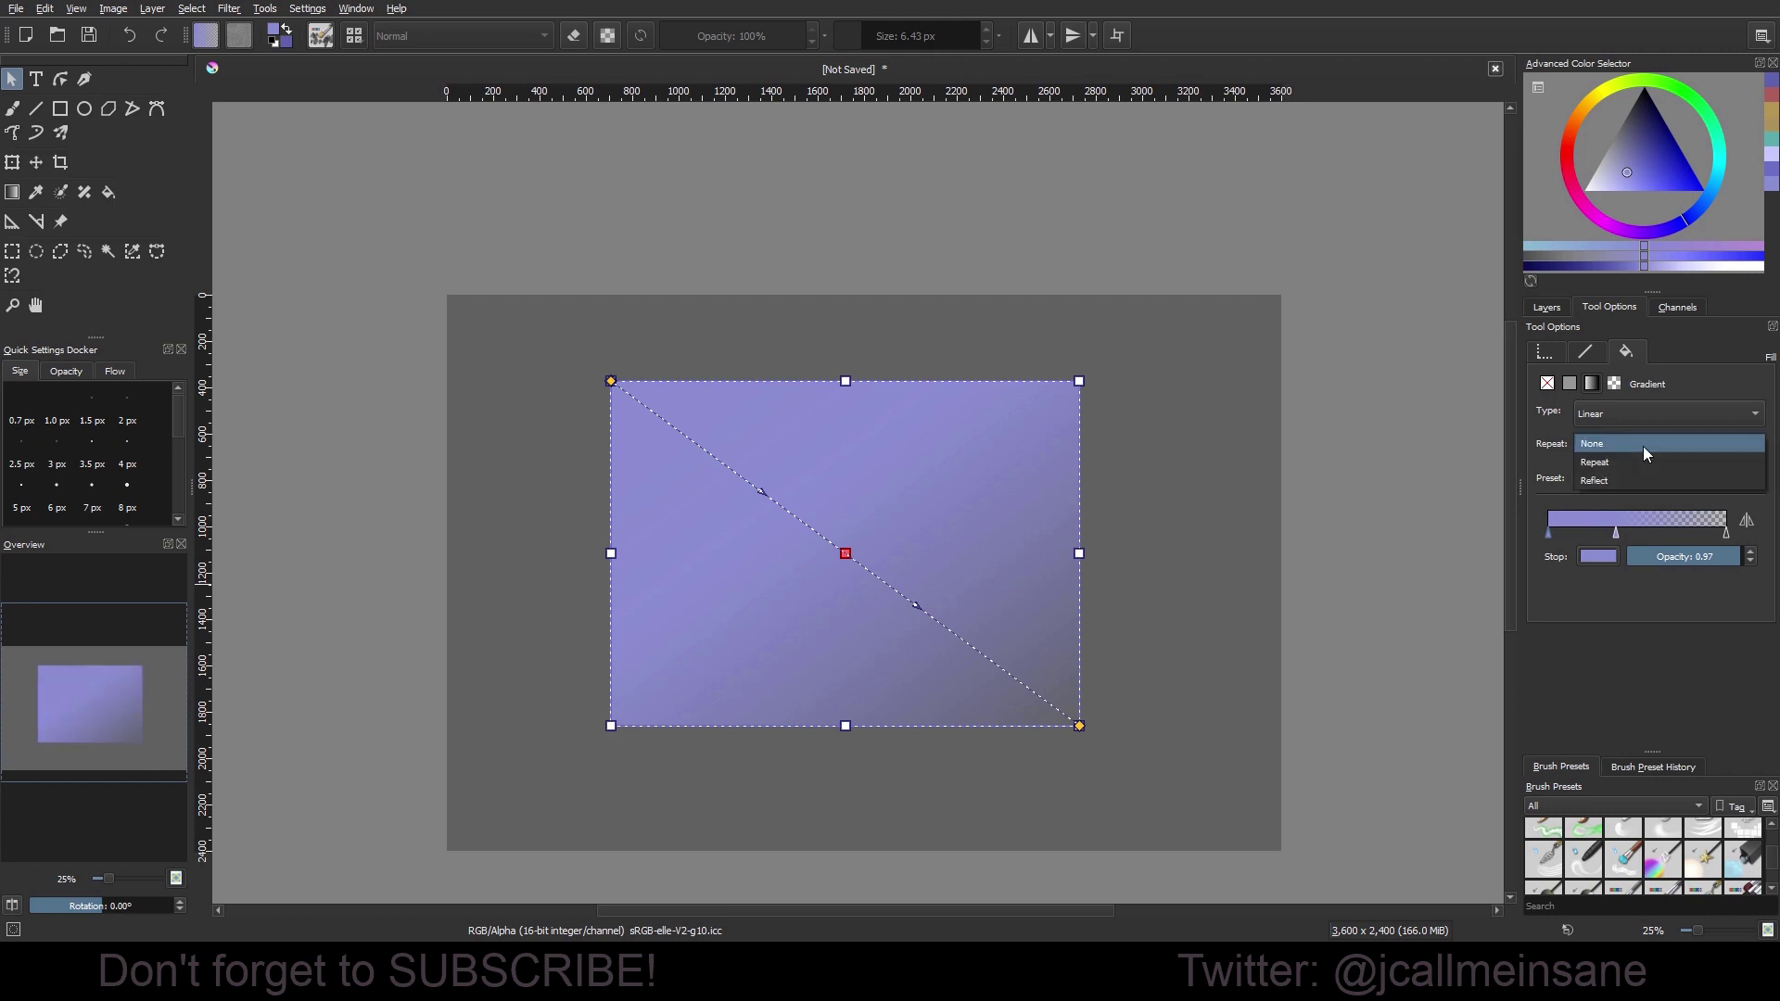
click(1629, 415)
click(1620, 430)
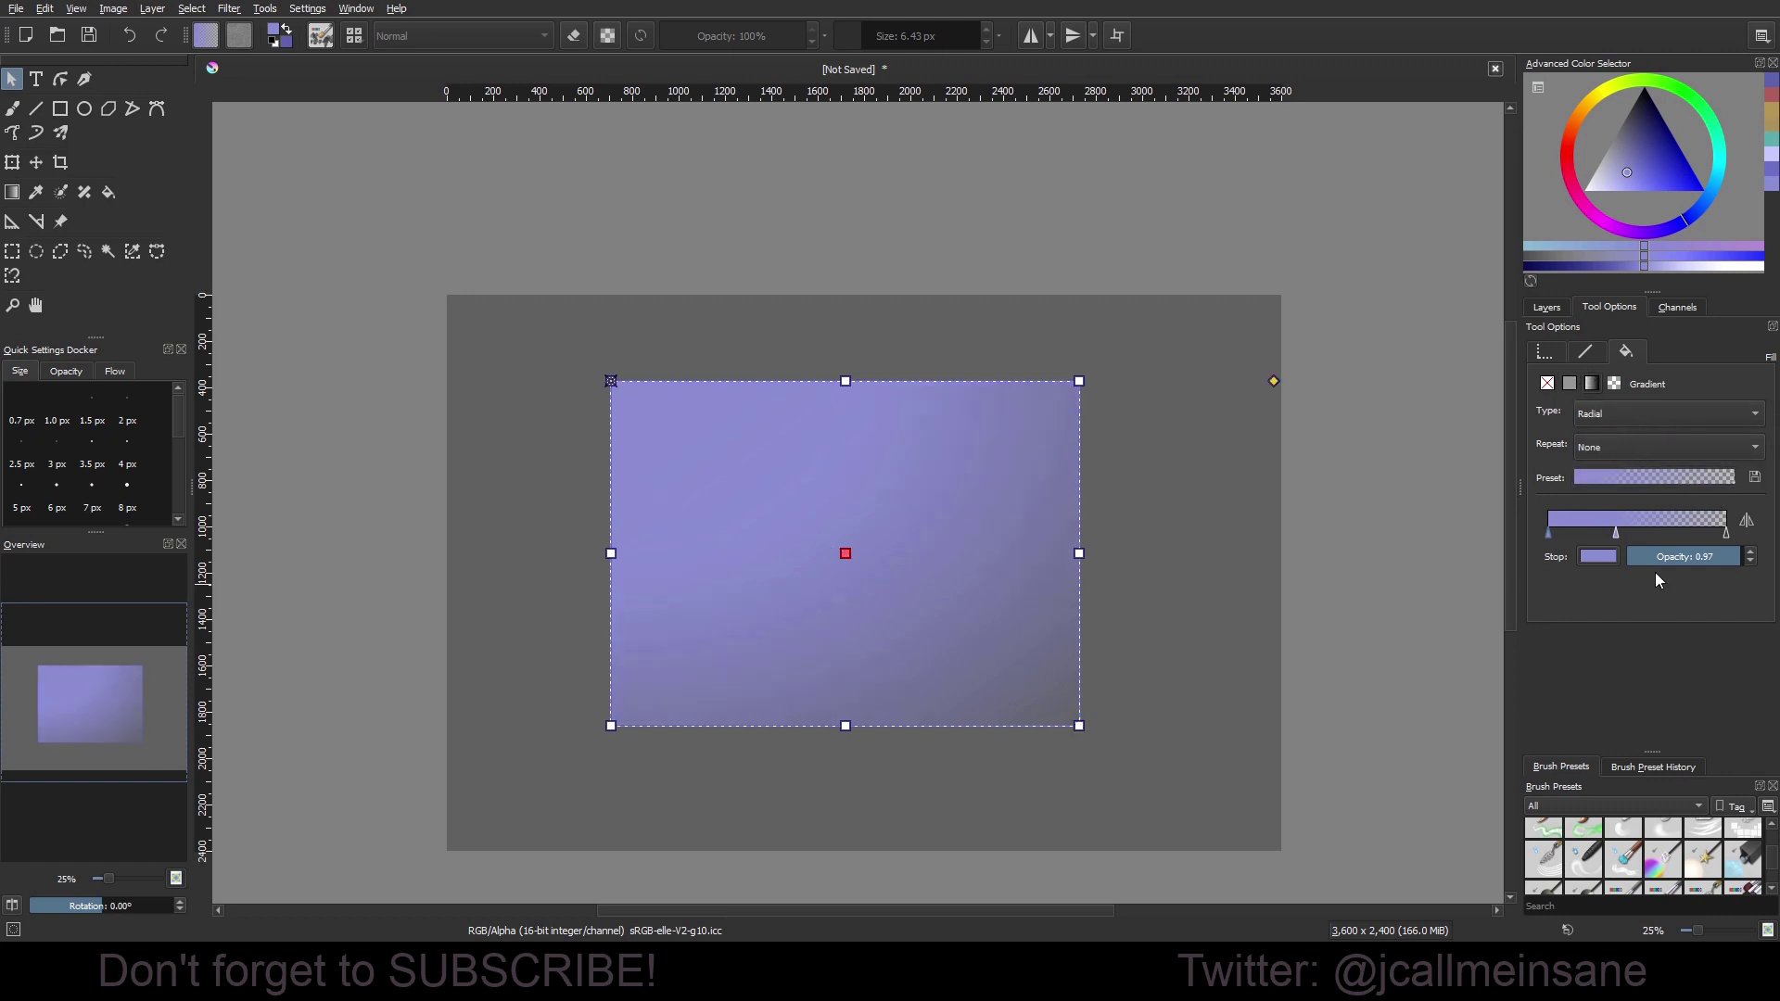
Set the first gradient stop's opacity to 0.33 and the last stop's opacity to 1.00.
drag(1697, 556, 1664, 559)
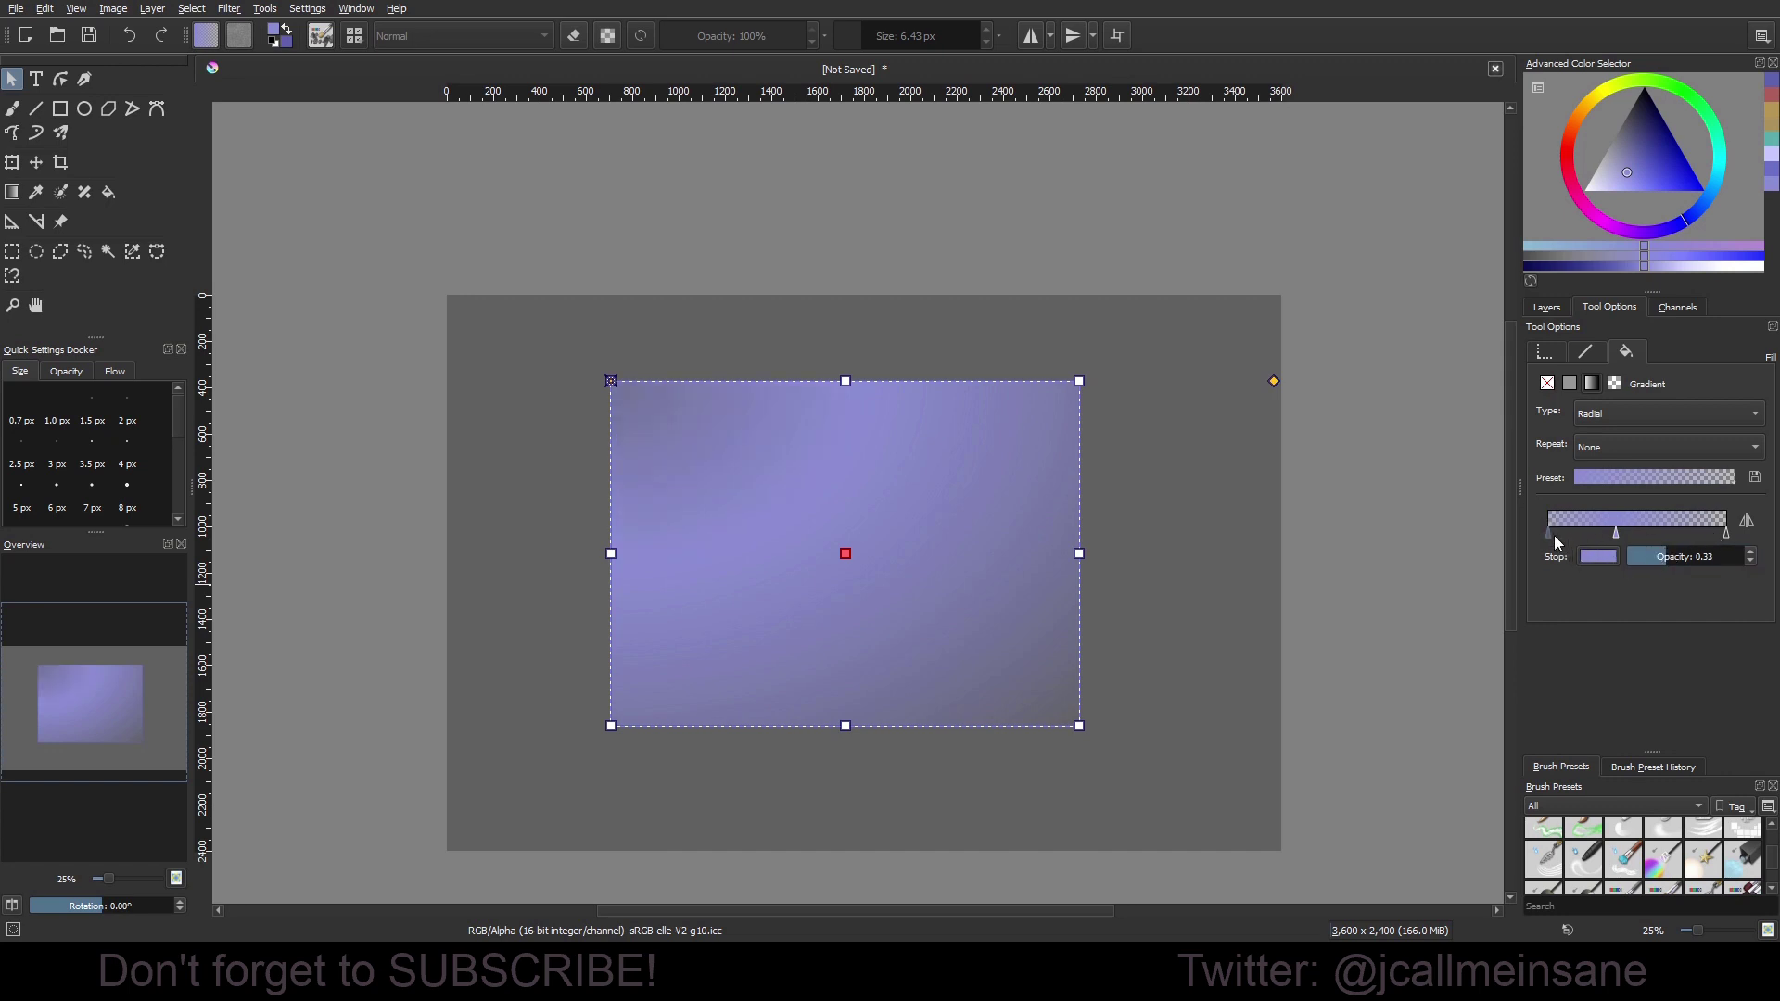
drag(1676, 562, 1774, 551)
click(1726, 533)
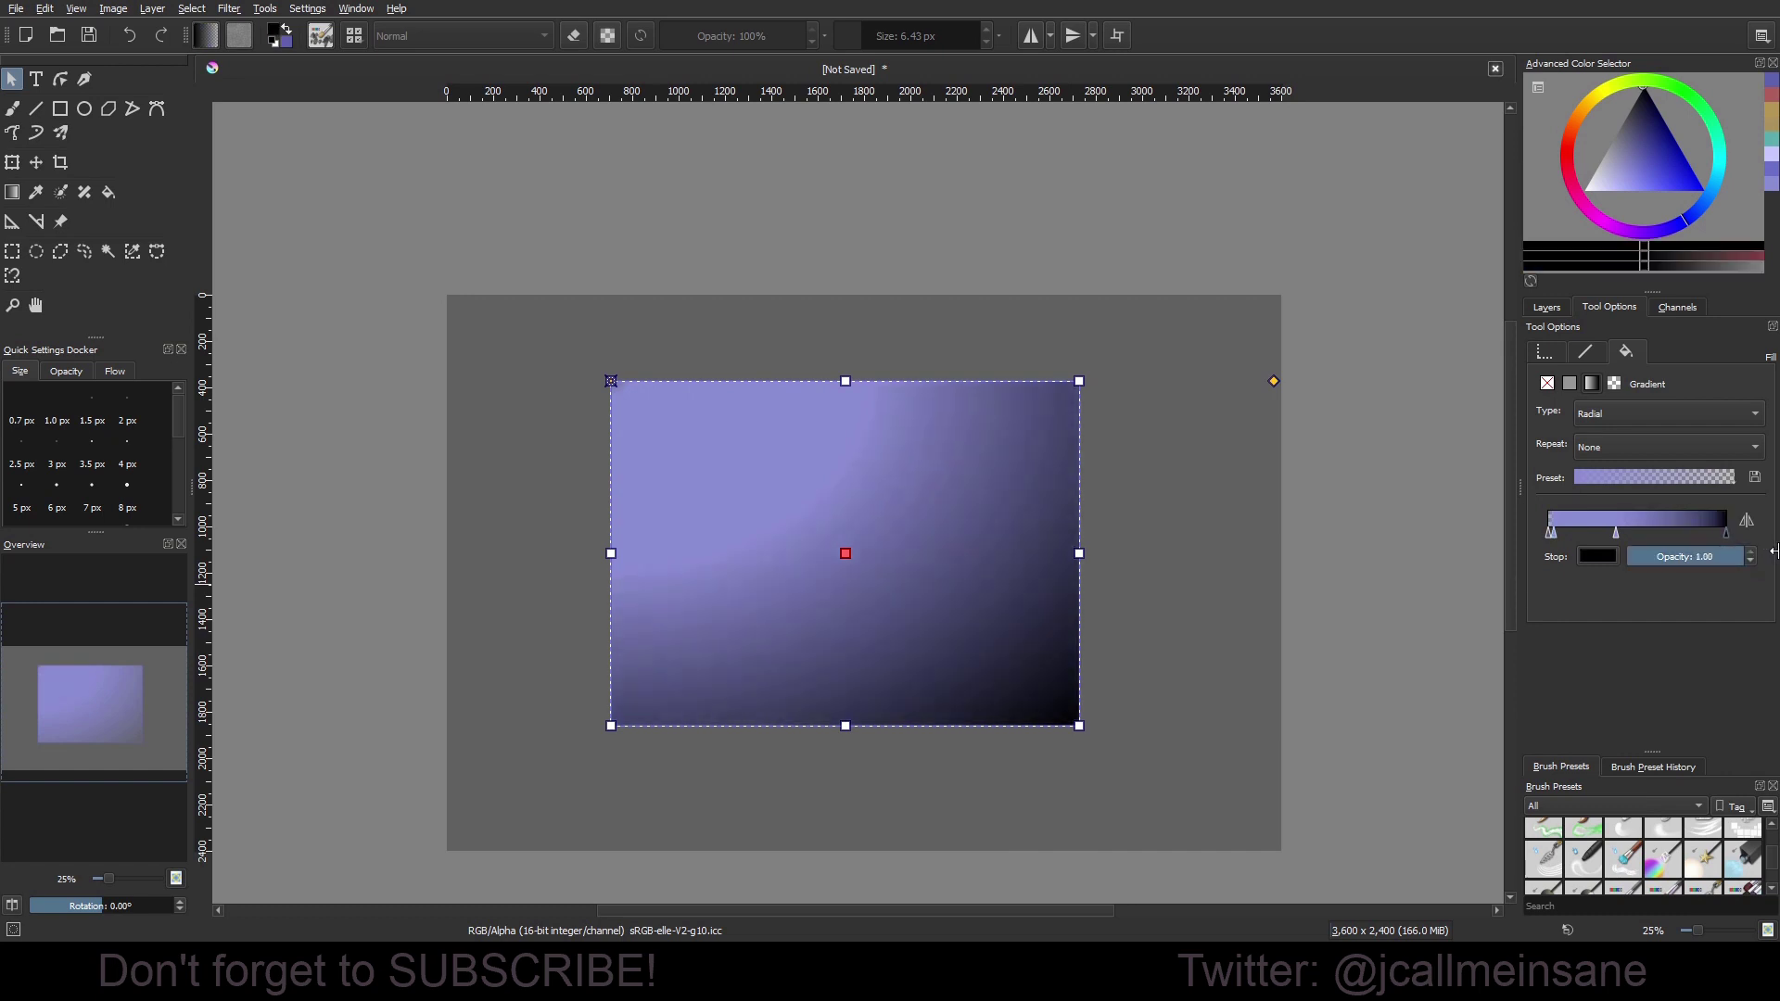
Change the last gradient stop's color to light pink, #f2aaaa.
click(1599, 559)
click(729, 377)
drag(728, 378, 743, 388)
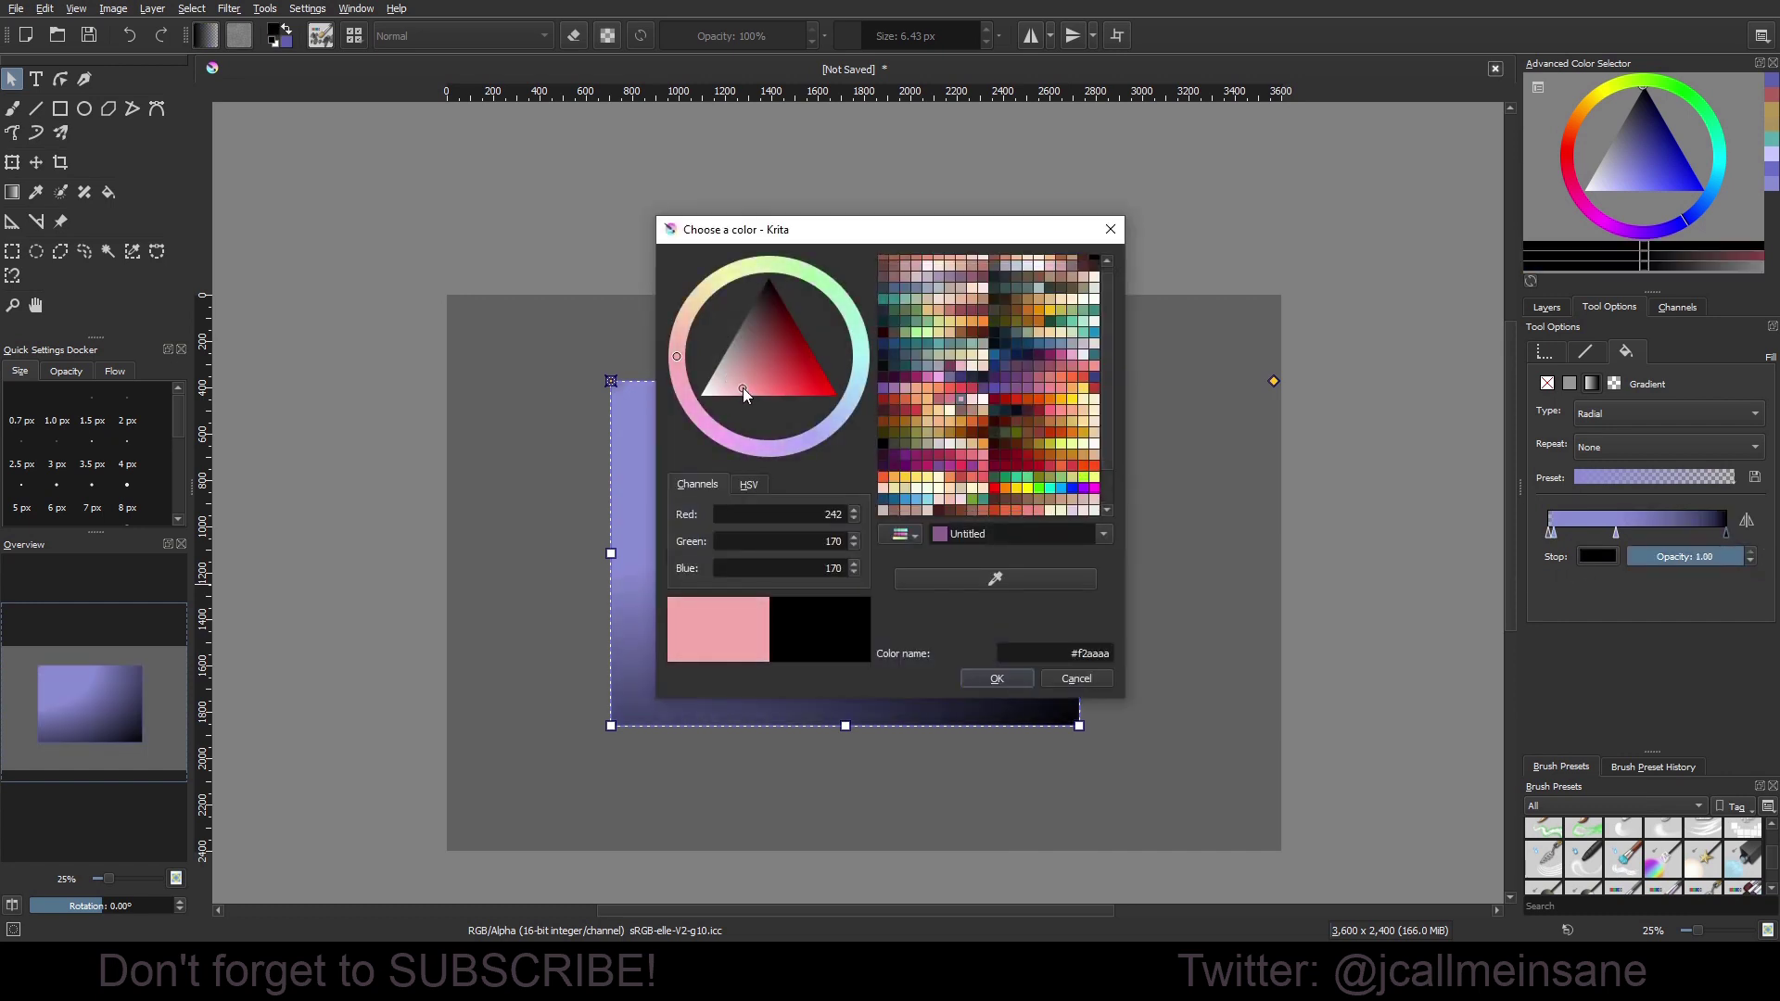
click(996, 674)
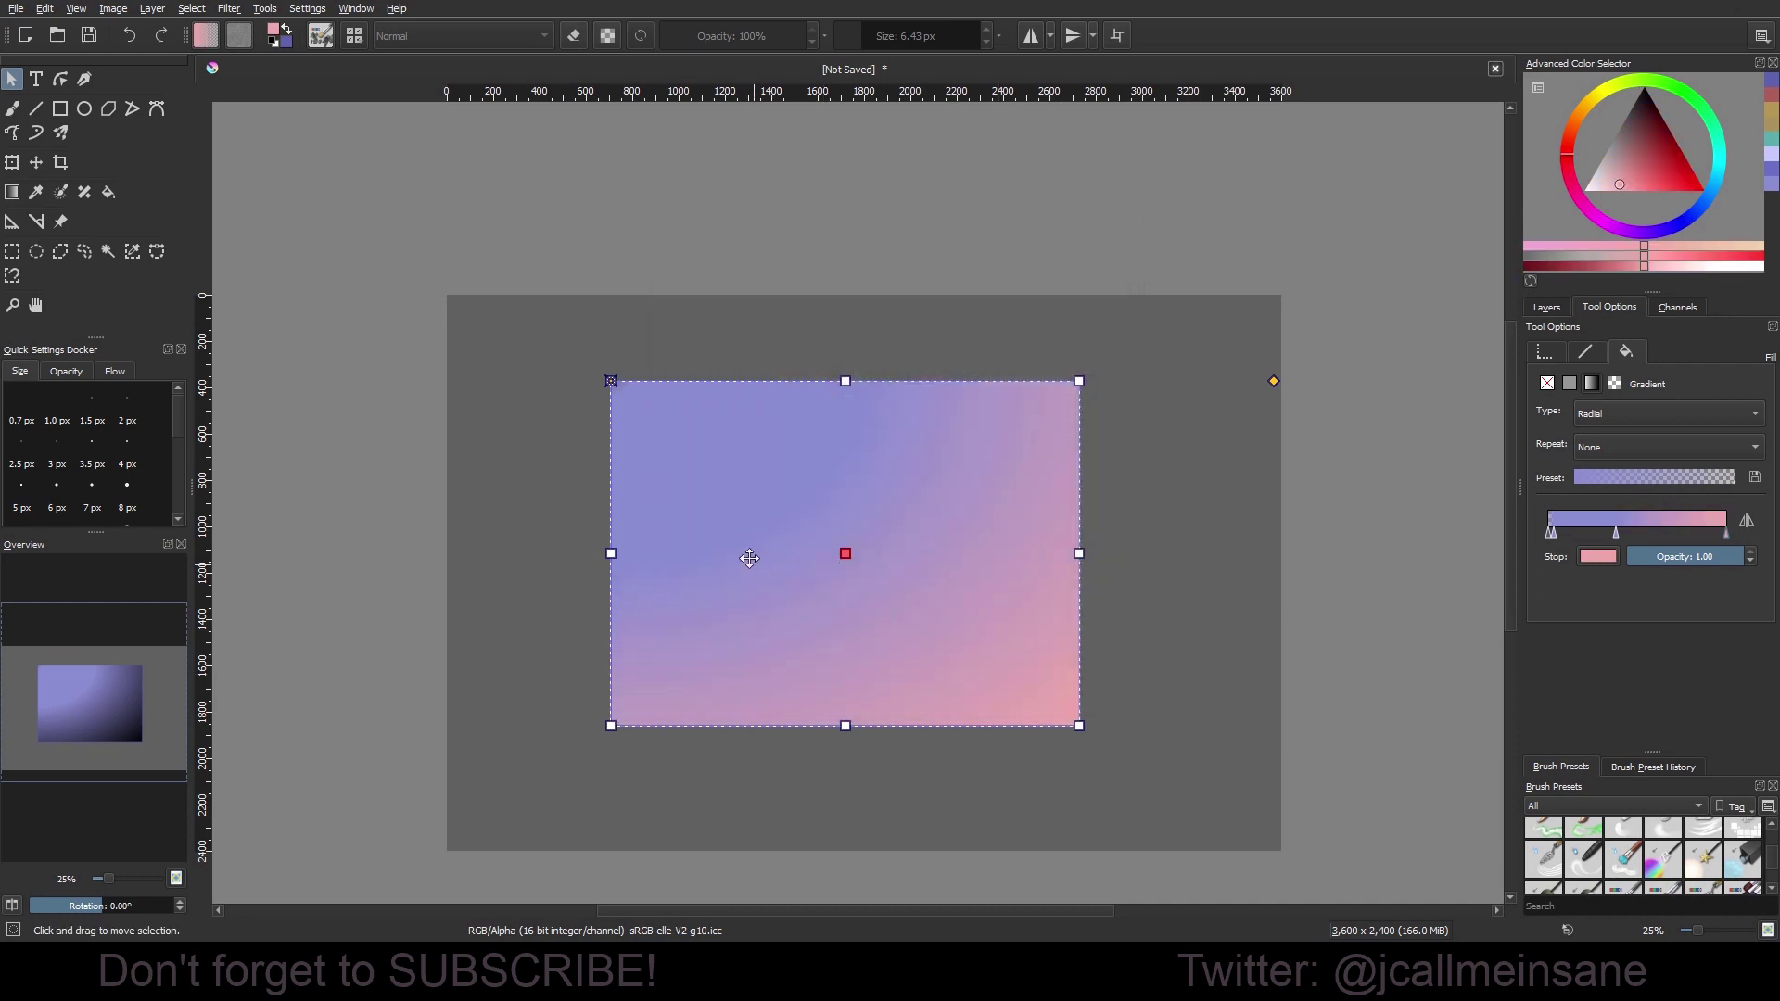
Enlarge the rectangle from its upper-left corner and move the radial gradient's focal handle close to the rectangle's center.
drag(609, 379, 629, 415)
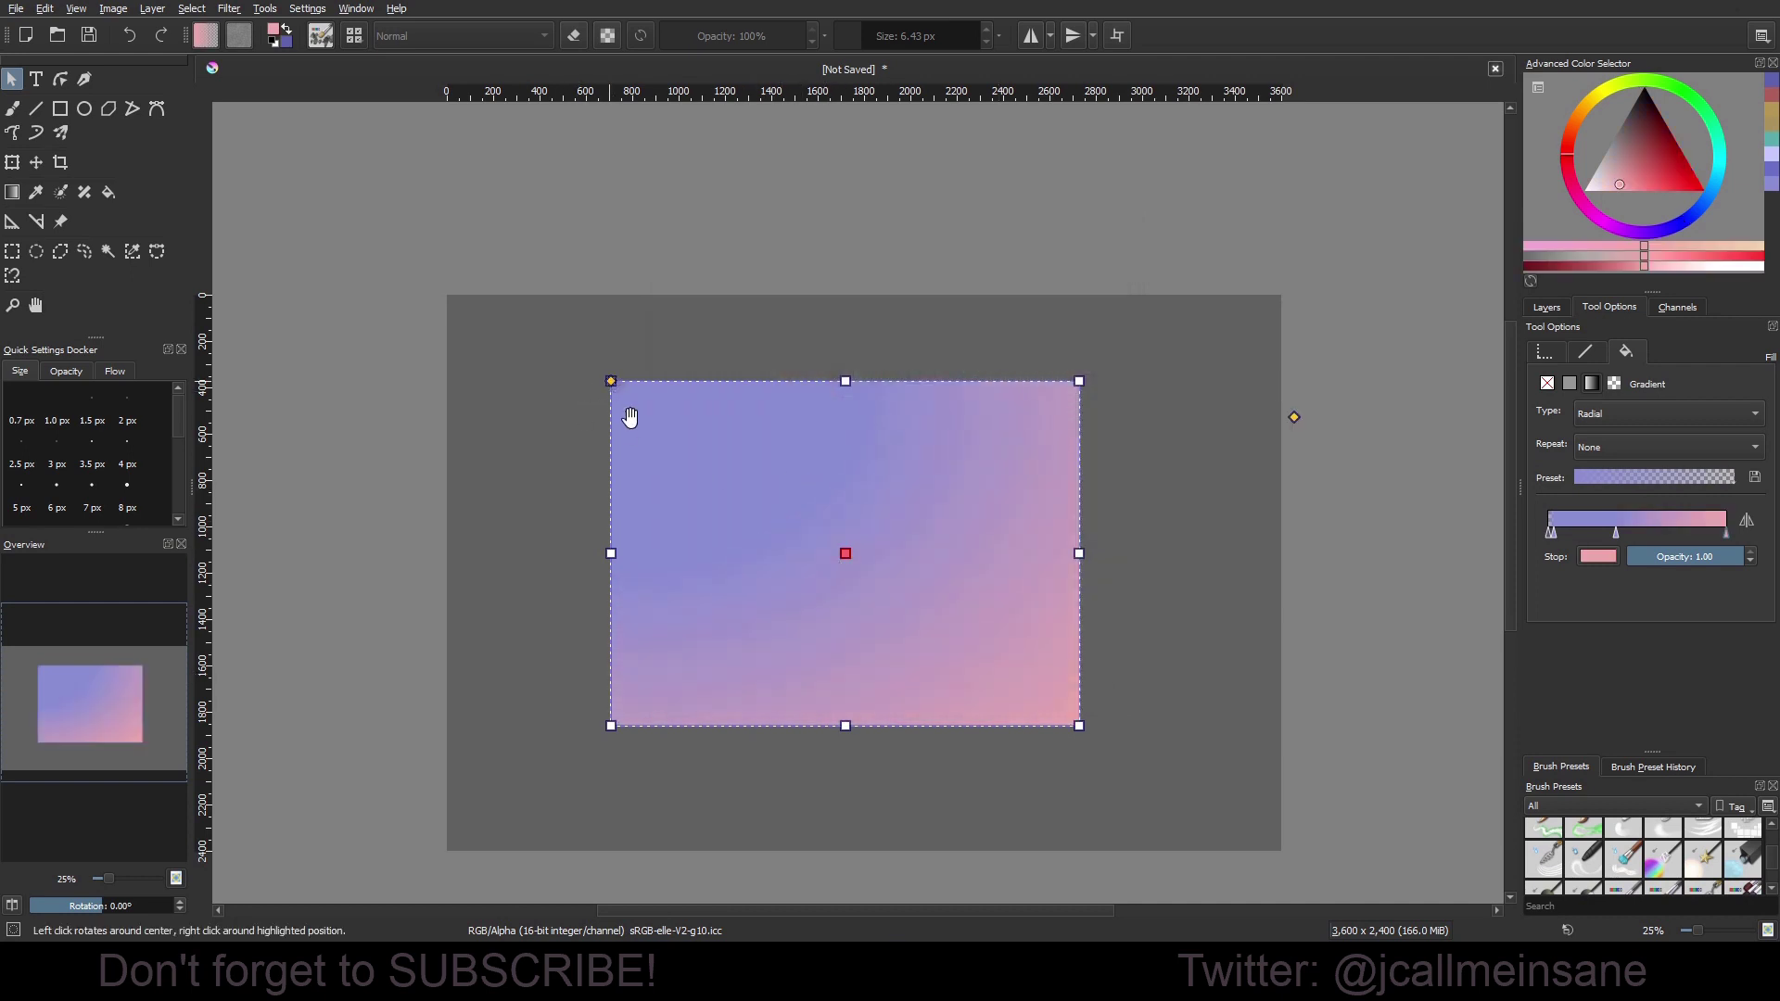
mouse_move(890, 529)
mouse_down()
mouse_move(896, 551)
mouse_move(847, 544)
mouse_move(970, 636)
mouse_move(675, 442)
mouse_up()
drag(611, 381, 574, 364)
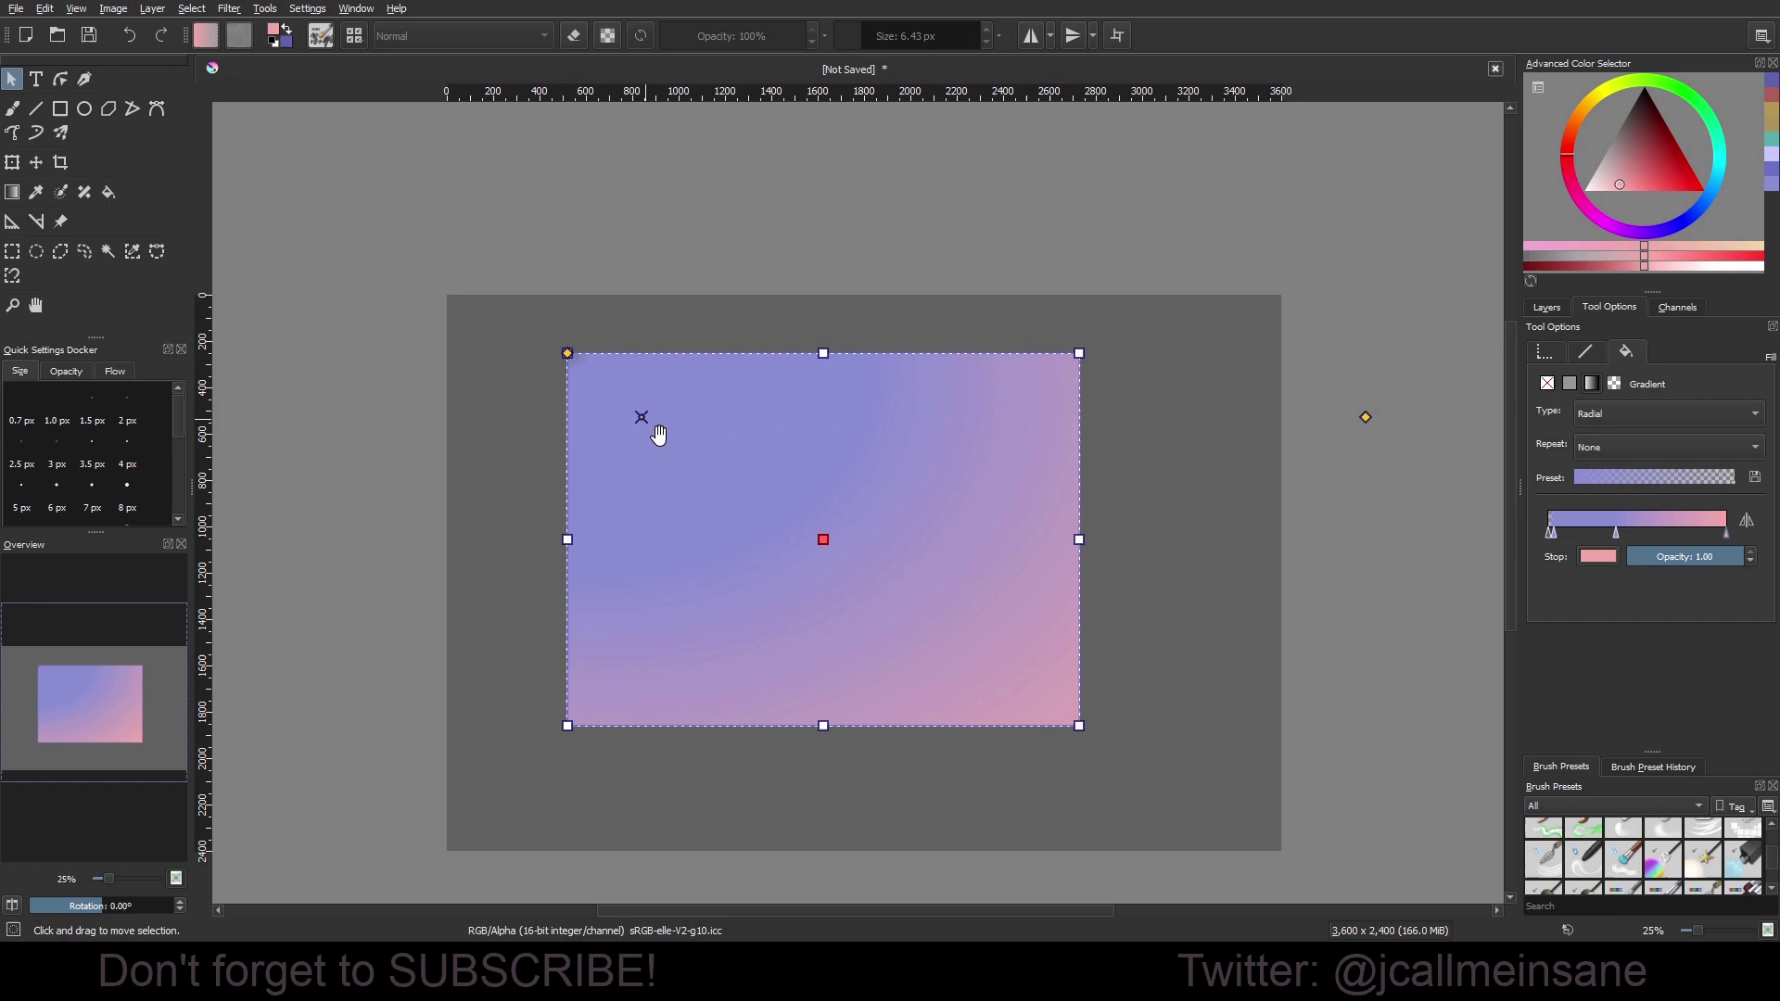
drag(658, 435, 851, 536)
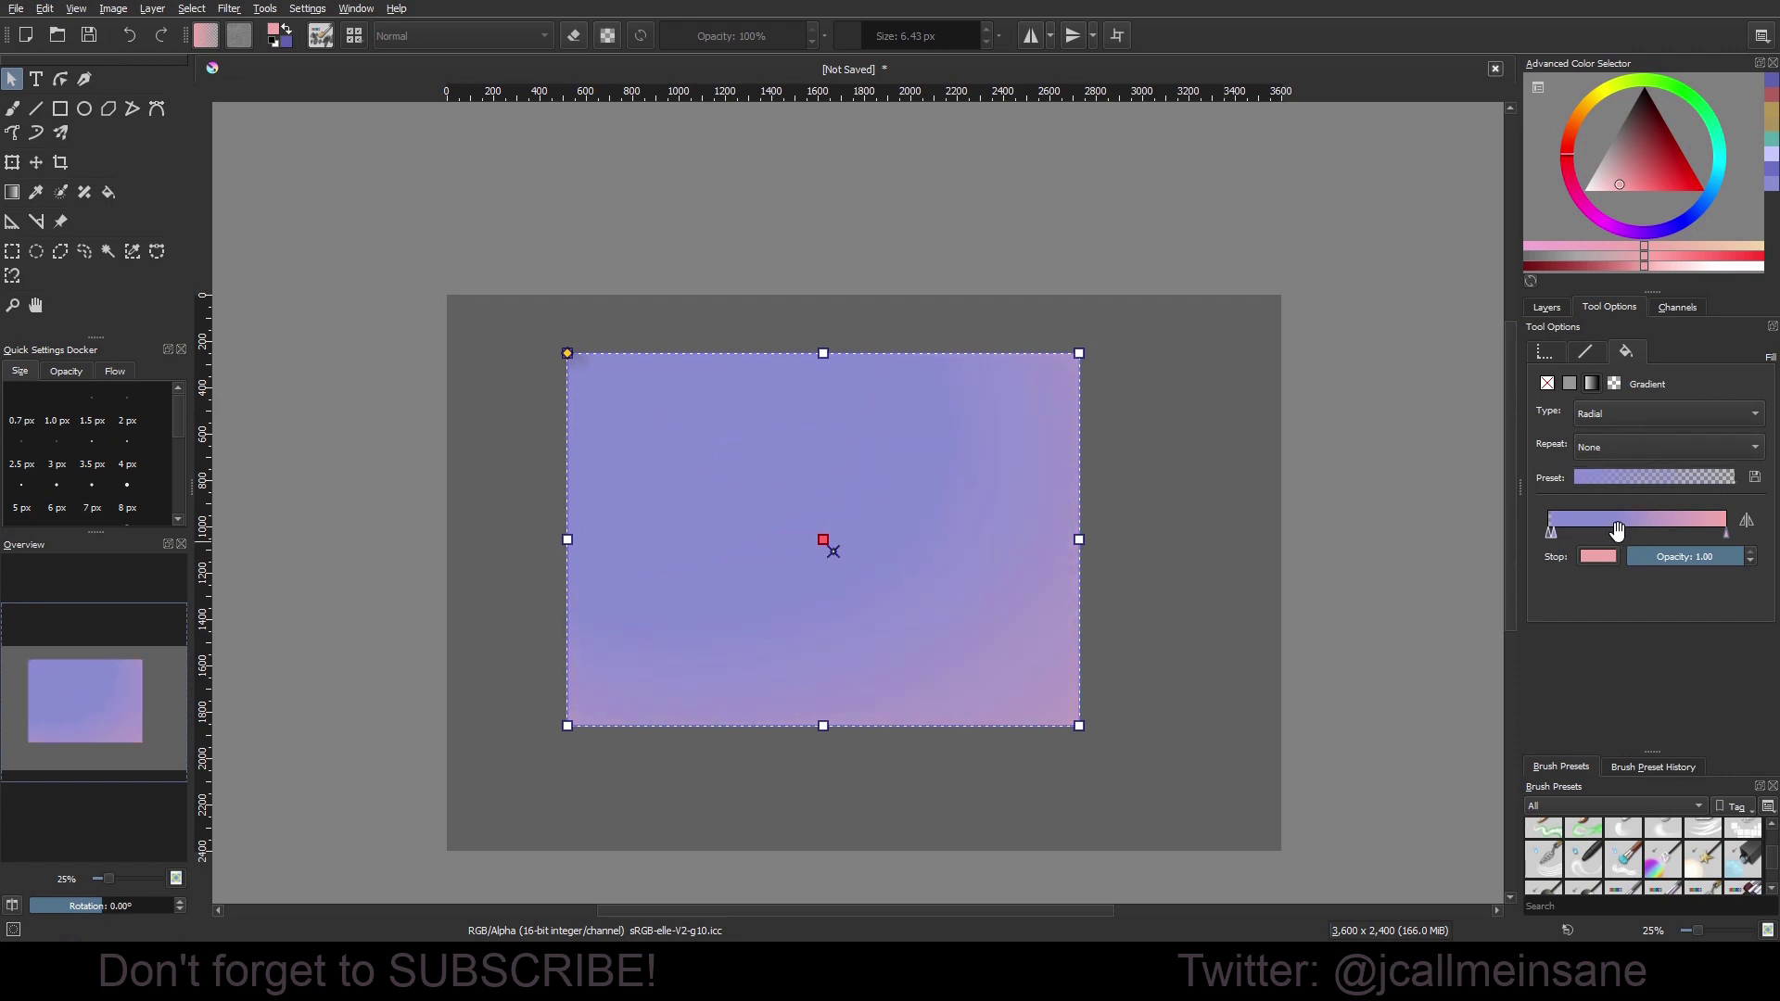
Separate the overlapping stops at the gradient's start, undo the accidental deletion of the rectangle, and reselect it.
drag(1554, 534, 1574, 534)
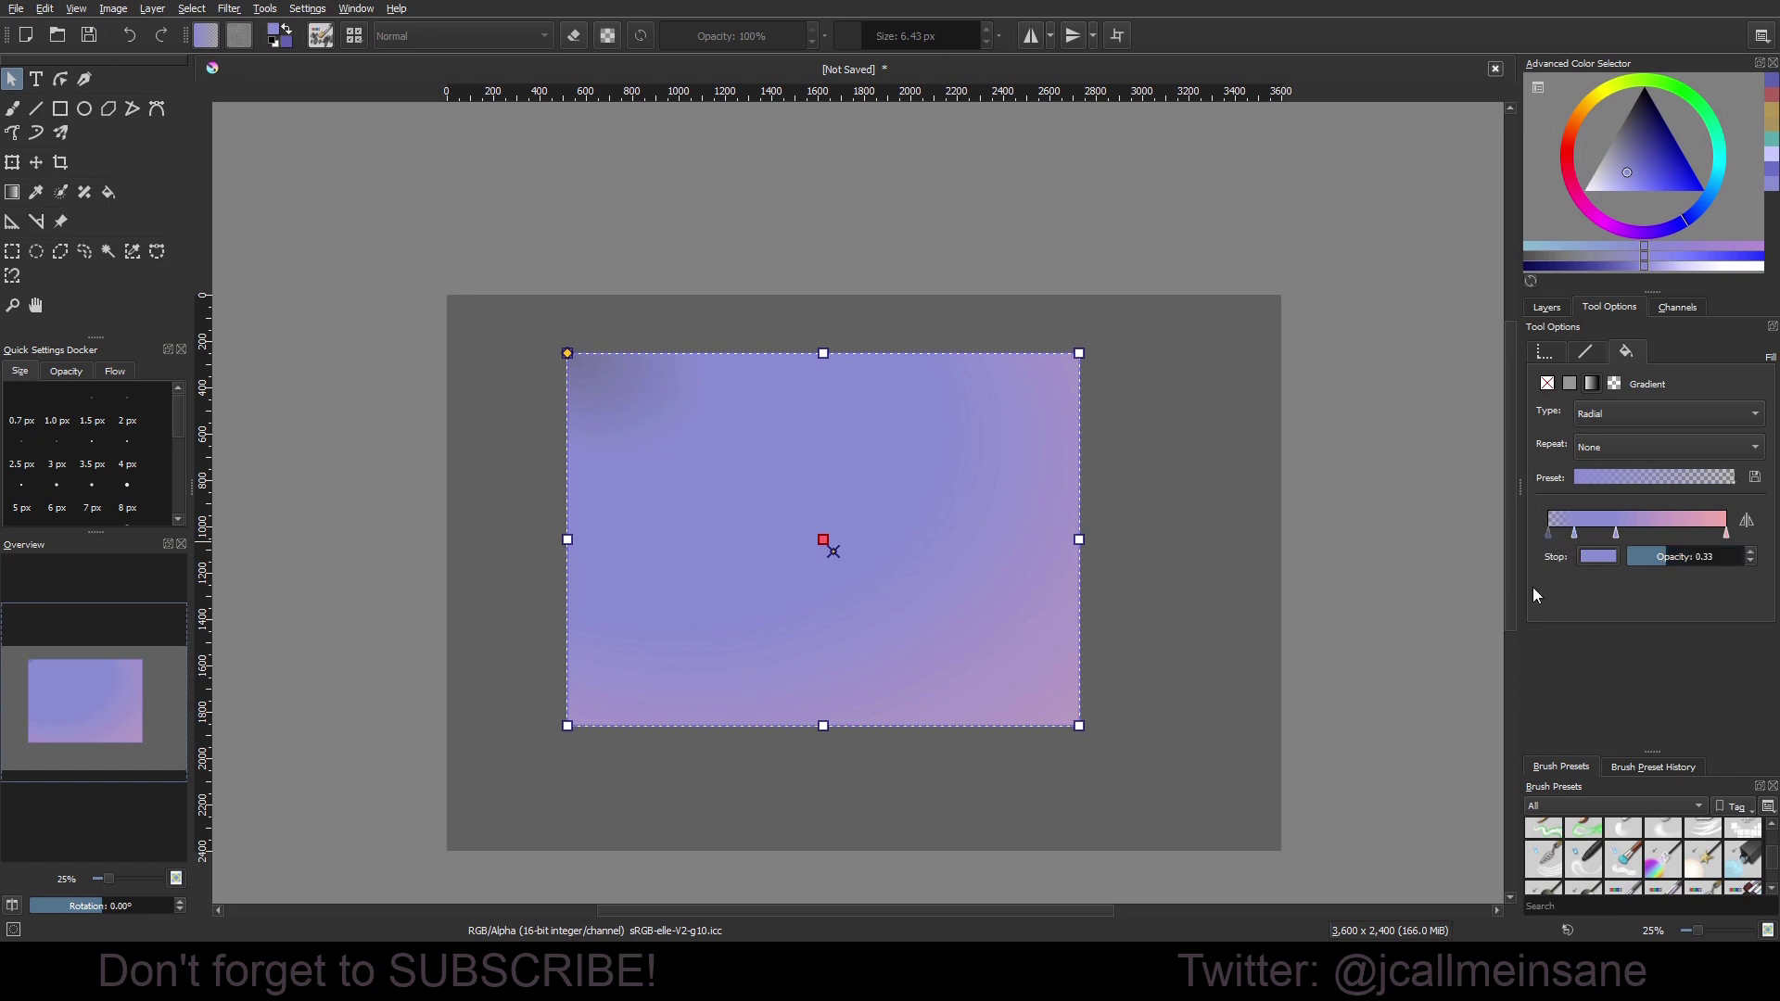
key(Delete)
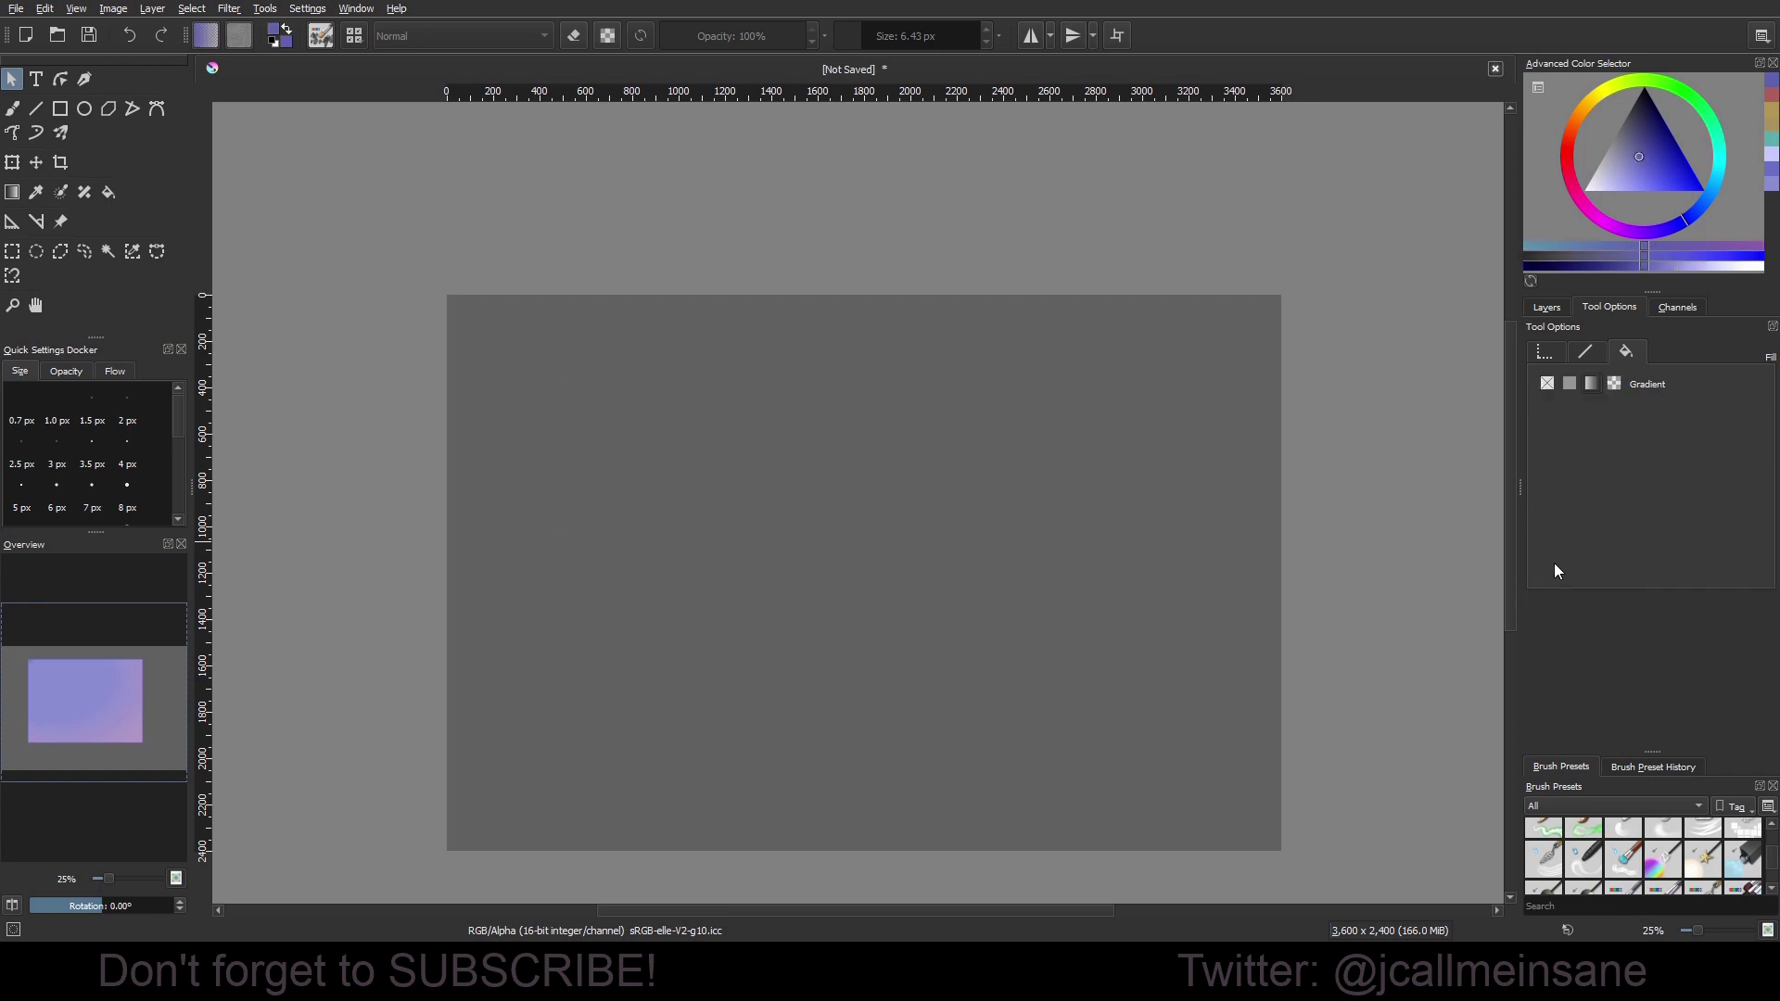
key(ctrl+z)
click(1038, 547)
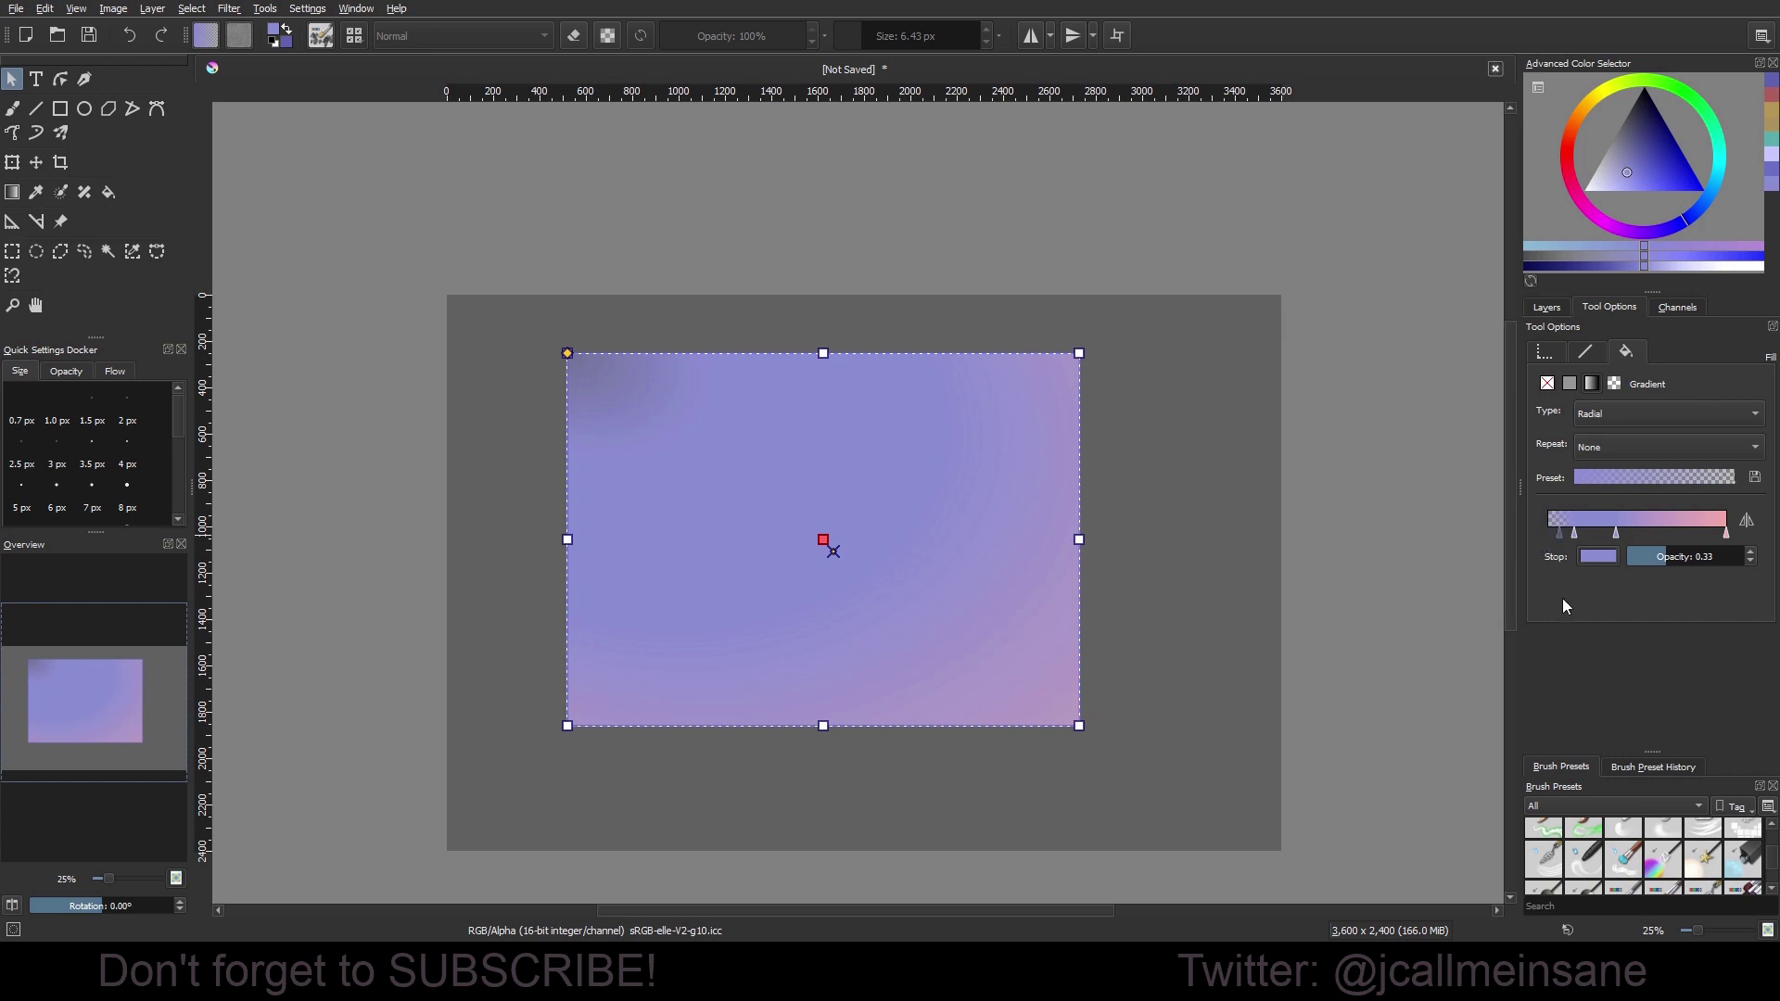
Remove the 0.33 opacity stop and the extra stop at the start of the gradient.
drag(1560, 533, 1494, 409)
click(1548, 530)
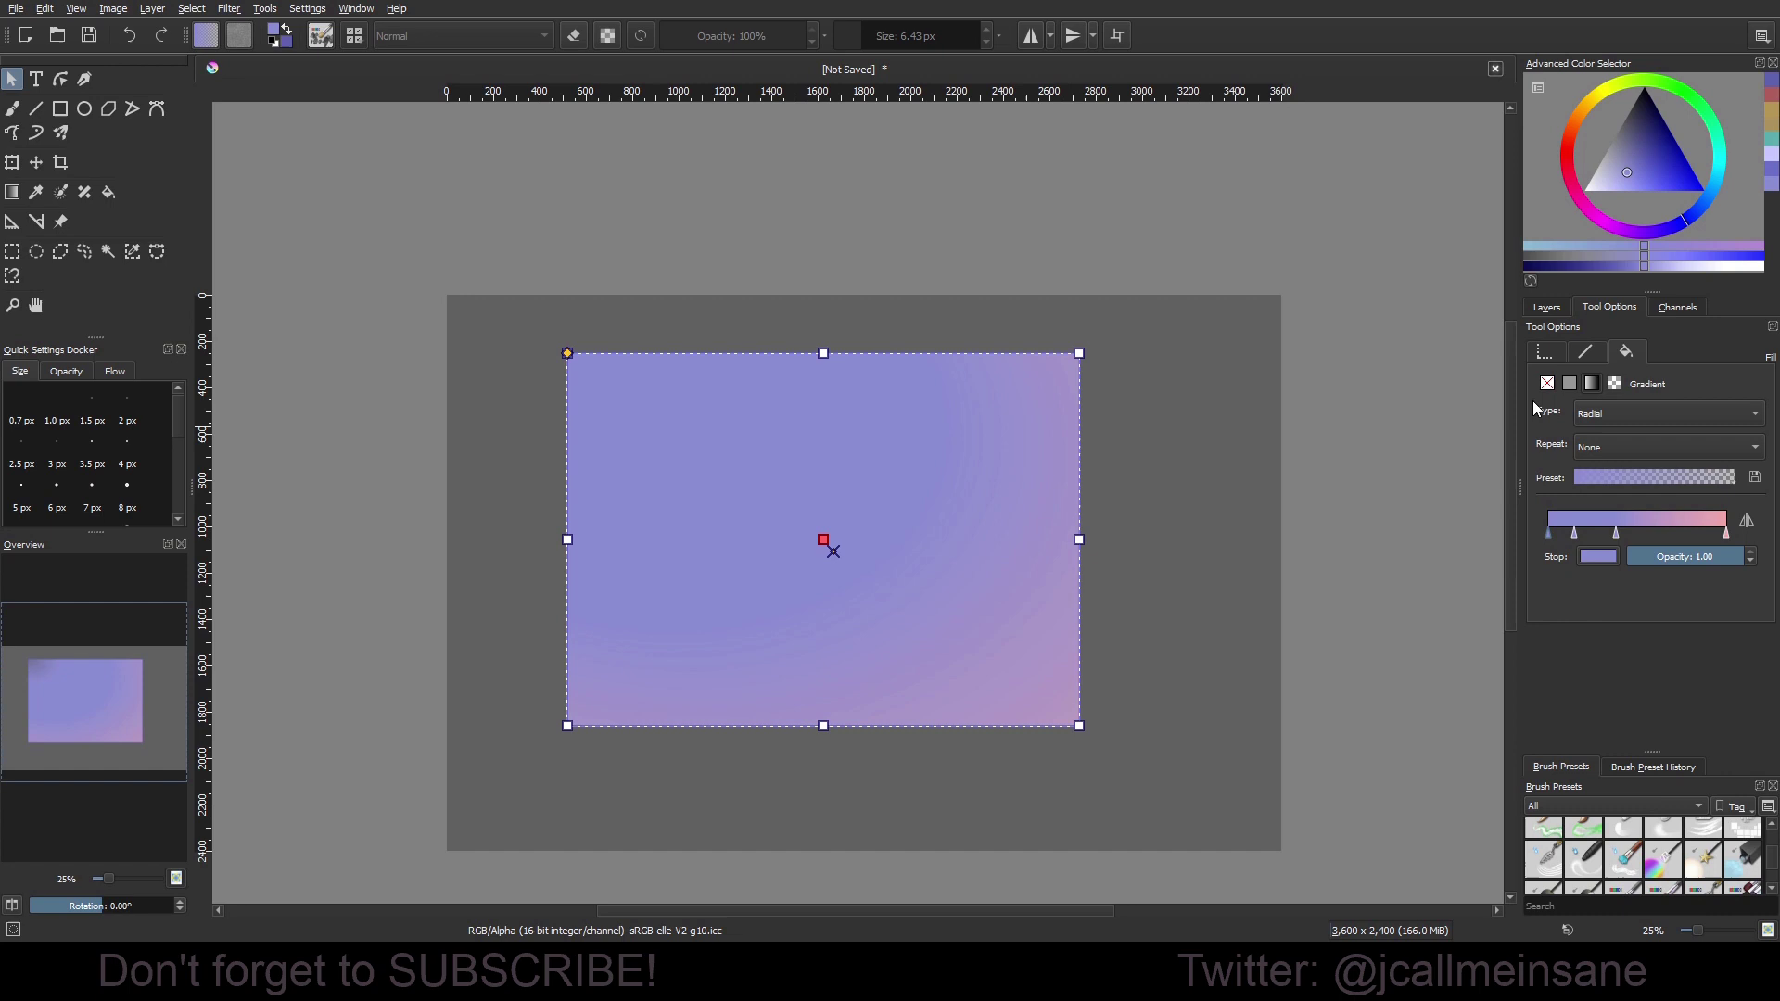
drag(1550, 534, 1521, 507)
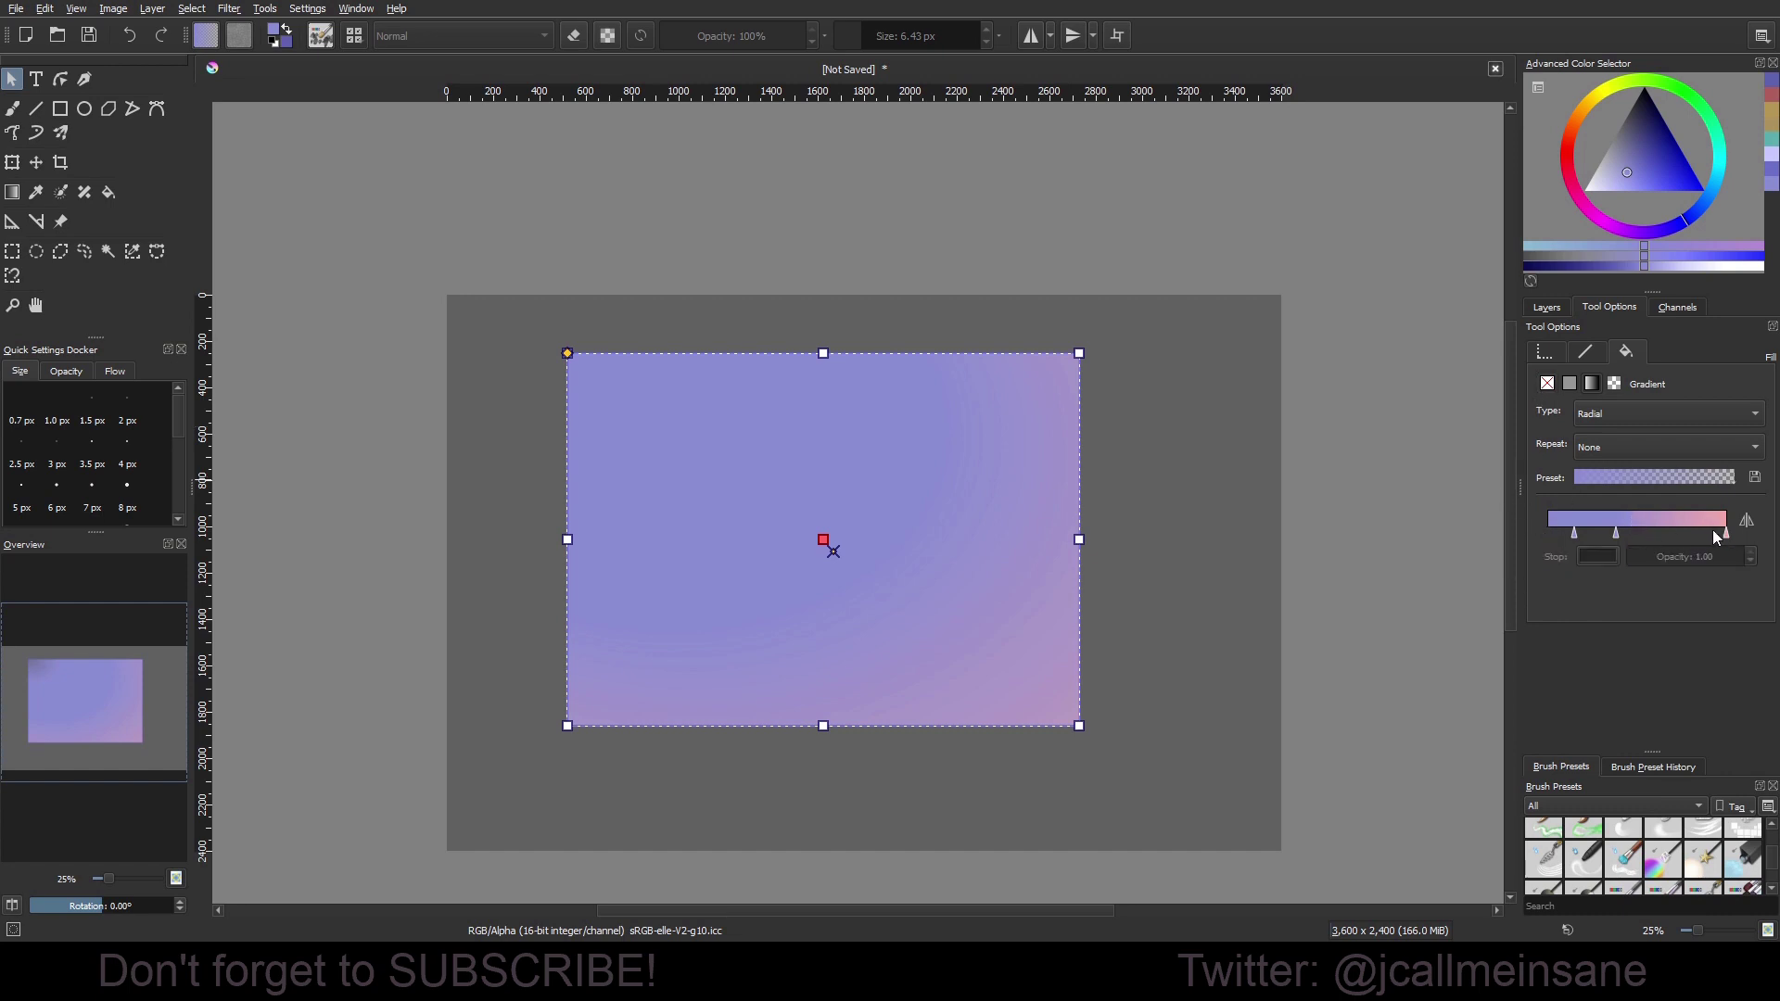
Rearrange the stops so the radial gradient alternates blue and pink, and shift the rectangle and the gradient's focal handle.
drag(1713, 530, 1557, 534)
drag(860, 574, 785, 693)
drag(831, 544, 849, 556)
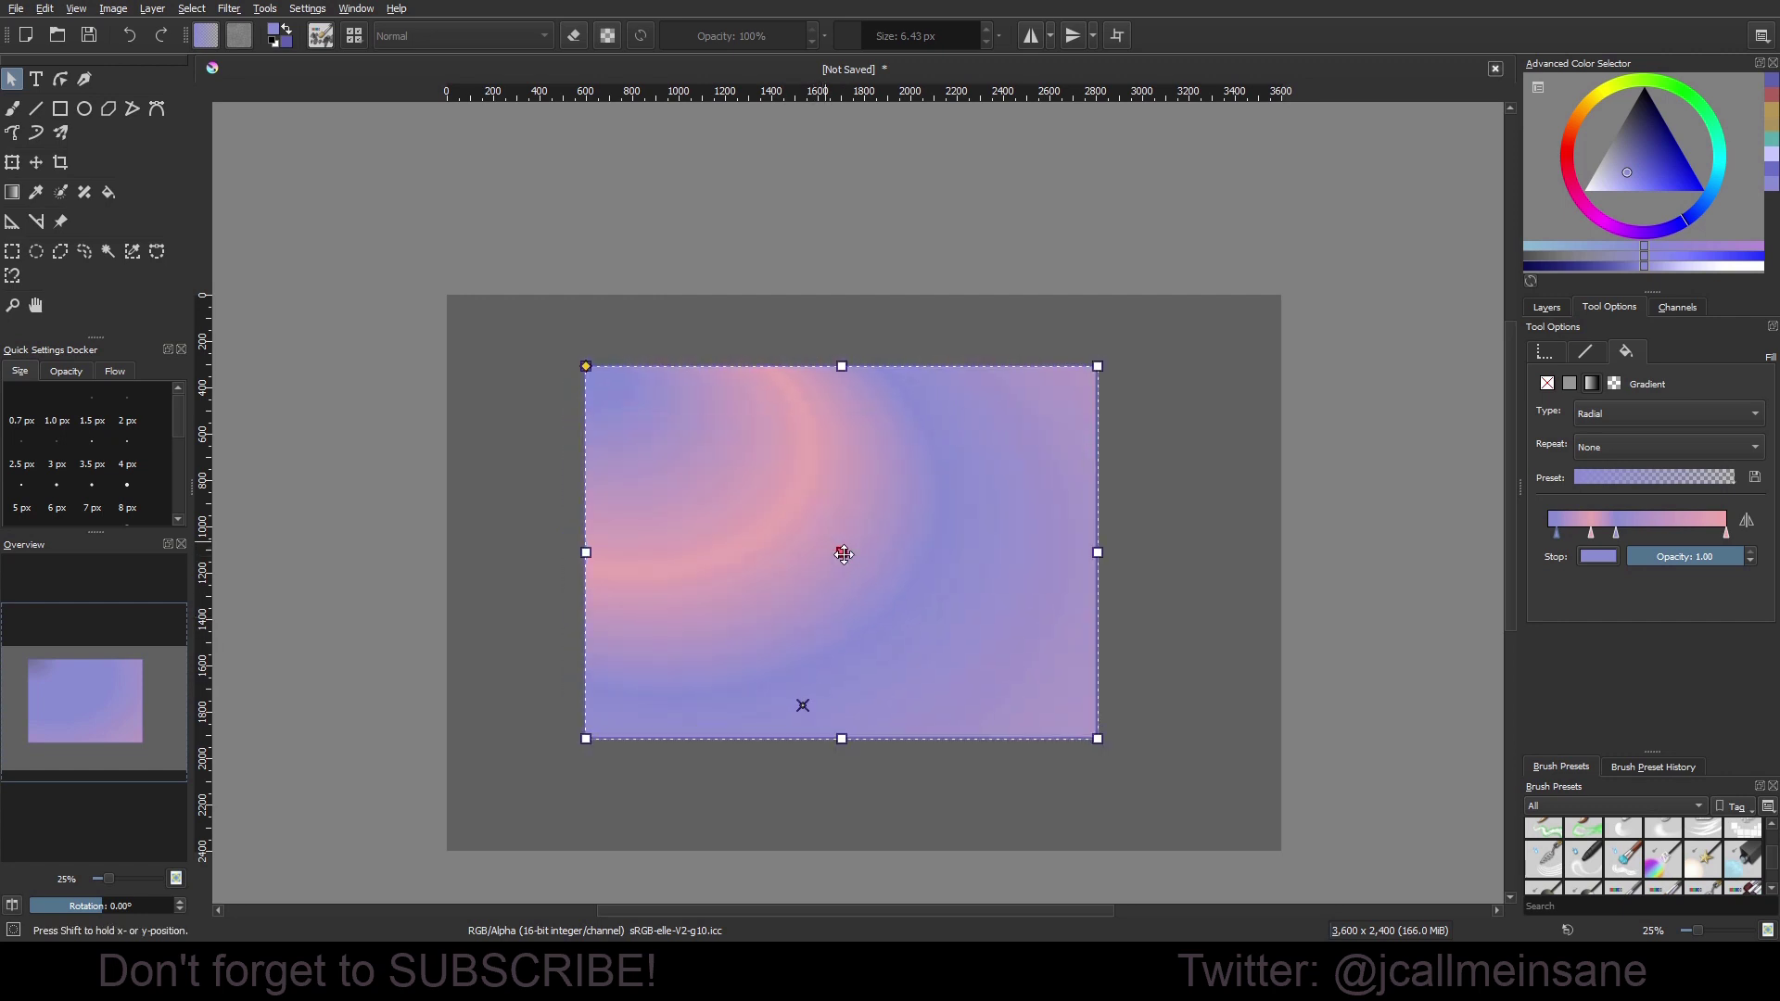
drag(803, 705, 906, 707)
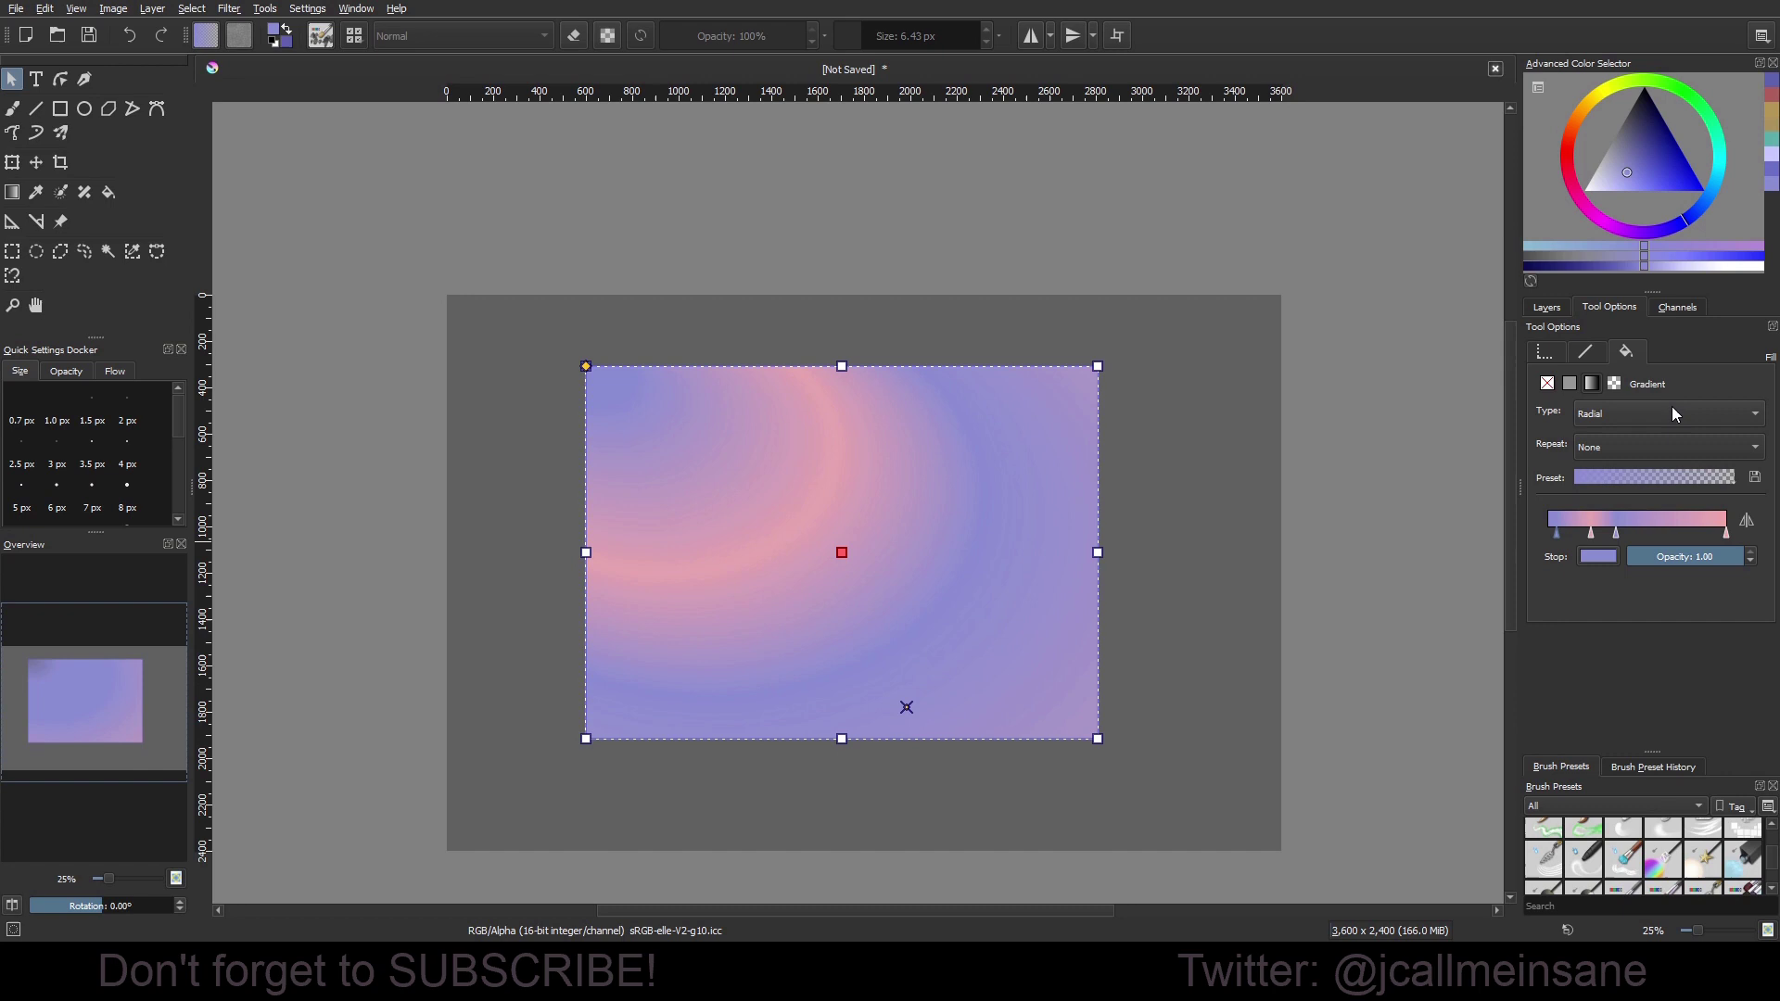
Change the gradient type to Linear and reposition its end handles so it runs across the rectangle with a slight downward slope.
scroll(1671, 413, up, 2)
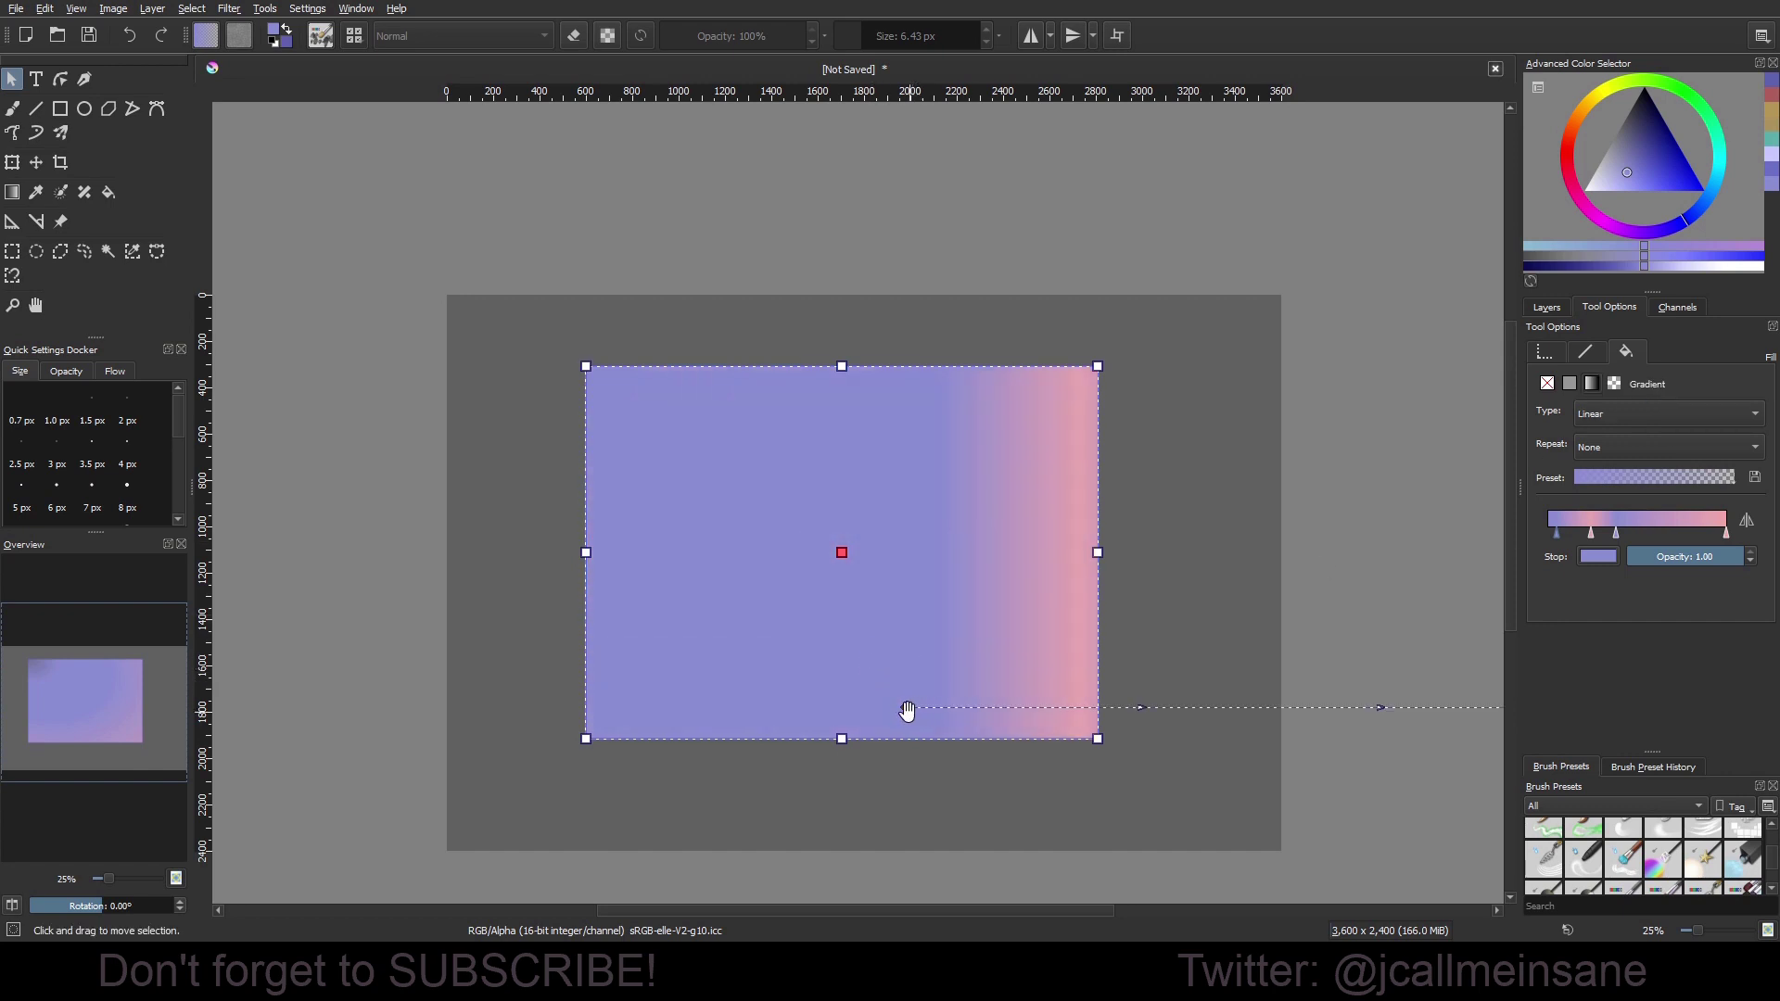
drag(907, 710, 497, 489)
scroll(1008, 568, down, 2)
drag(1324, 636, 1113, 575)
scroll(1034, 570, up, 2)
drag(509, 480, 672, 512)
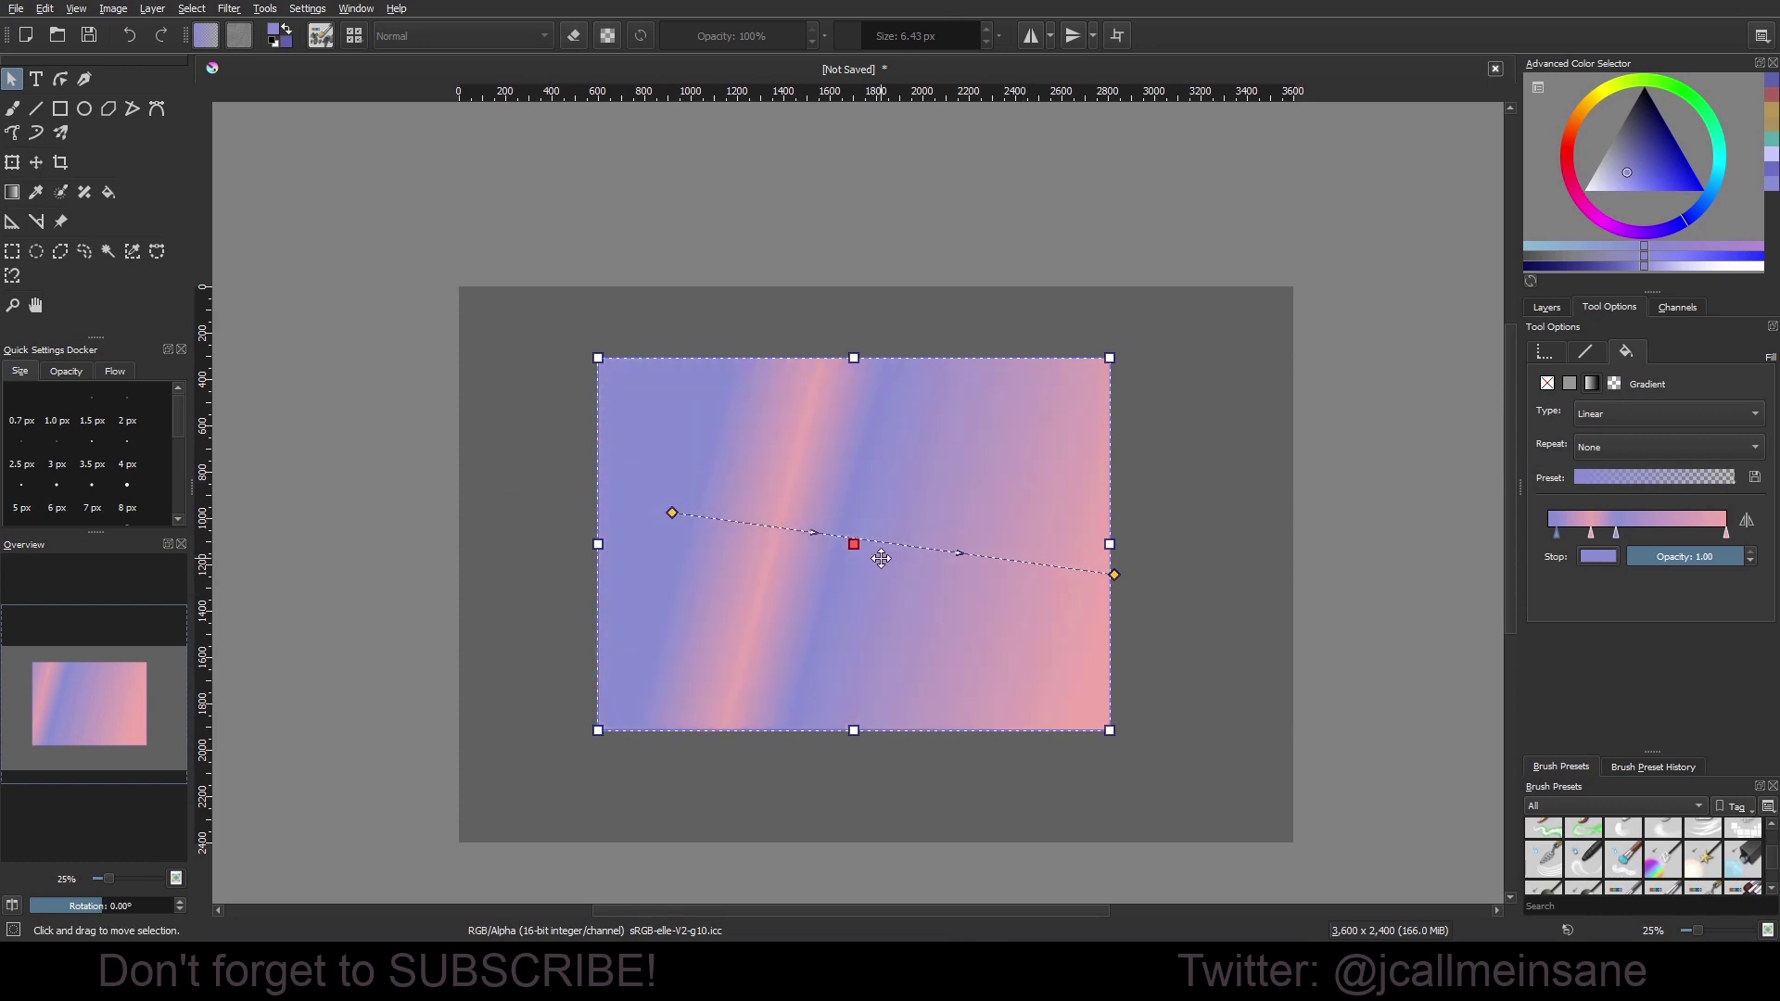
Move the corner nodes with the Edit Shapes tool to turn the rectangle into a long, flat parallelogram across the upper canvas.
click(60, 79)
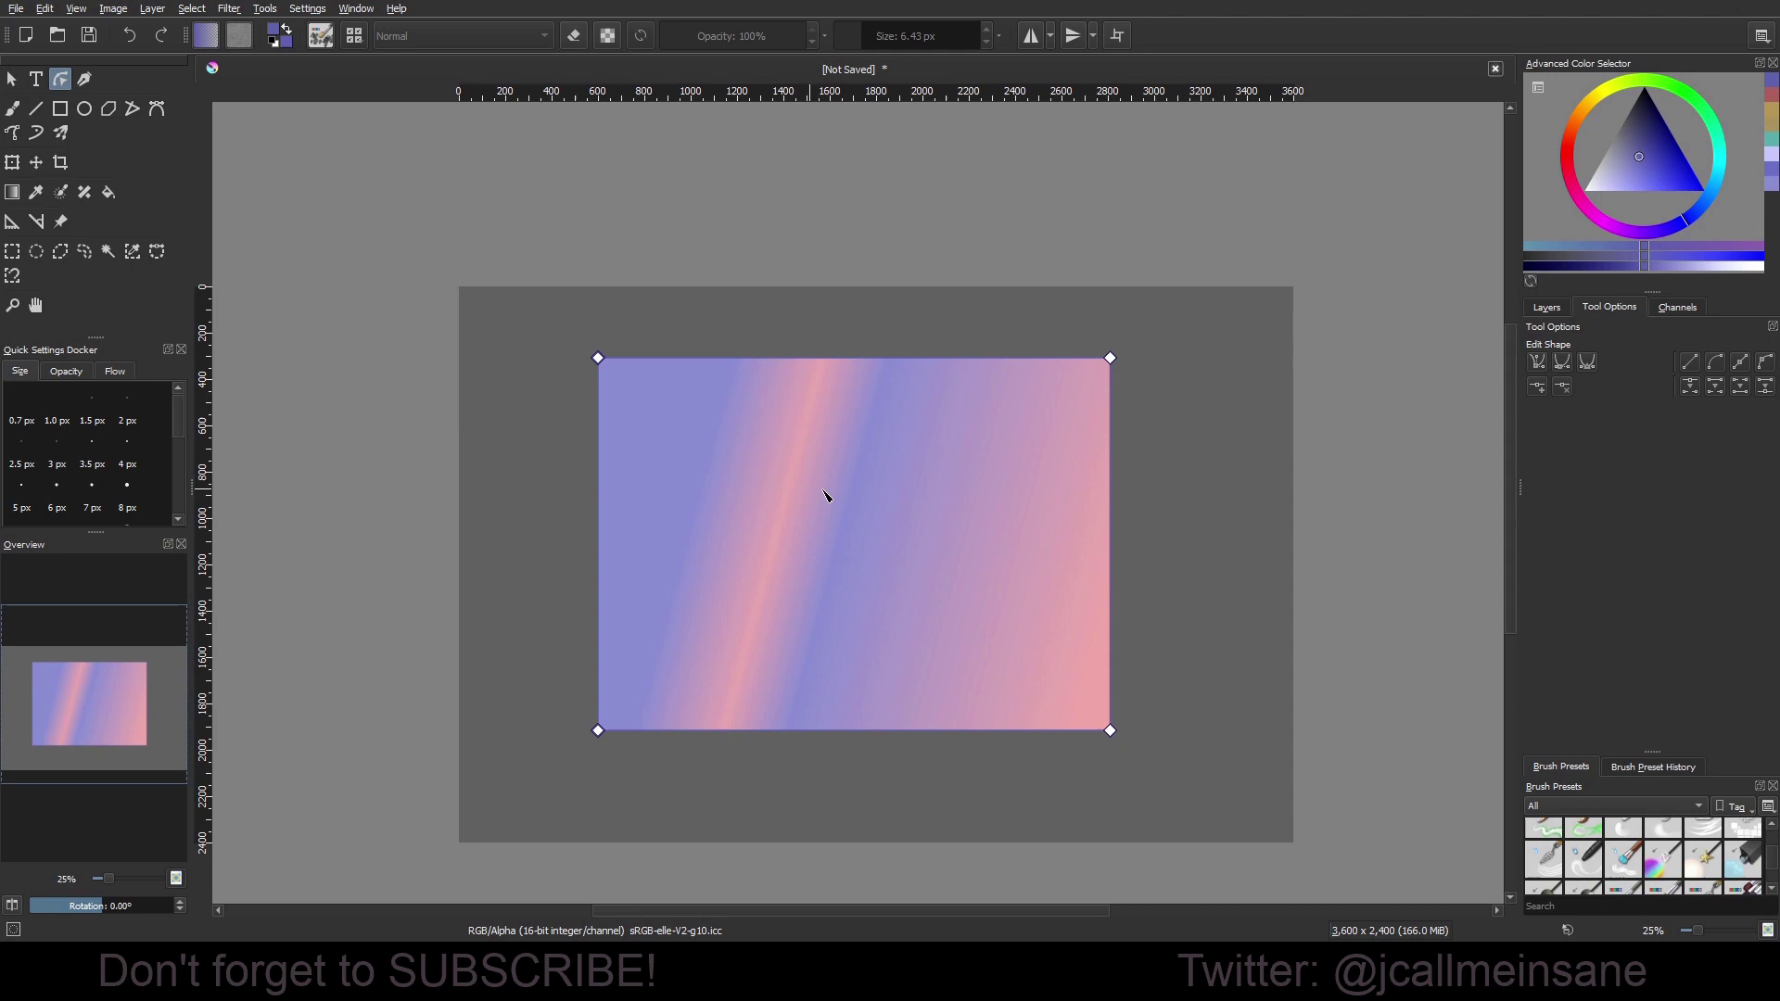
drag(1110, 730, 690, 491)
drag(1109, 358, 992, 362)
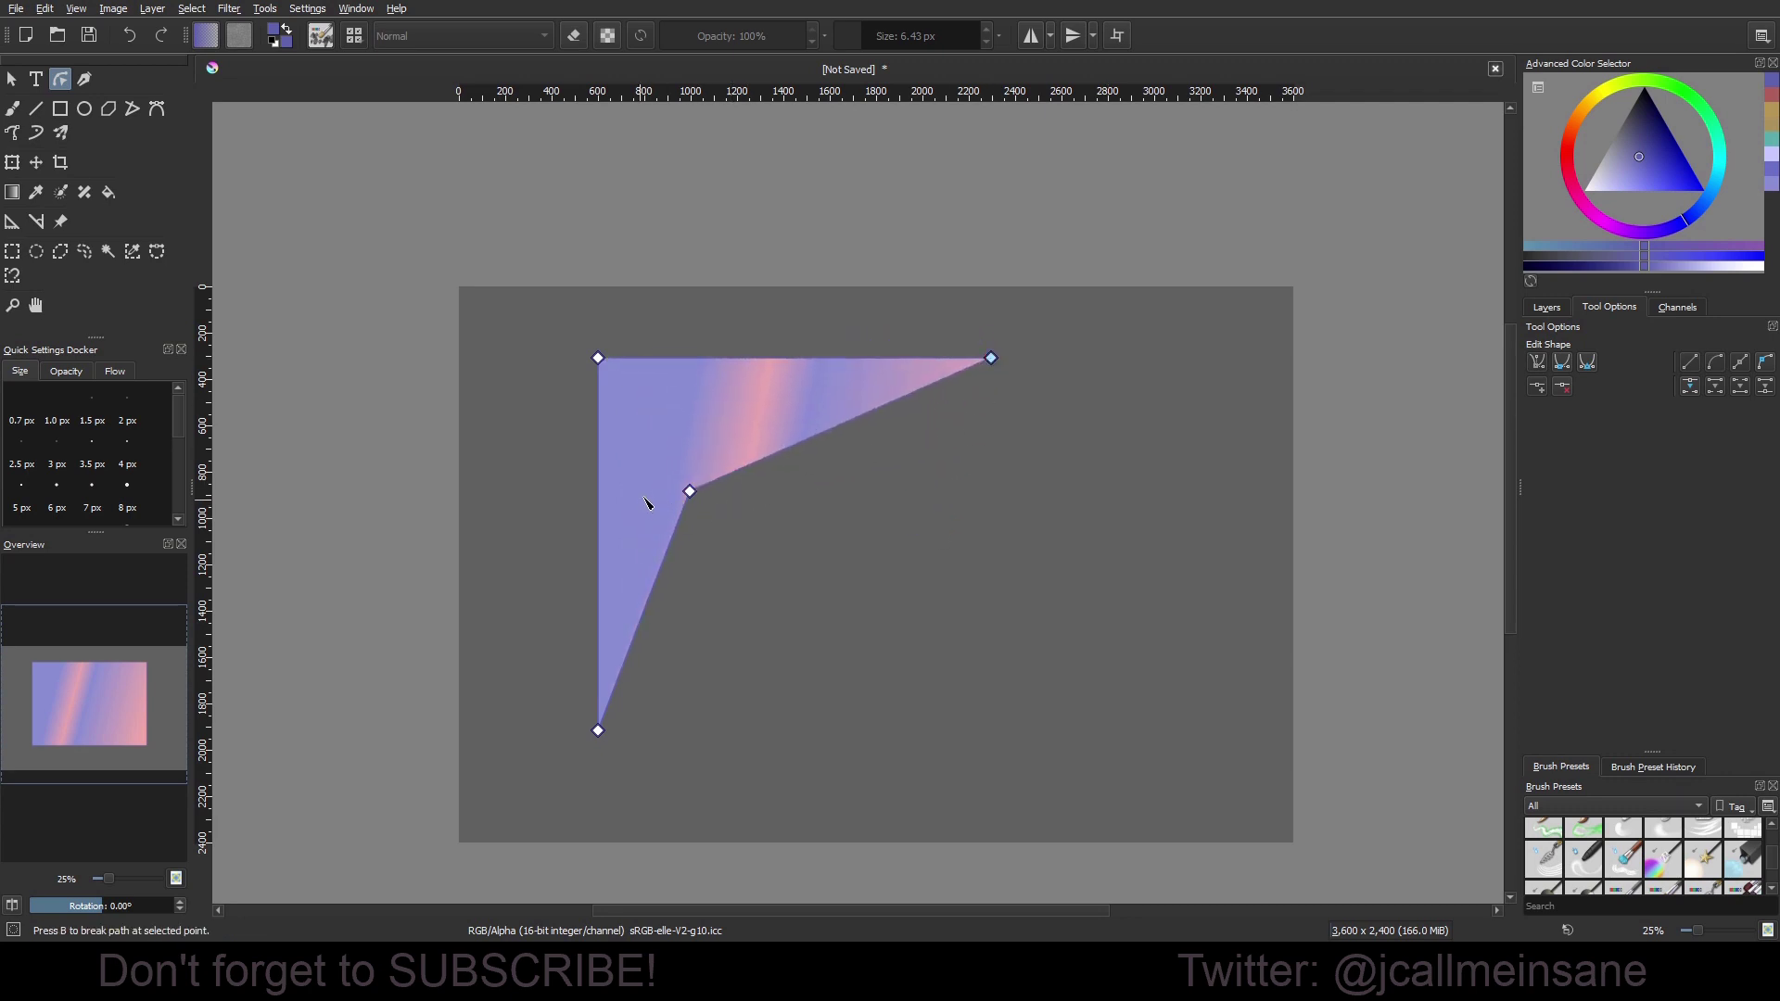
drag(689, 491, 910, 511)
drag(598, 730, 477, 415)
drag(910, 512, 905, 419)
drag(991, 358, 1258, 352)
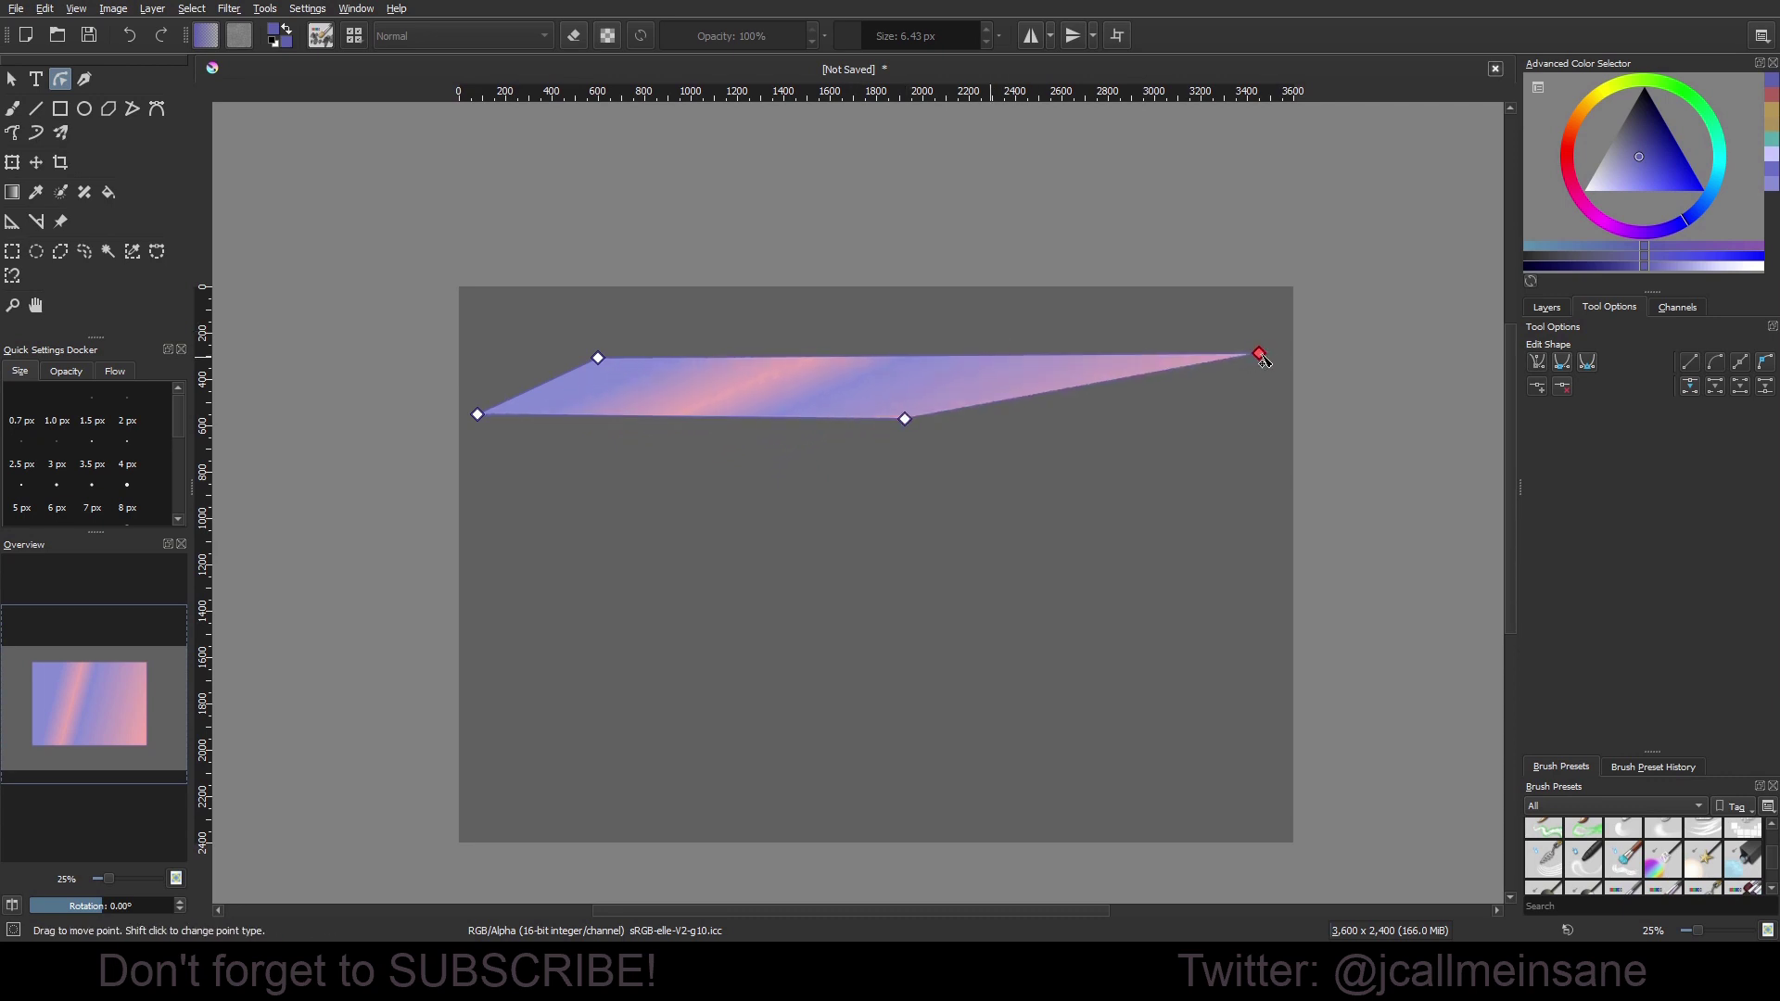
drag(905, 419, 1158, 422)
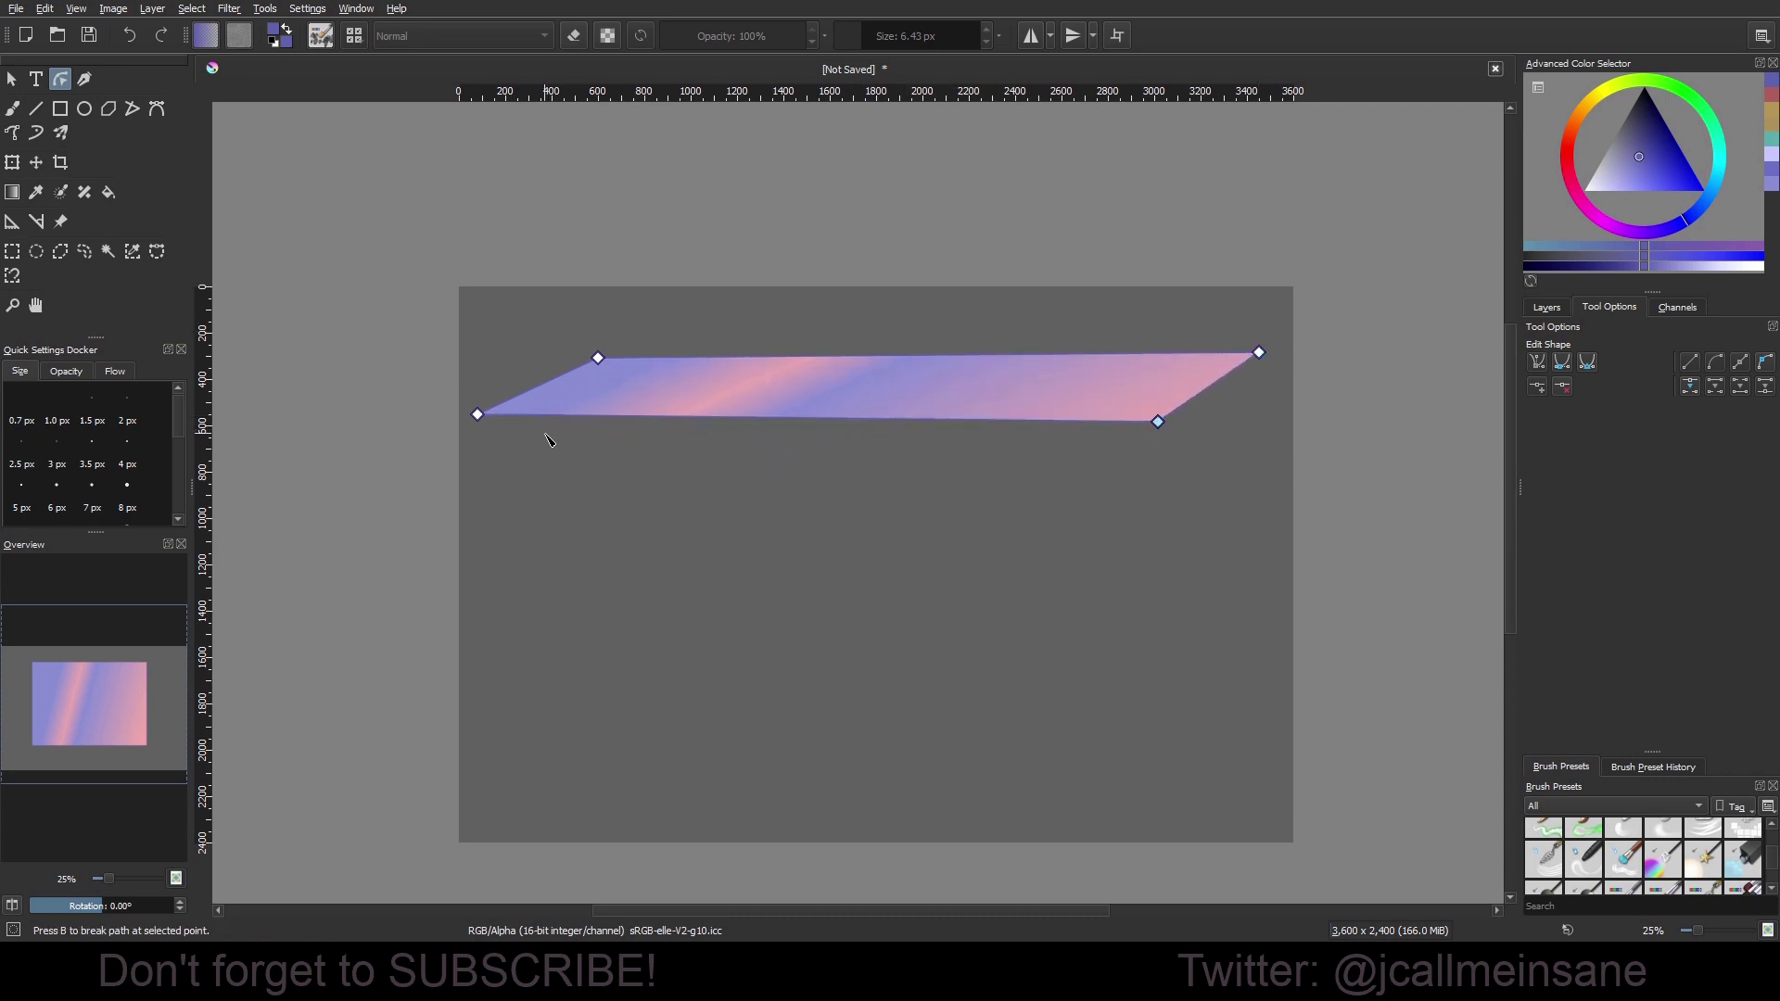
Move the parallelogram down to the lower part of the canvas.
click(11, 79)
drag(872, 389, 905, 704)
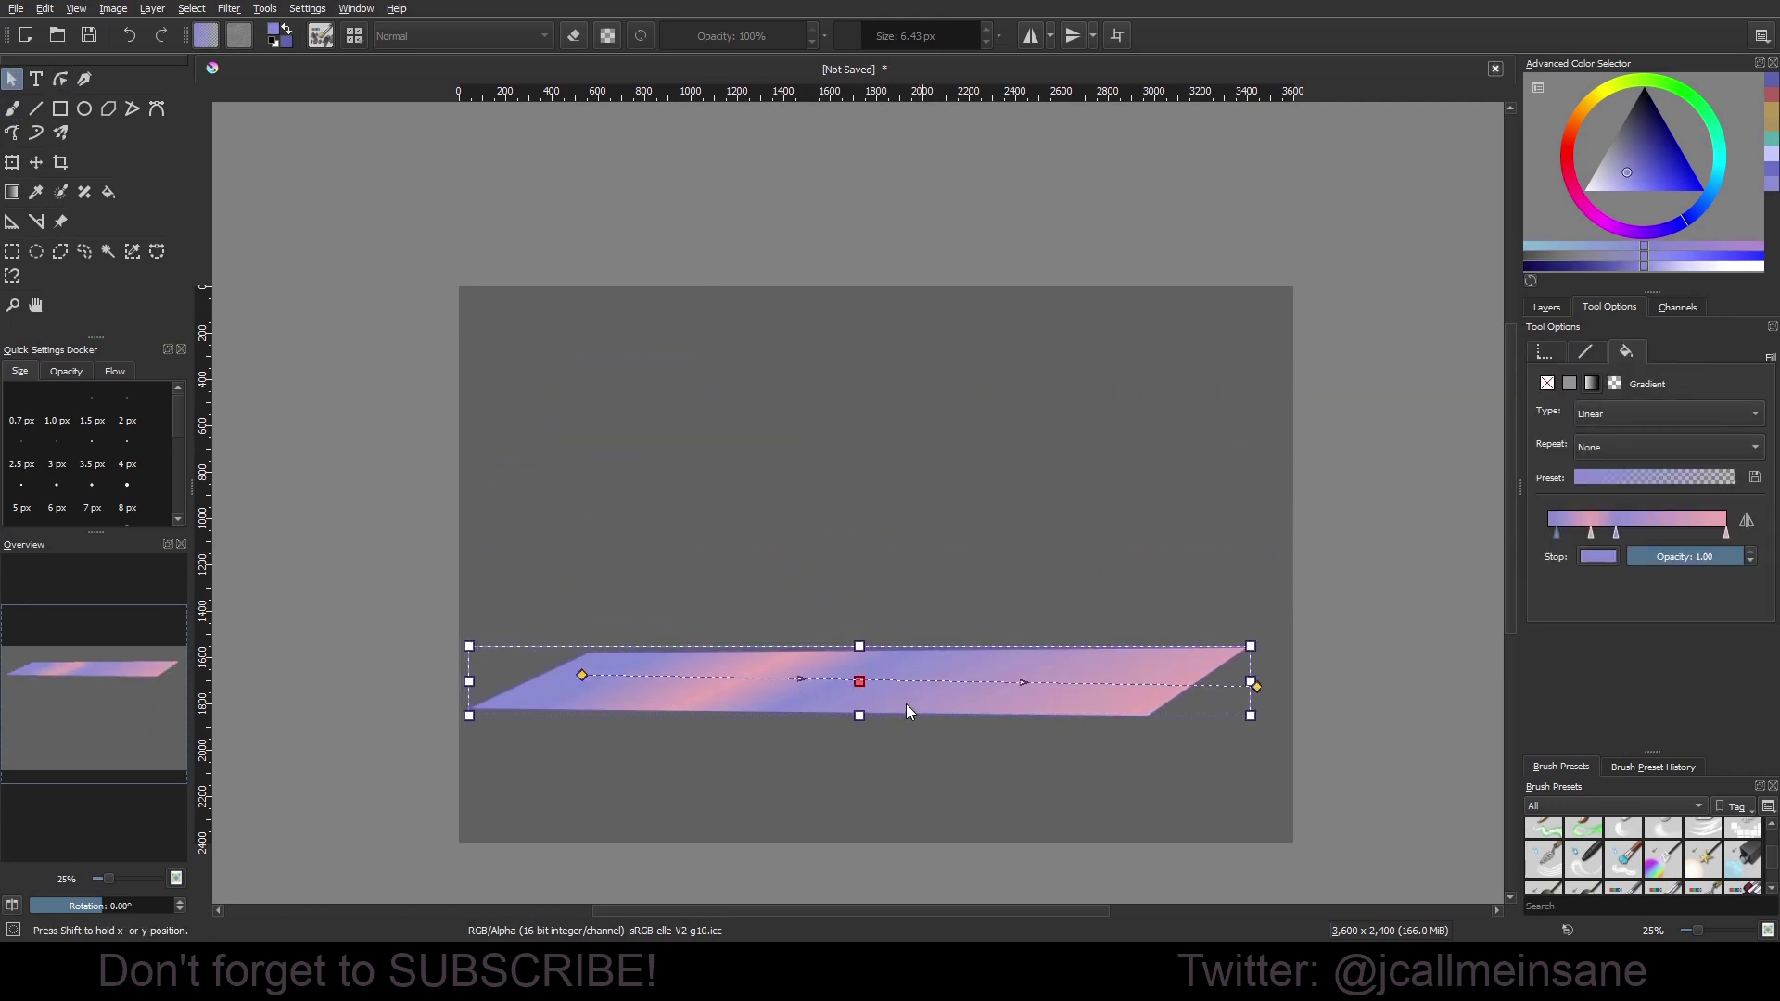
click(509, 528)
click(491, 700)
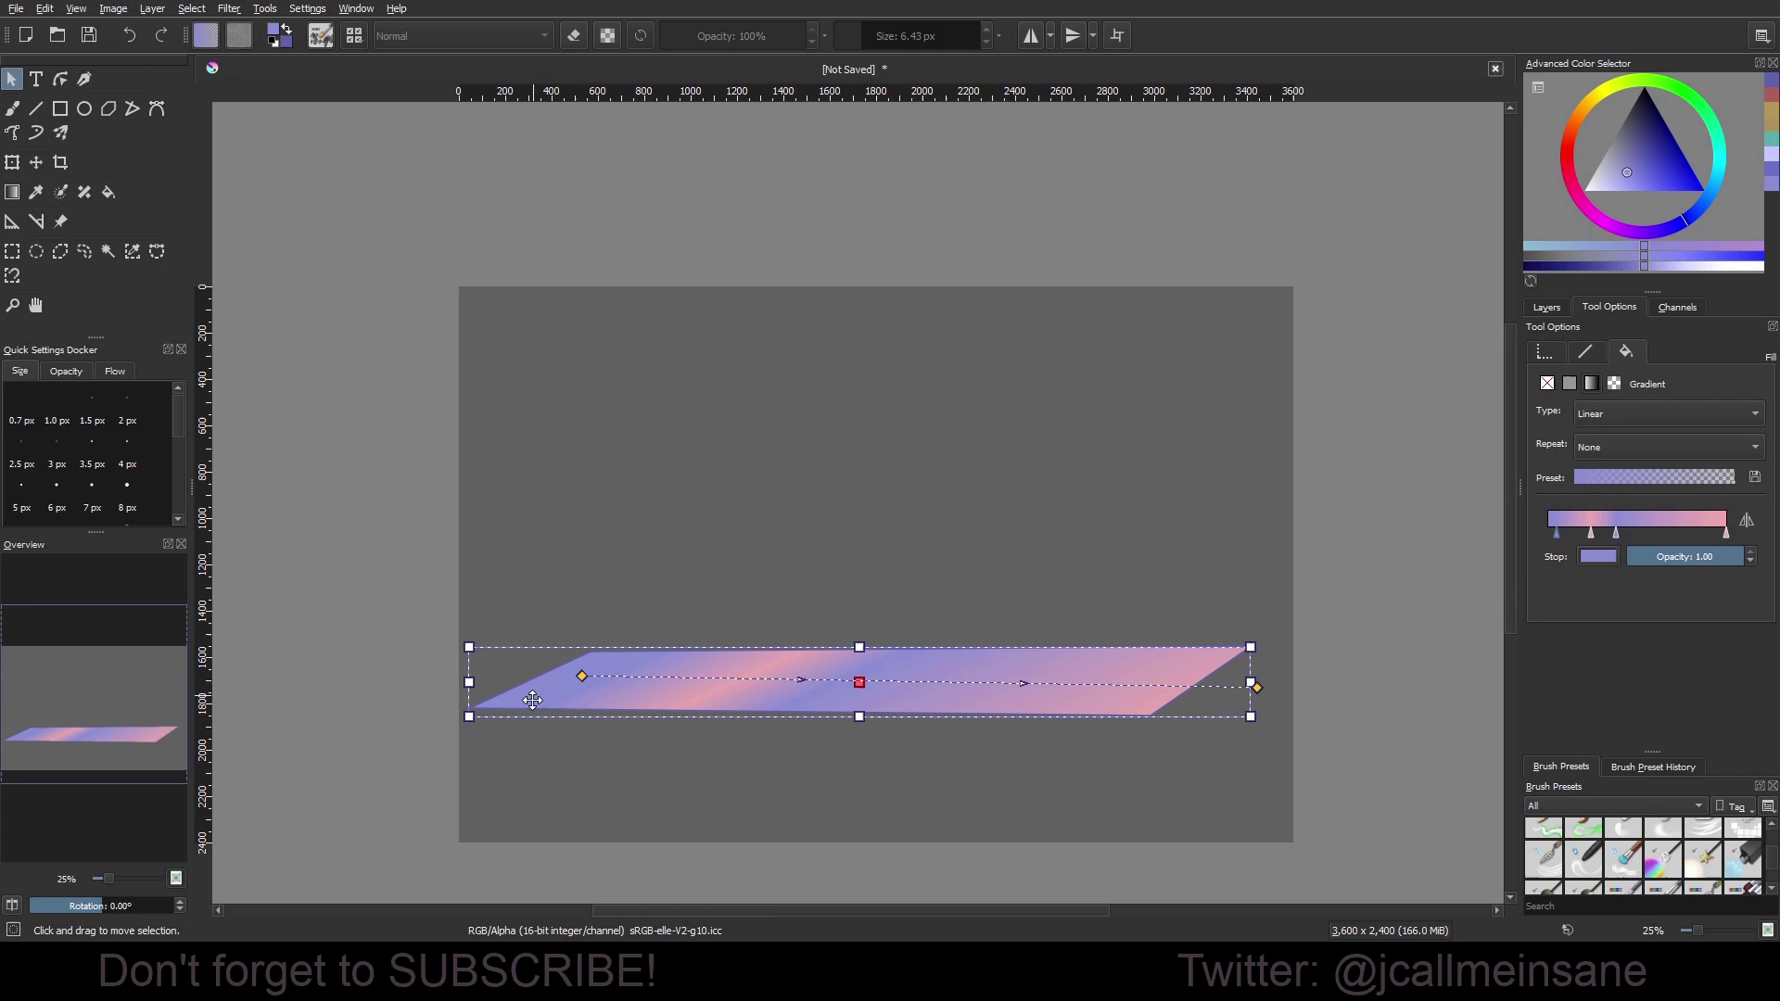
Edit the parallelogram's nodes so both ends extend beyond the canvas and the left side tapers to a point.
click(60, 79)
drag(469, 709, 375, 711)
drag(1150, 715, 1290, 684)
double_click(1233, 678)
double_click(1274, 681)
drag(1281, 651, 1303, 656)
drag(1292, 698, 1311, 701)
drag(621, 658, 798, 662)
drag(405, 715, 335, 713)
Shift the tapered shape's gradient start inward, recolor a stop, and rearrange the stops to alternate blue and pink.
double_click(695, 683)
drag(588, 679, 757, 681)
drag(1615, 532, 1548, 532)
click(1597, 556)
click(727, 452)
click(997, 679)
drag(756, 681, 719, 676)
drag(1547, 533, 1511, 575)
Duplicate the tapered shape and place the copy above the original, near mid-canvas.
click(1205, 618)
click(931, 682)
key(ctrl+v)
drag(930, 683, 1013, 508)
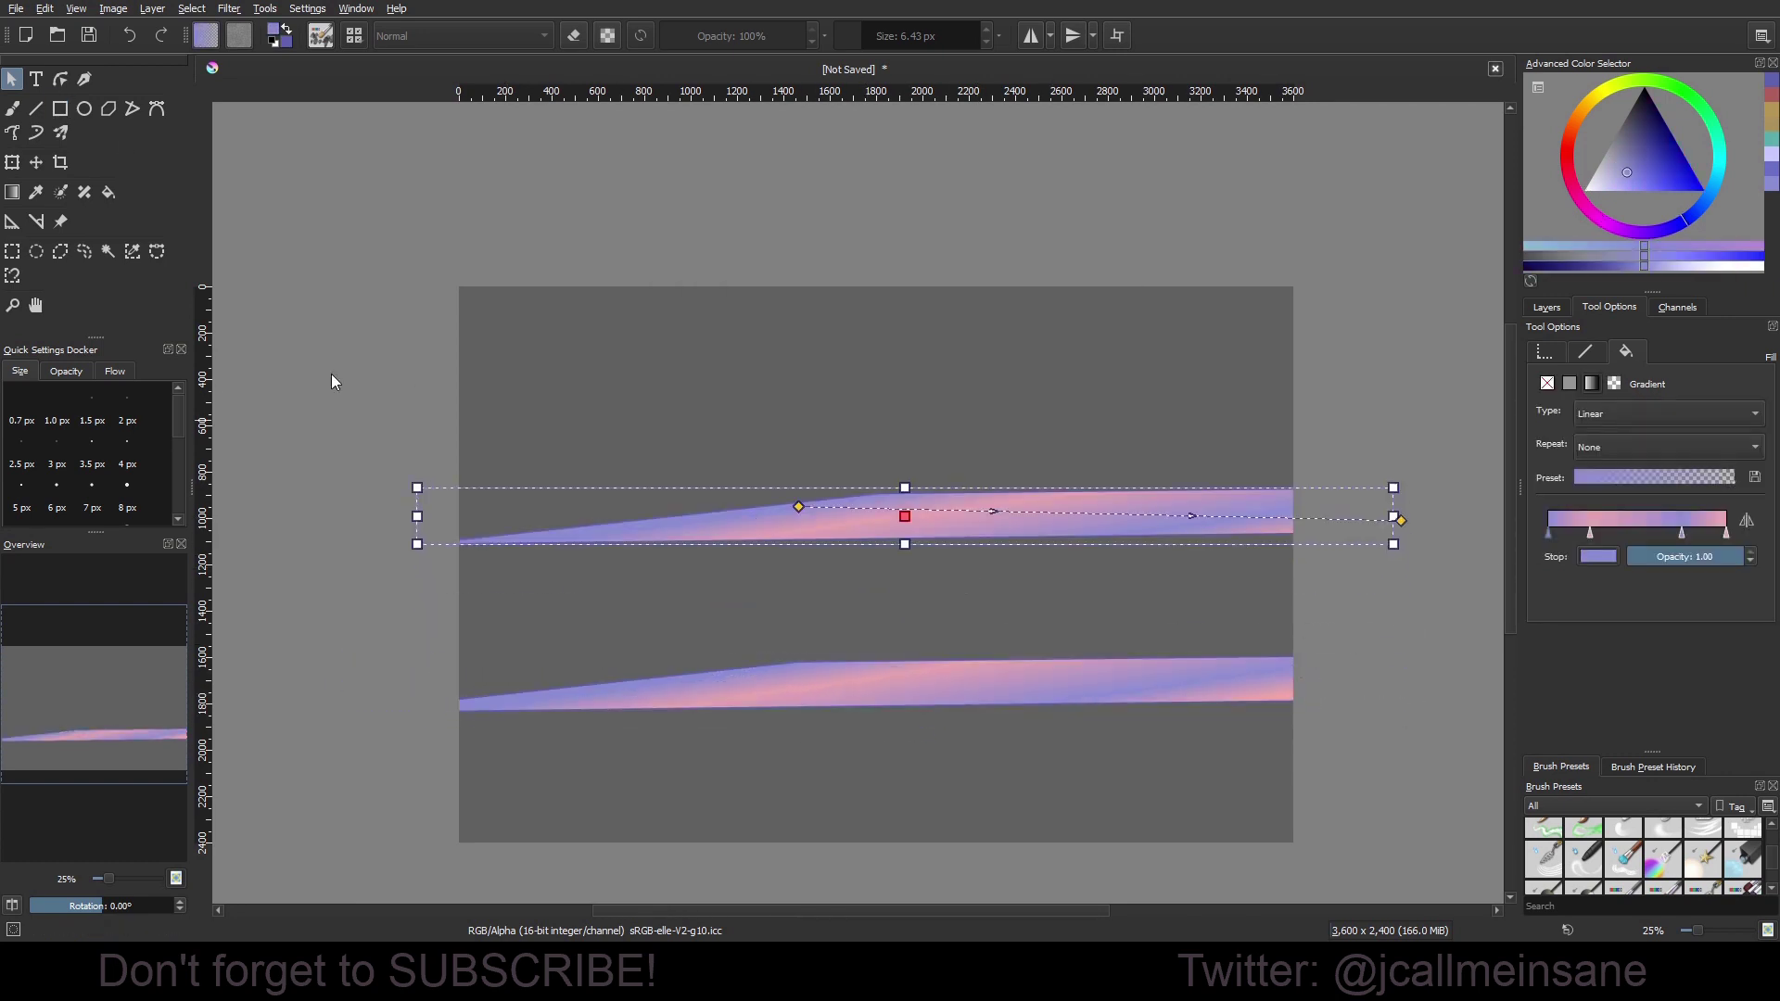
Move the copy's upper nodes up and outward to turn it into a tall band spanning the canvas width.
click(59, 79)
drag(885, 485, 656, 409)
drag(1384, 482, 1296, 247)
drag(655, 408, 437, 250)
Reposition the band's gradient handles along the canvas's right edge so the gradient runs vertically.
drag(802, 382, 1387, 295)
drag(1409, 547, 1304, 574)
drag(1387, 295, 1294, 266)
Deselect the tall band and select the lower tapered shape.
click(859, 289)
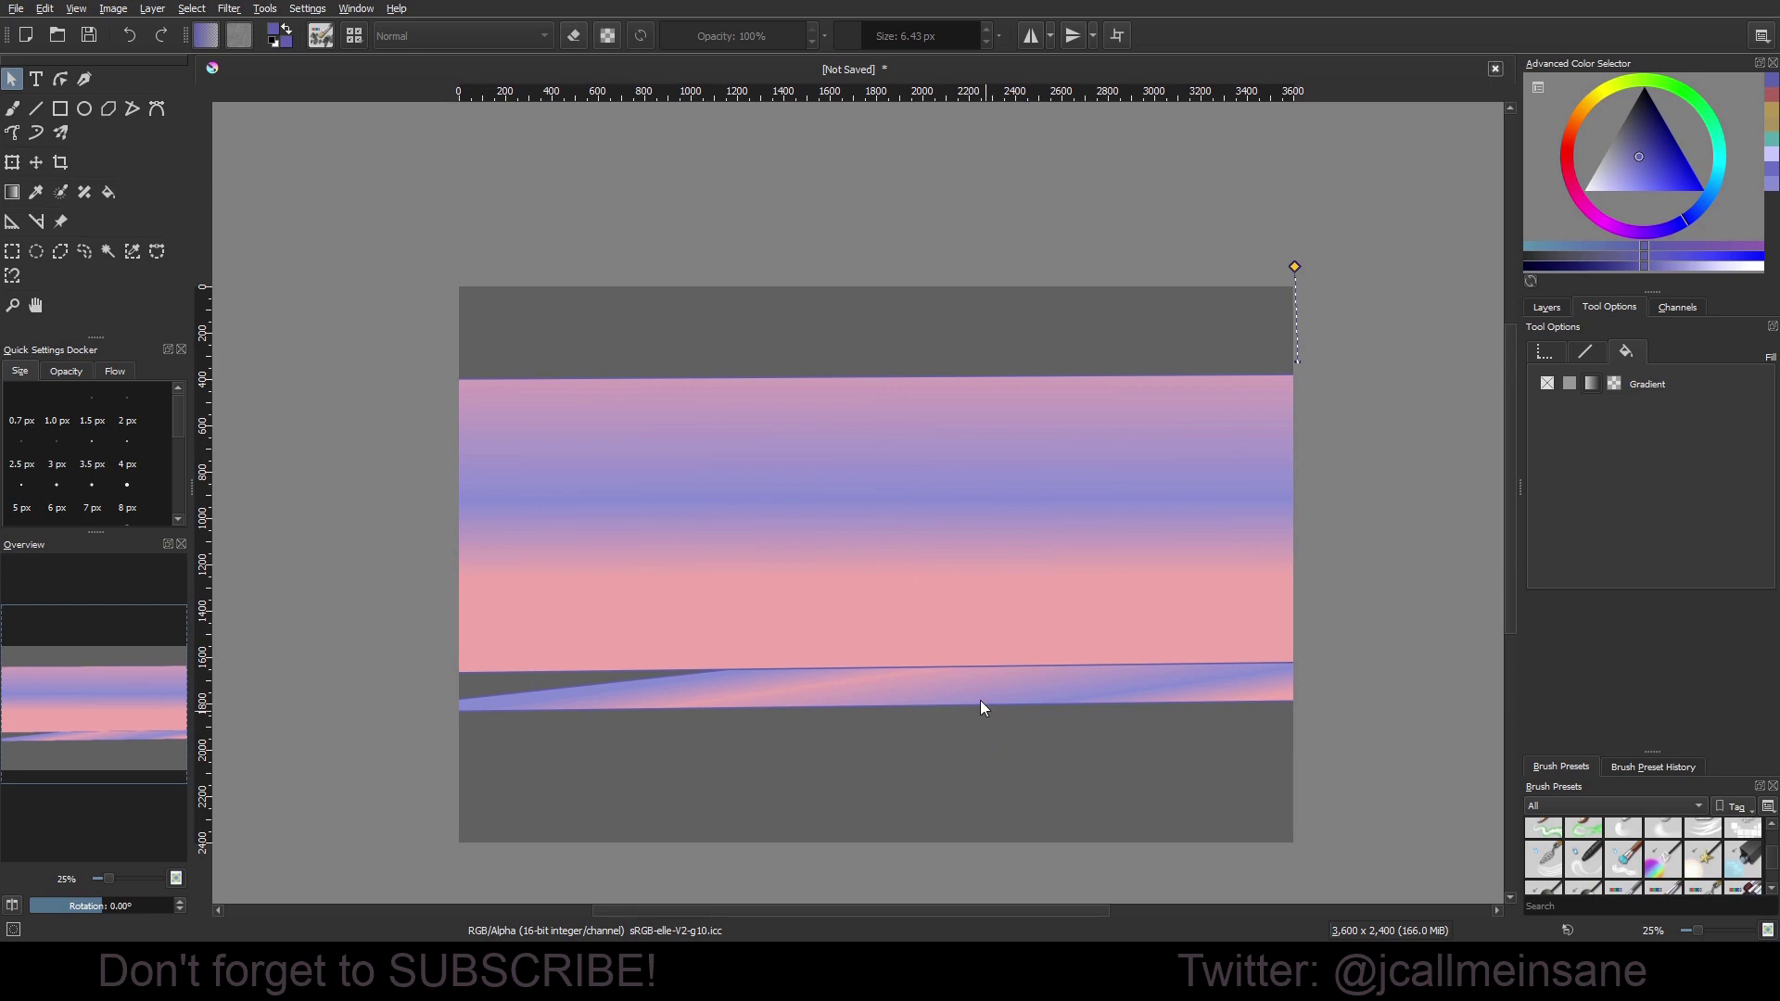
click(1071, 691)
click(1060, 744)
click(1150, 671)
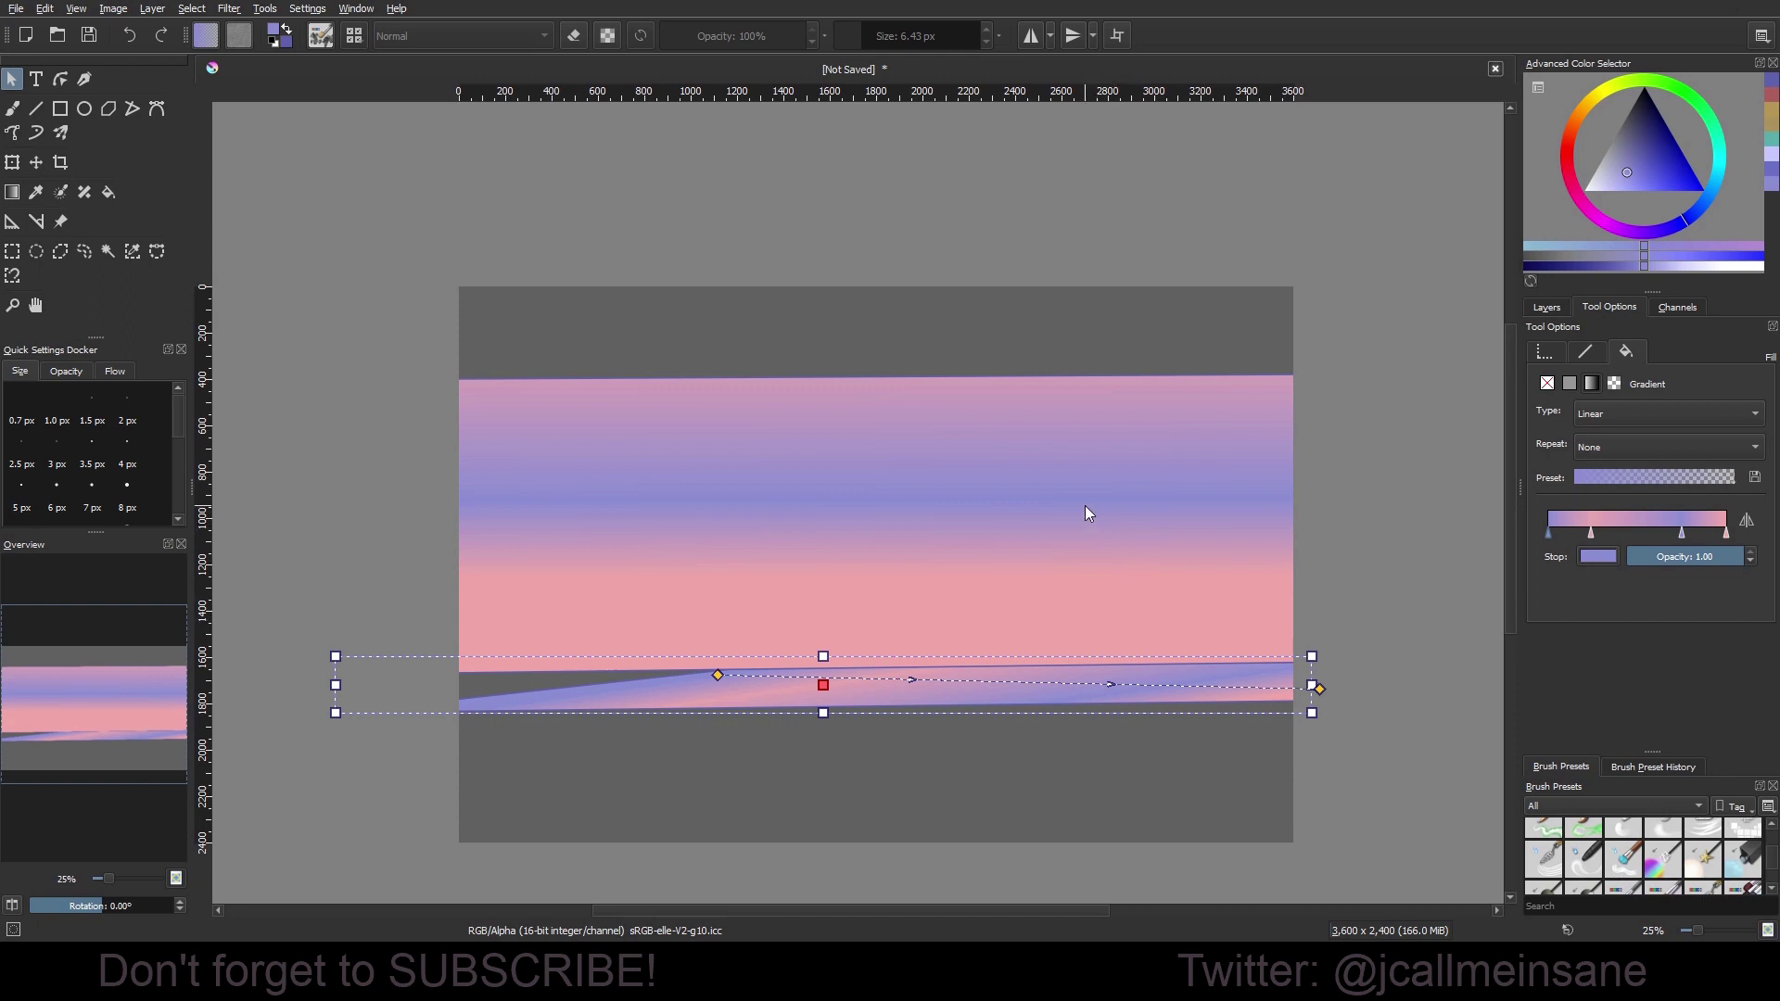
Try pasting a copy of the lower tapered shape and aligning it over the original.
click(1565, 307)
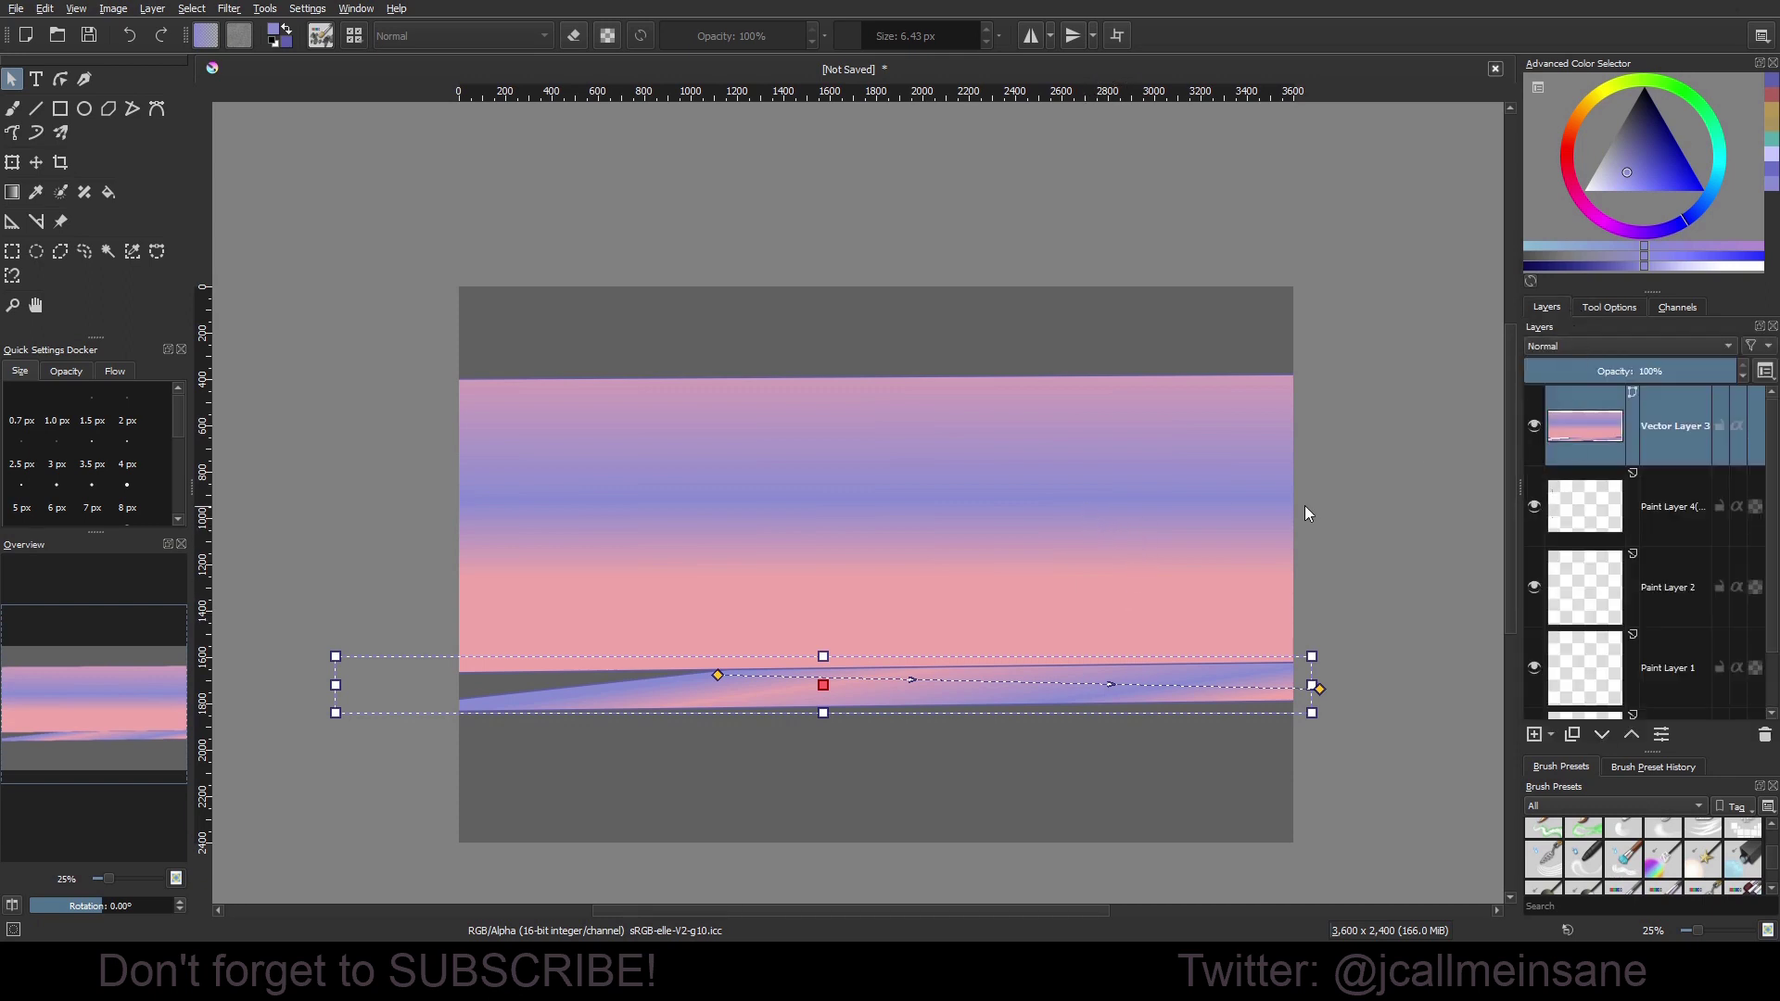
key(ctrl+v)
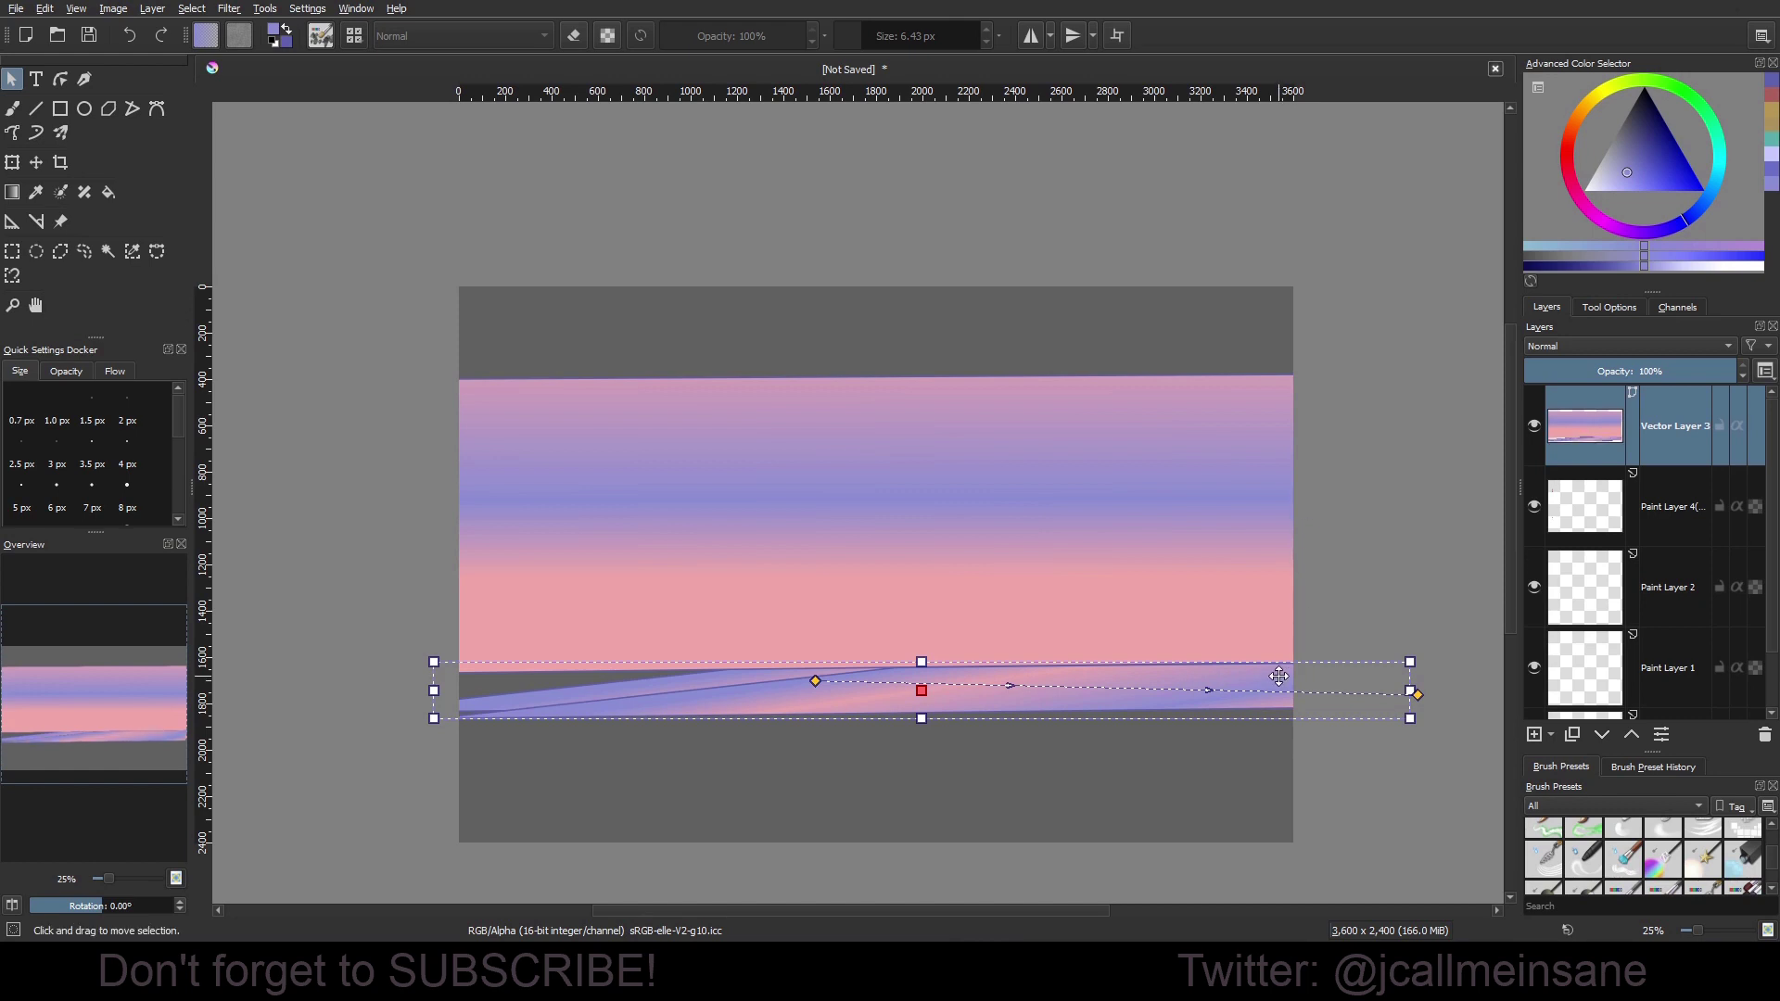
drag(1272, 675, 1172, 670)
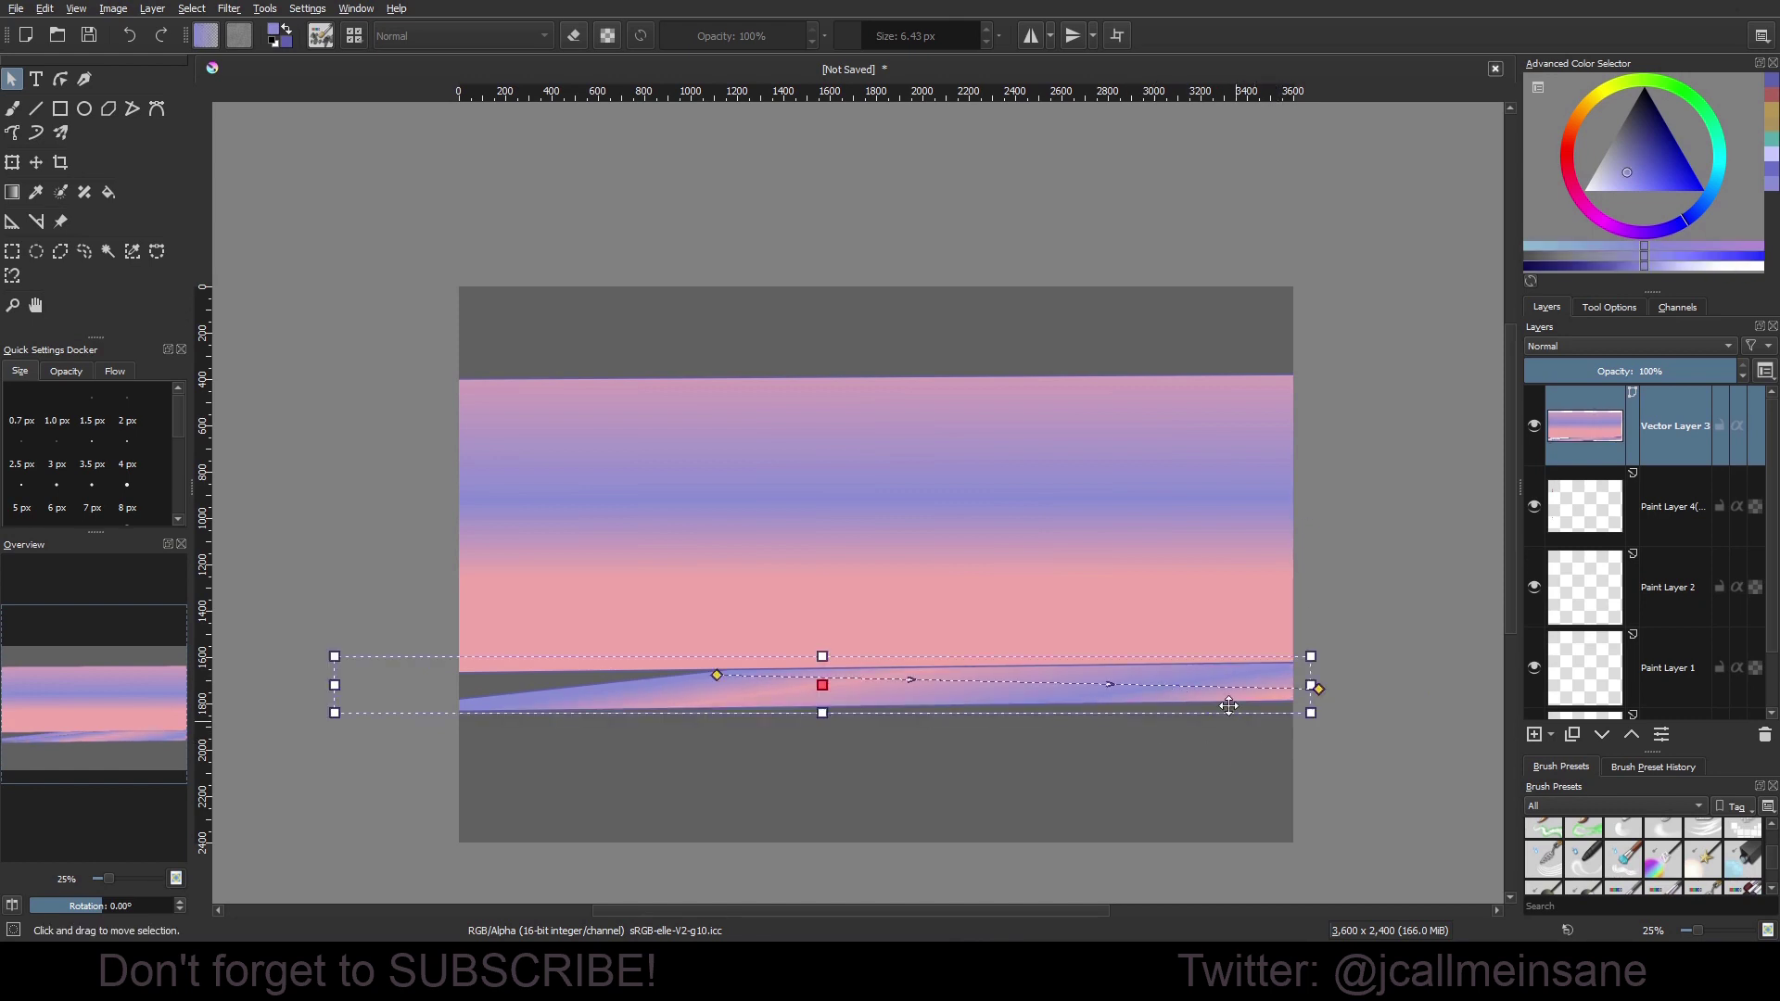
Add a new vector layer, paste the tapered shape into it, and convert that layer to a paint layer.
click(1550, 734)
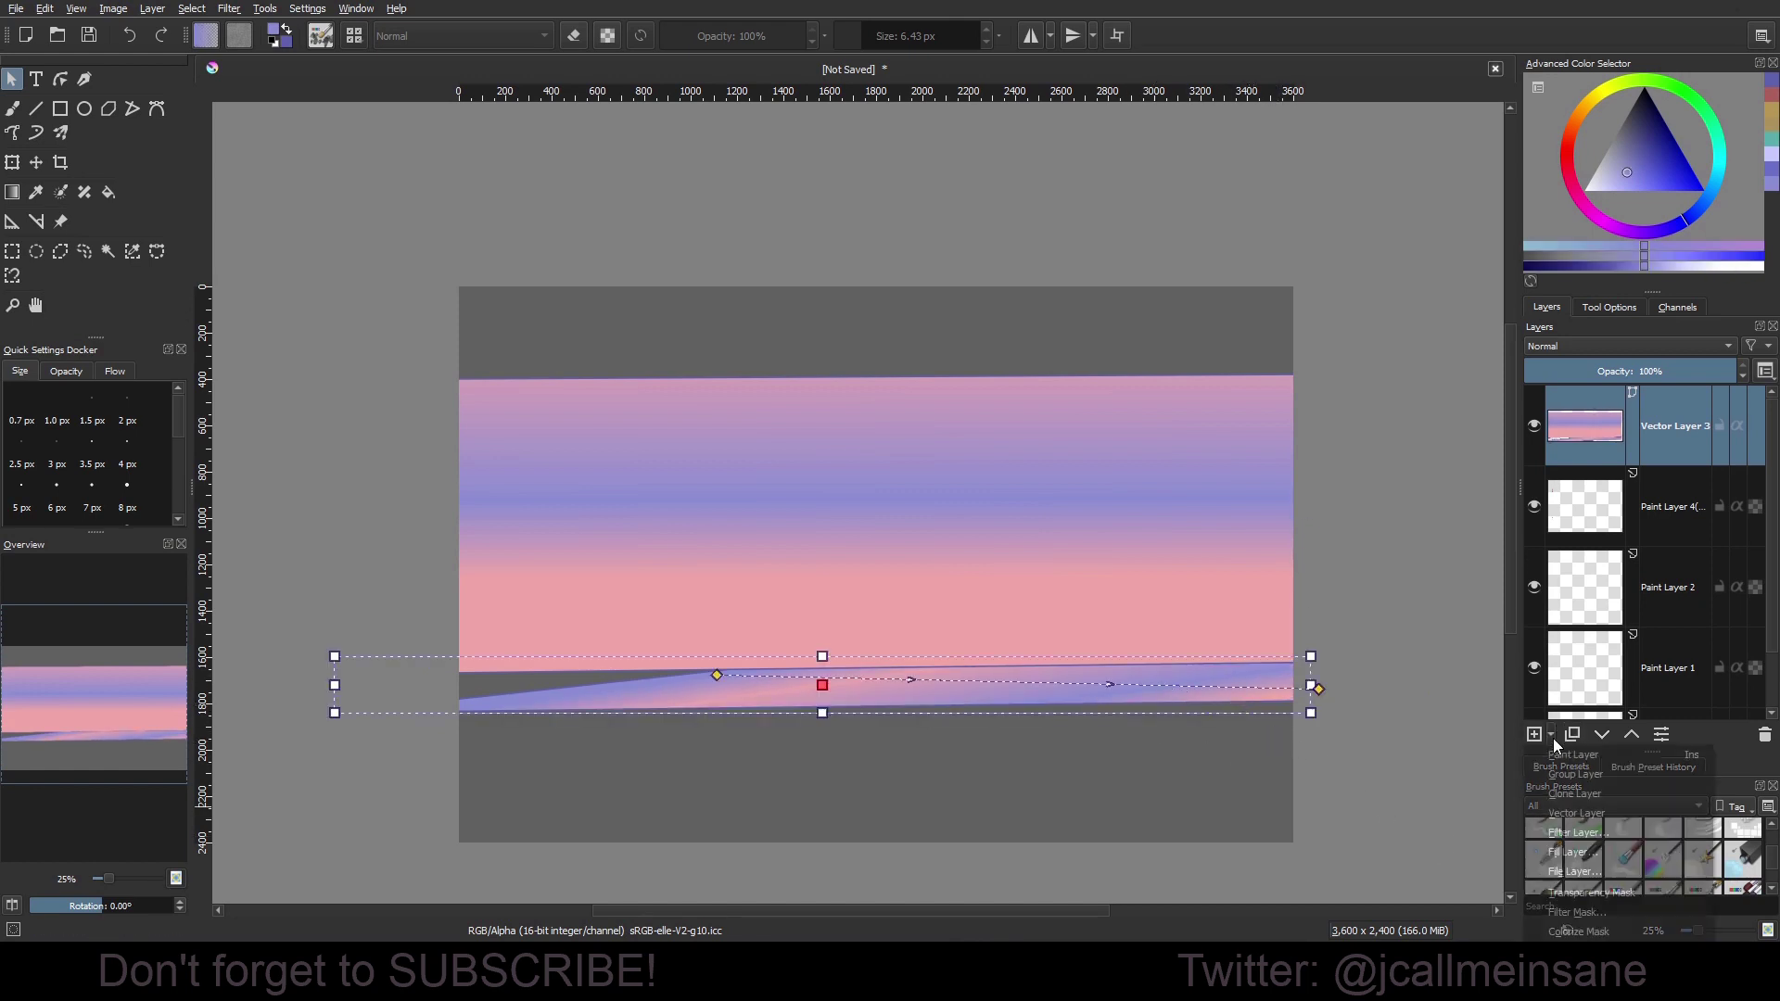
click(1576, 803)
key(ctrl+v)
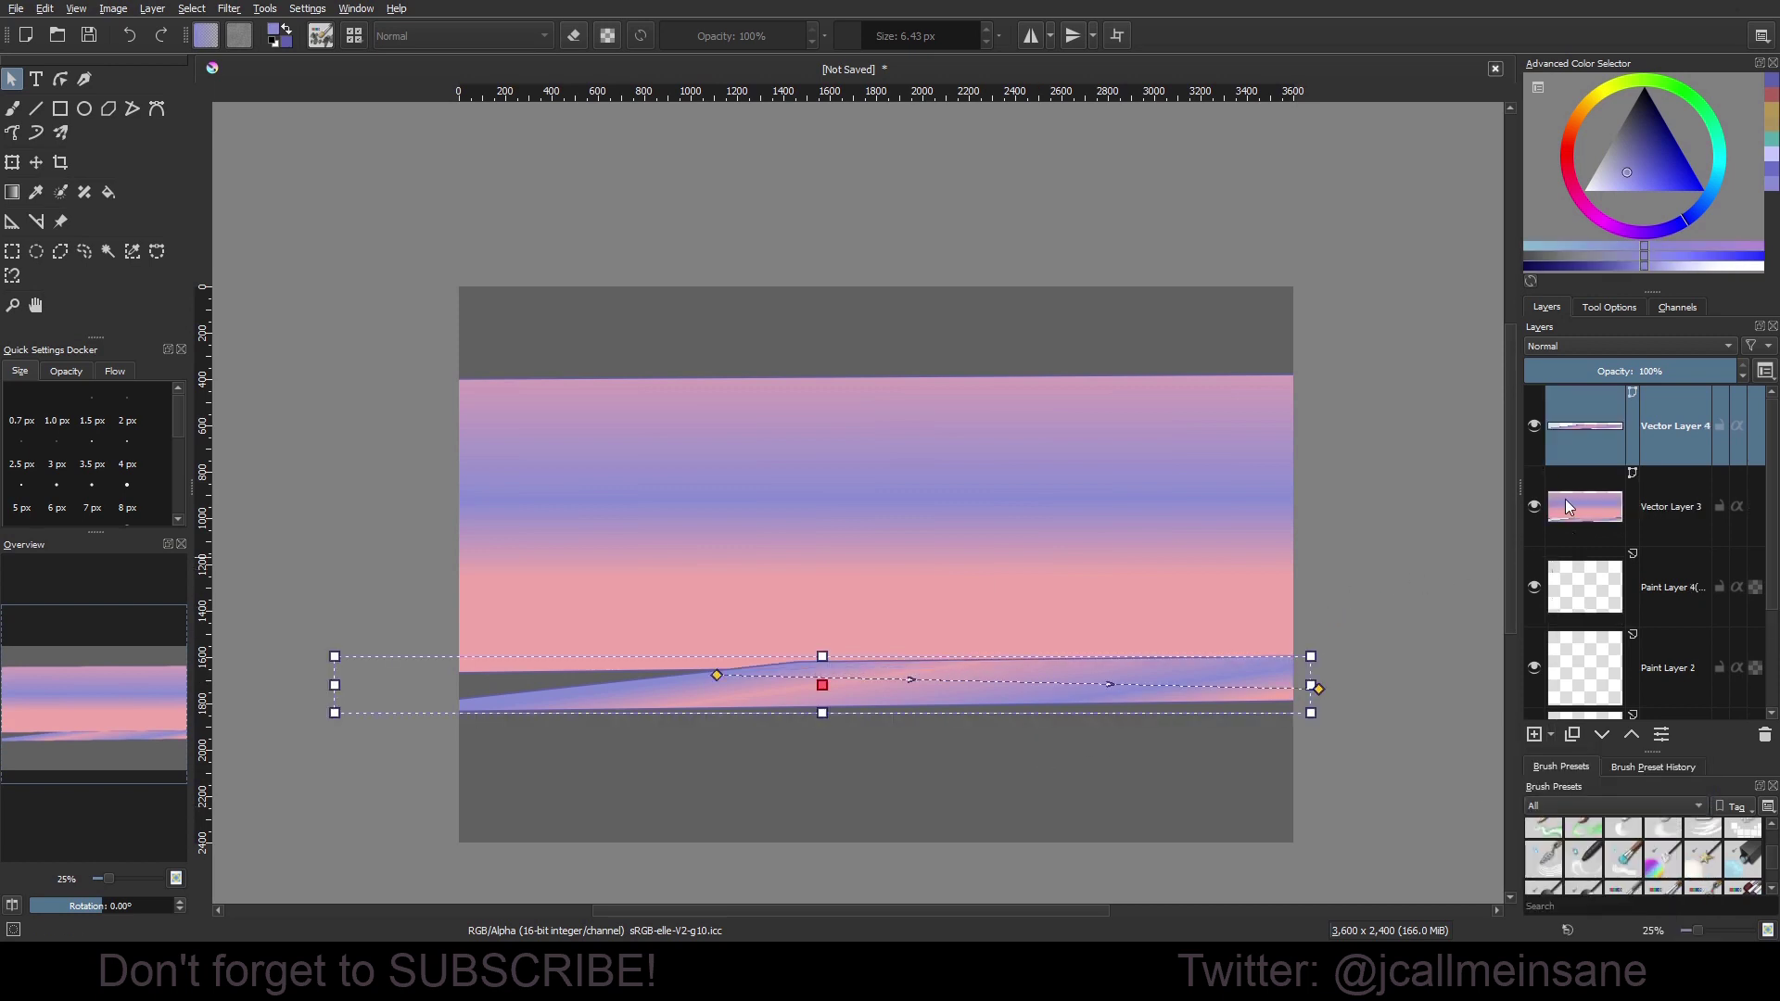
right_click(1611, 431)
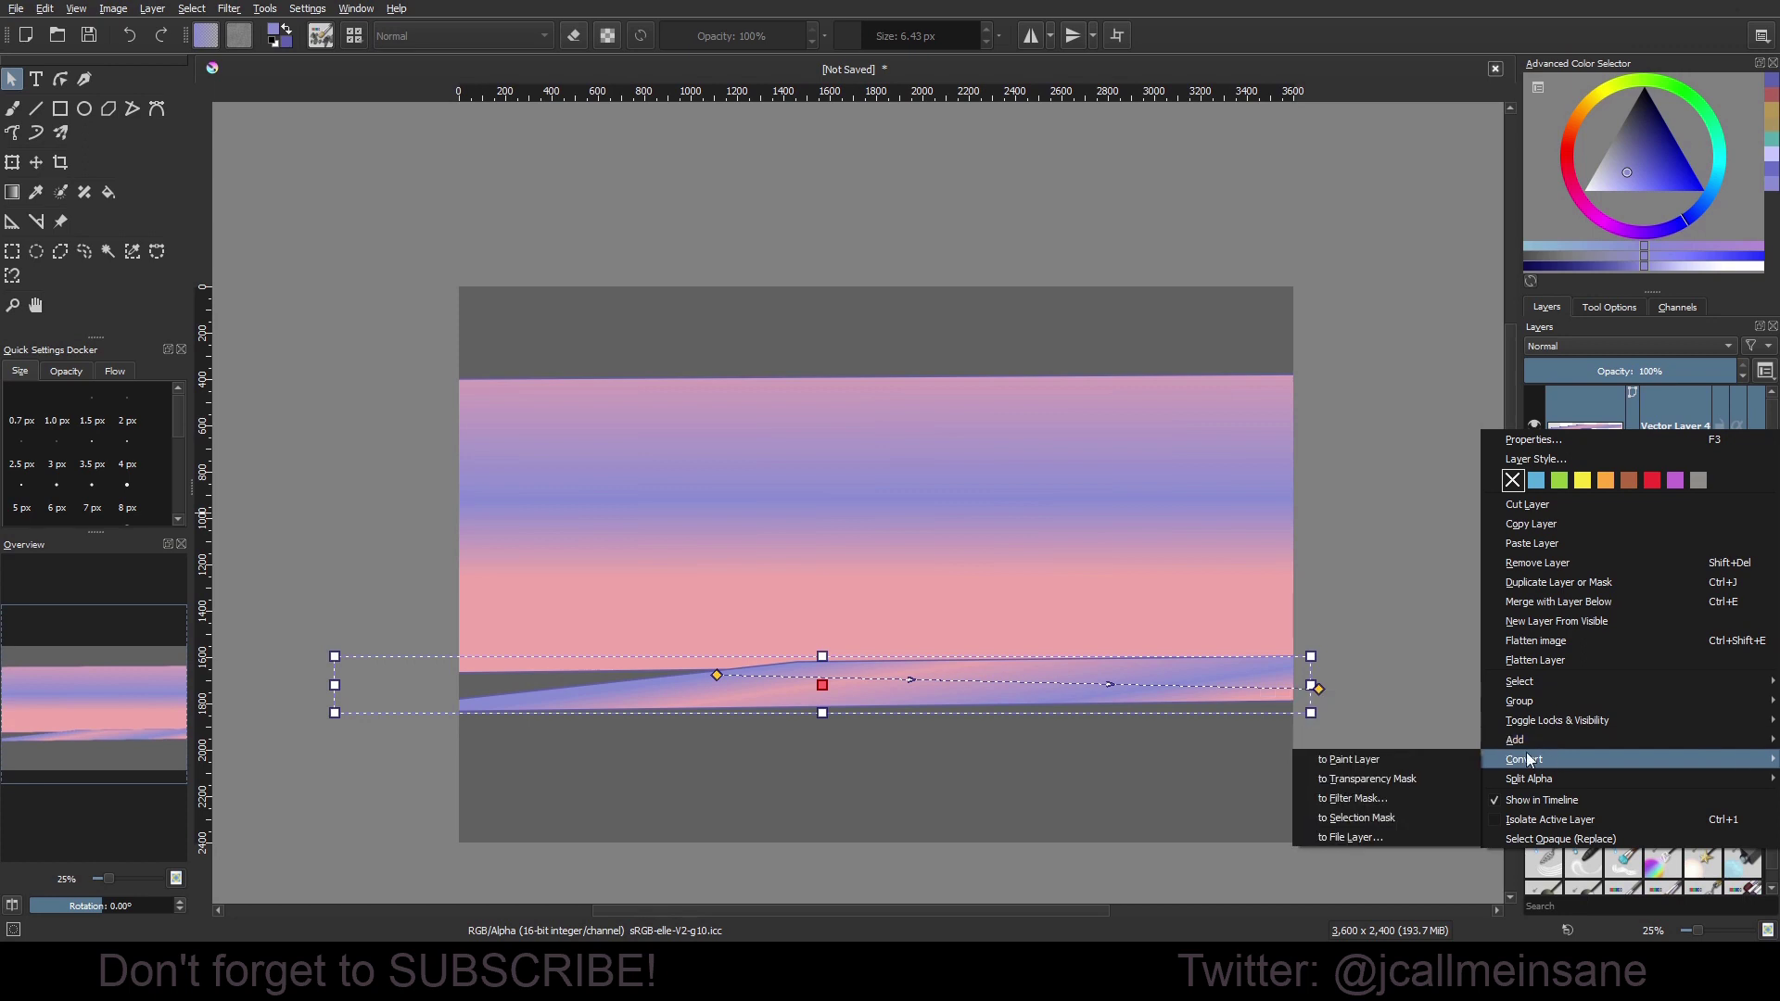
click(1420, 762)
key(b)
Delete the tapered shape from Vector Layer 3 and move the converted Vector Layer 4 beneath that layer.
click(1606, 541)
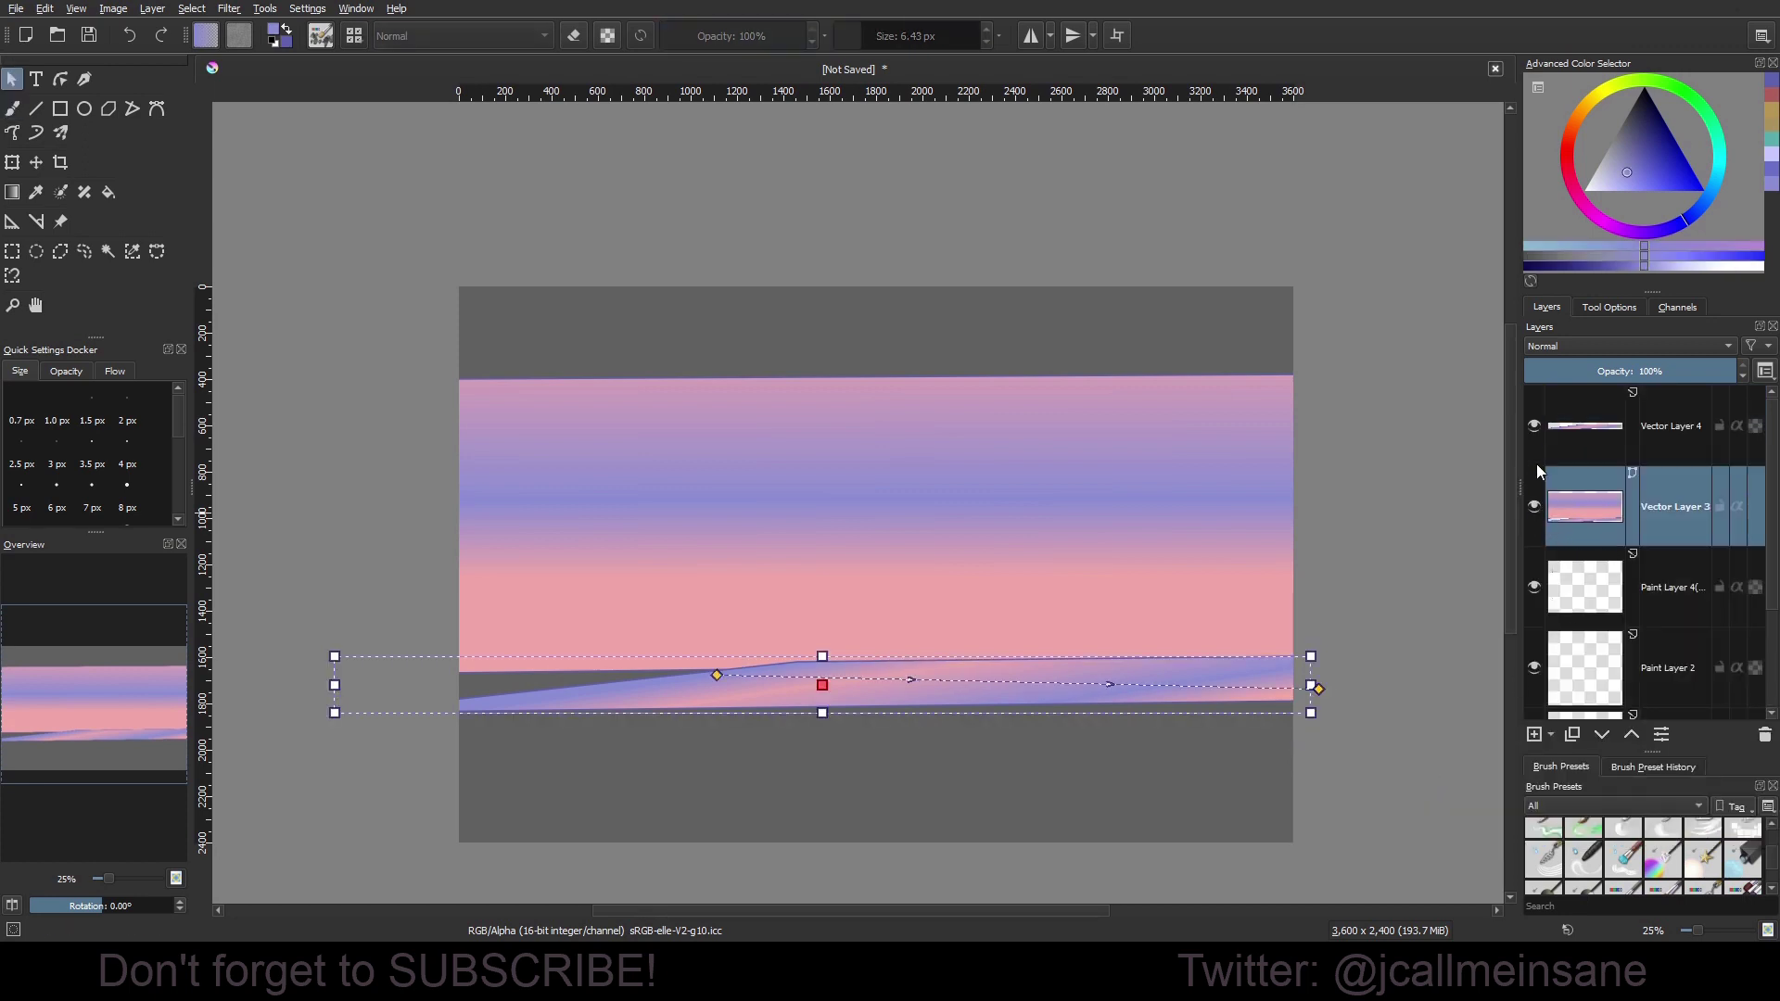
click(1534, 426)
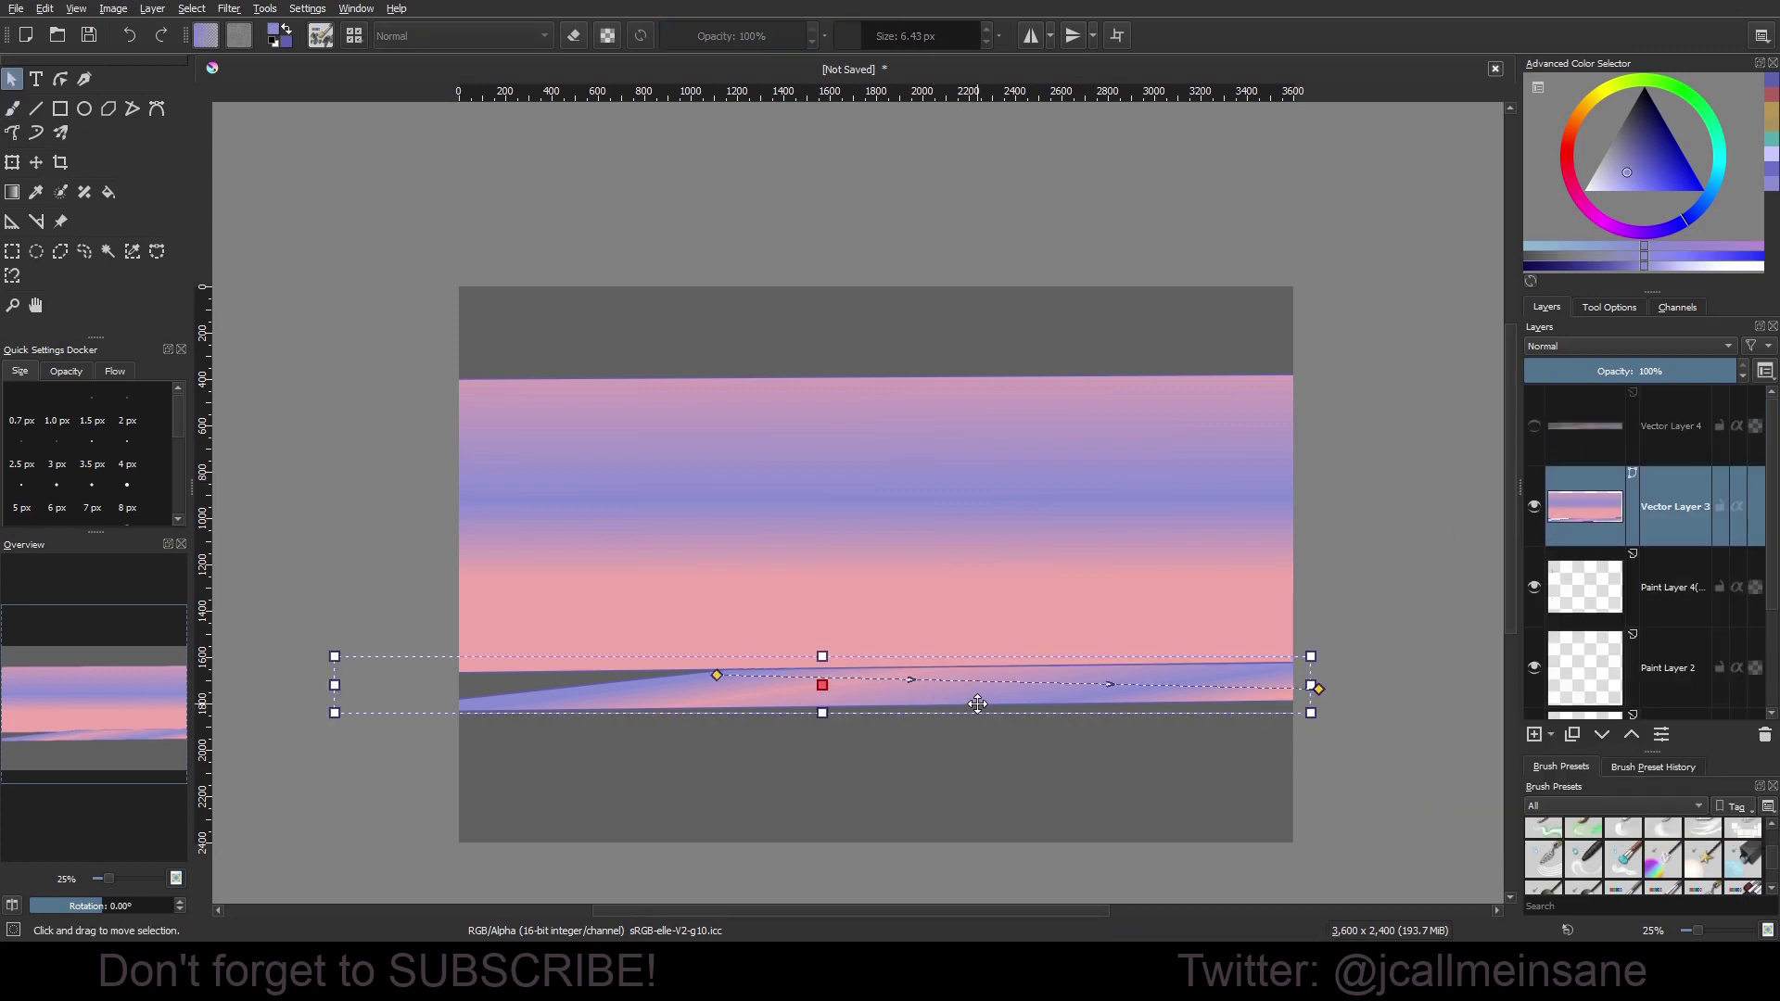
key(Delete)
click(1534, 426)
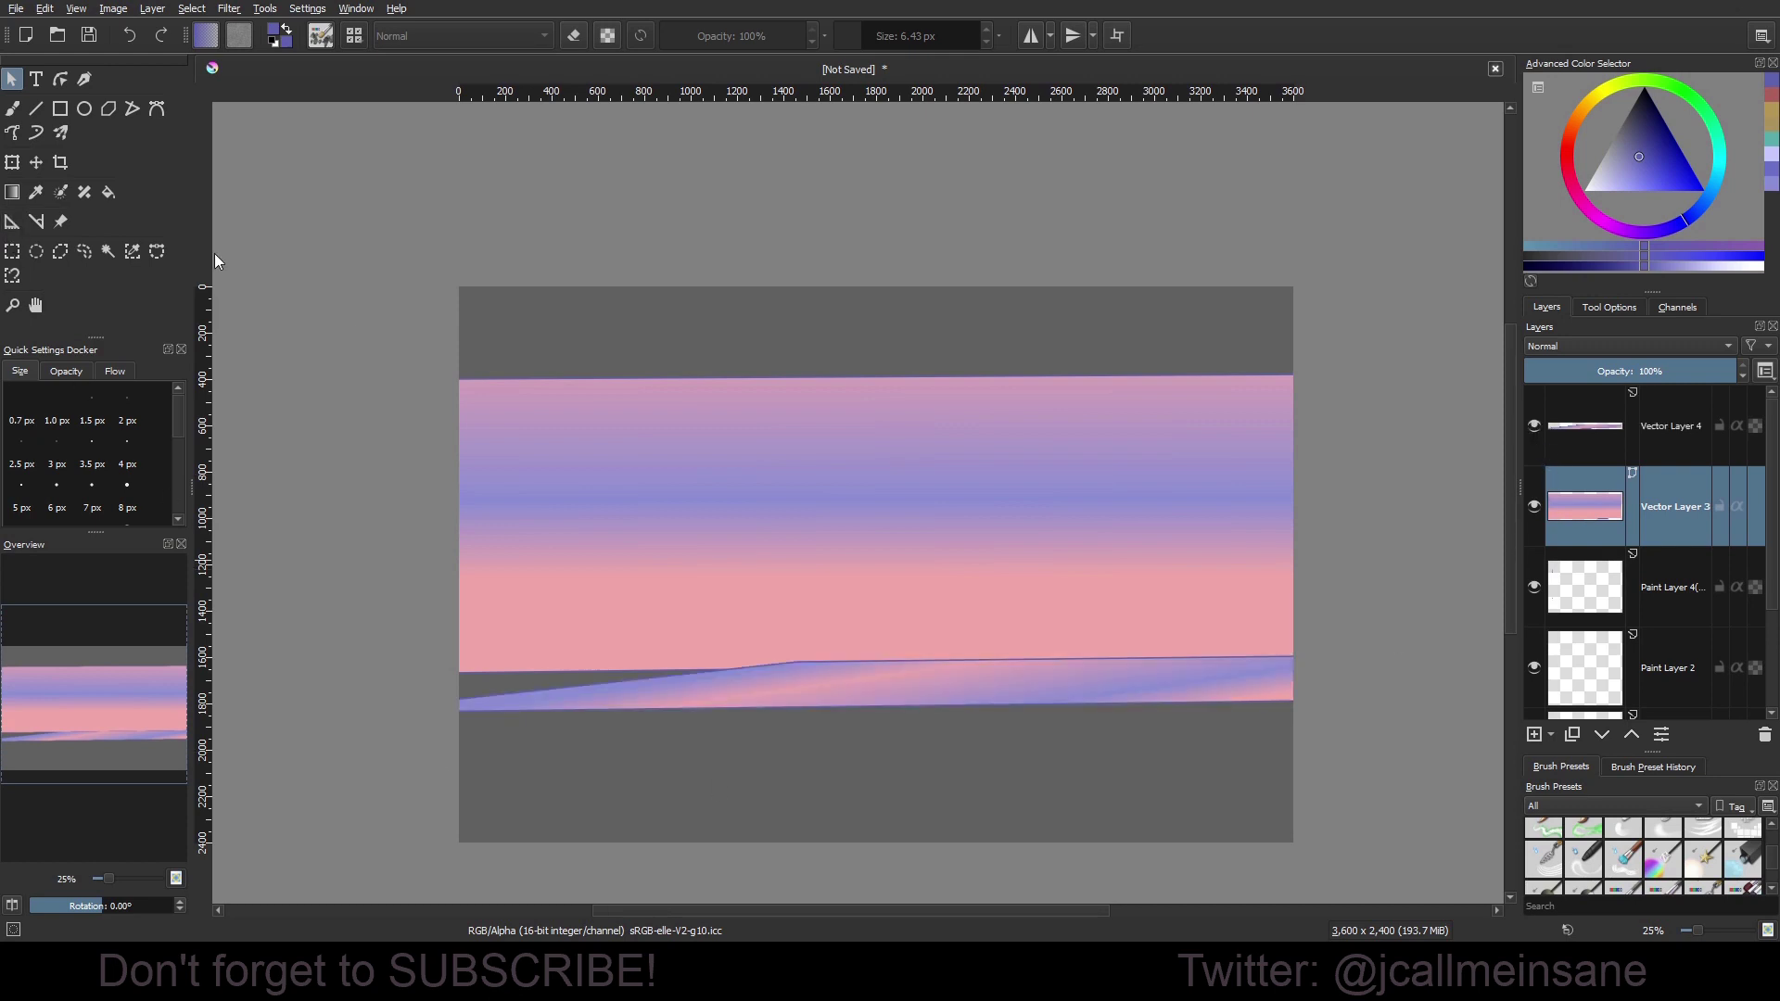
click(1590, 445)
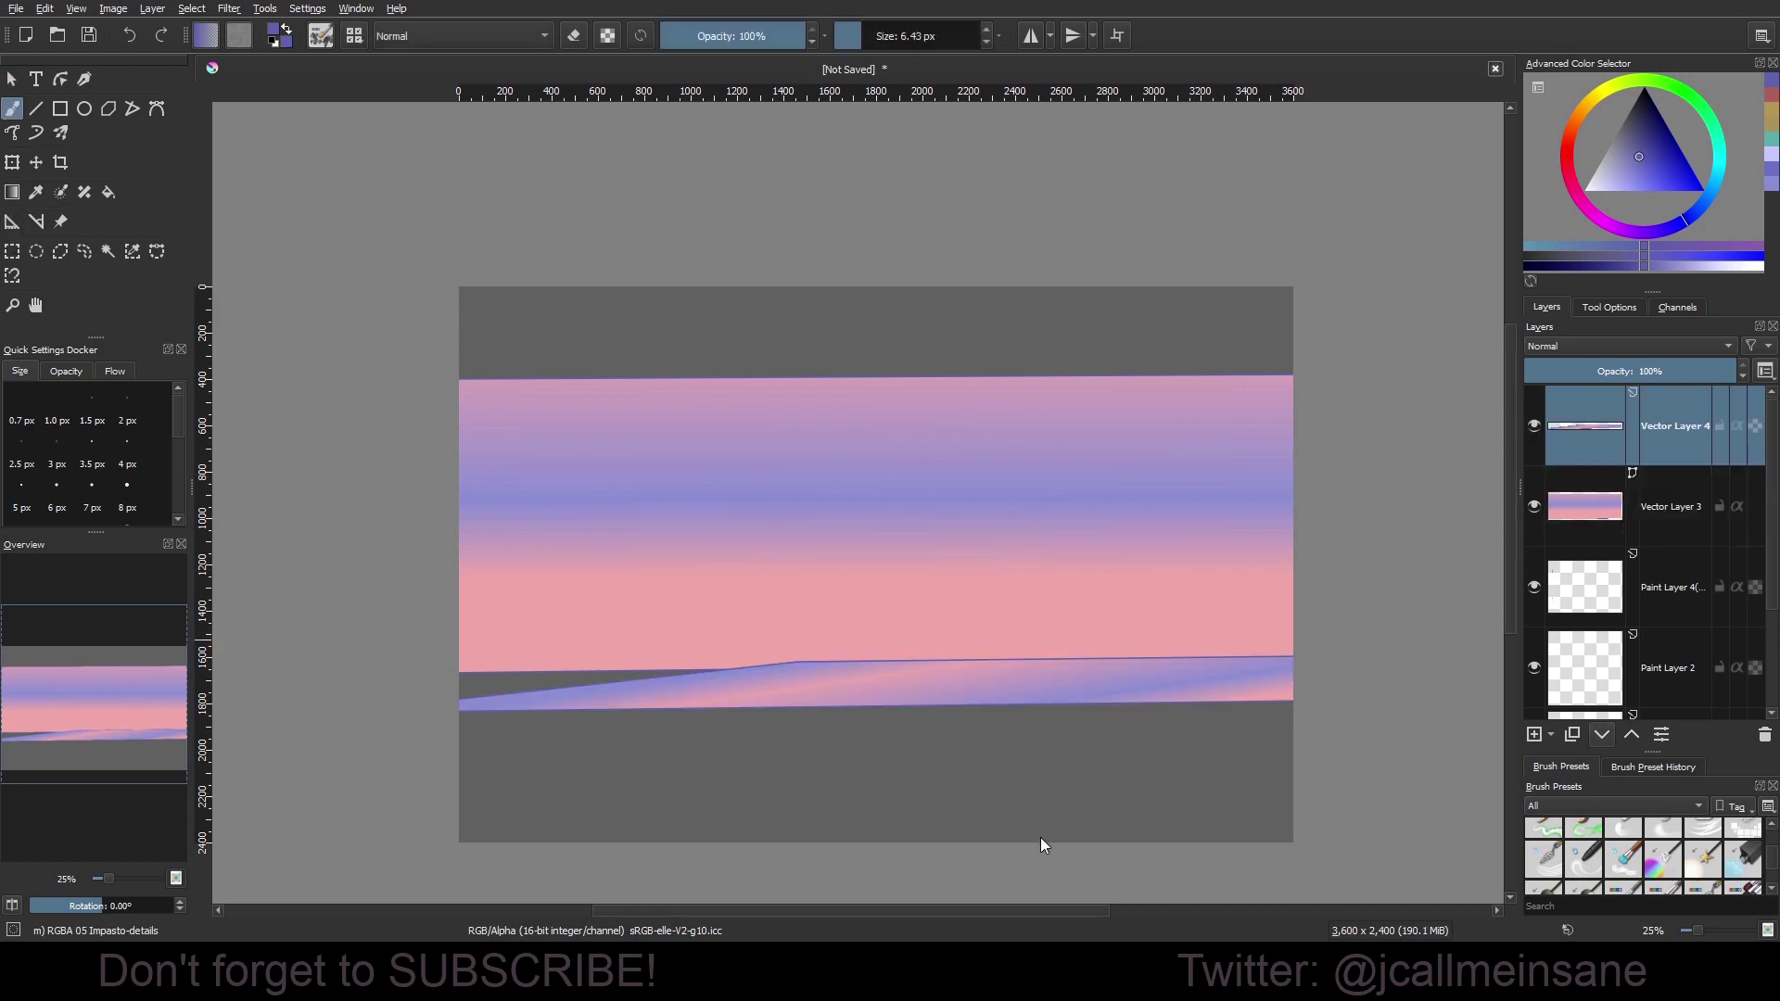
key(ctrl+Page_Down)
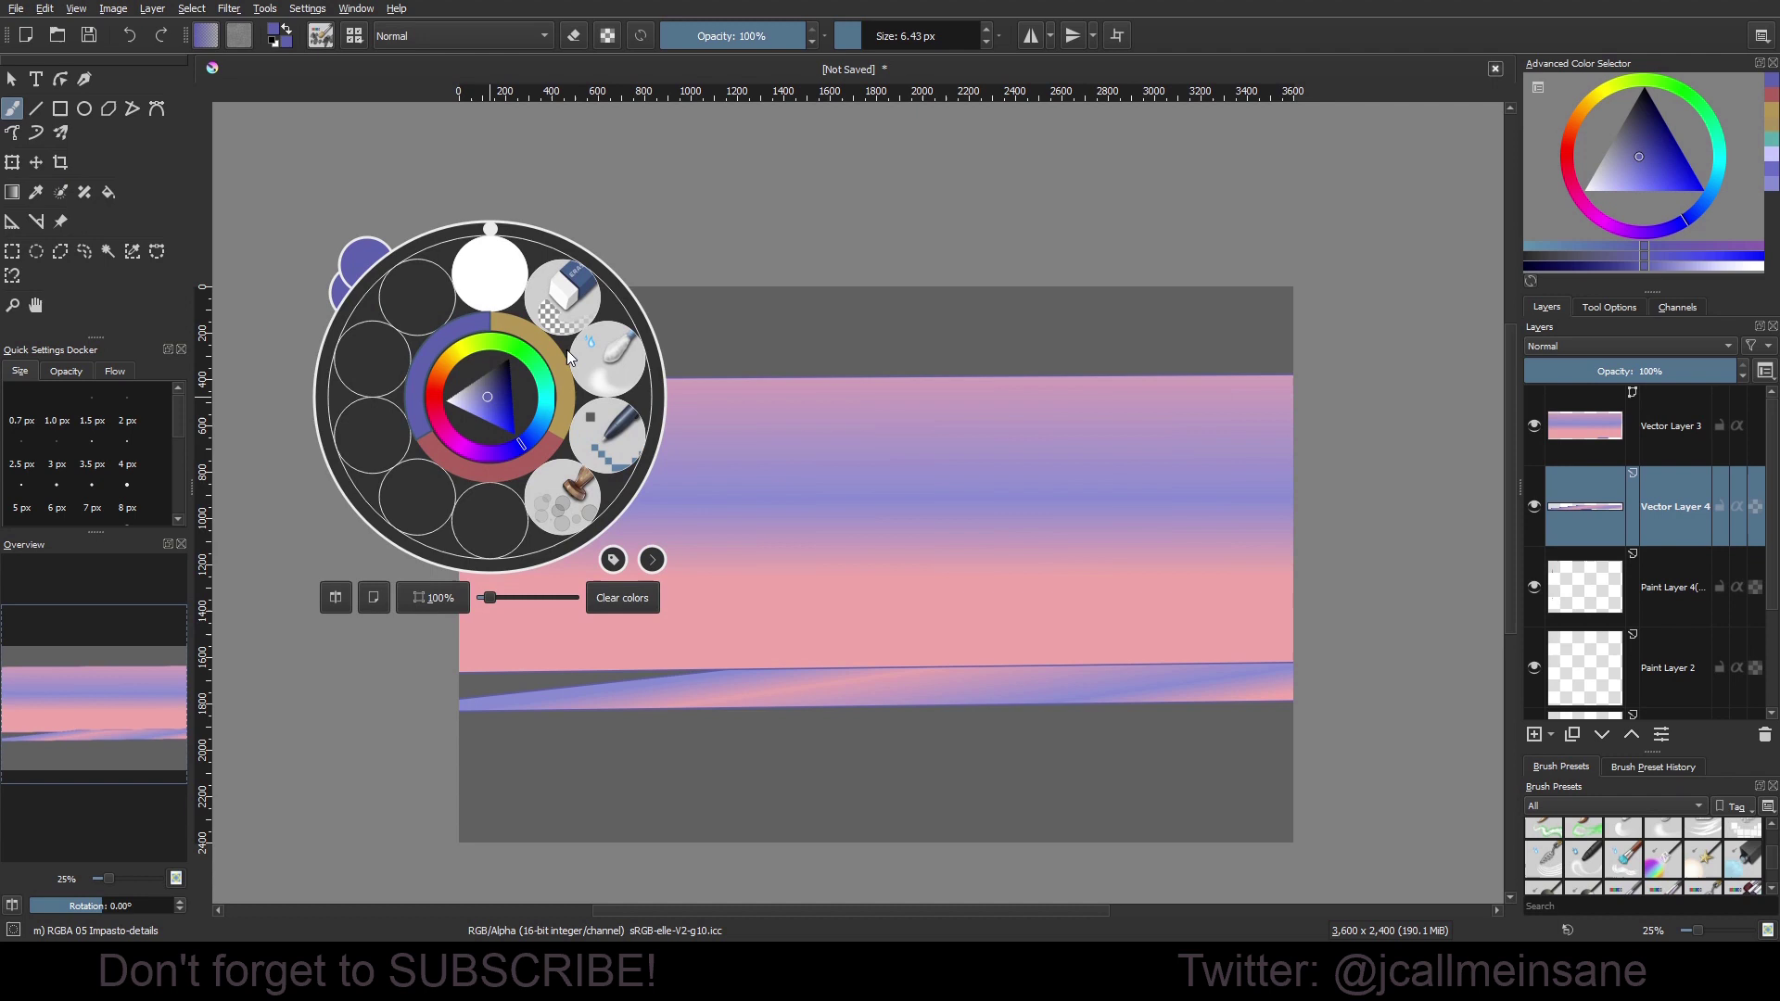
Smear the tapered shape's lower edge downward across the full canvas width with the Blender Blur brush at about 253 px.
shift+drag(635, 630, 818, 629)
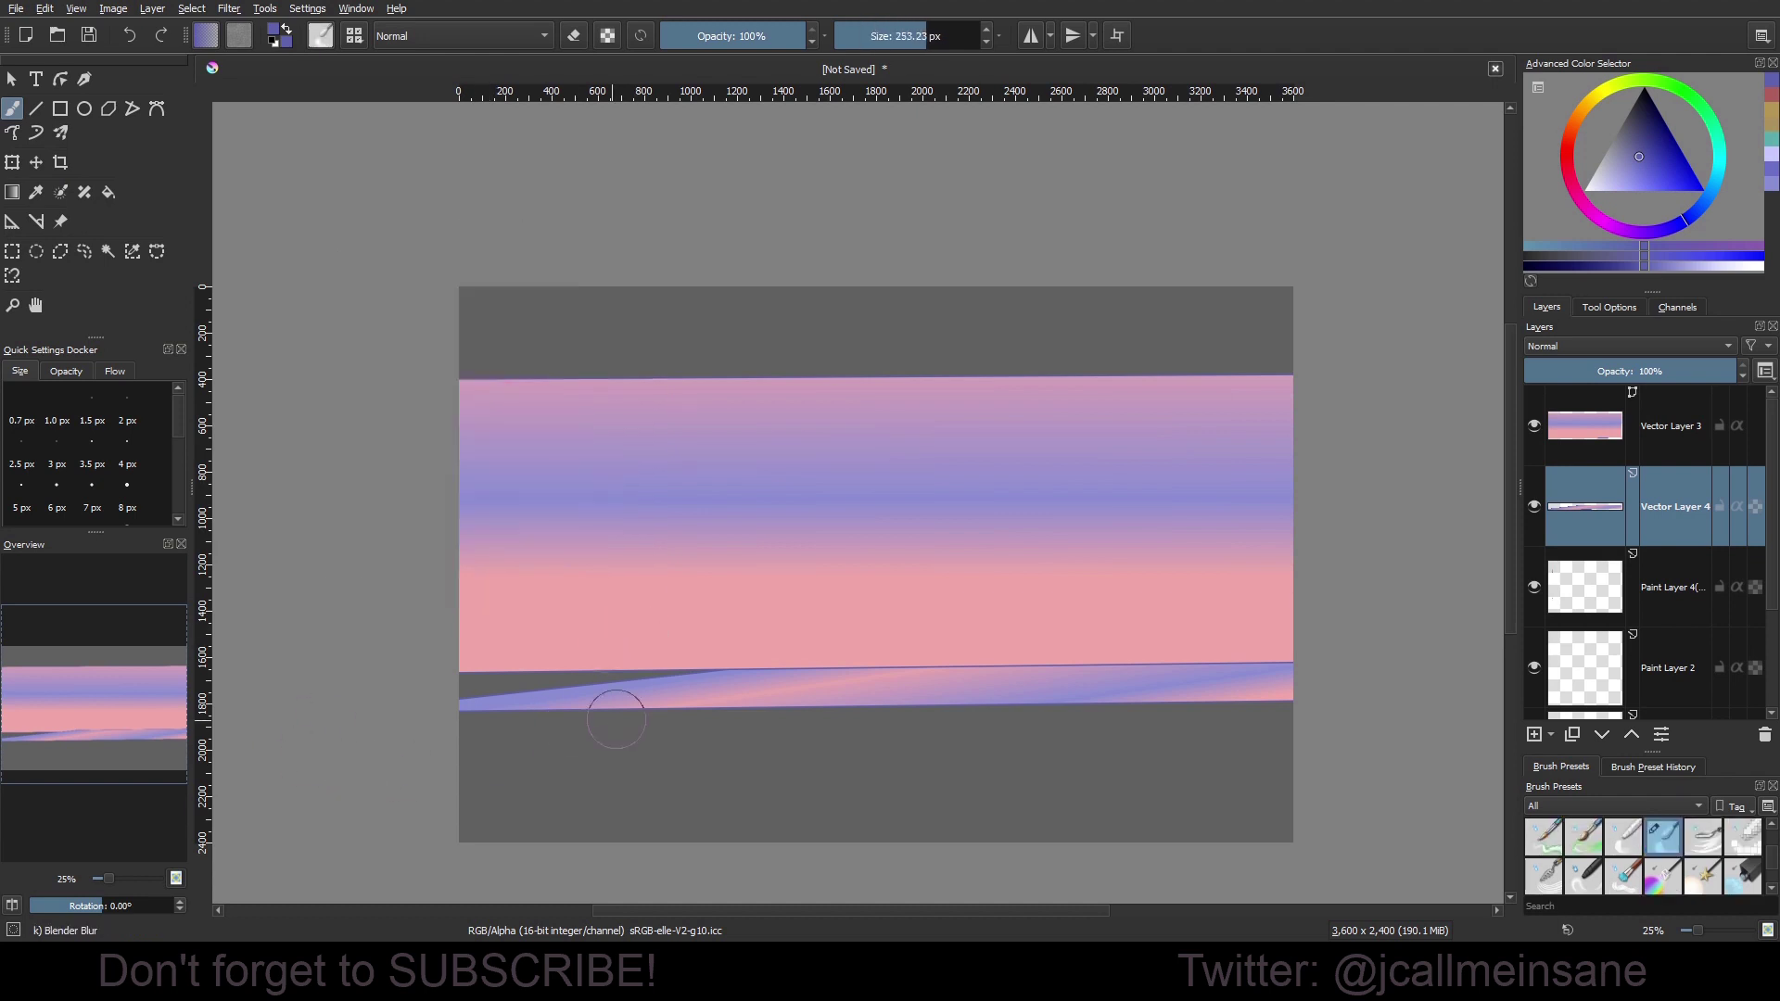
mouse_move(617, 715)
mouse_down()
mouse_move(1332, 711)
mouse_move(1286, 707)
mouse_up()
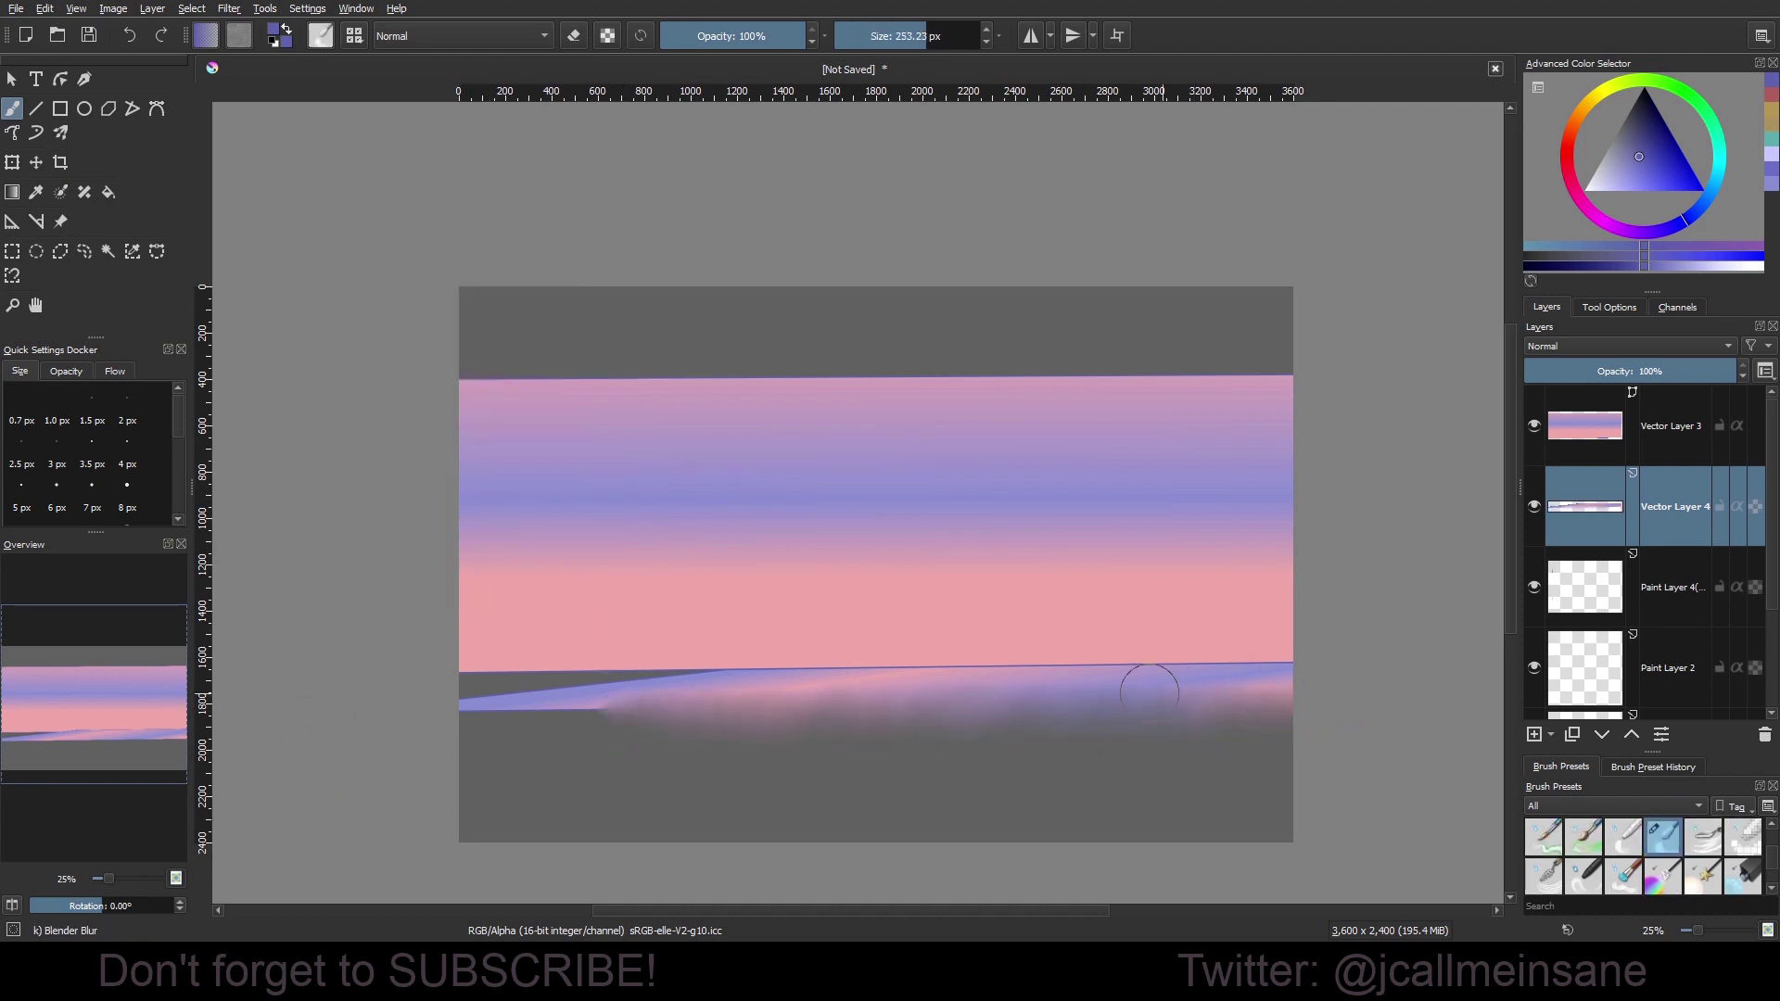
drag(666, 700, 259, 707)
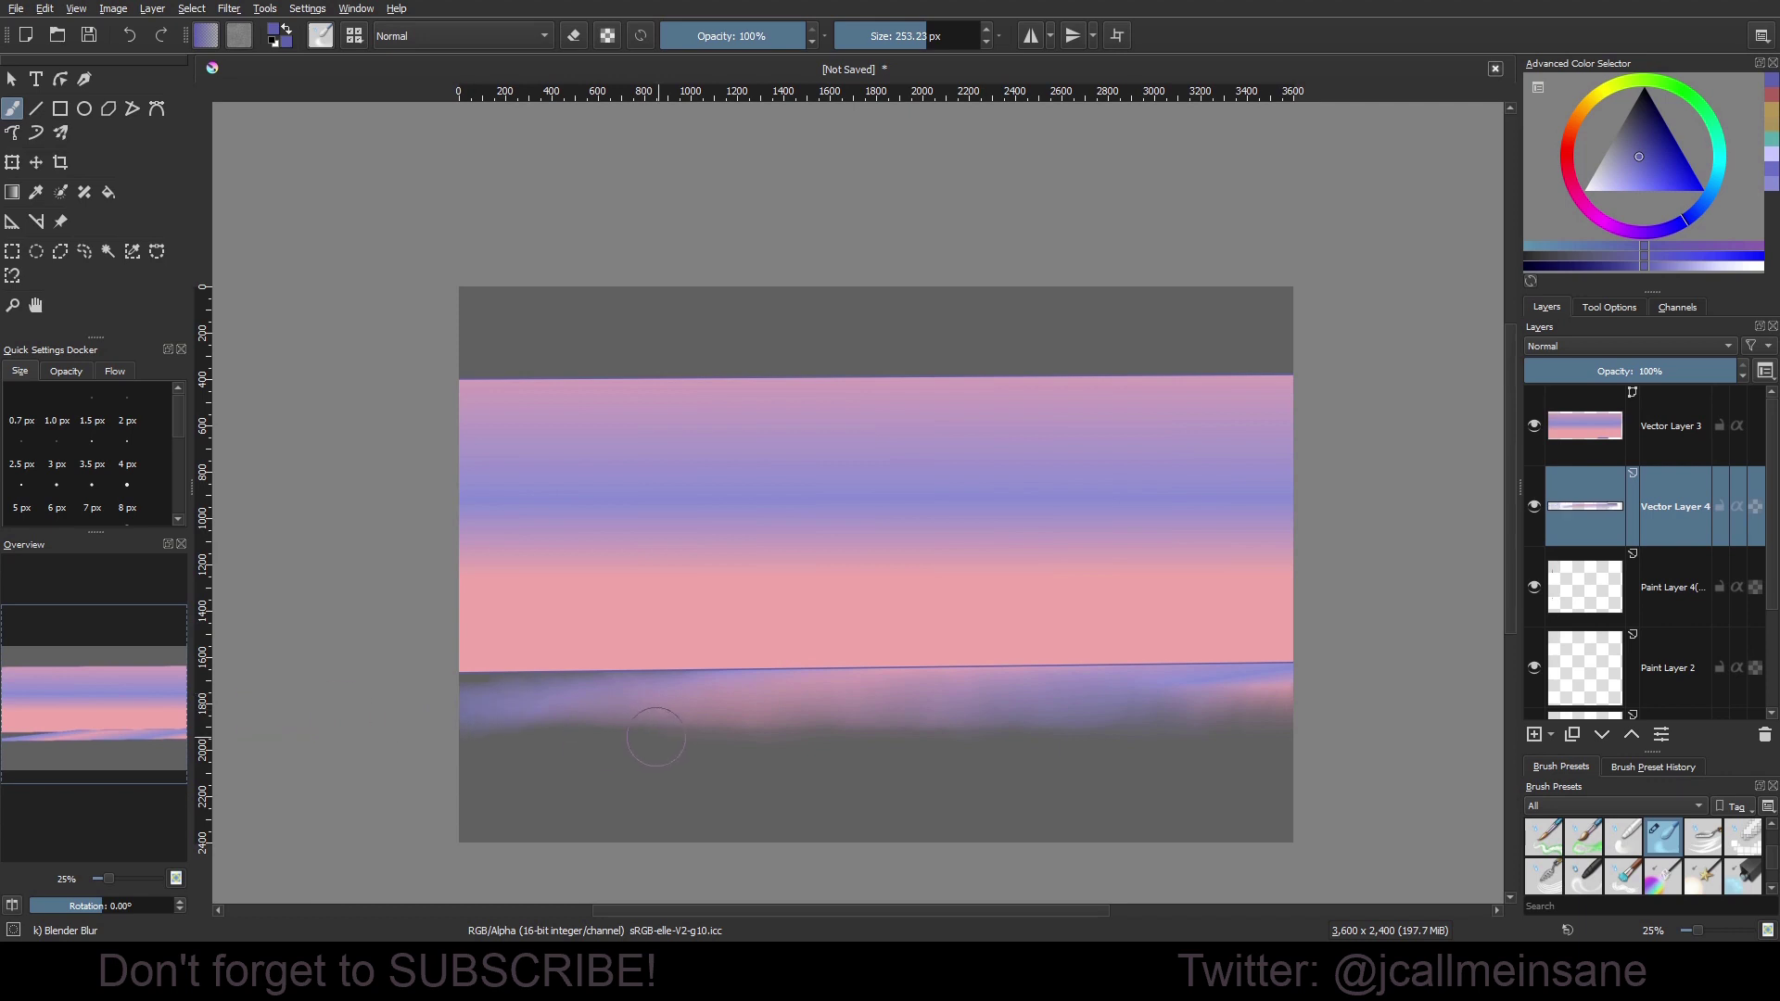
drag(404, 744, 1399, 736)
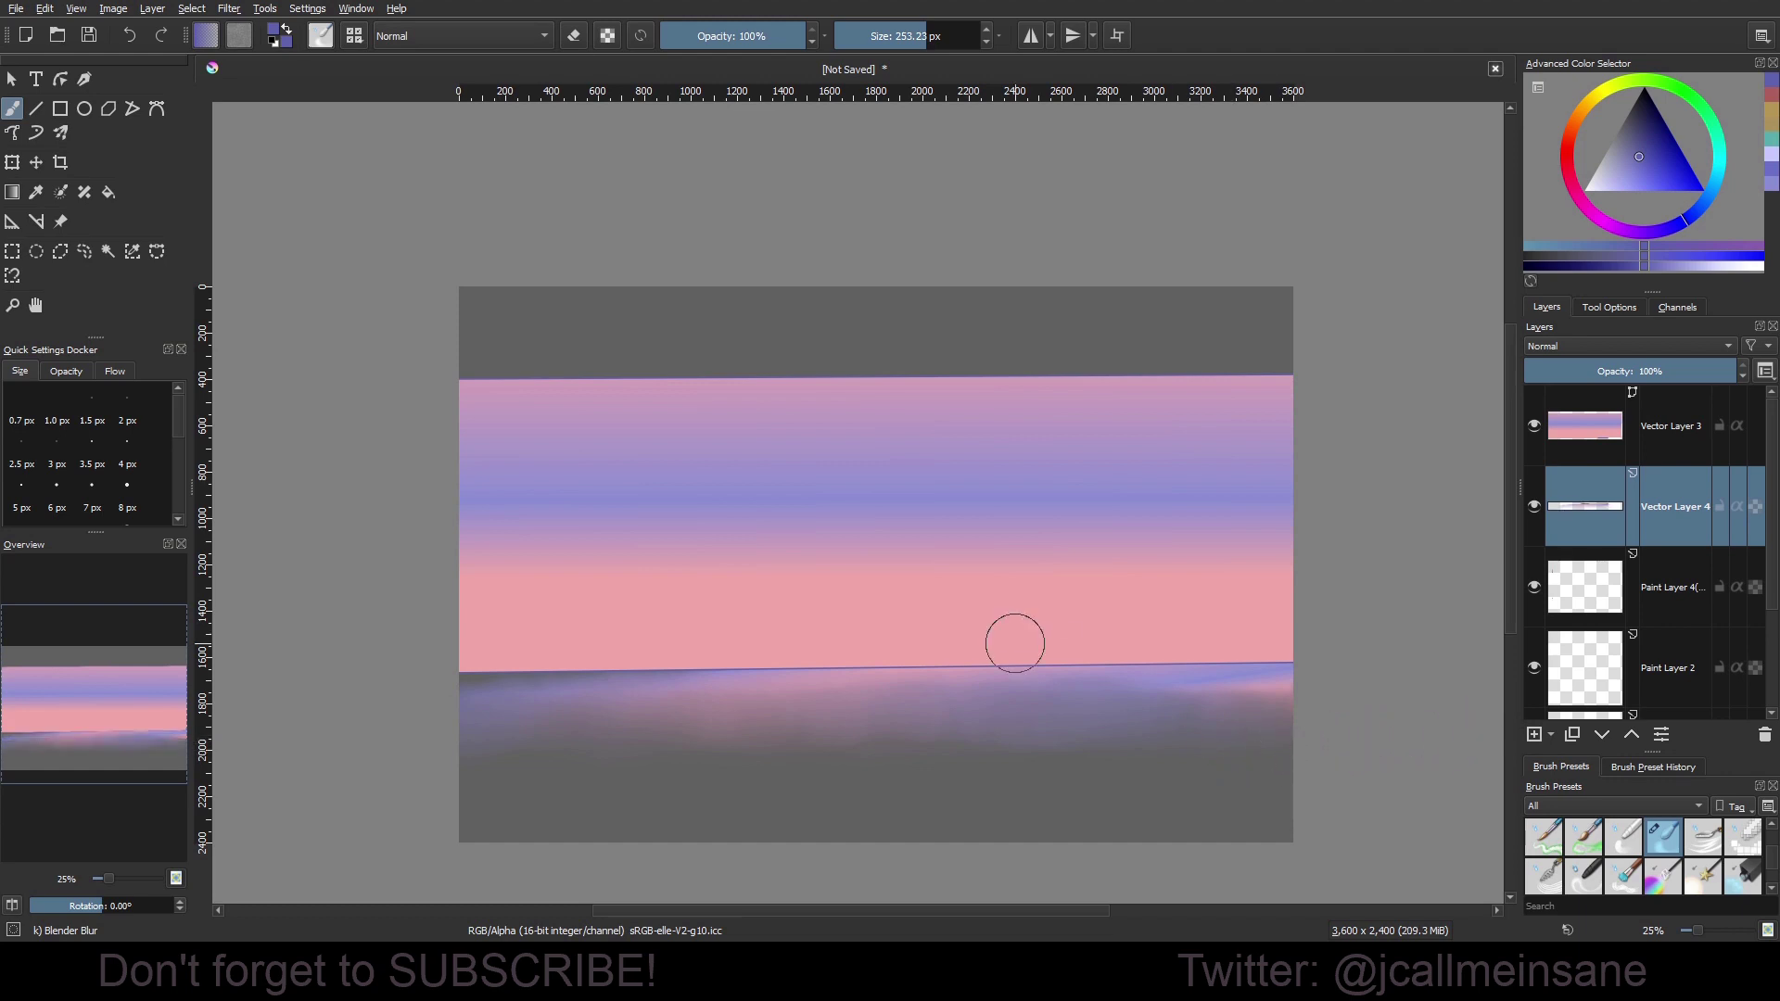
drag(1223, 683, 1407, 688)
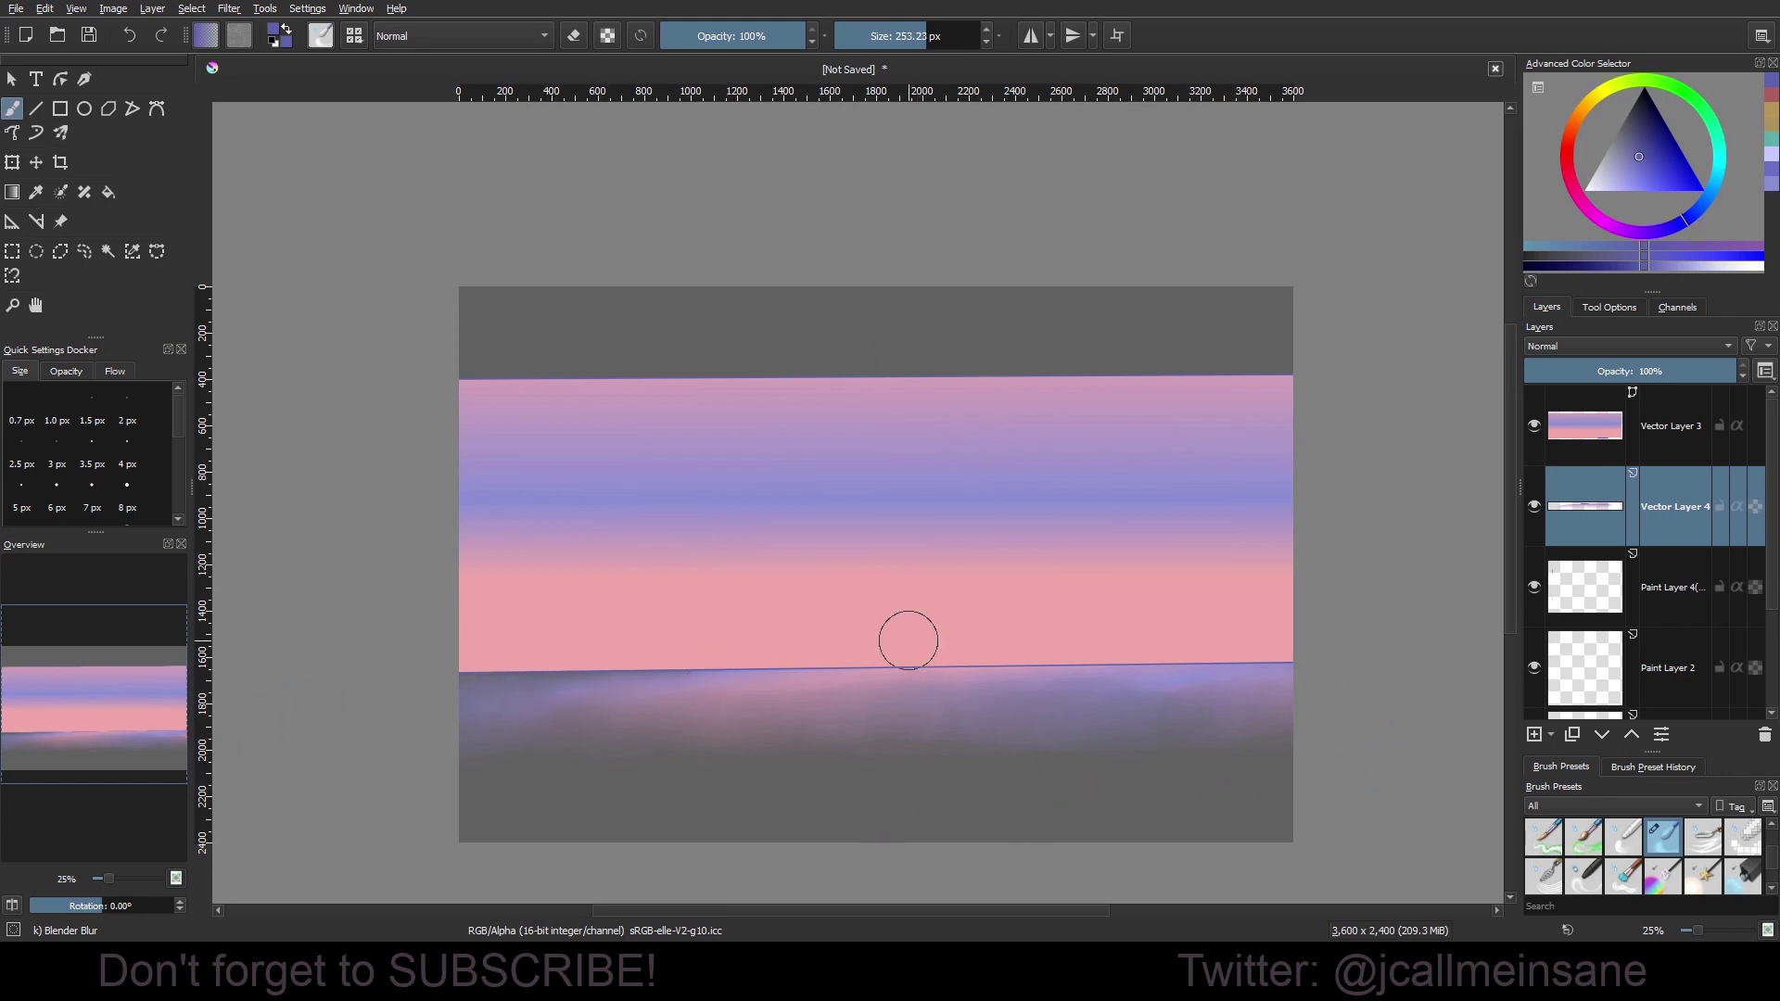
Reshape the tall band on Vector Layer 3 by levelling its lower edge and raising both upper nodes above the canvas.
scroll(908, 641, up, 1)
scroll(906, 640, down, 1)
mouse_move(857, 634)
mouse_down()
mouse_move(902, 598)
mouse_move(880, 602)
mouse_up()
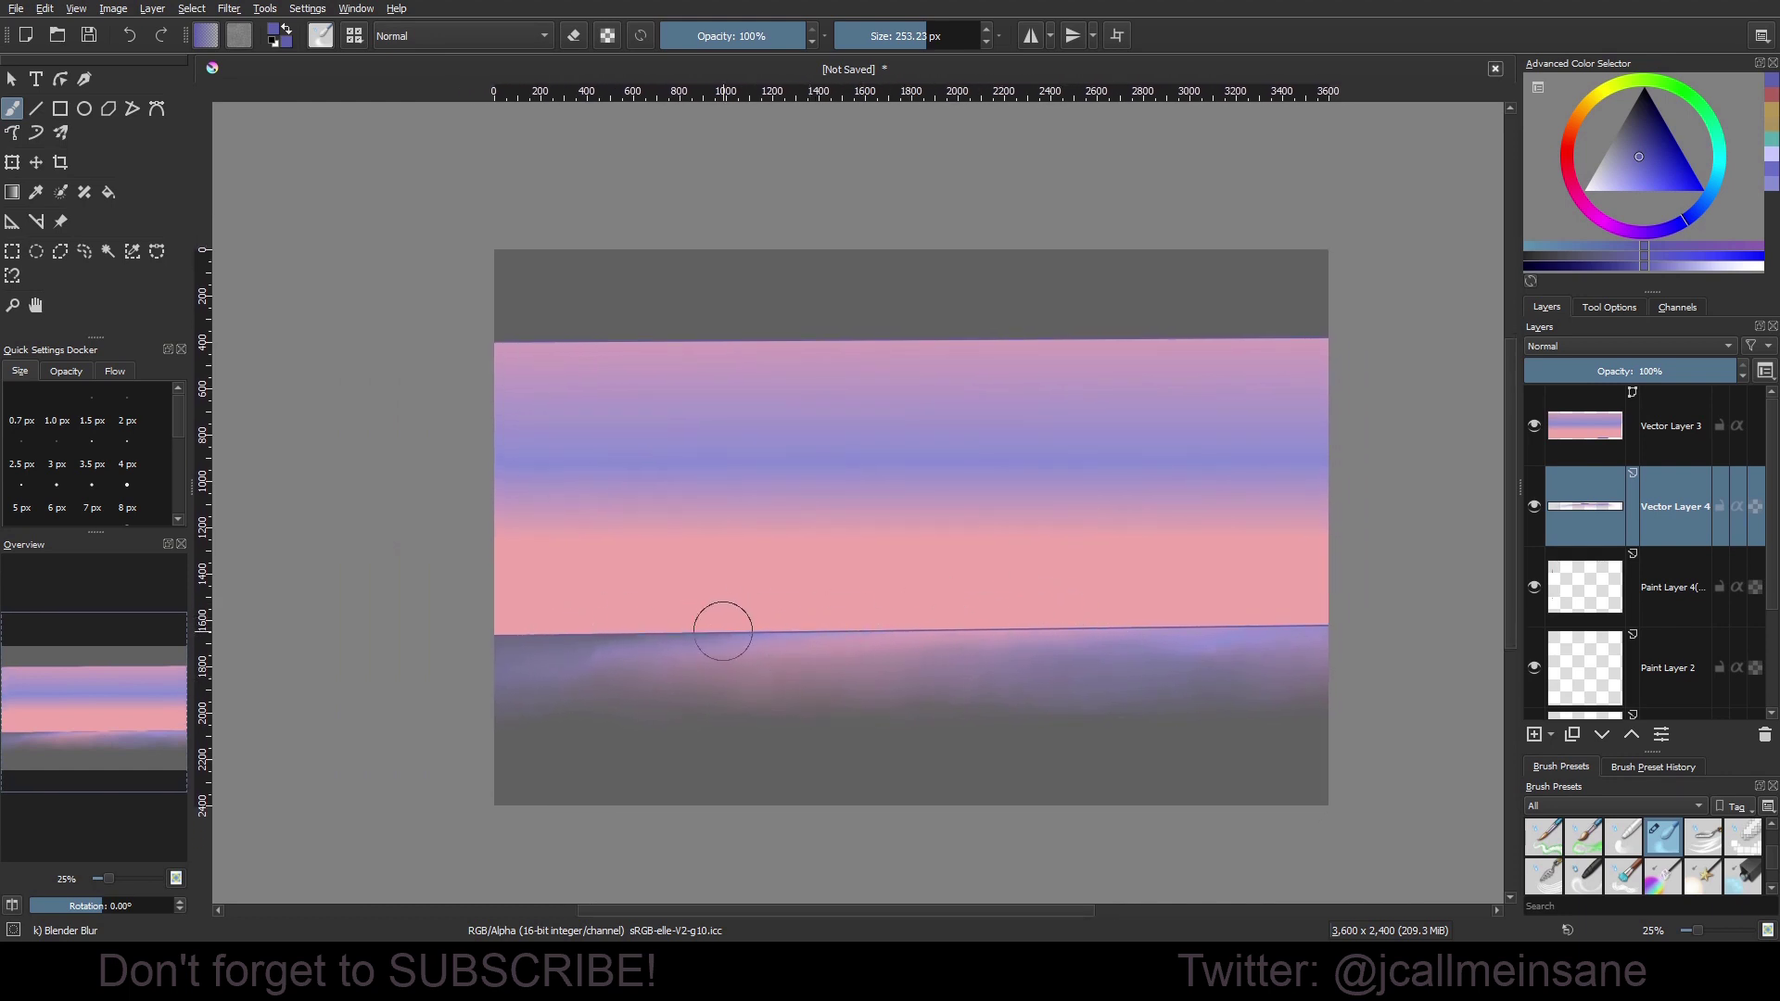
click(1624, 436)
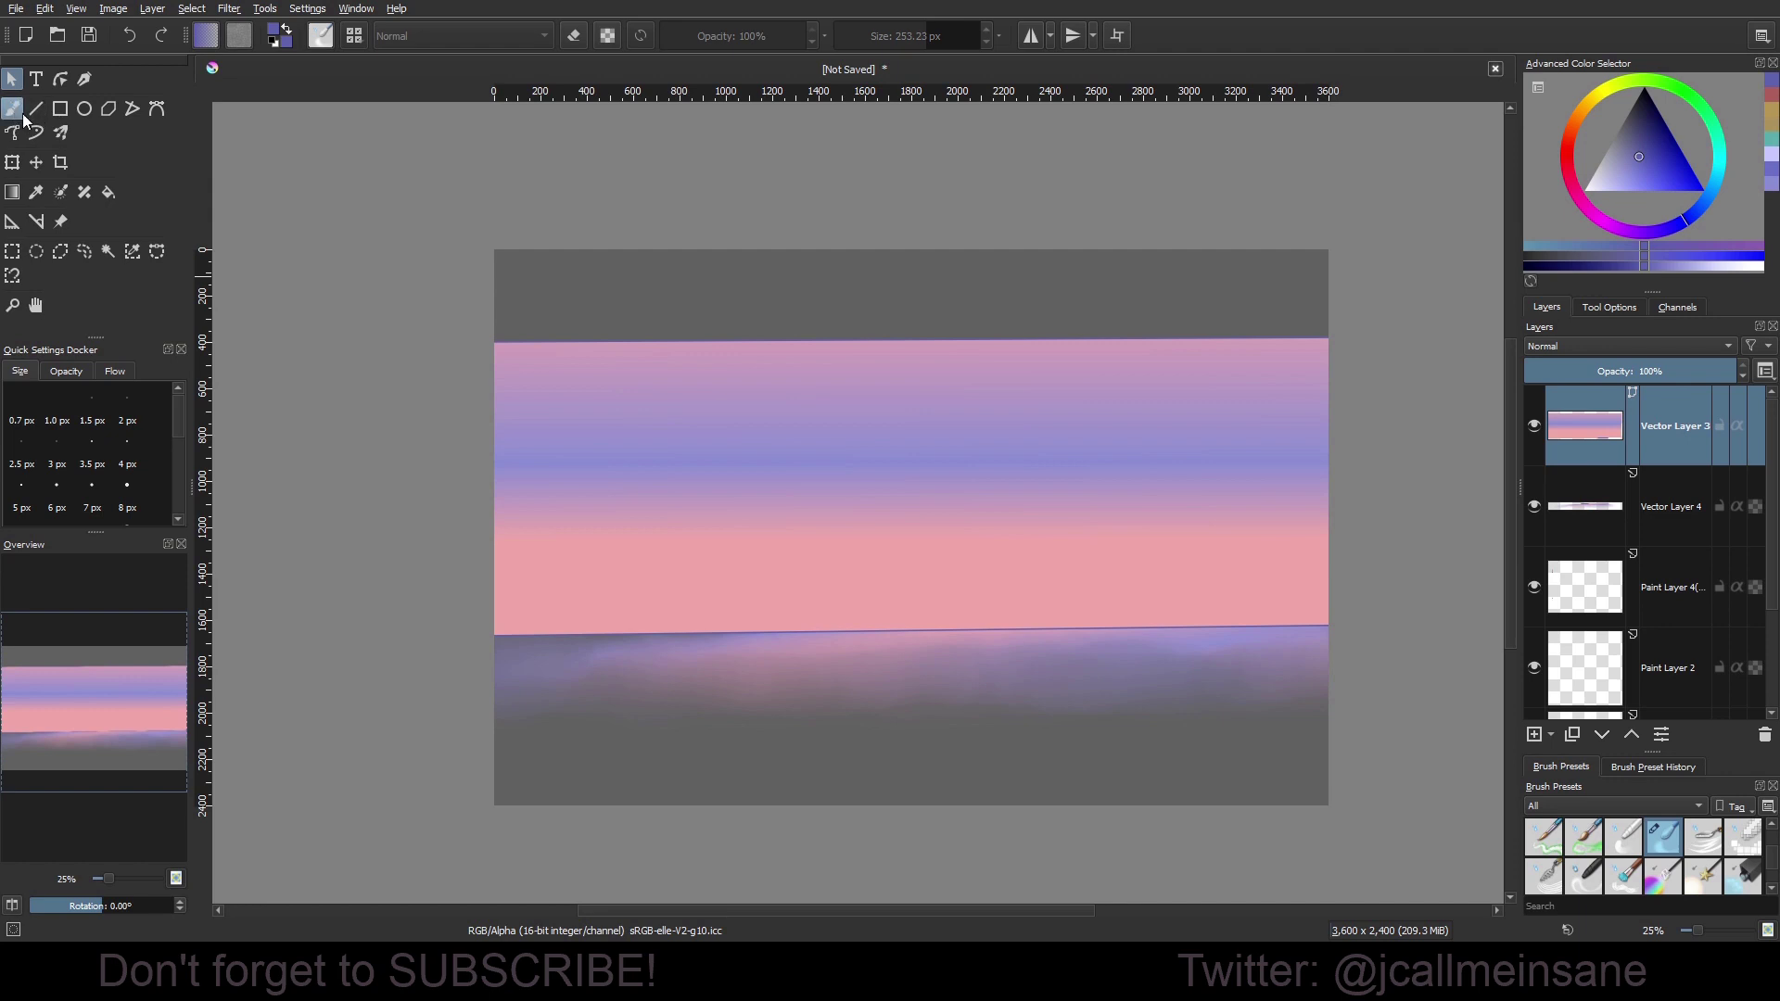
click(59, 80)
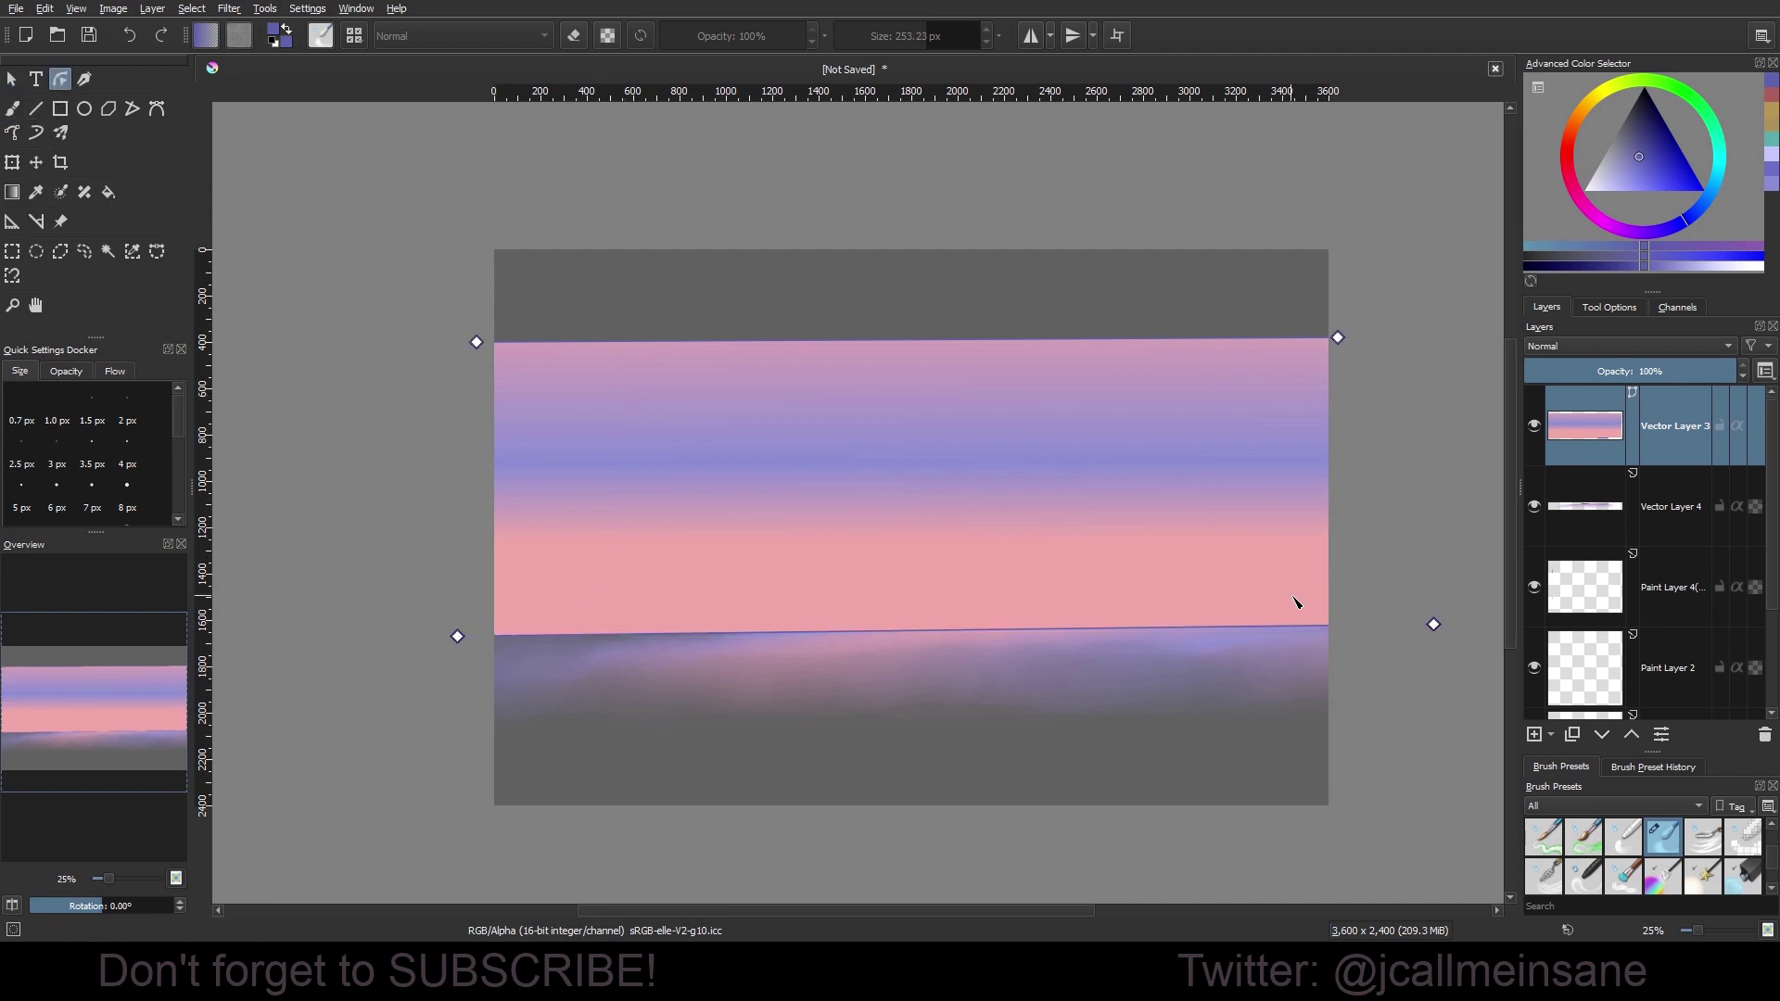
drag(1434, 624, 1401, 641)
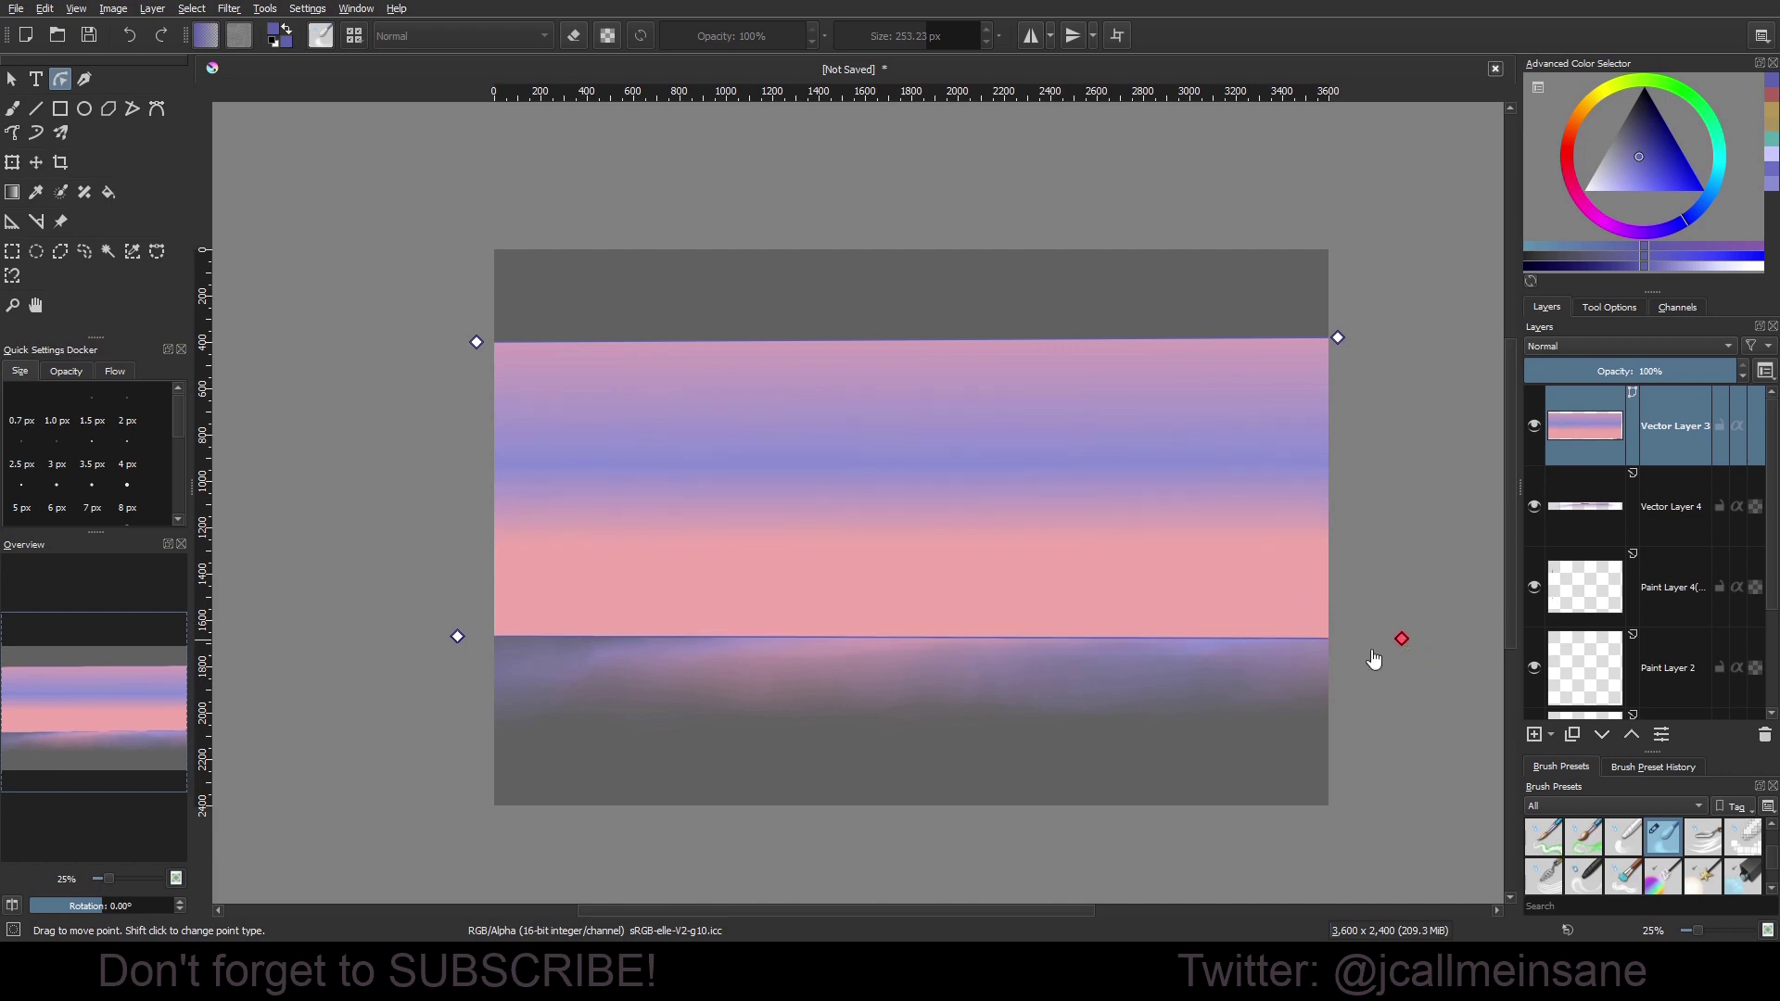
drag(477, 342, 469, 218)
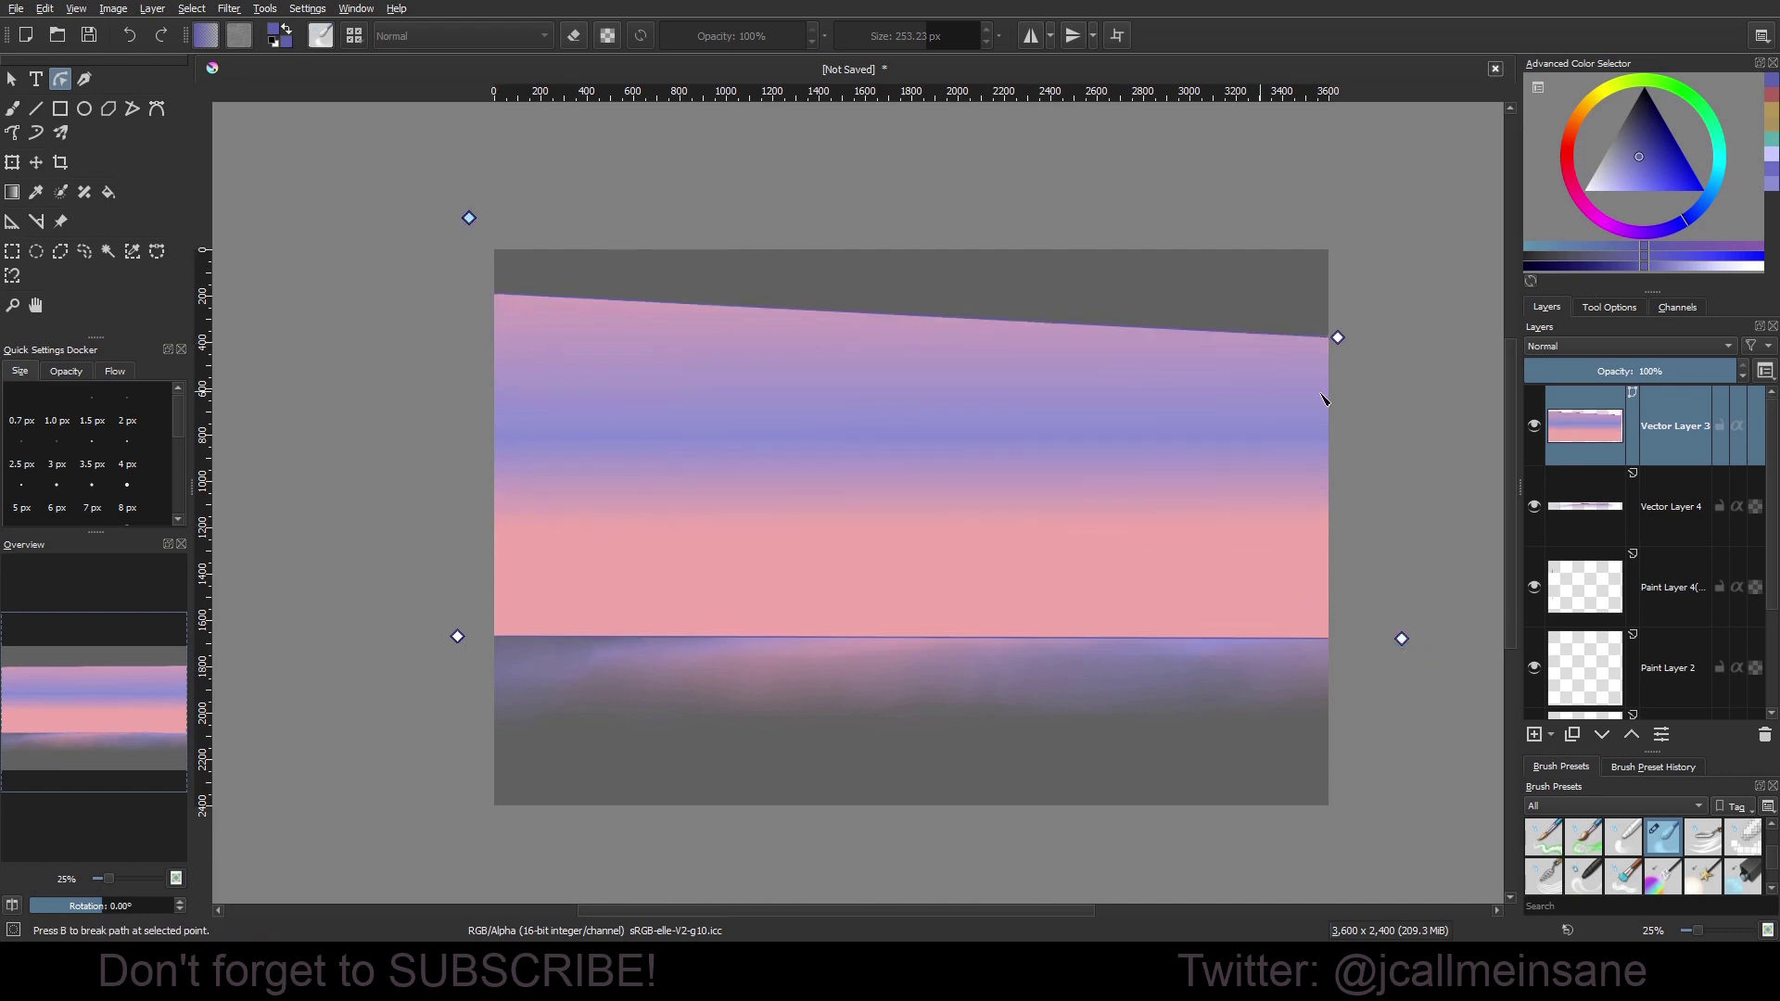
drag(1338, 337, 1338, 238)
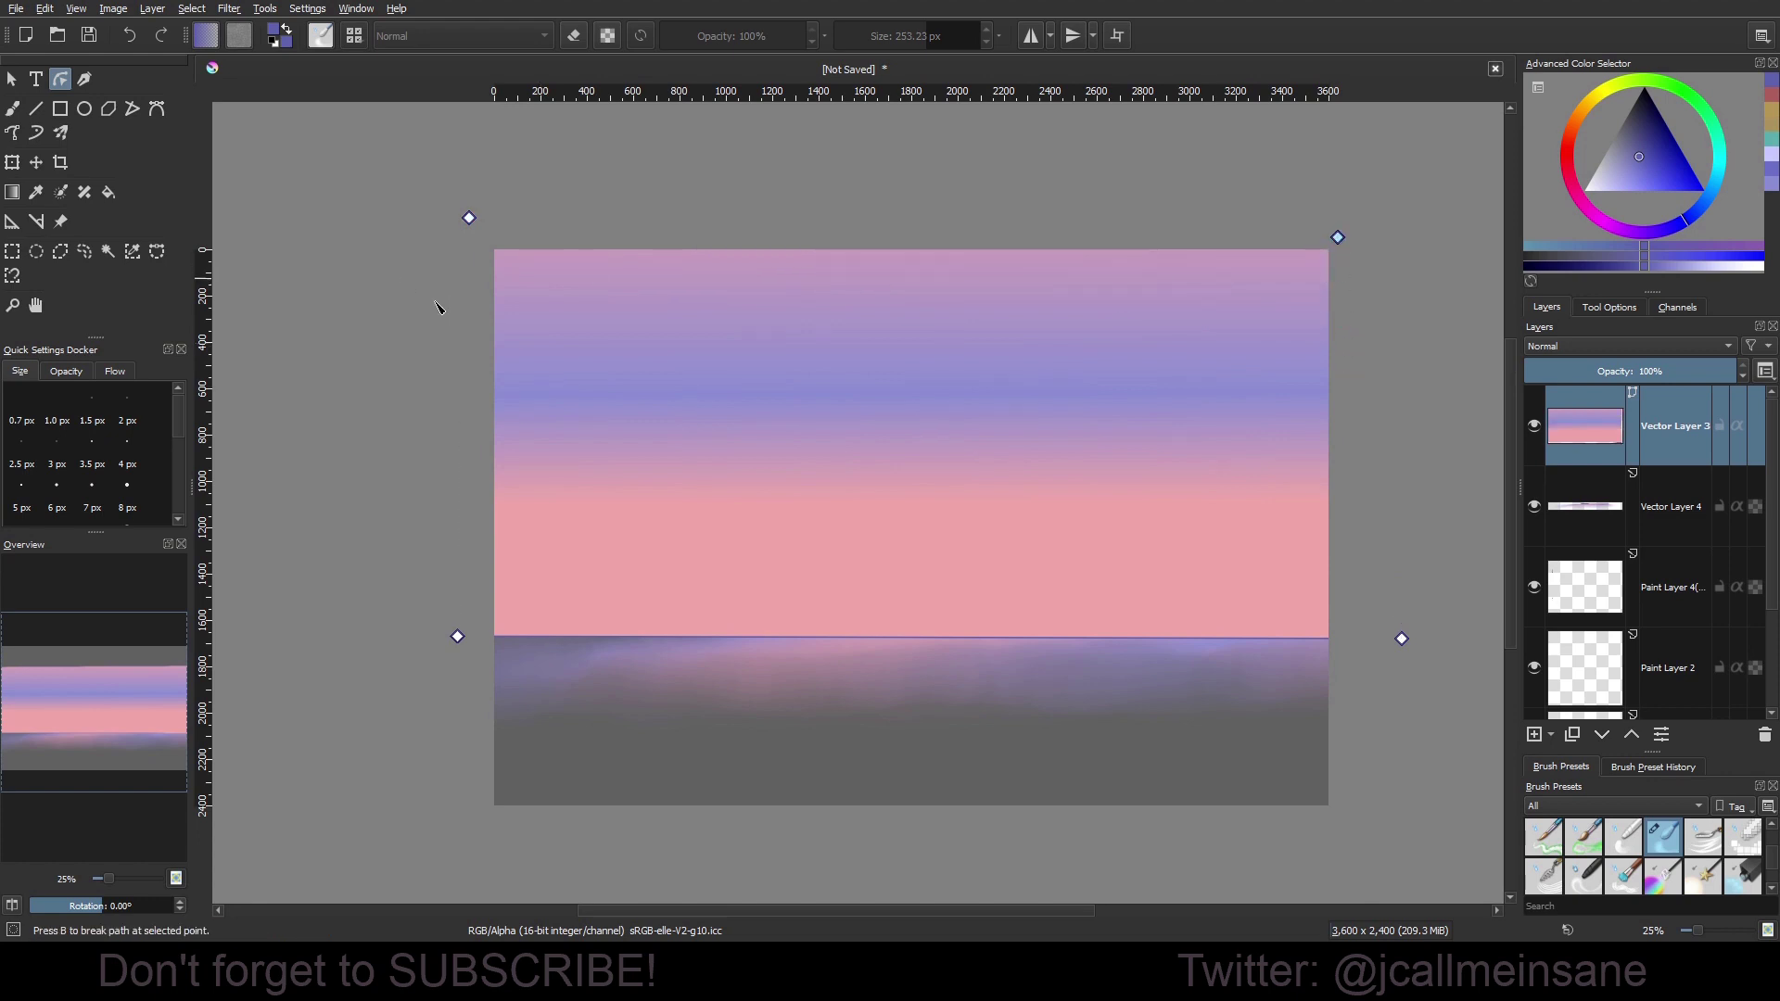
click(12, 80)
click(283, 295)
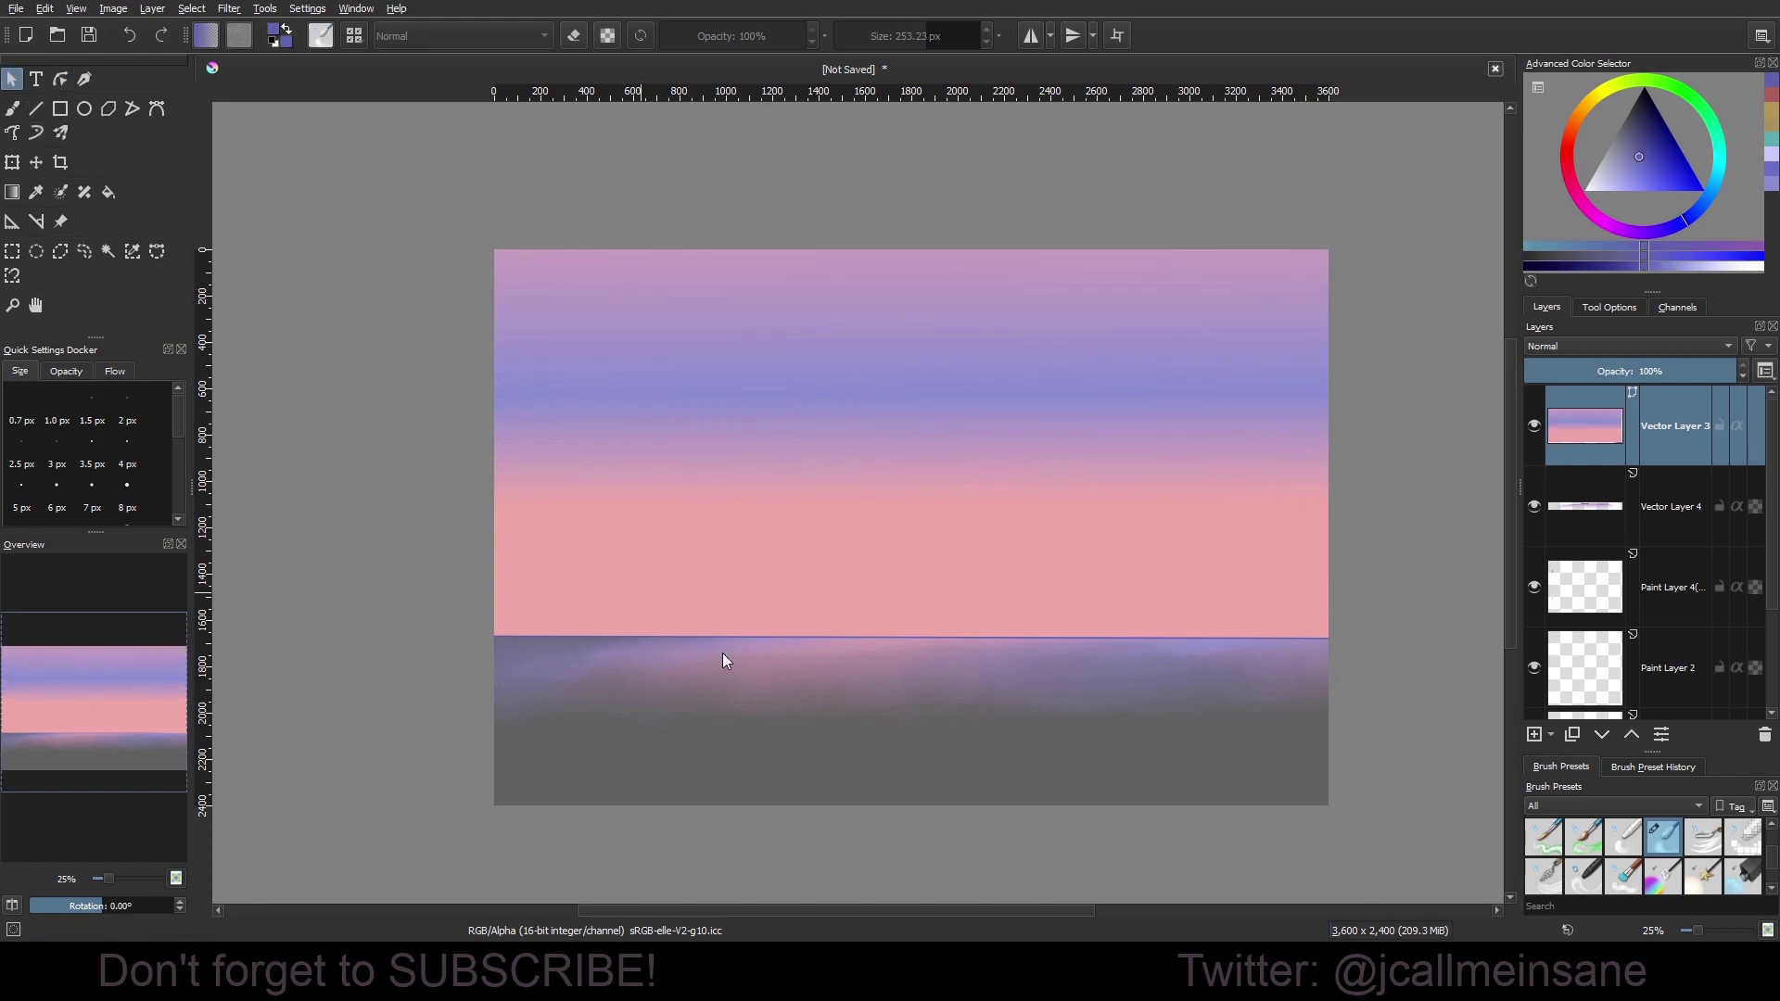
Transform Vector Layer 4, stretching the blurred shape below the canvas edge and shifting and rotating it to line up with the band's lower edge.
click(1689, 497)
key(b)
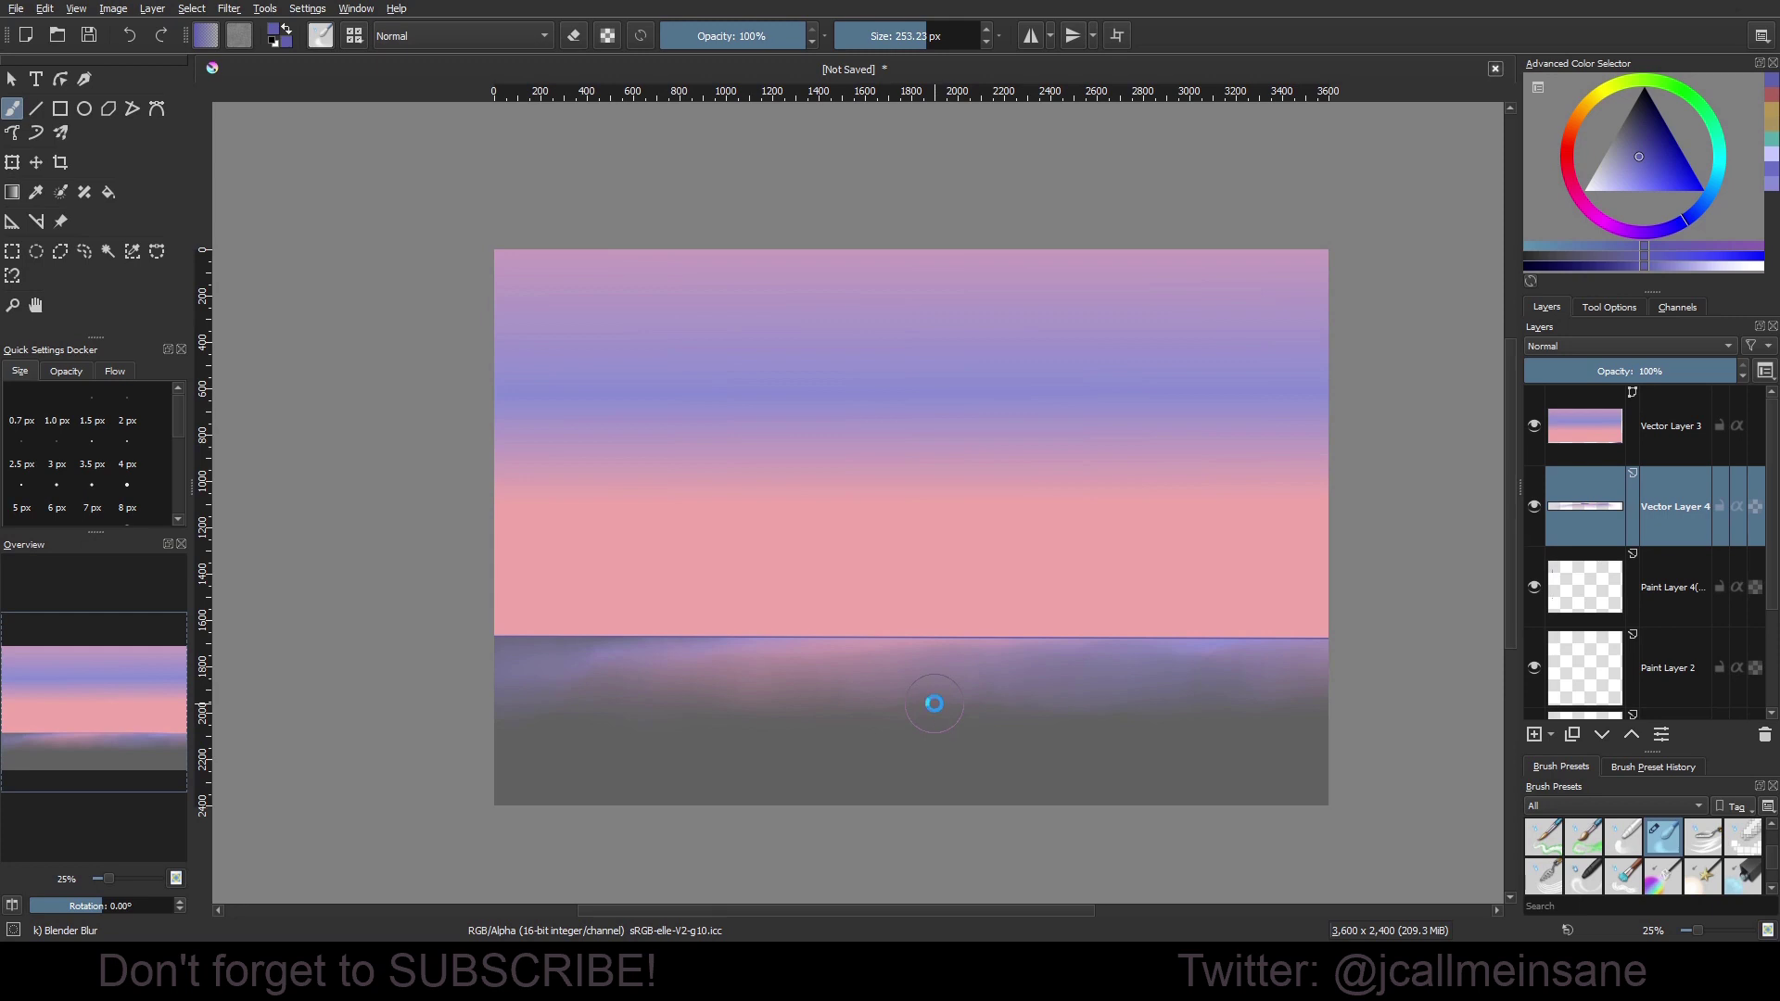
key(ctrl+t)
drag(909, 739, 915, 862)
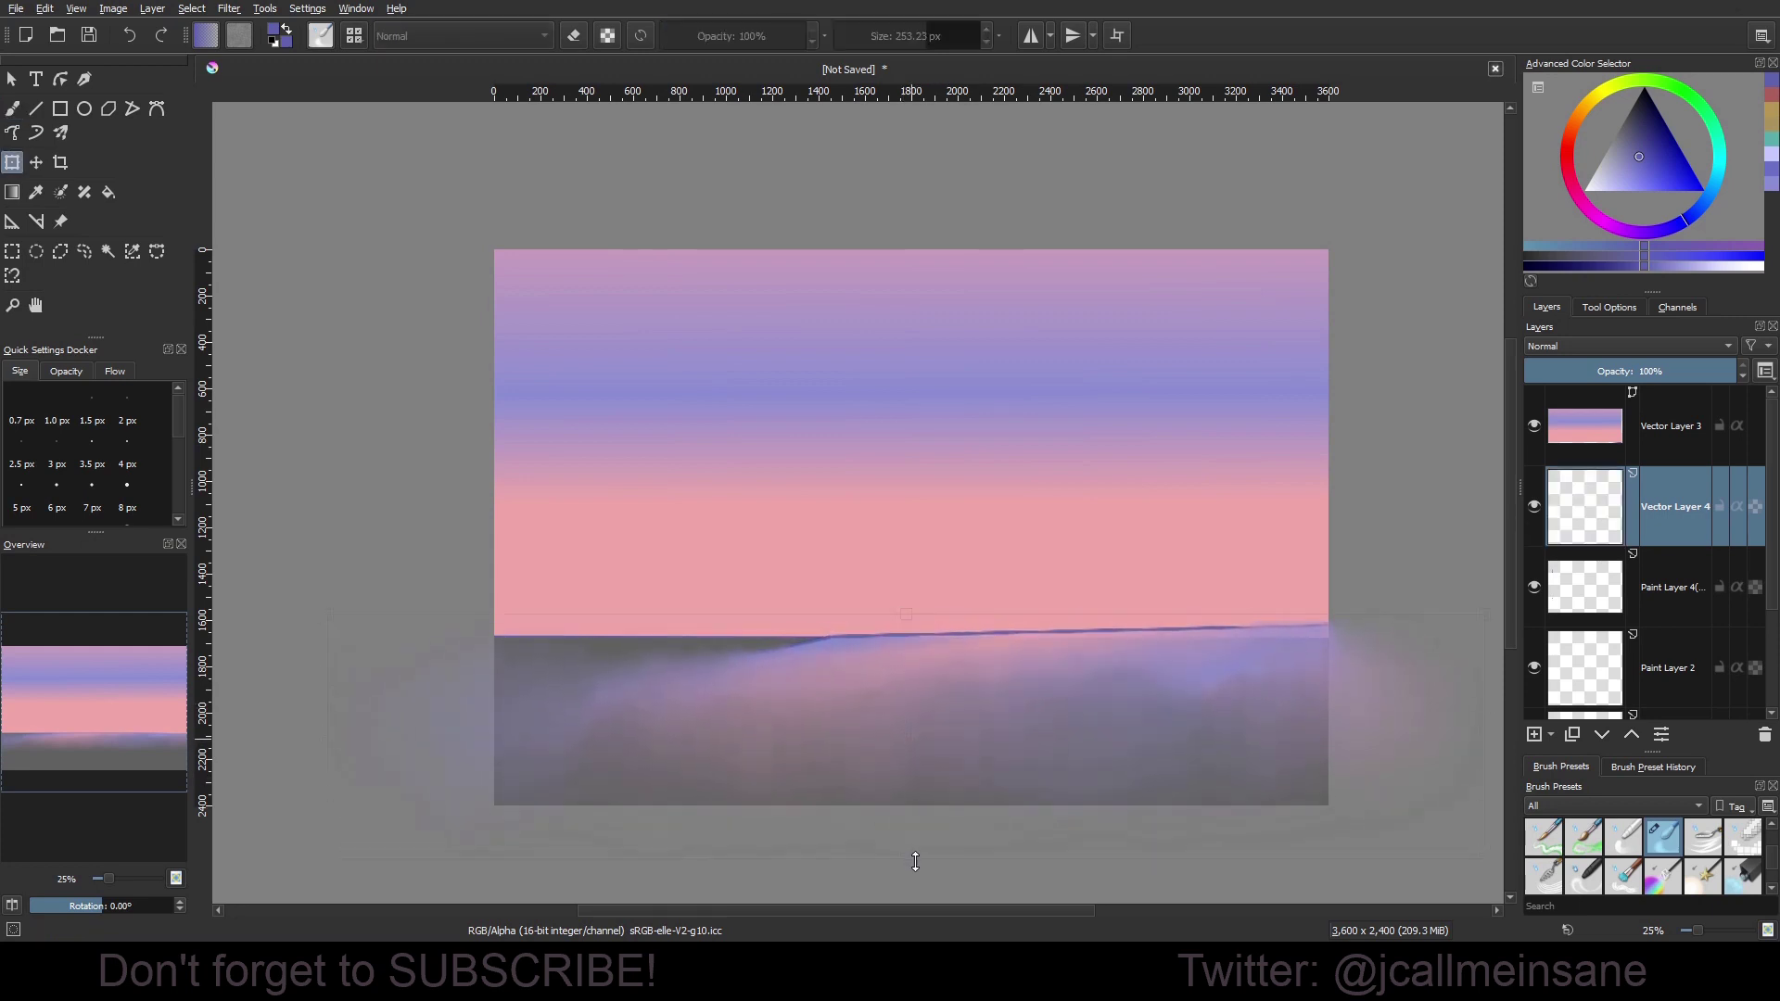
drag(906, 747, 846, 738)
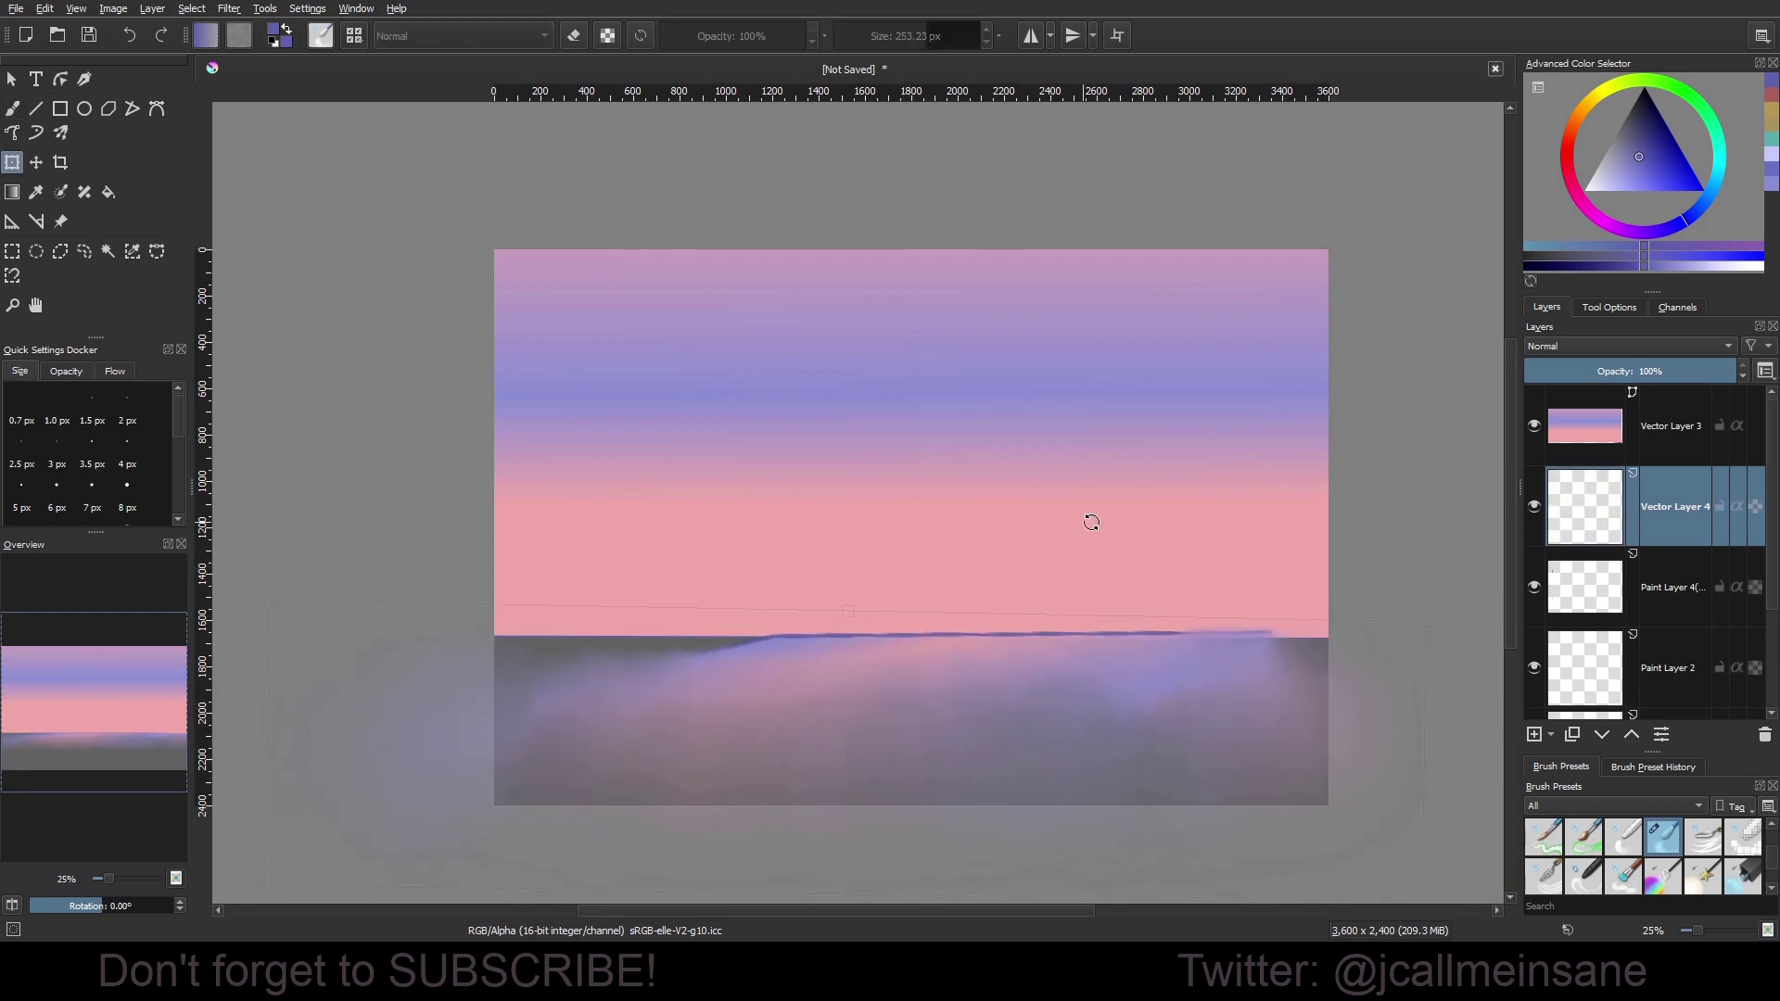
drag(1091, 522, 1101, 523)
drag(1038, 683, 1063, 678)
drag(1049, 548, 1043, 545)
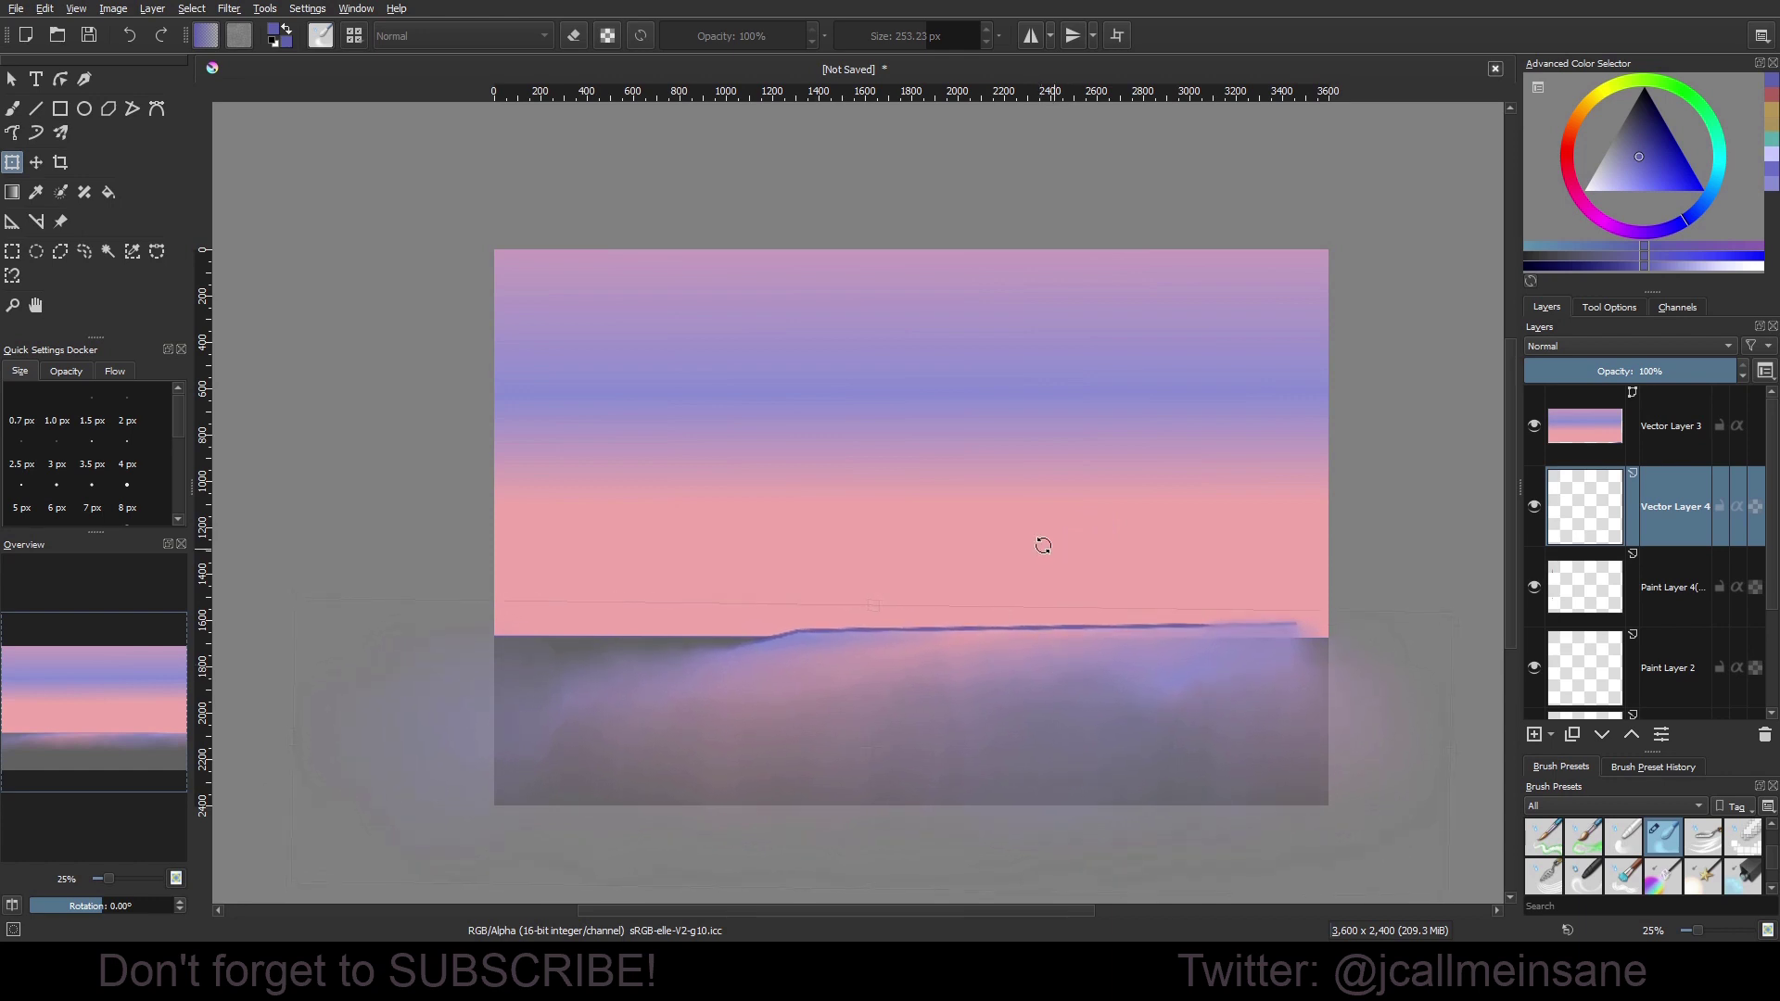
drag(973, 693, 974, 701)
drag(1009, 564, 1007, 570)
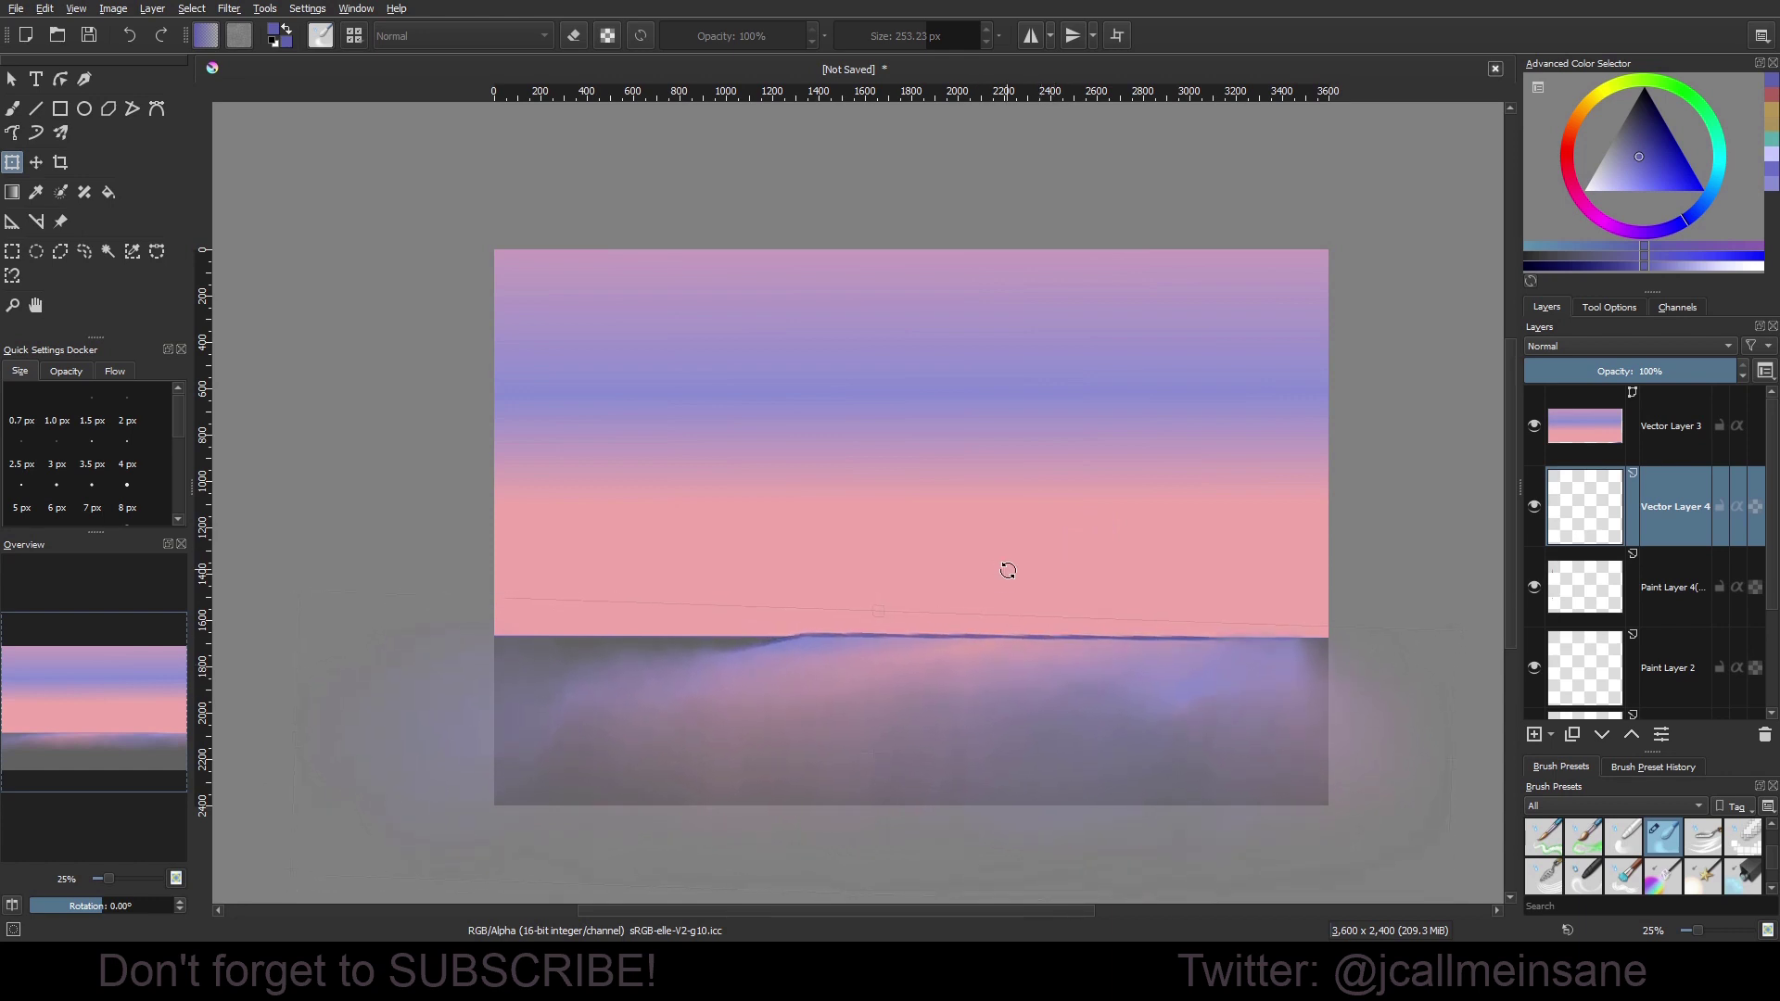
key(Return)
Soften the stretched shape's dark upper-left area beneath the horizon with the Blender Blur brush.
key(b)
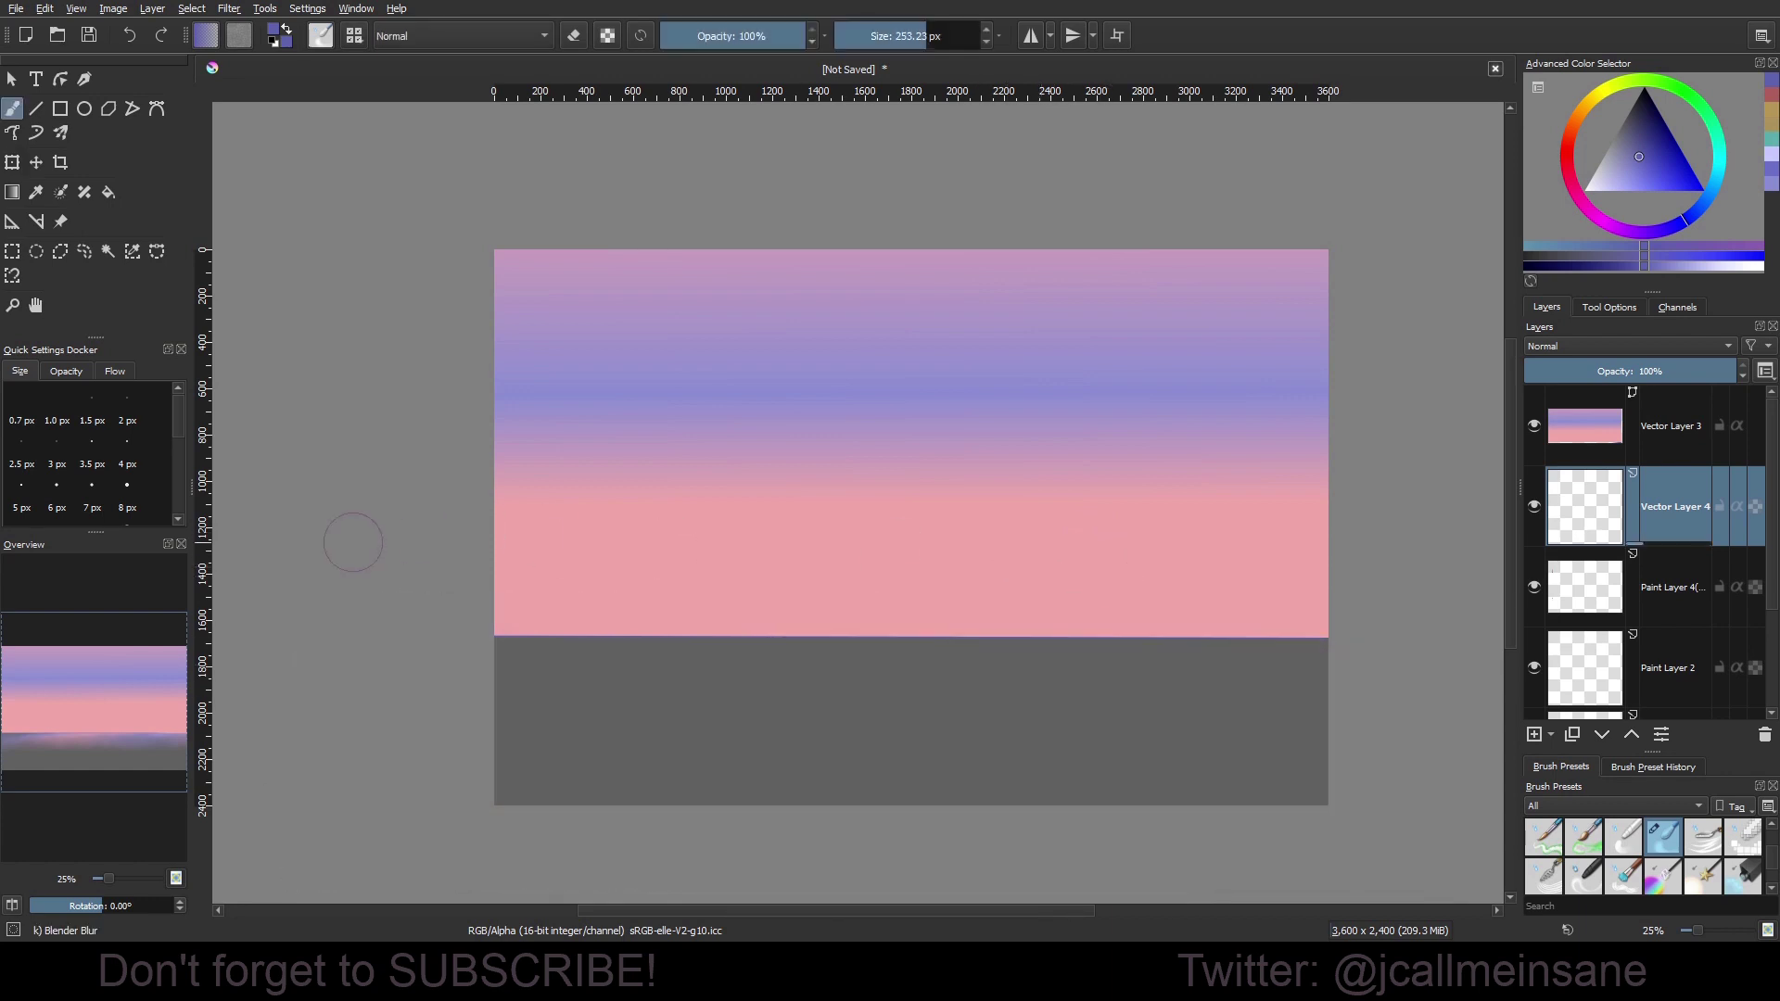
right_click(673, 620)
click(770, 577)
mouse_move(815, 652)
mouse_down()
mouse_move(645, 664)
mouse_move(1454, 662)
mouse_move(1314, 650)
mouse_move(1149, 715)
mouse_move(675, 685)
mouse_up()
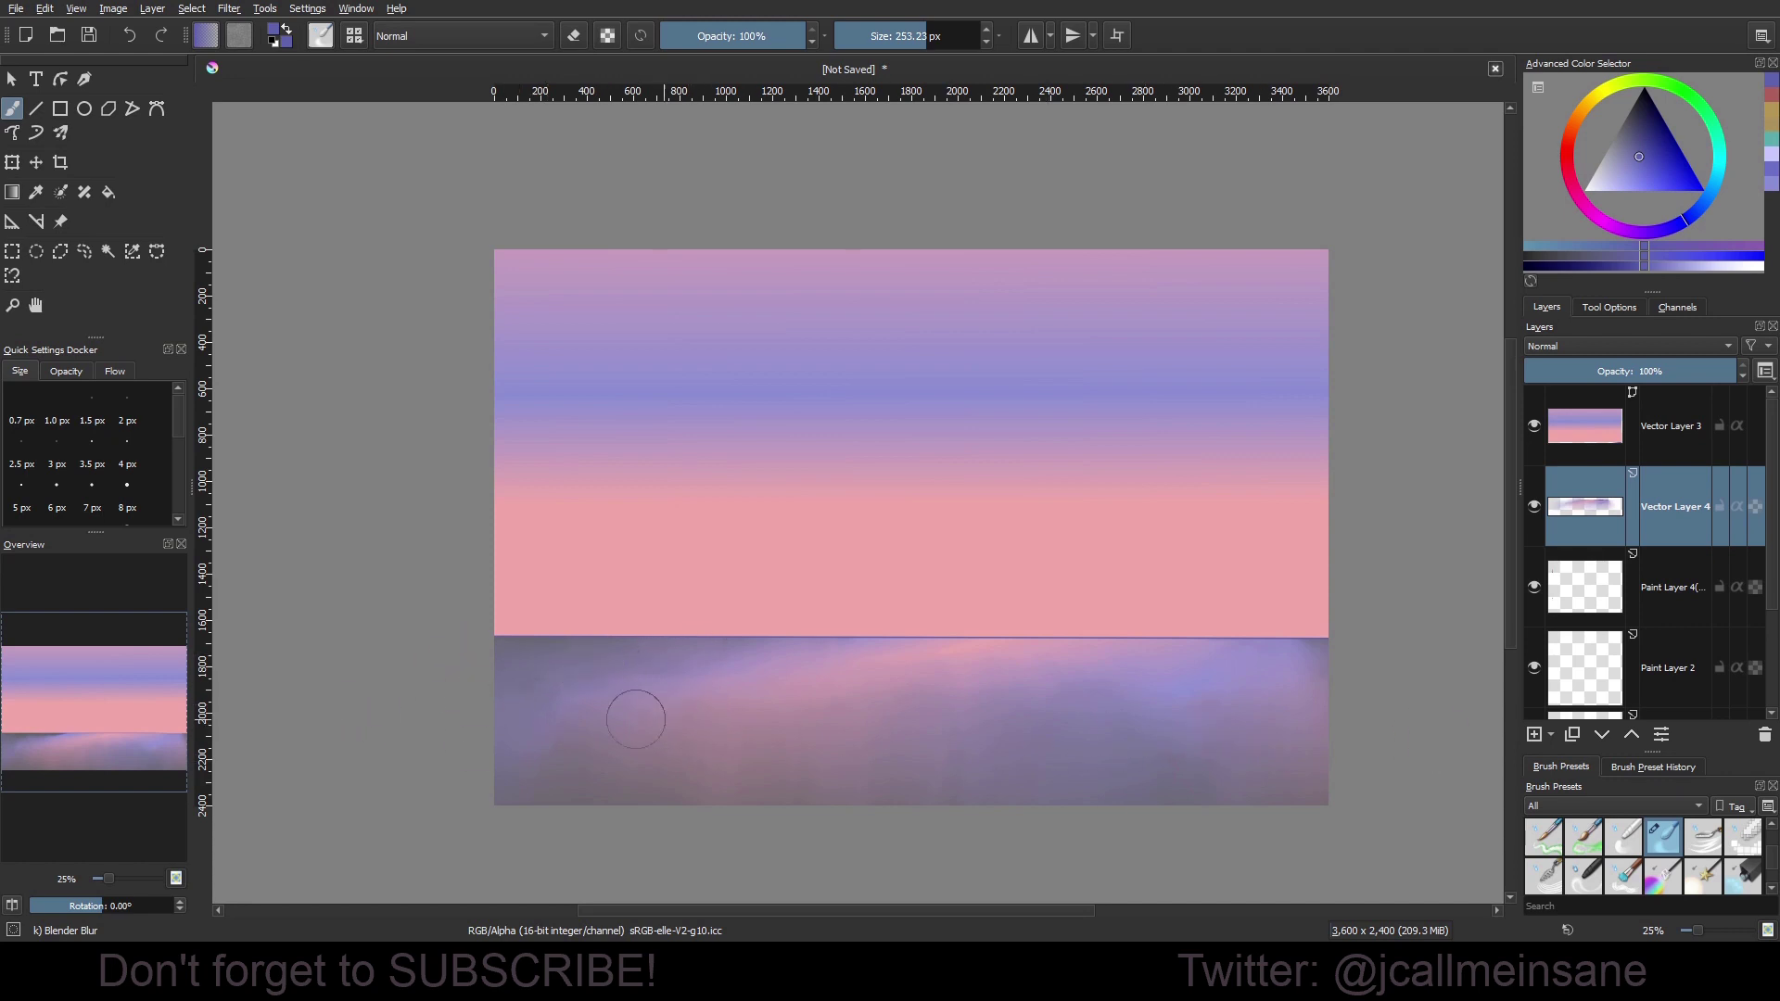
right_click(729, 698)
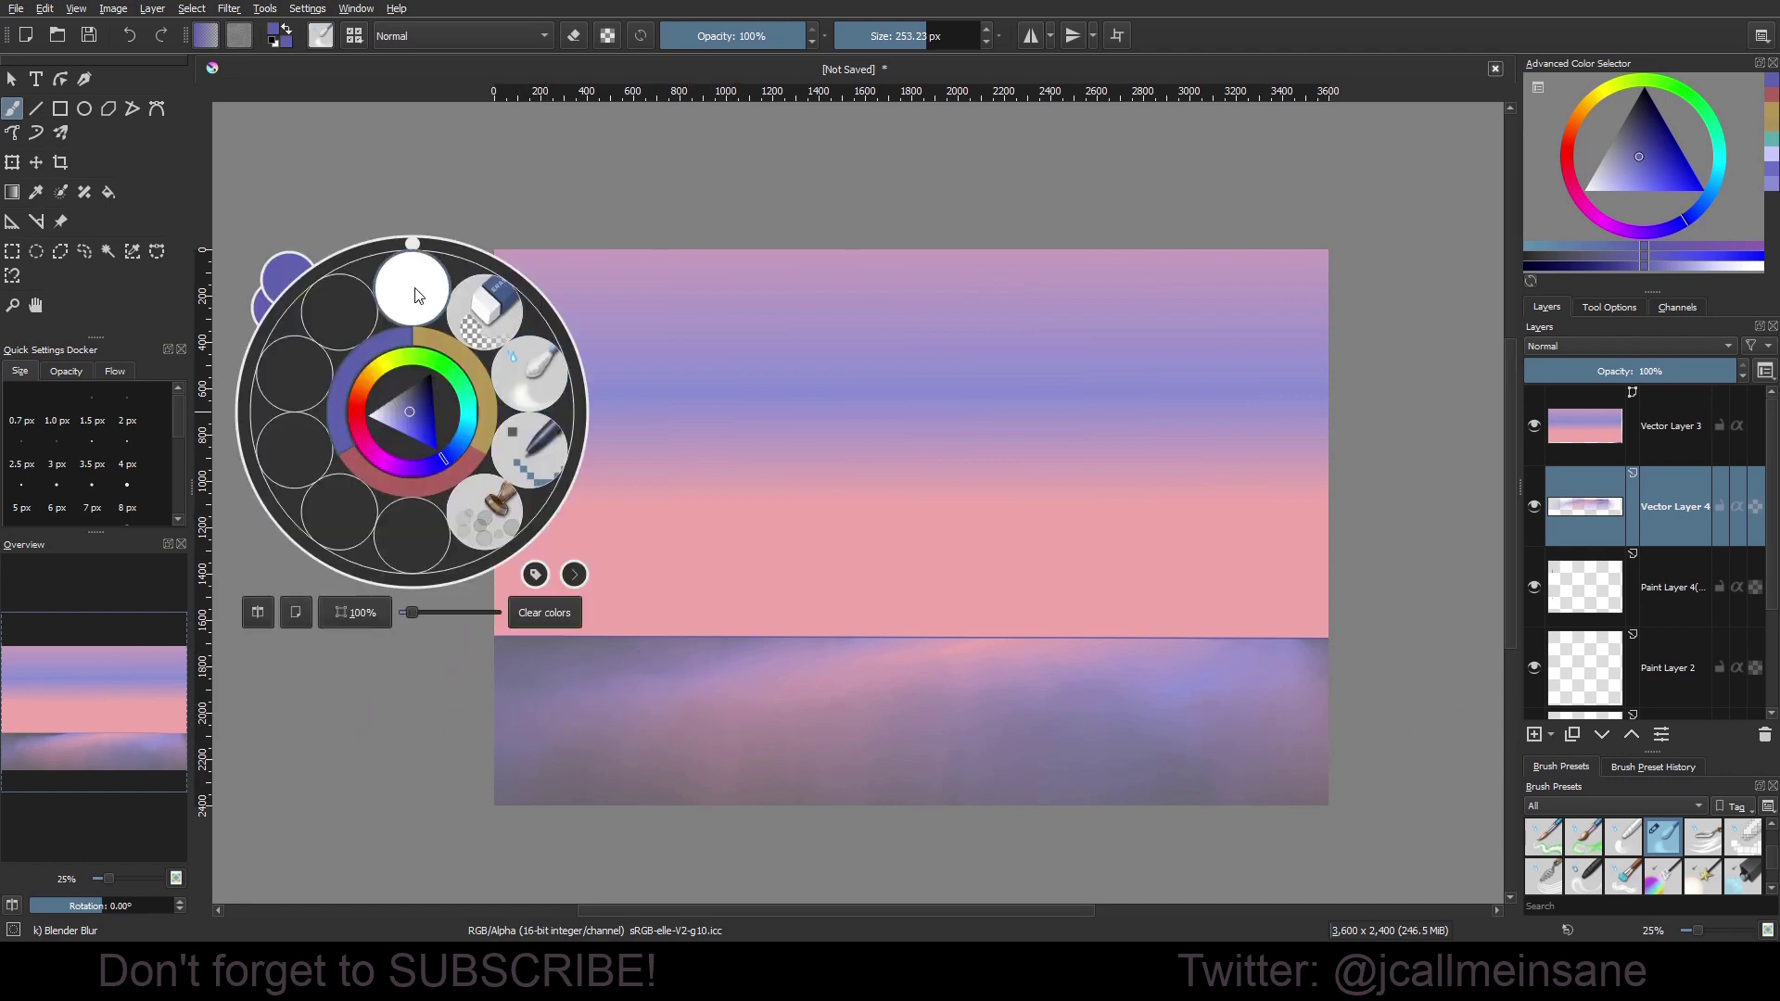
click(753, 187)
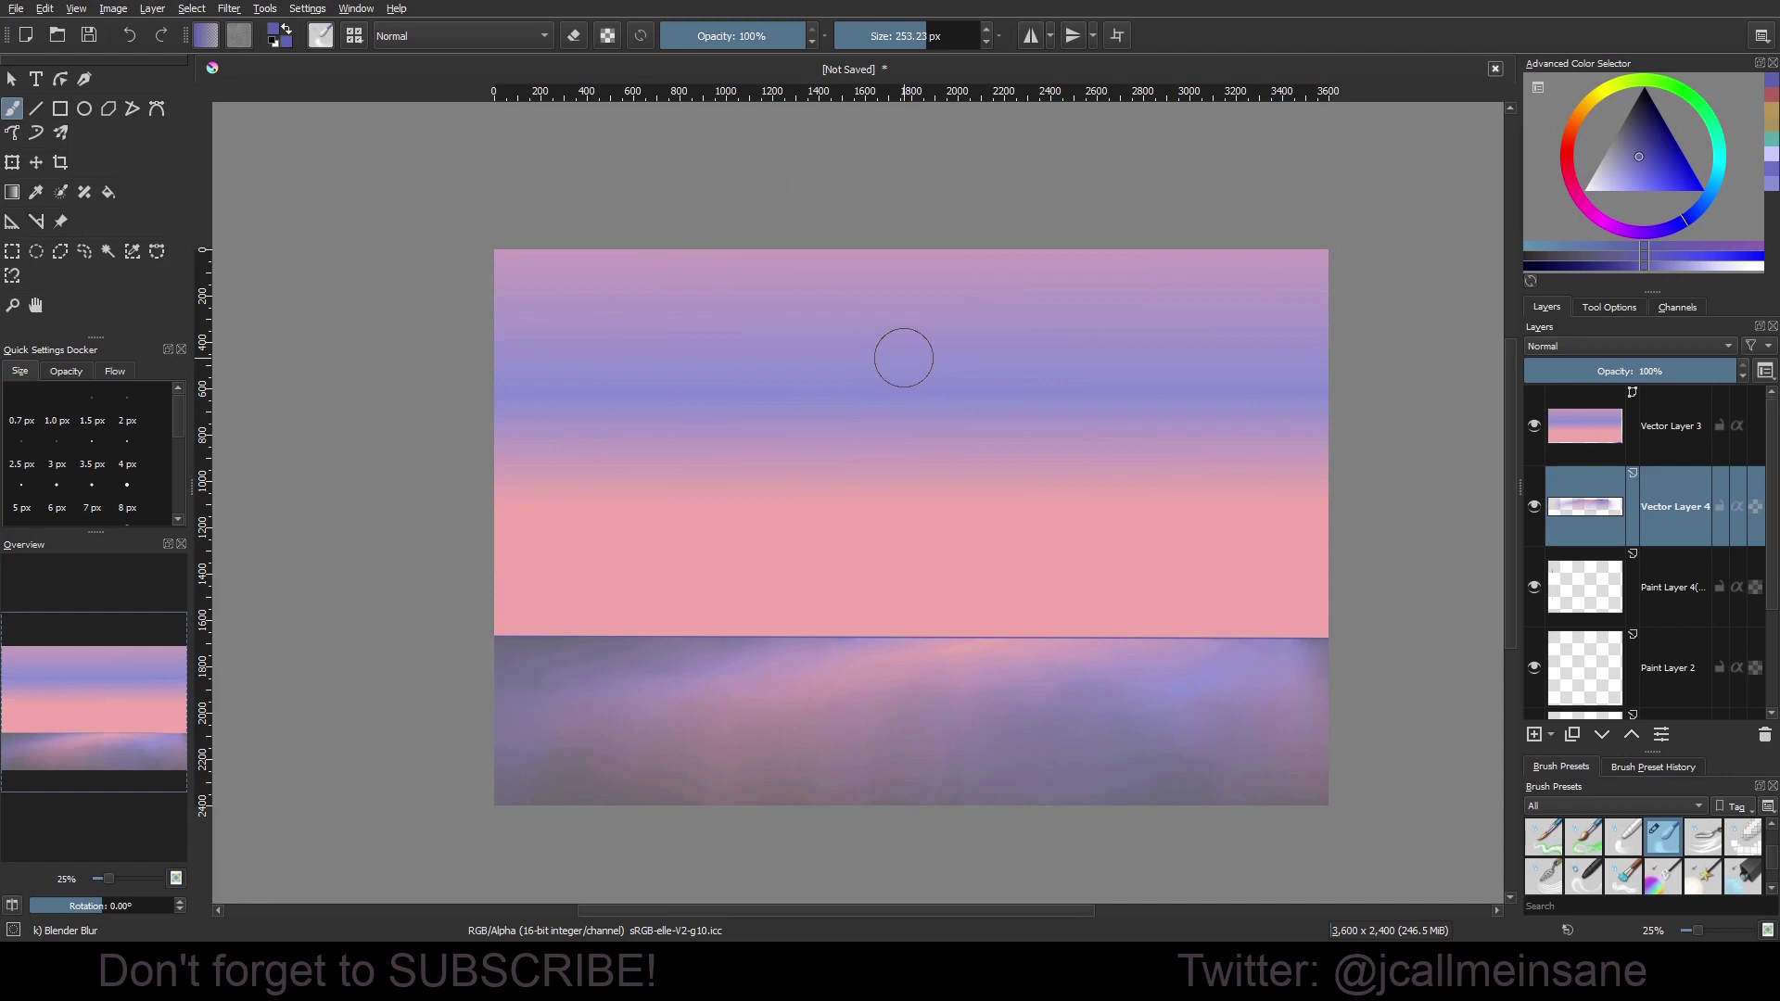